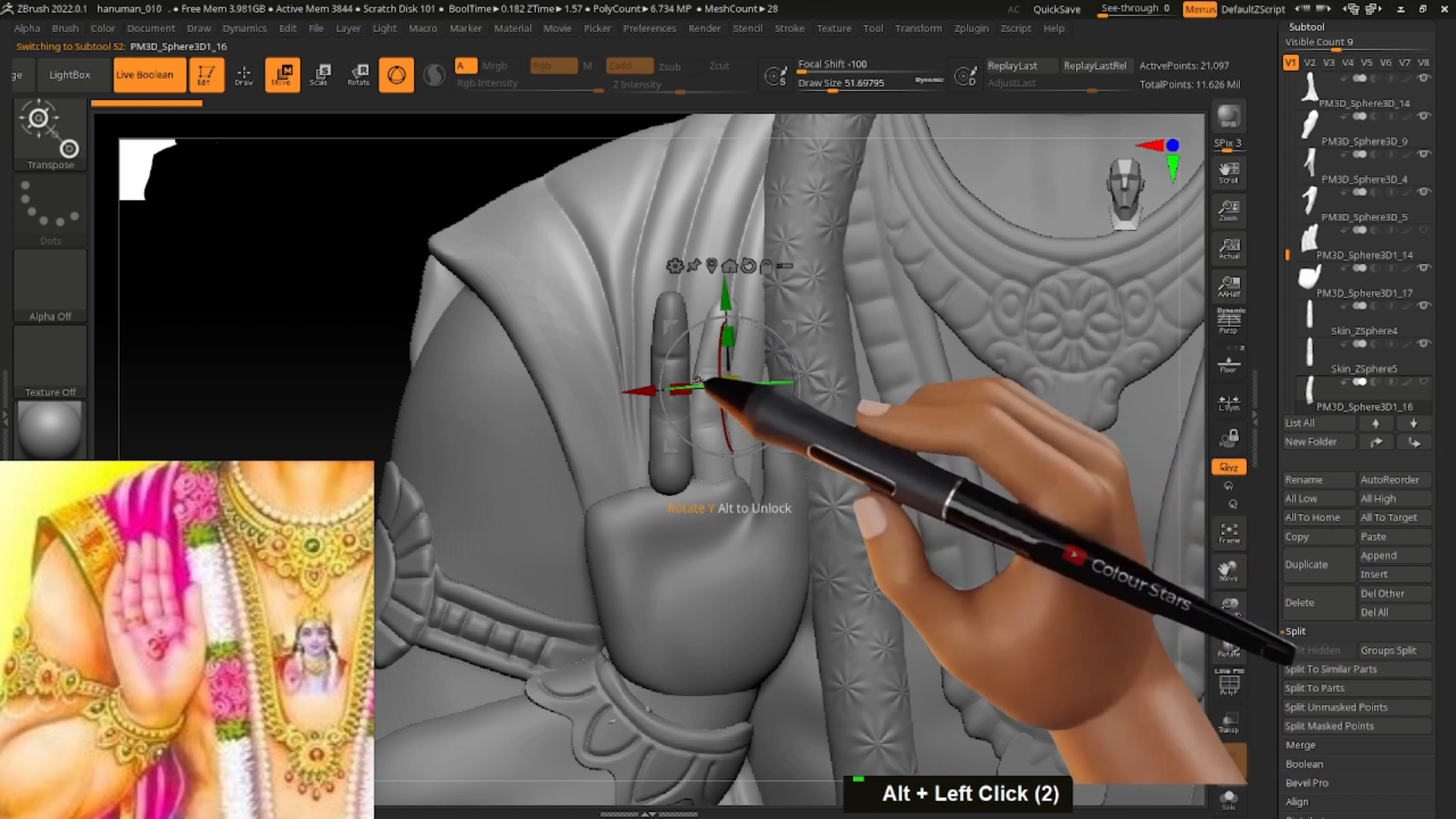
Scale and position the separate finger to match the reference hand, then adjust its depth above the palm from the side.
mouse_move(679, 370)
alt+right_down()
mouse_move(717, 439)
mouse_move(679, 388)
alt+right_up()
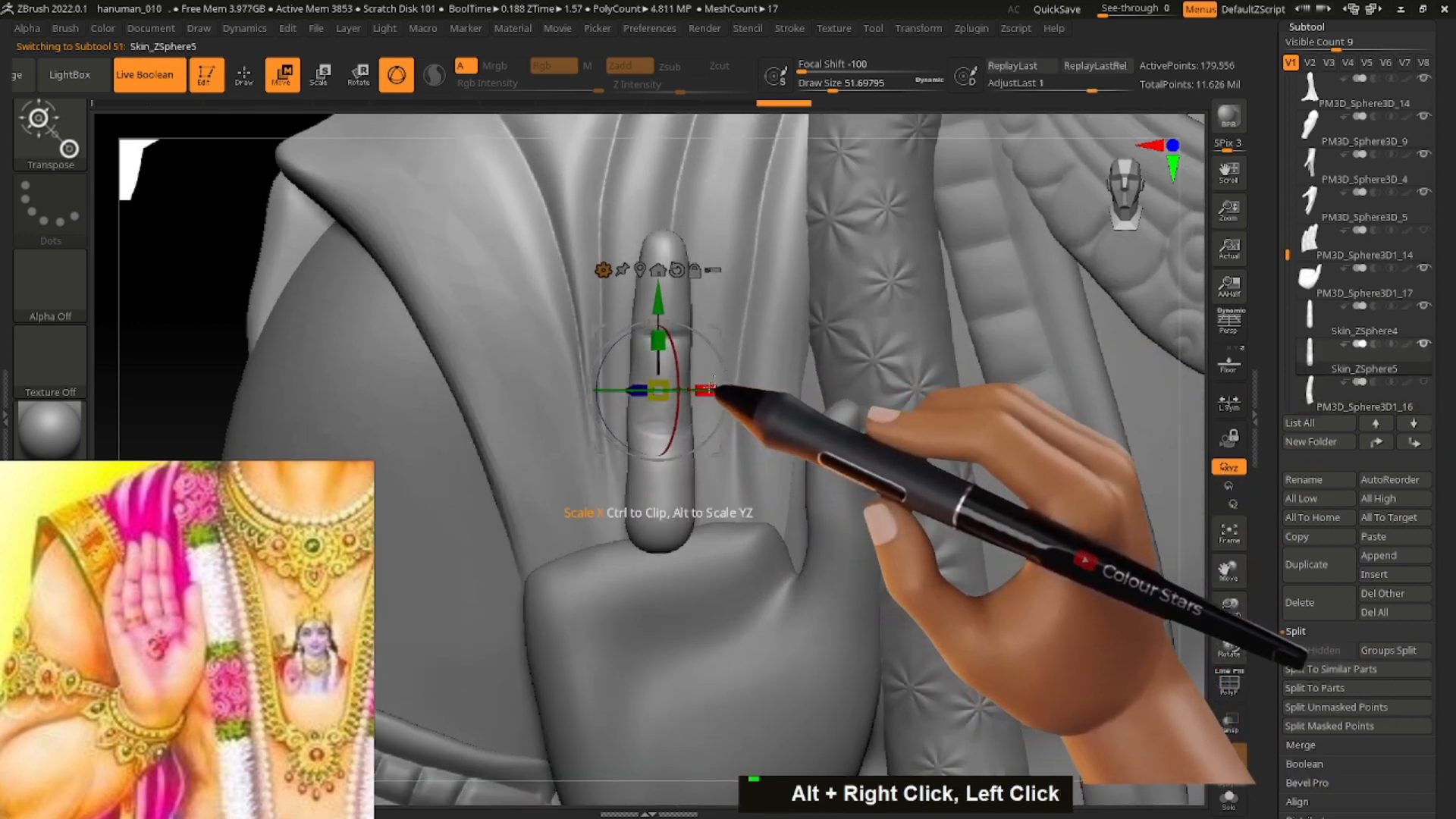
click(1229, 362)
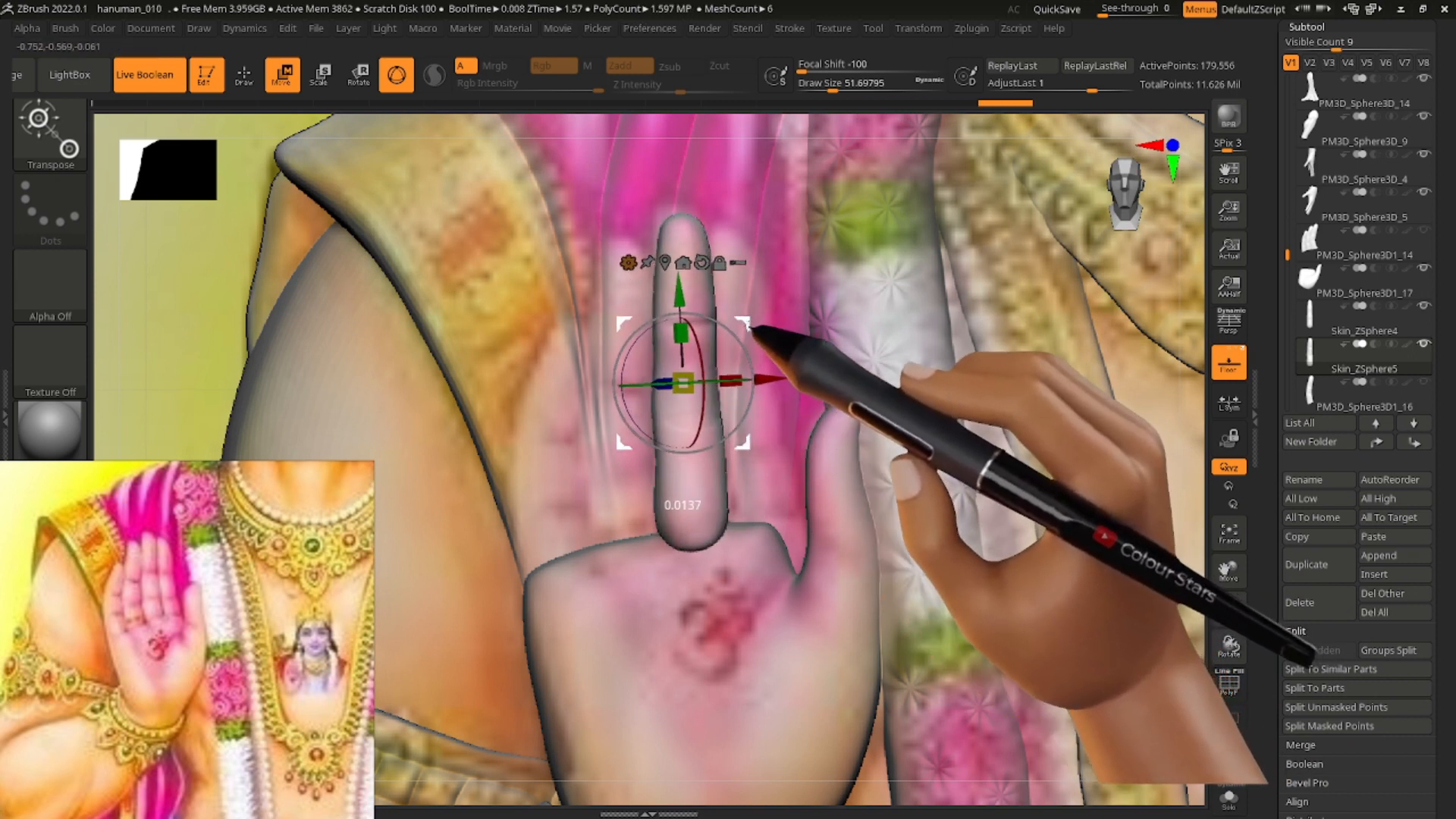
click(1228, 363)
right_drag(721, 381, 622, 381)
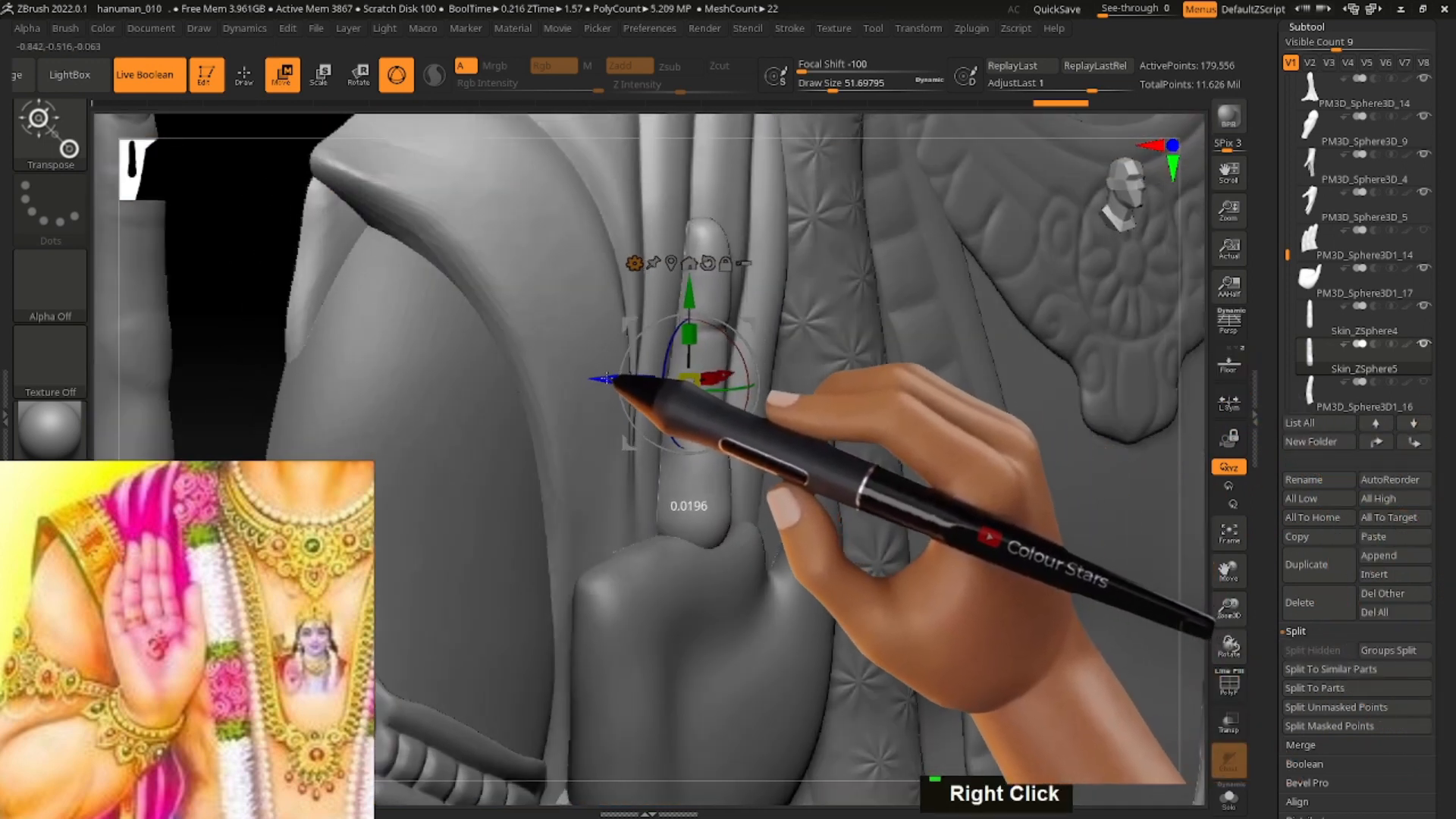
shift+right_drag(682, 467, 700, 499)
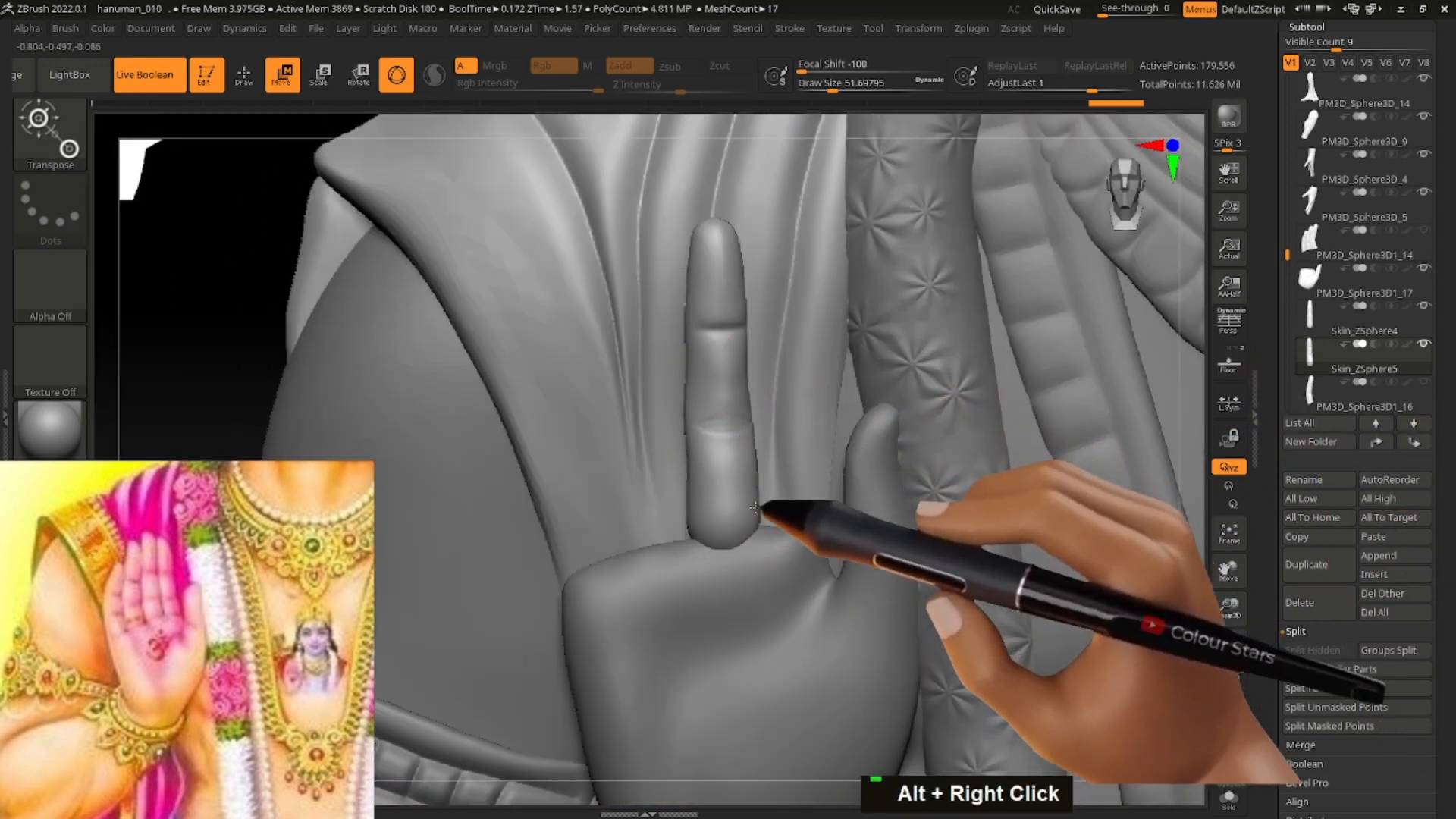
alt+right_click(755, 506)
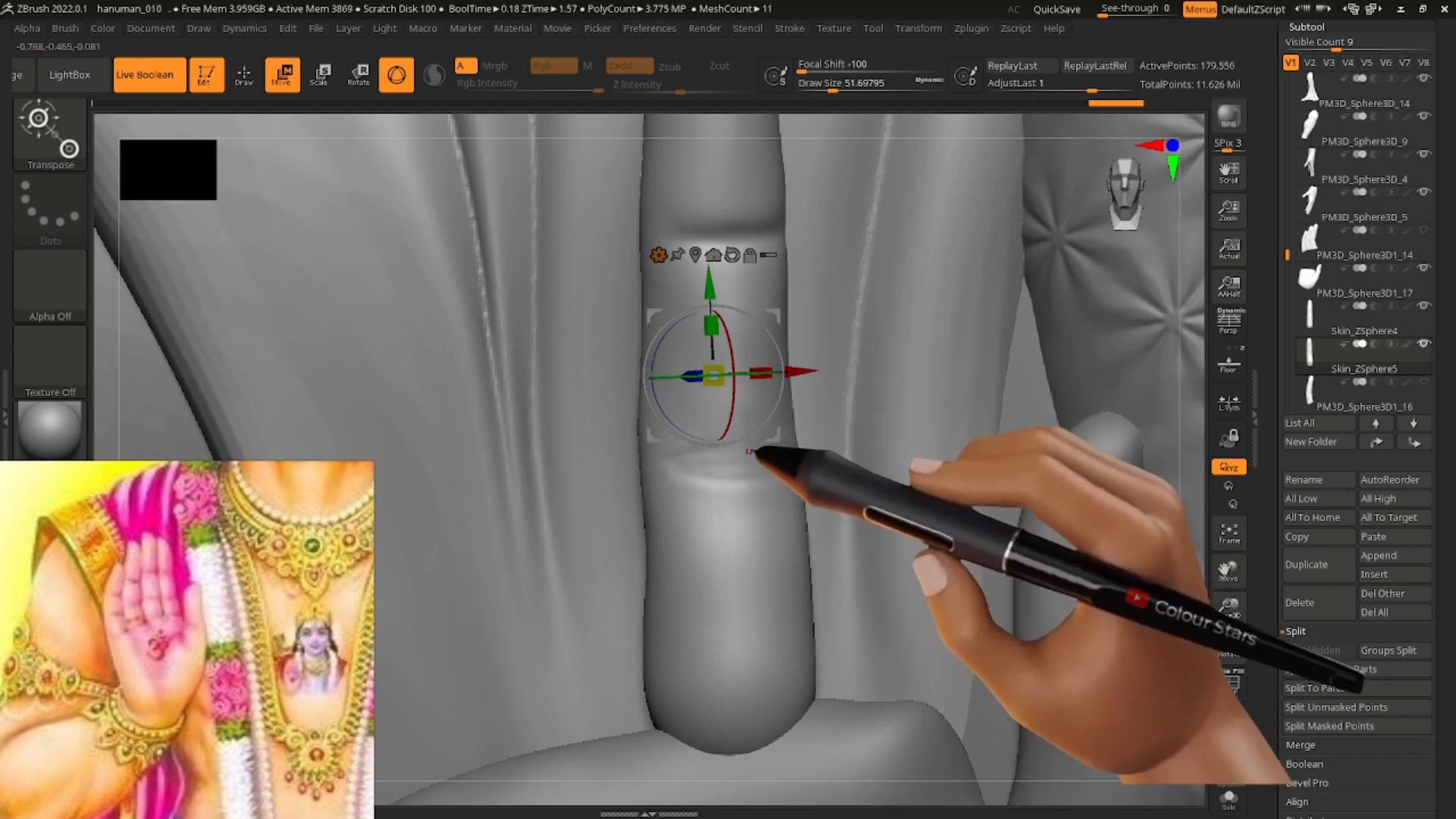
alt+right_drag(728, 411, 752, 453)
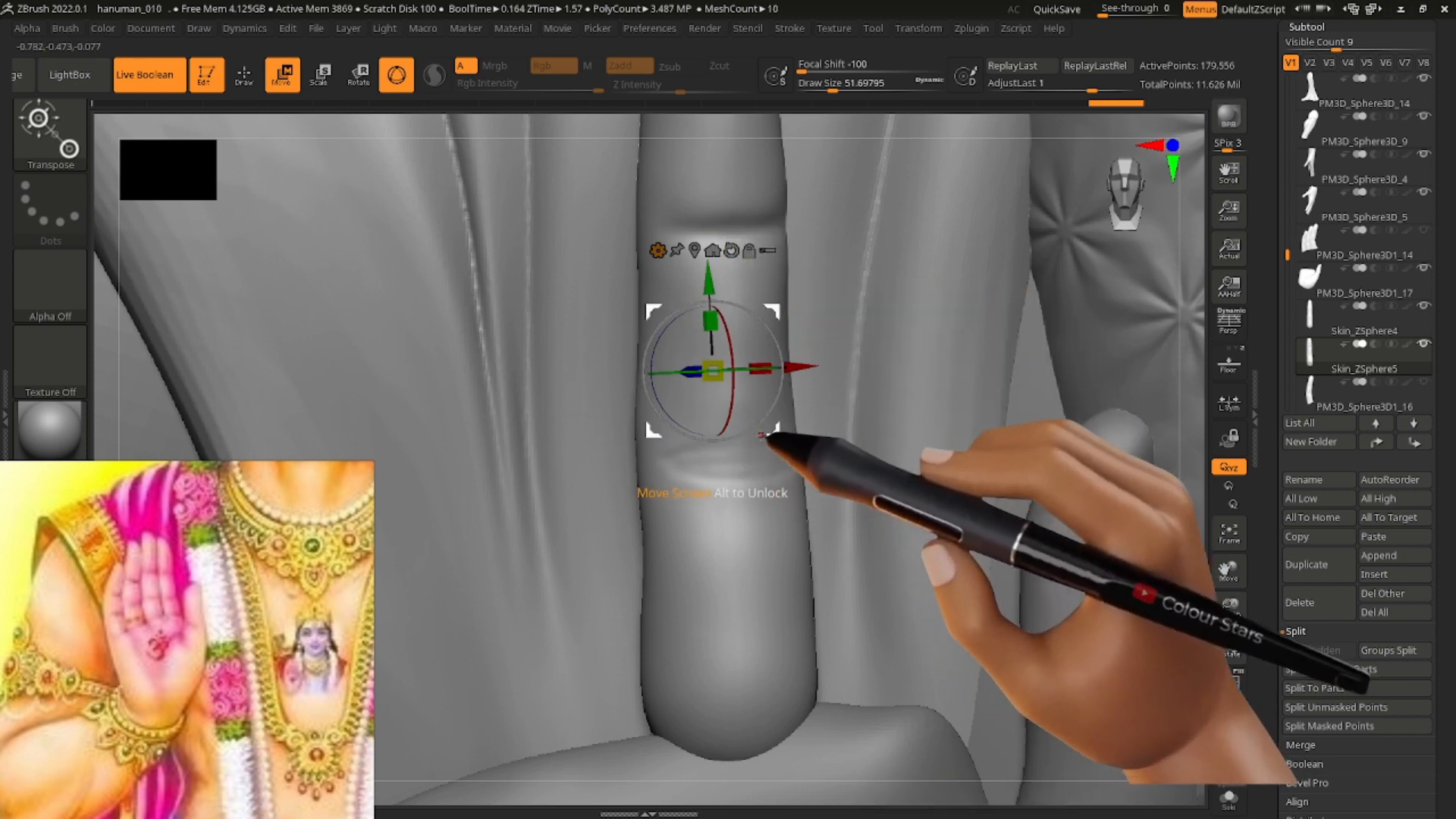
alt+right_drag(710, 305, 765, 350)
drag(801, 337, 743, 358)
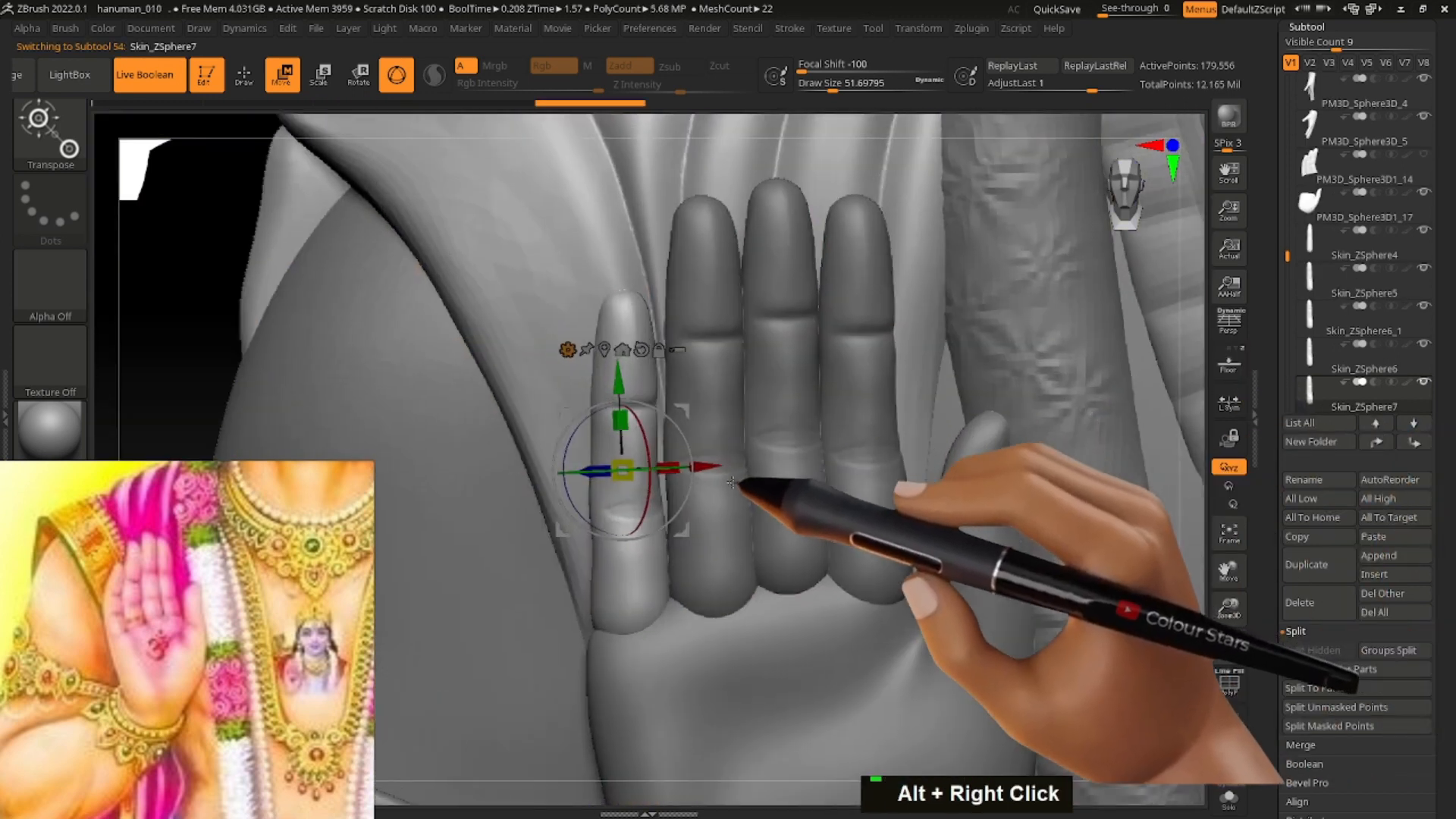
Bend the little finger's tip and middle slightly toward the ring finger with the bend deformer.
key(w)
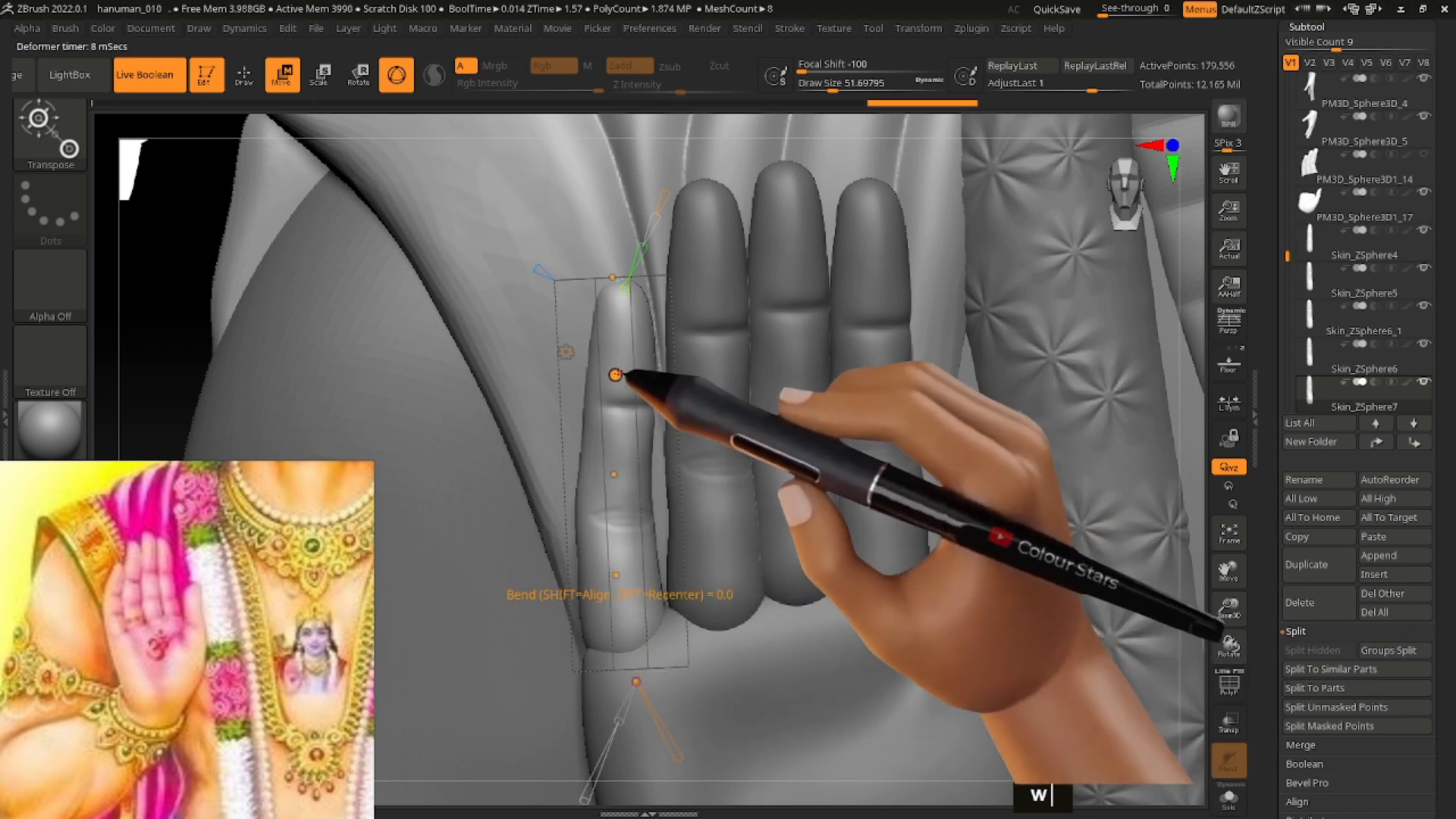
drag(615, 375, 619, 374)
drag(613, 278, 620, 278)
drag(618, 376, 621, 377)
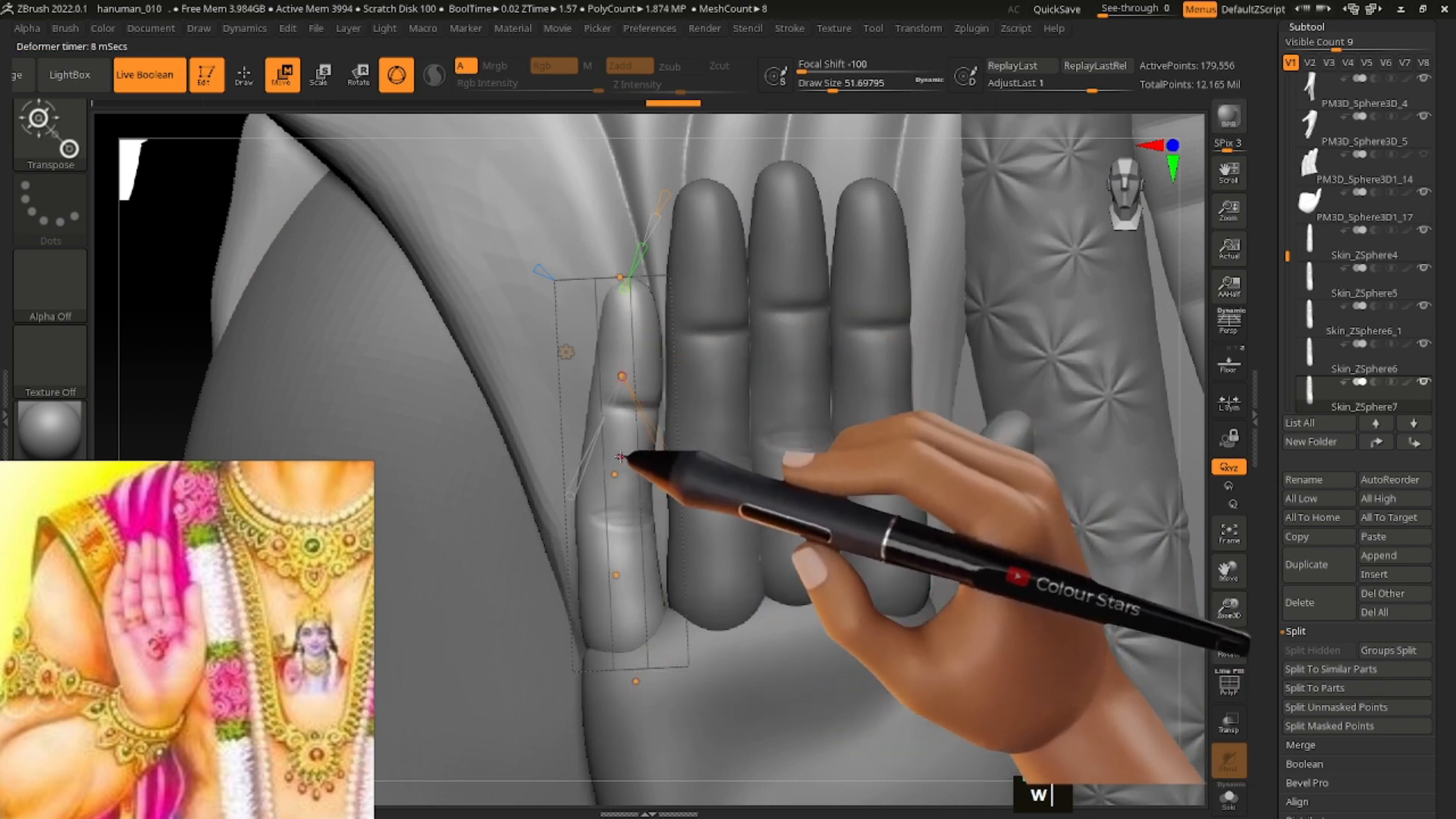
right_drag(612, 475, 864, 572)
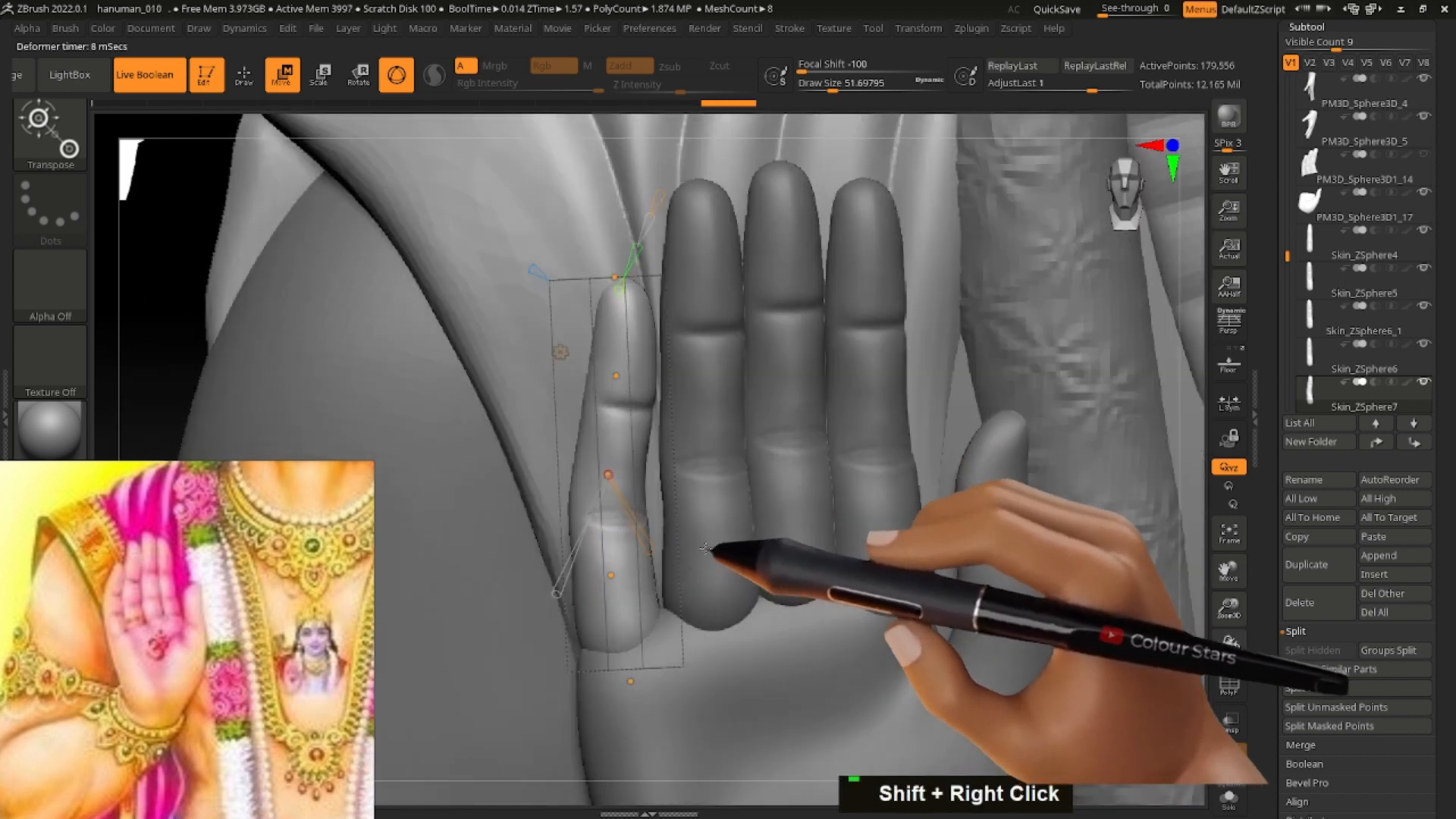
Bend the ring finger slightly at its base, tip and upper joint with the bend deformer.
alt+click(709, 489)
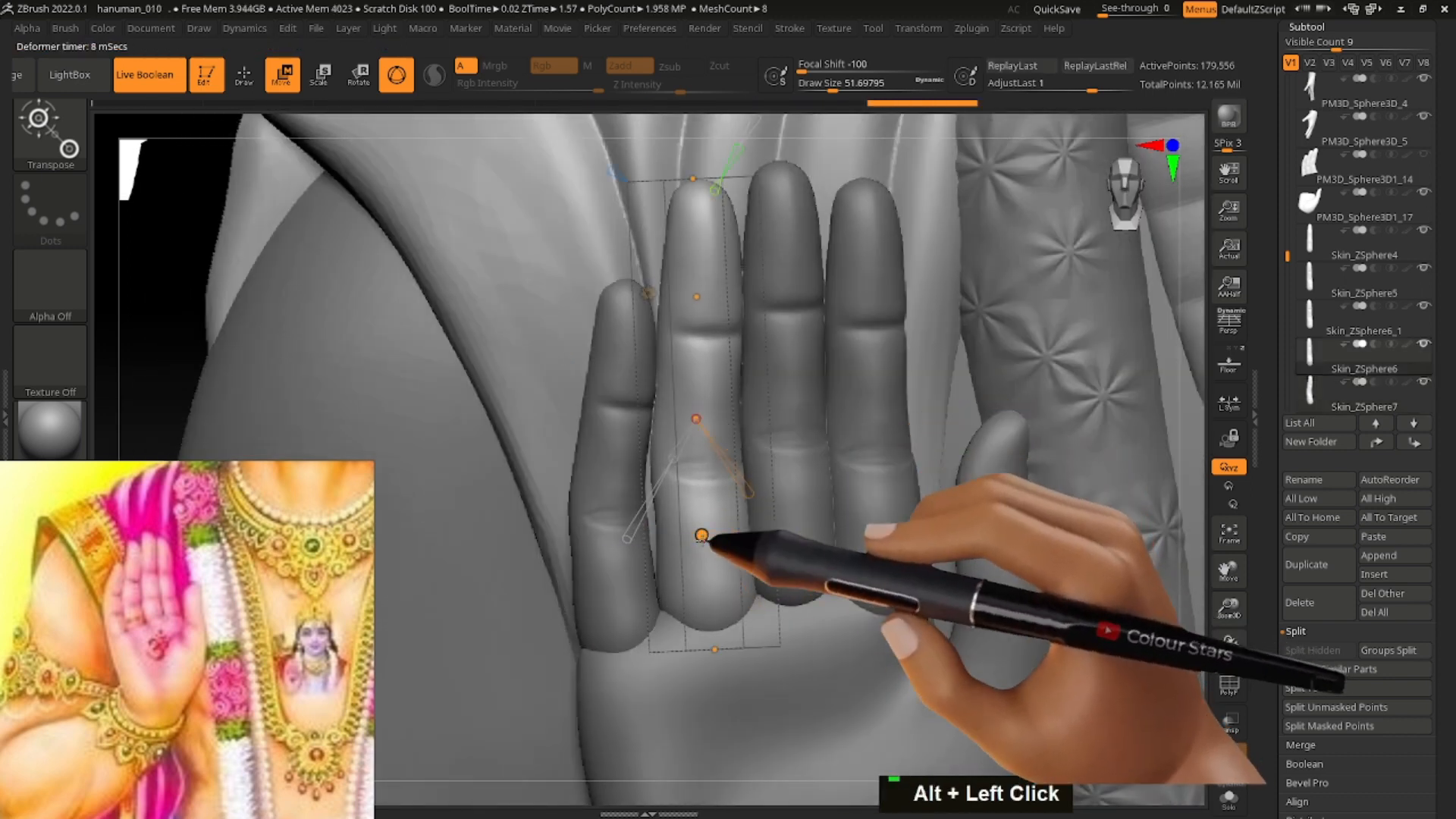
drag(702, 536, 696, 535)
drag(692, 179, 686, 179)
drag(696, 296, 699, 298)
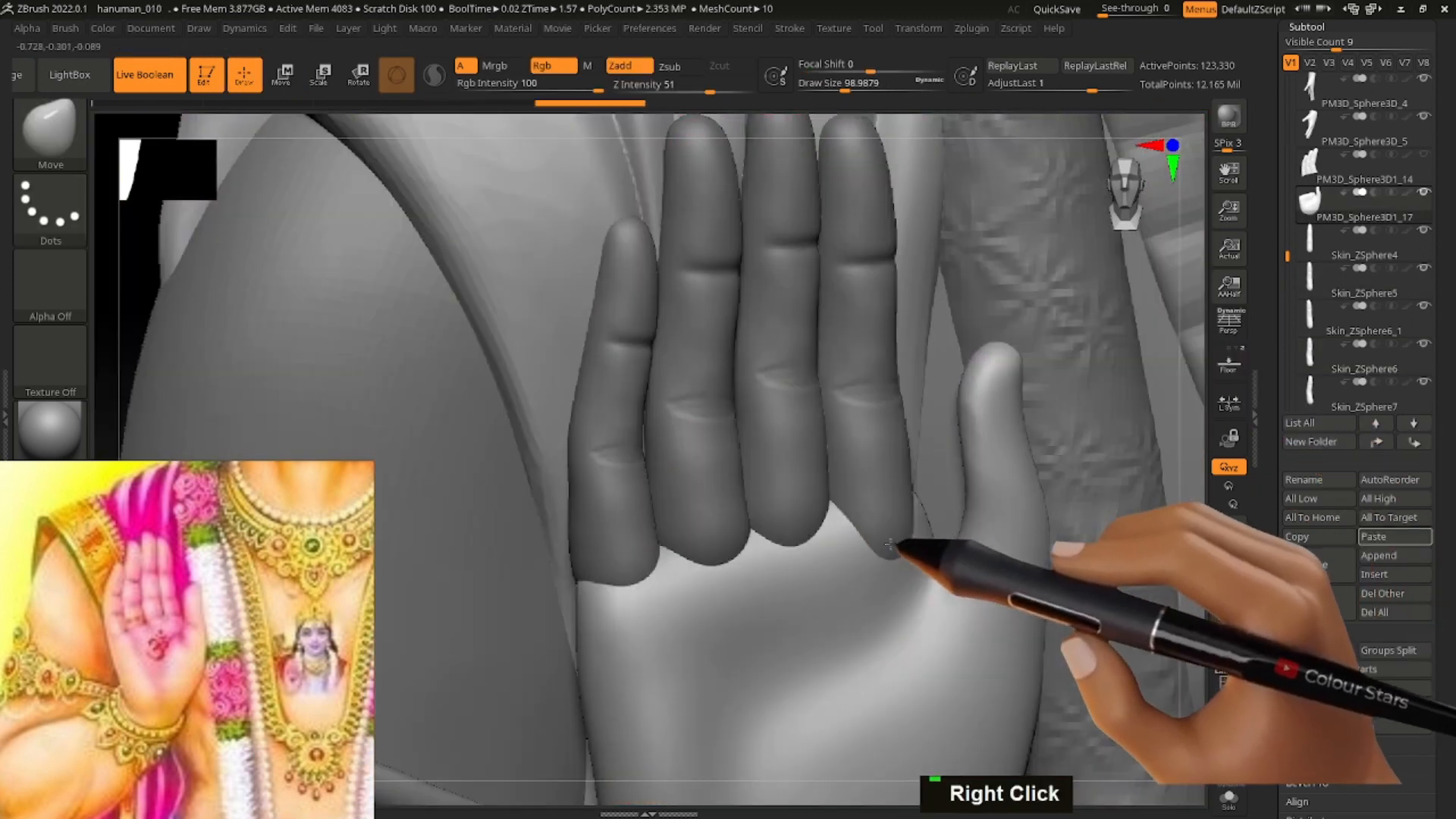
Shift the ring finger in depth so that it sits naturally against the palm and neighbouring fingers.
right_drag(905, 553, 895, 546)
key(s)
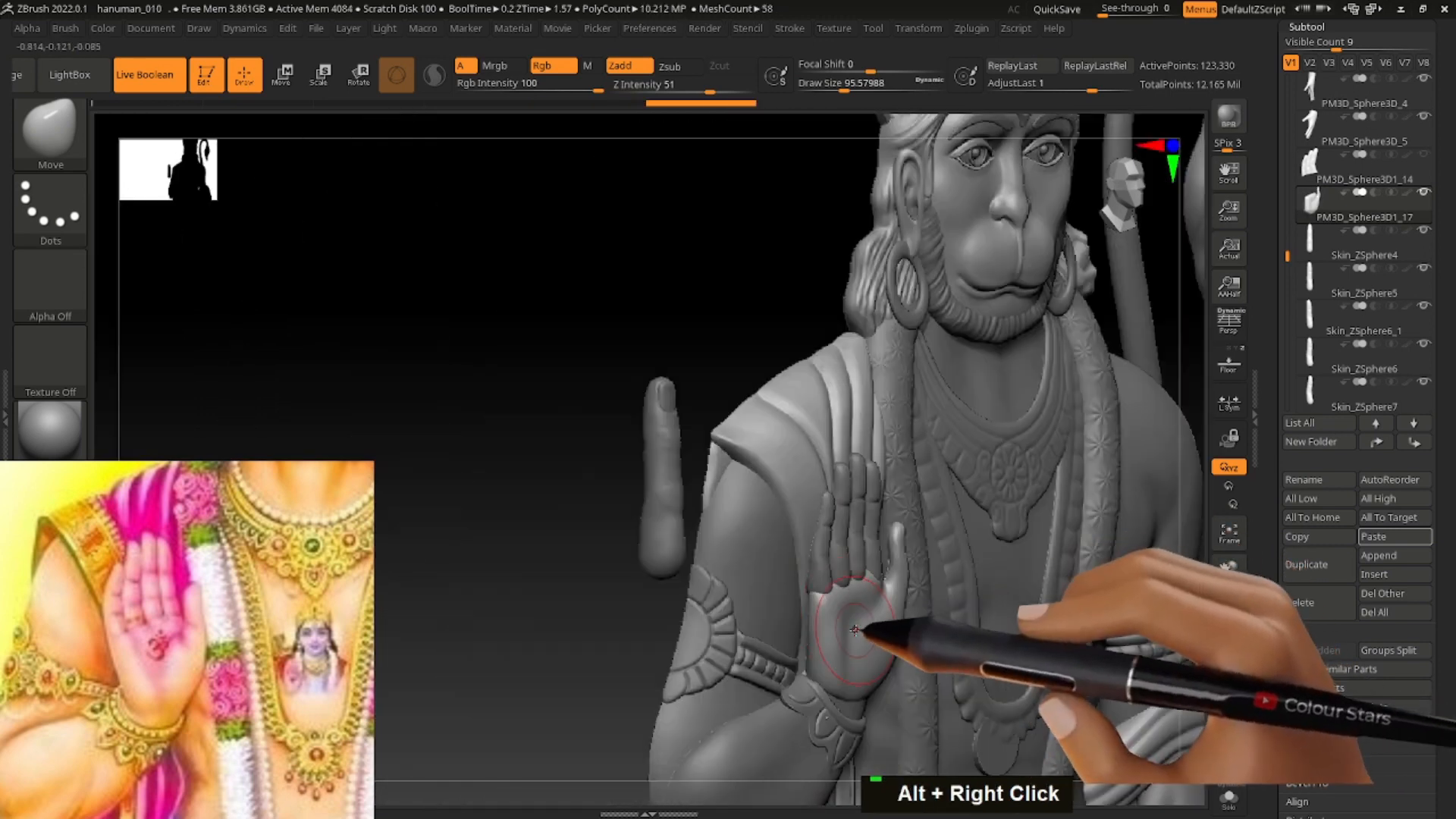
shift+right_drag(900, 624, 795, 644)
alt+click(864, 571)
key(w)
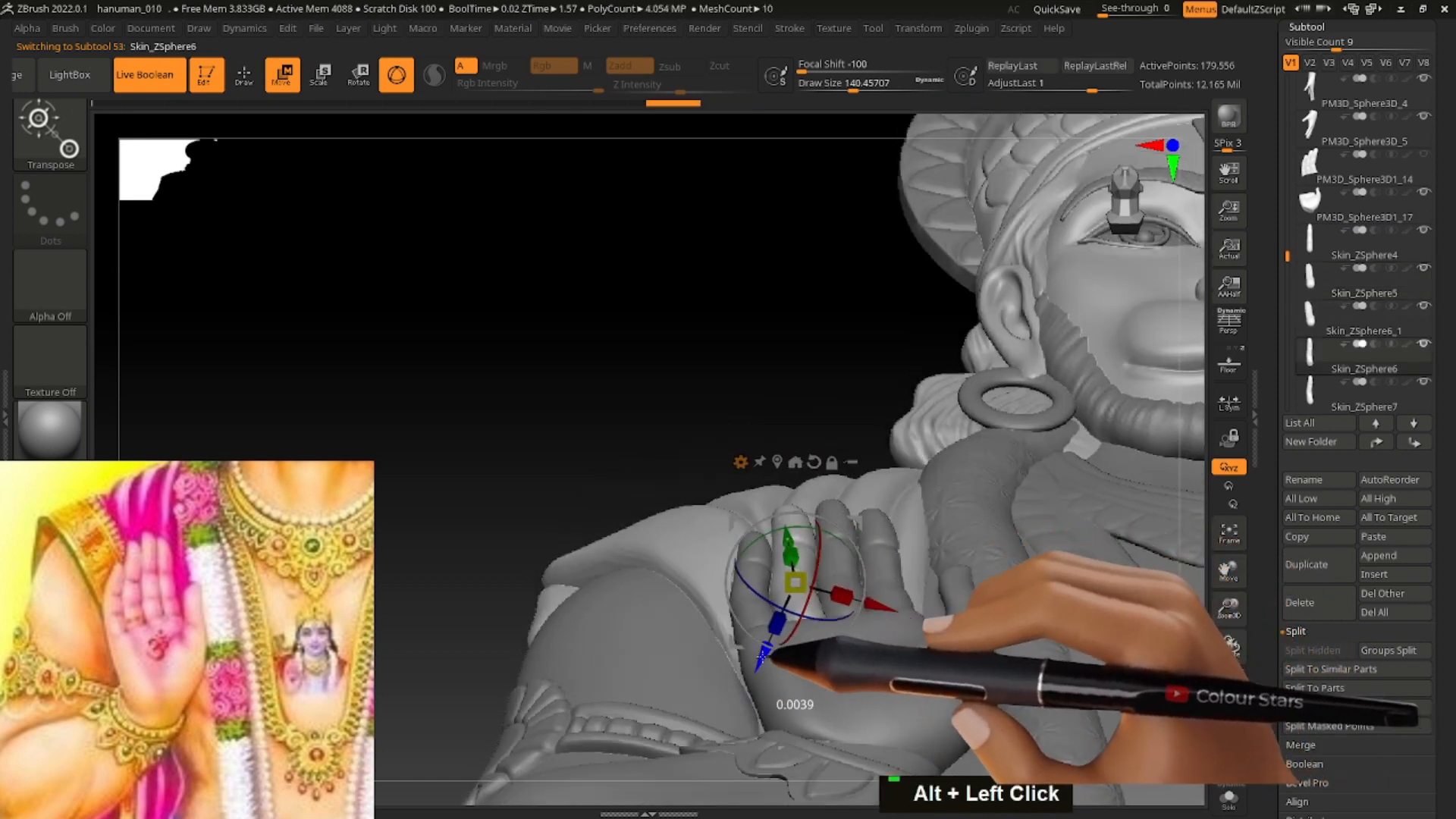
mouse_move(707, 670)
right_down()
mouse_move(949, 594)
mouse_move(926, 579)
mouse_move(949, 569)
mouse_move(295, 207)
mouse_move(520, 286)
right_up()
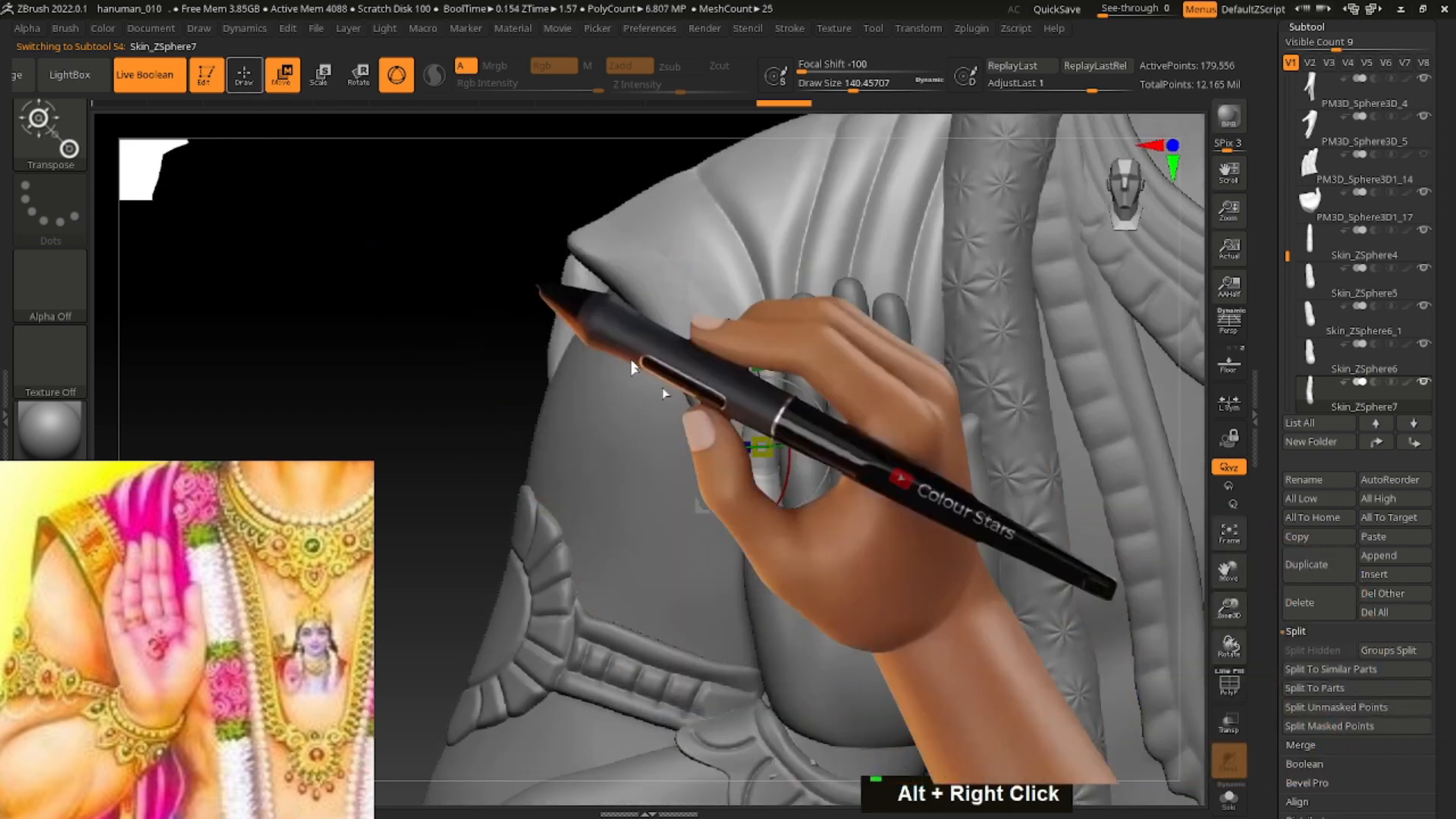
Isolate the palm mesh, mask its thumb with a lasso and split off the unmasked points.
key(q)
alt+click(979, 430)
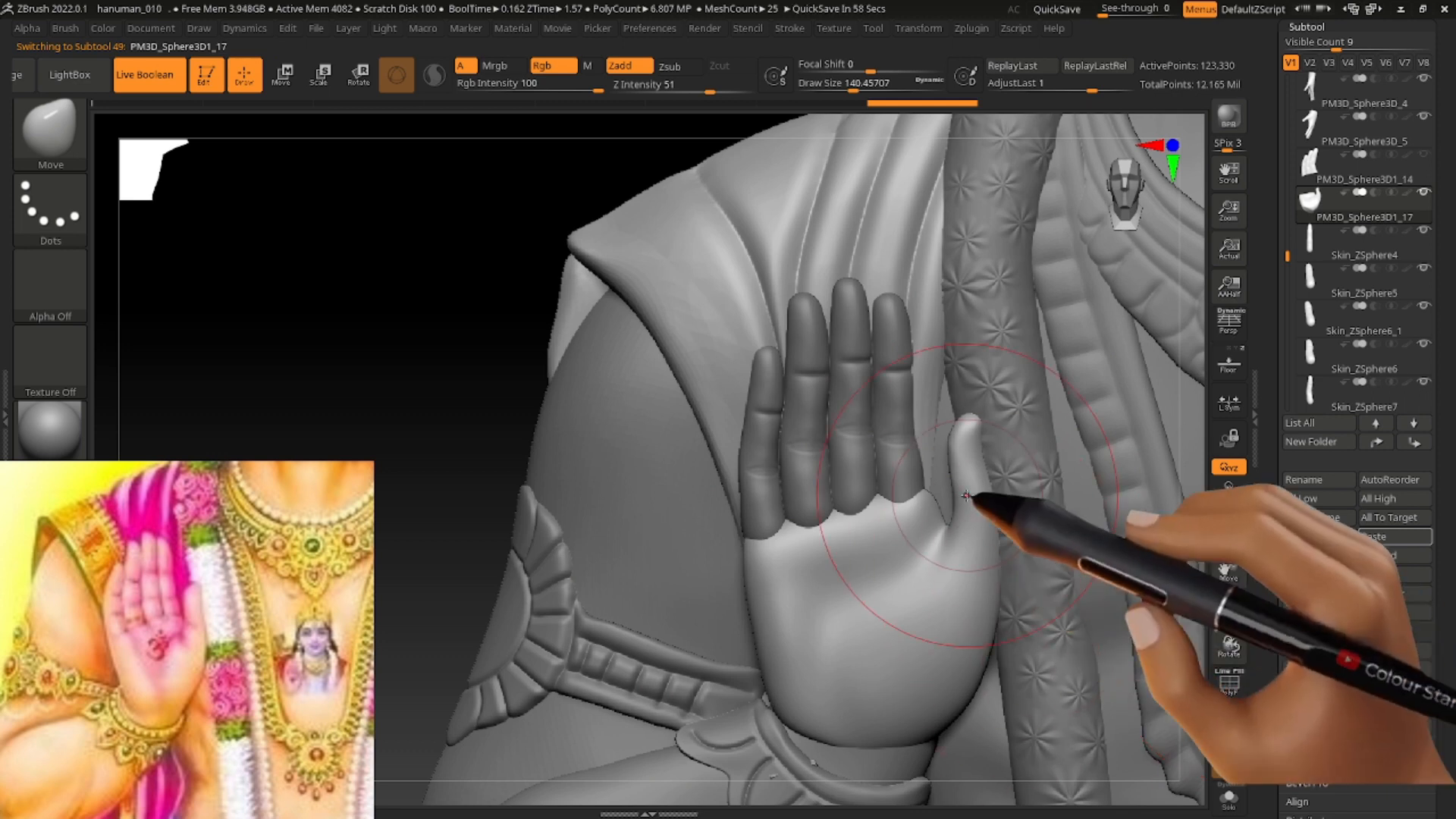
click(1228, 805)
mouse_move(967, 569)
alt+right_down()
mouse_move(903, 514)
mouse_move(861, 546)
mouse_move(852, 460)
alt+right_up()
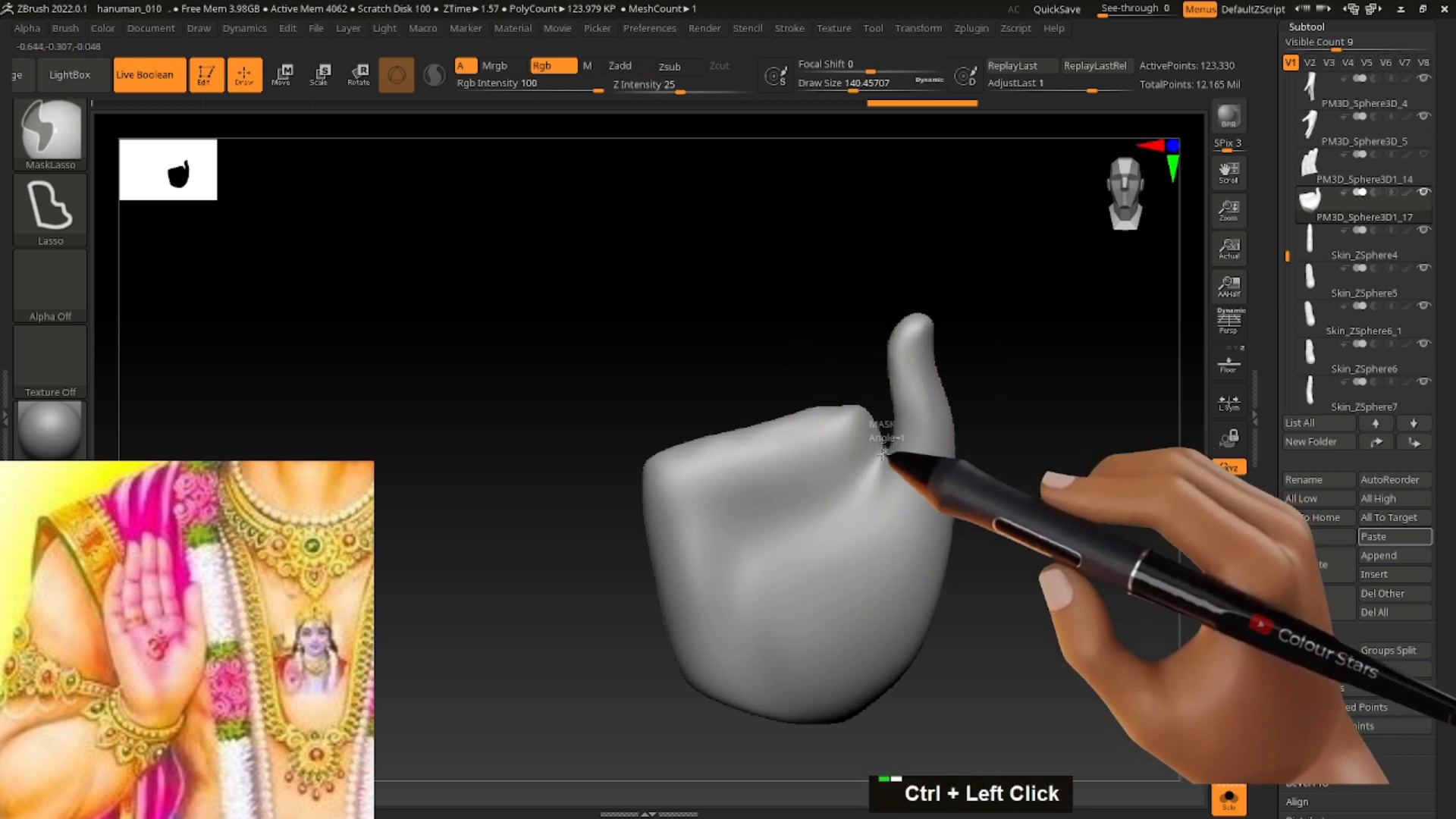
mouse_move(1003, 641)
ctrl+mouse_down()
mouse_move(851, 260)
mouse_move(849, 282)
ctrl+mouse_up()
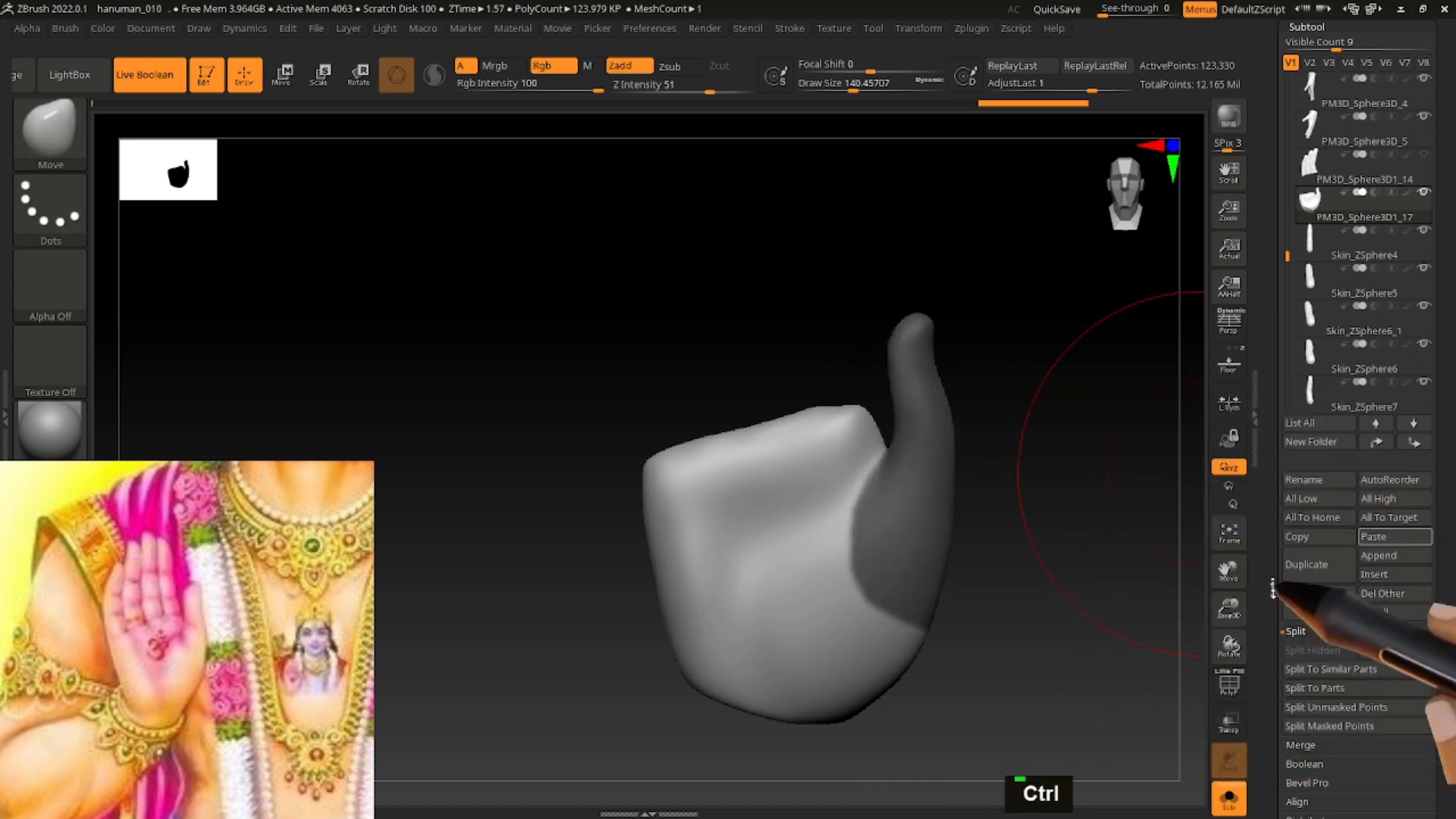
click(1320, 707)
Clear the mask on the separated thumb piece and remesh it.
ctrl+click(1040, 504)
shift+right_drag(888, 525, 1062, 496)
ctrl+drag(1095, 488, 1070, 531)
Isolate the palm piece, smooth the cut left by the thumb and remesh it.
click(1228, 800)
alt+click(827, 580)
click(1229, 800)
ctrl+click(903, 543)
mouse_move(903, 544)
right_down()
mouse_move(891, 486)
mouse_move(872, 509)
right_up()
shift+drag(871, 512, 863, 536)
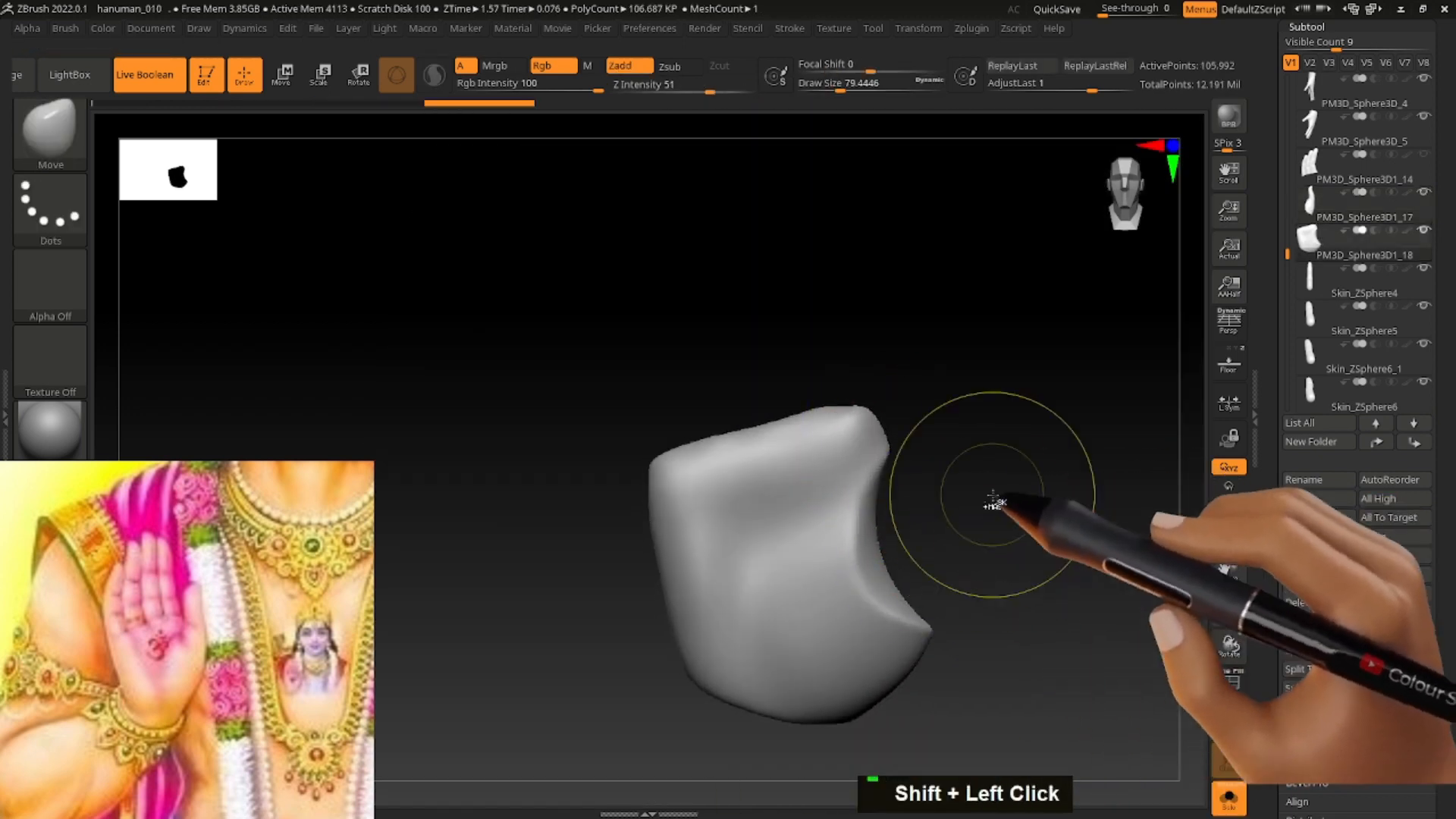
ctrl+drag(993, 496, 1006, 524)
Pull the palm's concave cut side outward with the MoveInfiniteDepth brush to fill out its contour.
click(70, 125)
click(527, 550)
key(s)
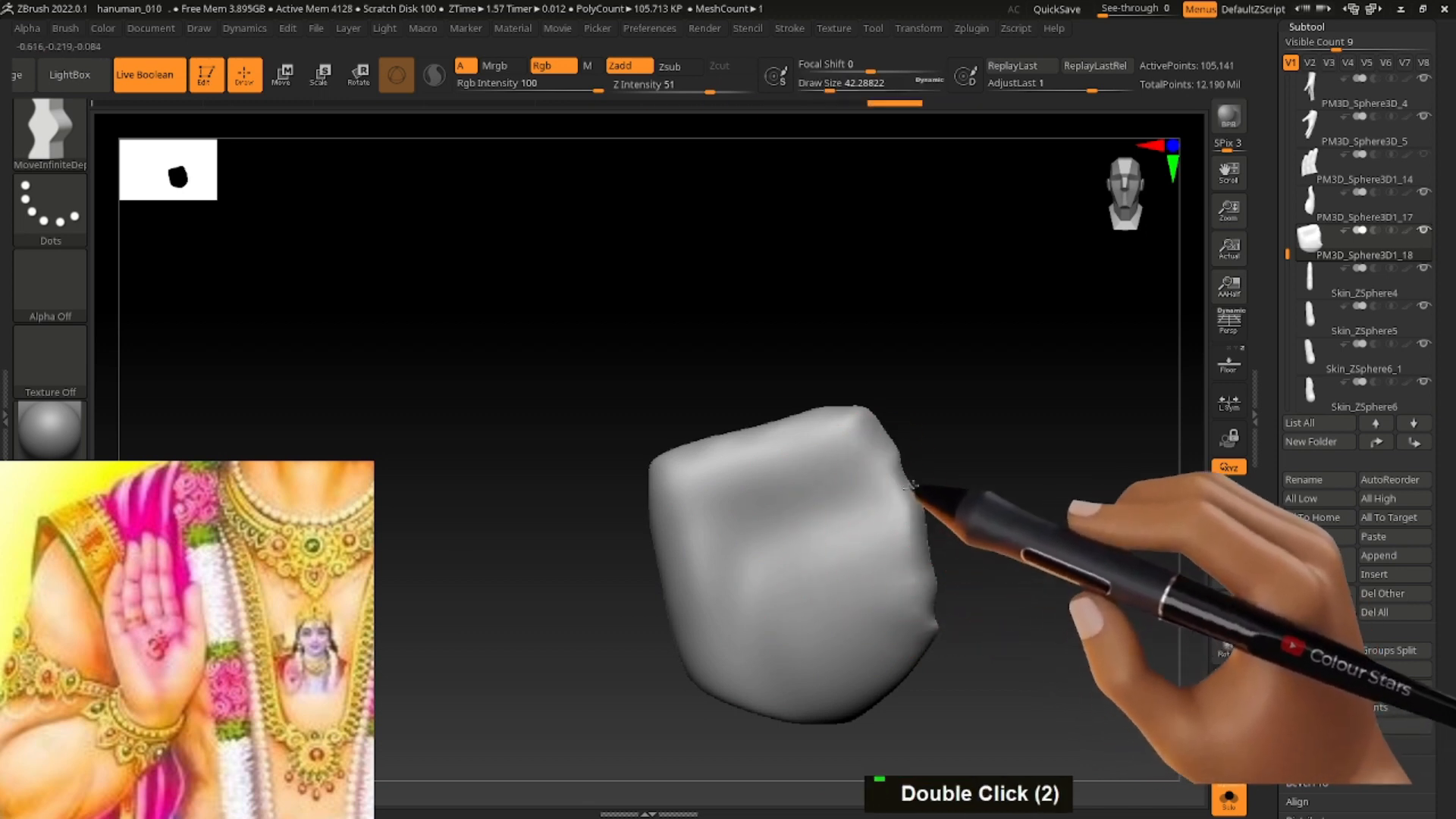
Remesh the palm with DynaMesh at resolution 312 and smooth its former cut edge into a rounded contour.
drag(1444, 694, 1445, 436)
click(1316, 662)
click(1319, 359)
click(1304, 302)
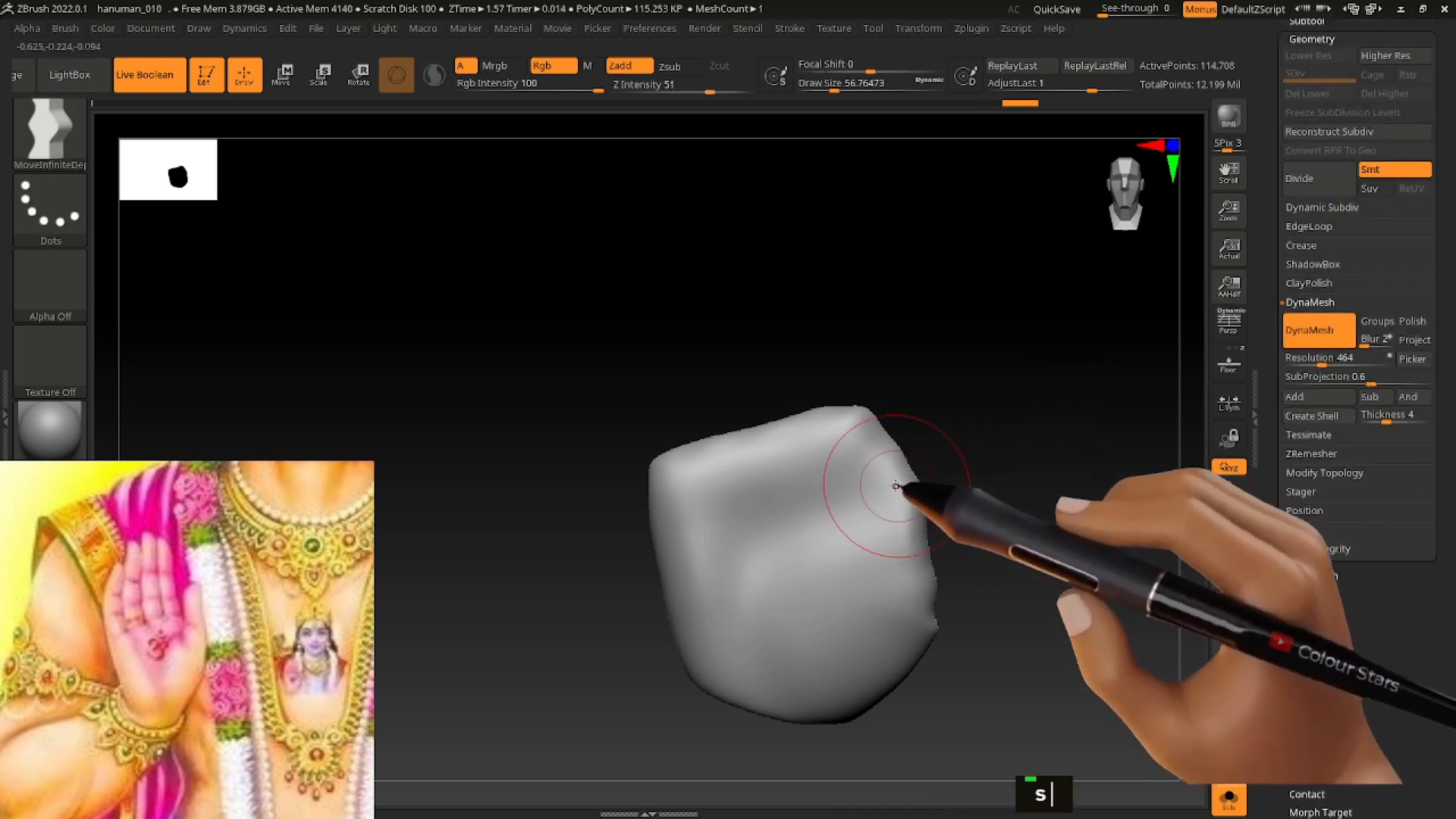
ctrl+click(990, 485)
ctrl+drag(1062, 455, 1123, 485)
drag(1323, 364, 1315, 365)
ctrl+drag(1092, 425, 1039, 462)
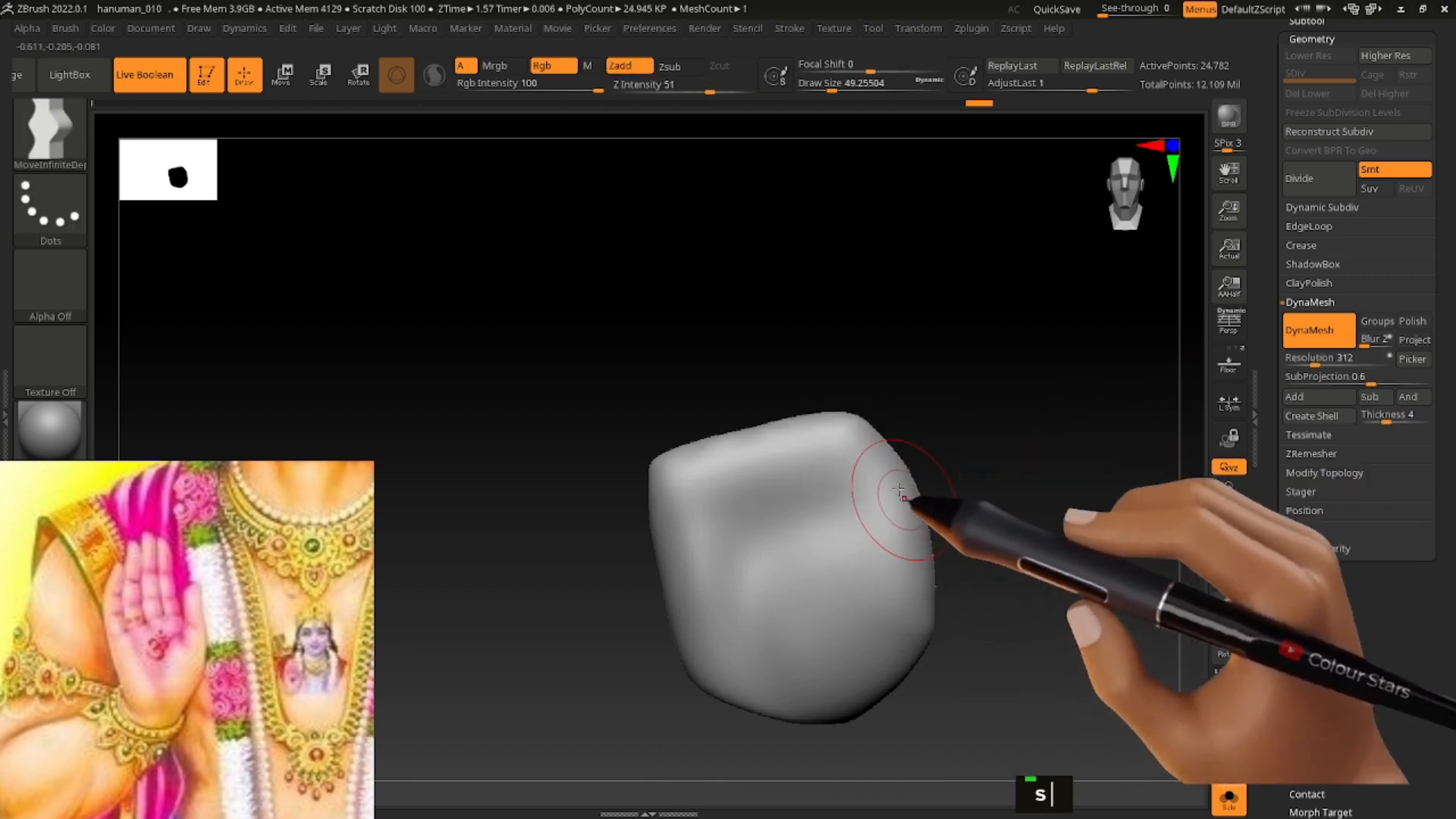
shift+drag(877, 652, 926, 635)
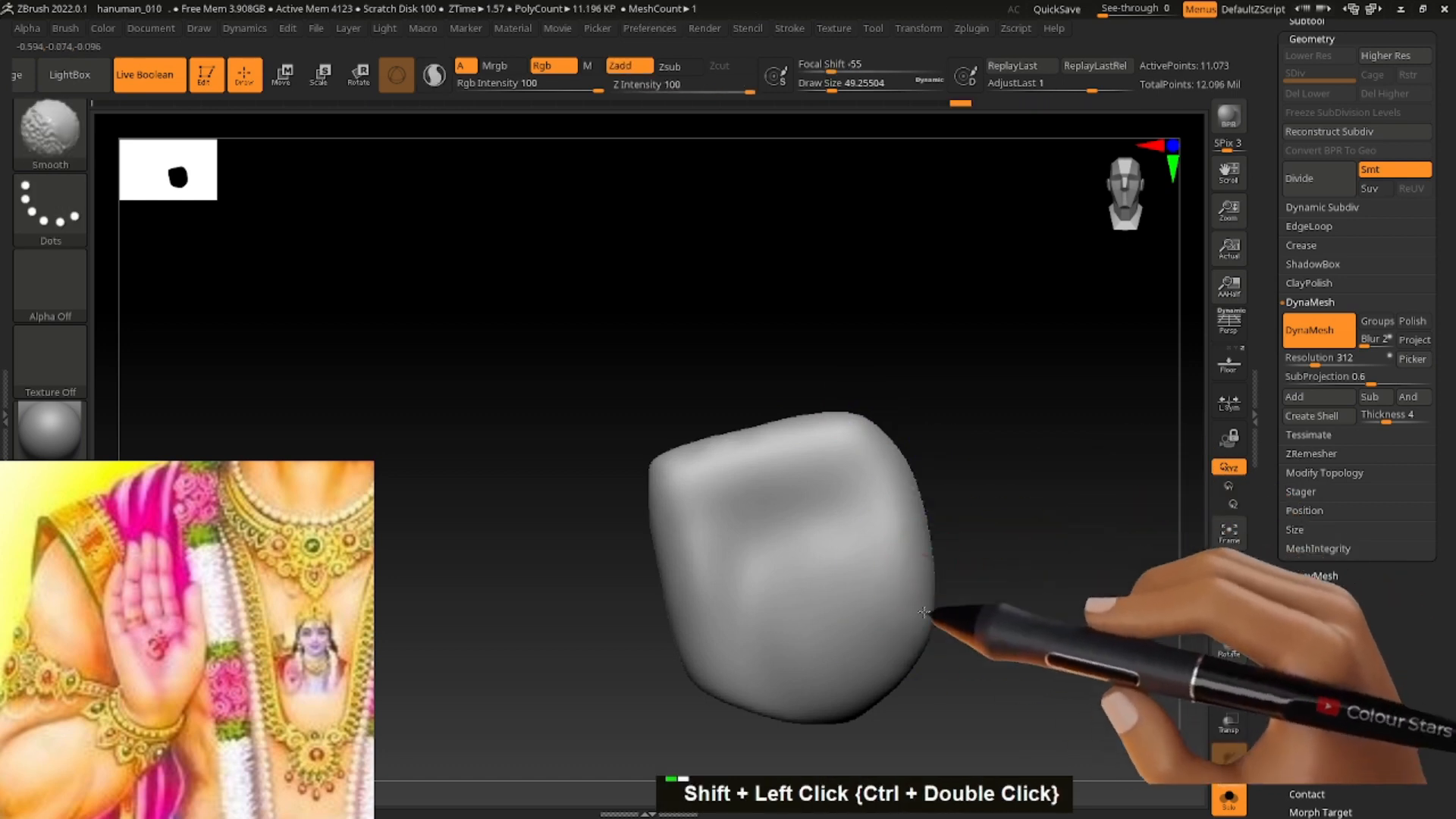
ctrl+drag(1013, 558, 1058, 607)
Isolate the thumb piece over the reference image and reshape its tip and inner edge with MoveInfiniteDepth to match.
click(1229, 798)
key(w)
click(1223, 801)
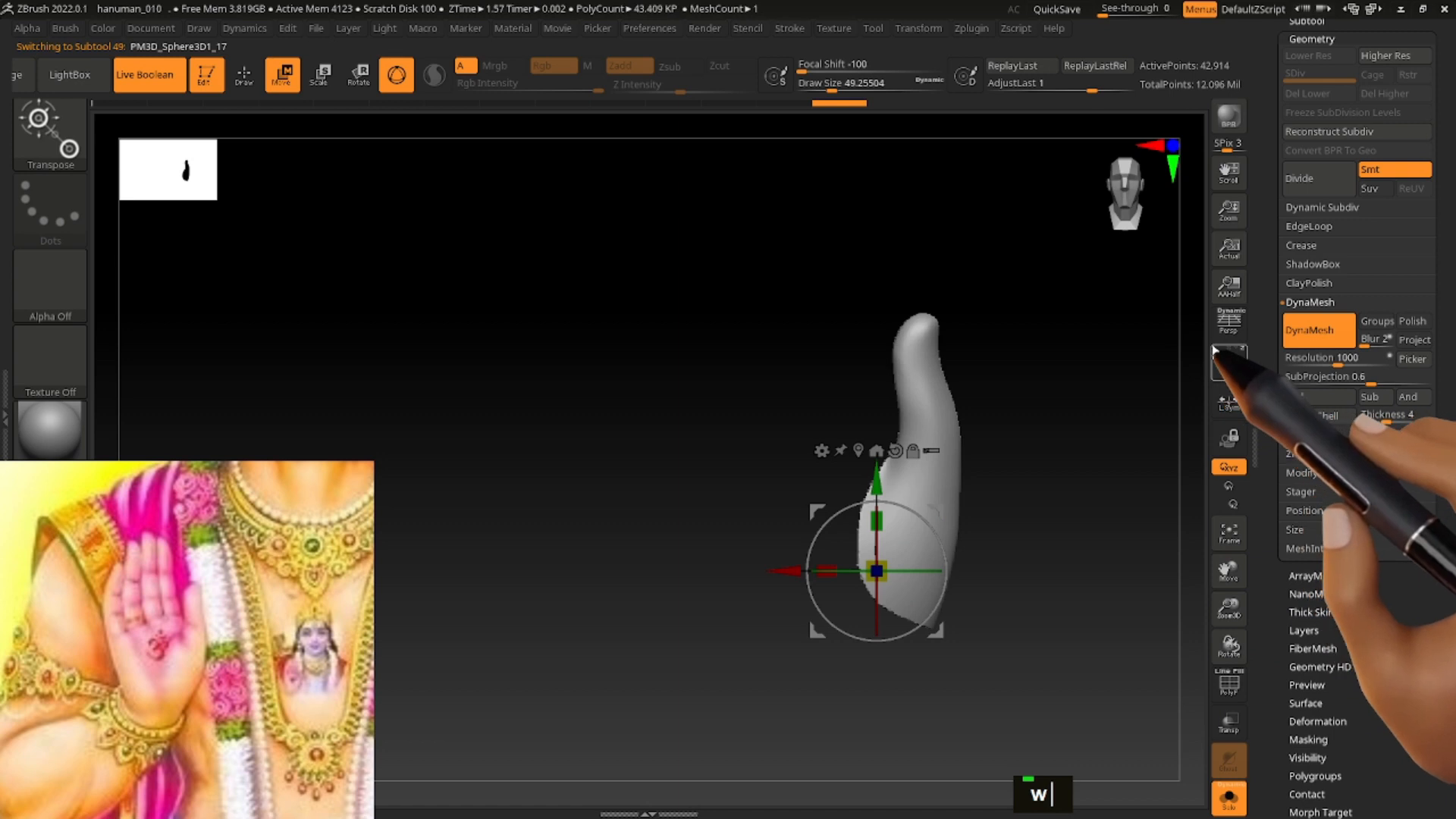
click(1228, 361)
alt+right_drag(999, 403, 996, 409)
click(247, 76)
key(s)
key(s)
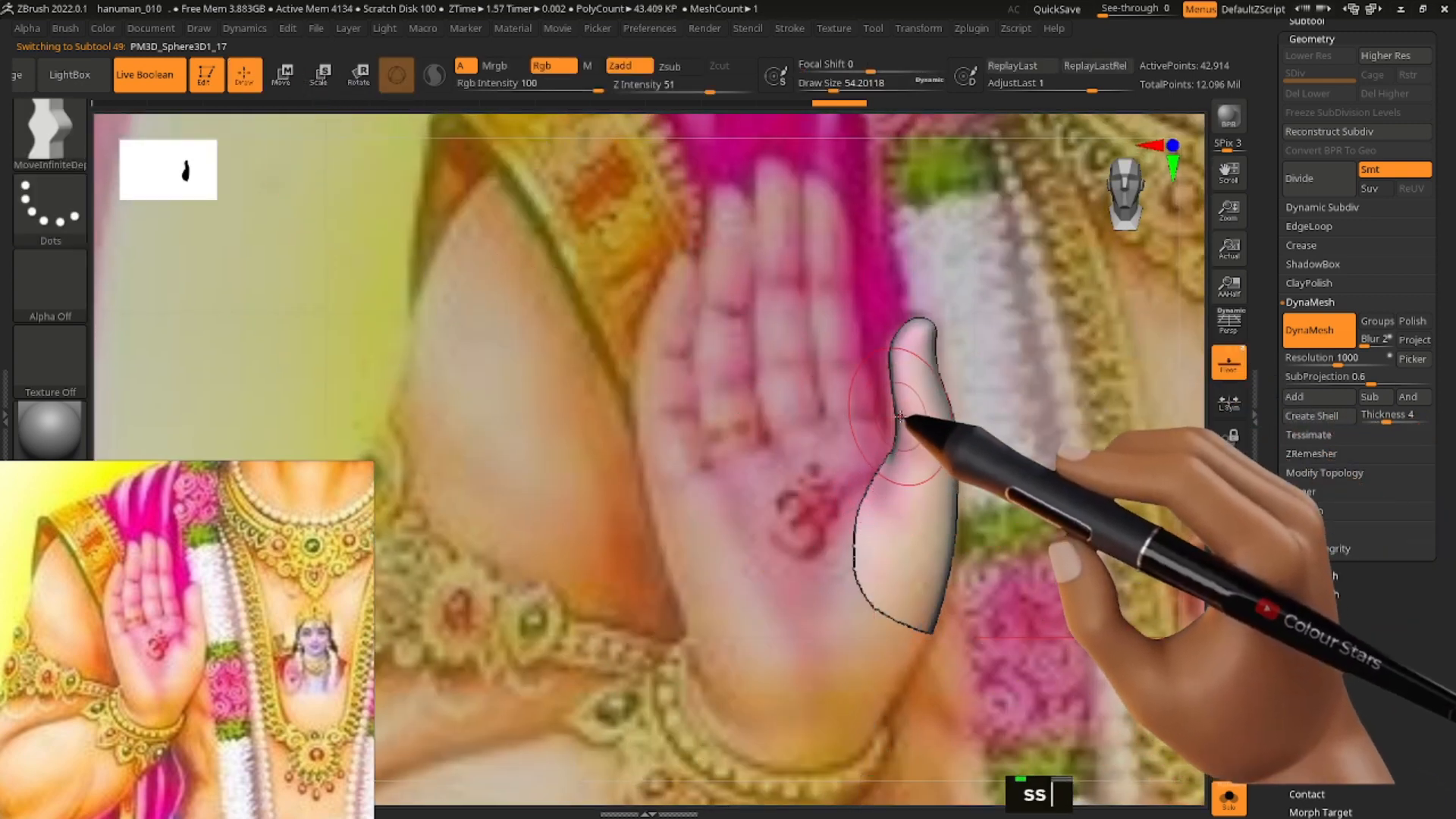
drag(918, 340, 913, 338)
key(s)
drag(882, 499, 851, 521)
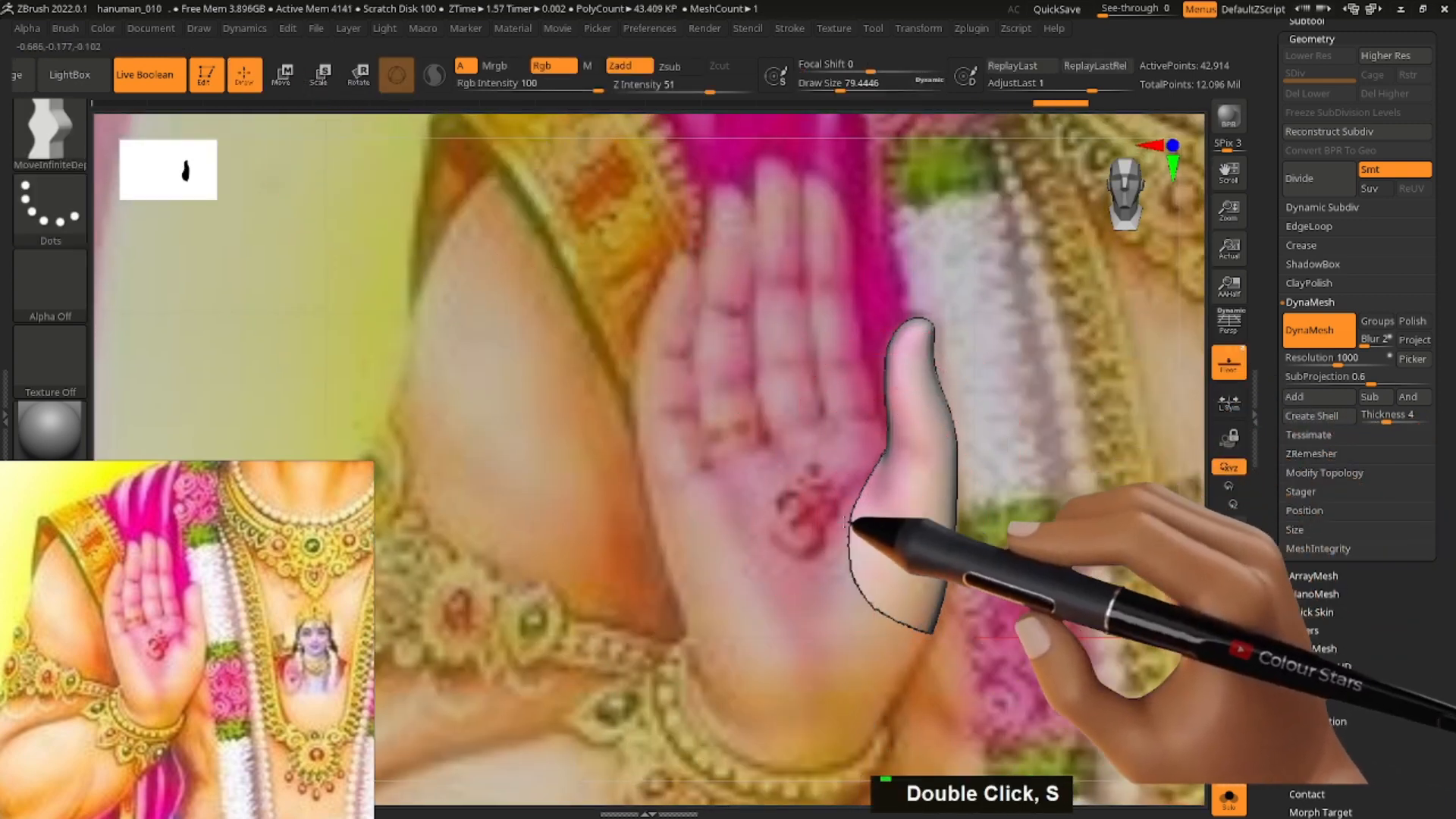
Pull the thumb's lower edge outward with MoveInfiniteDepth to form a broader, rounded base over the palm.
drag(859, 583, 802, 640)
drag(920, 633, 911, 676)
drag(861, 595, 812, 540)
key(s)
drag(813, 605, 806, 611)
Smooth the thumb's inner and outer contours and remesh the piece.
mouse_move(920, 664)
shift+mouse_down()
mouse_move(793, 647)
mouse_move(804, 580)
mouse_move(864, 486)
shift+mouse_up()
mouse_move(846, 447)
ctrl+mouse_down()
mouse_move(885, 461)
mouse_move(895, 402)
ctrl+mouse_up()
key(s)
key(s)
shift+drag(945, 463, 903, 668)
ctrl+drag(1037, 606, 1037, 560)
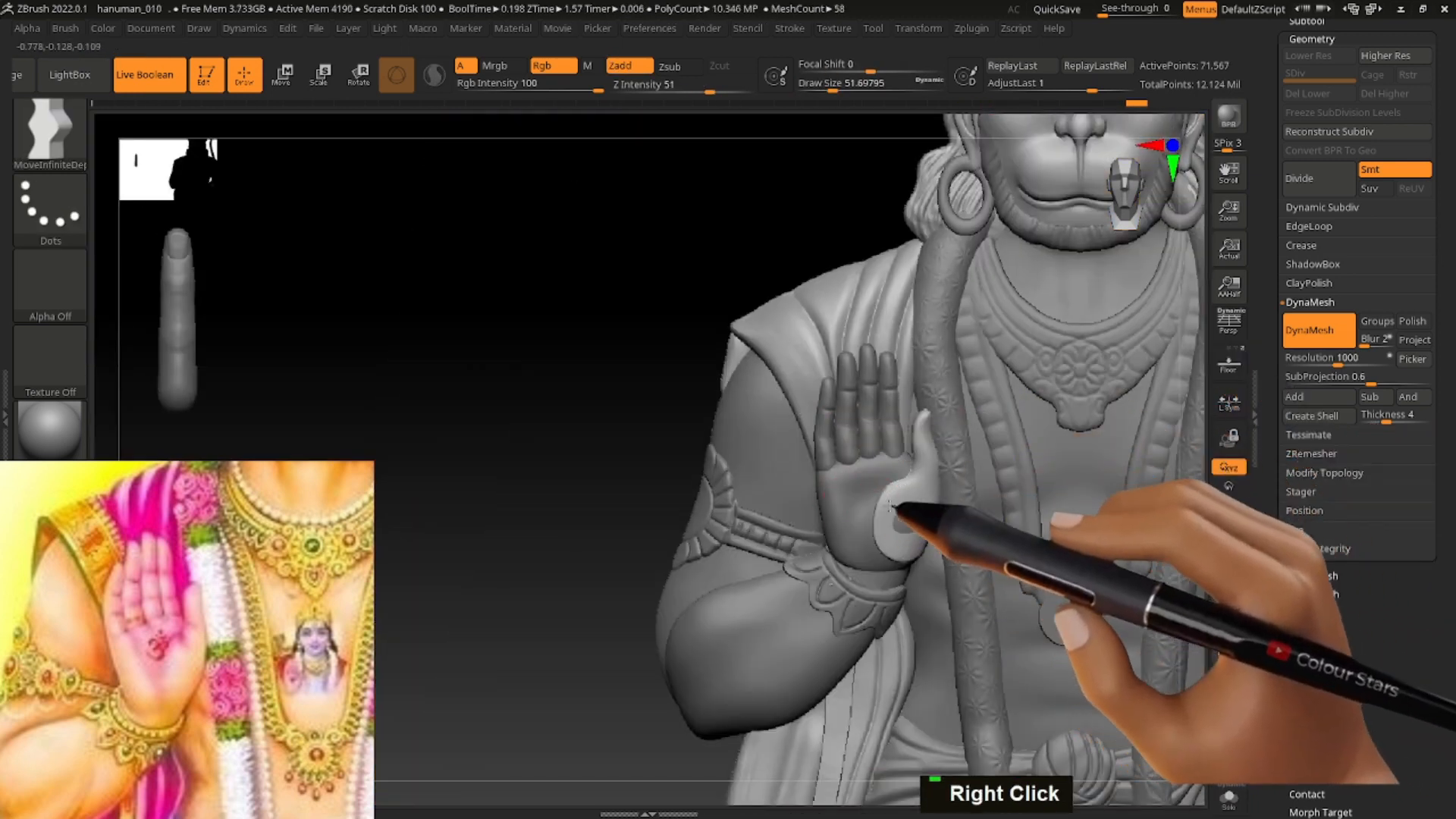
Fit the thumb's base against the palm and wrist with MoveInfiniteDepth and lower the thumb's DynaMesh resolution.
alt+right_drag(897, 514, 913, 529)
key(s)
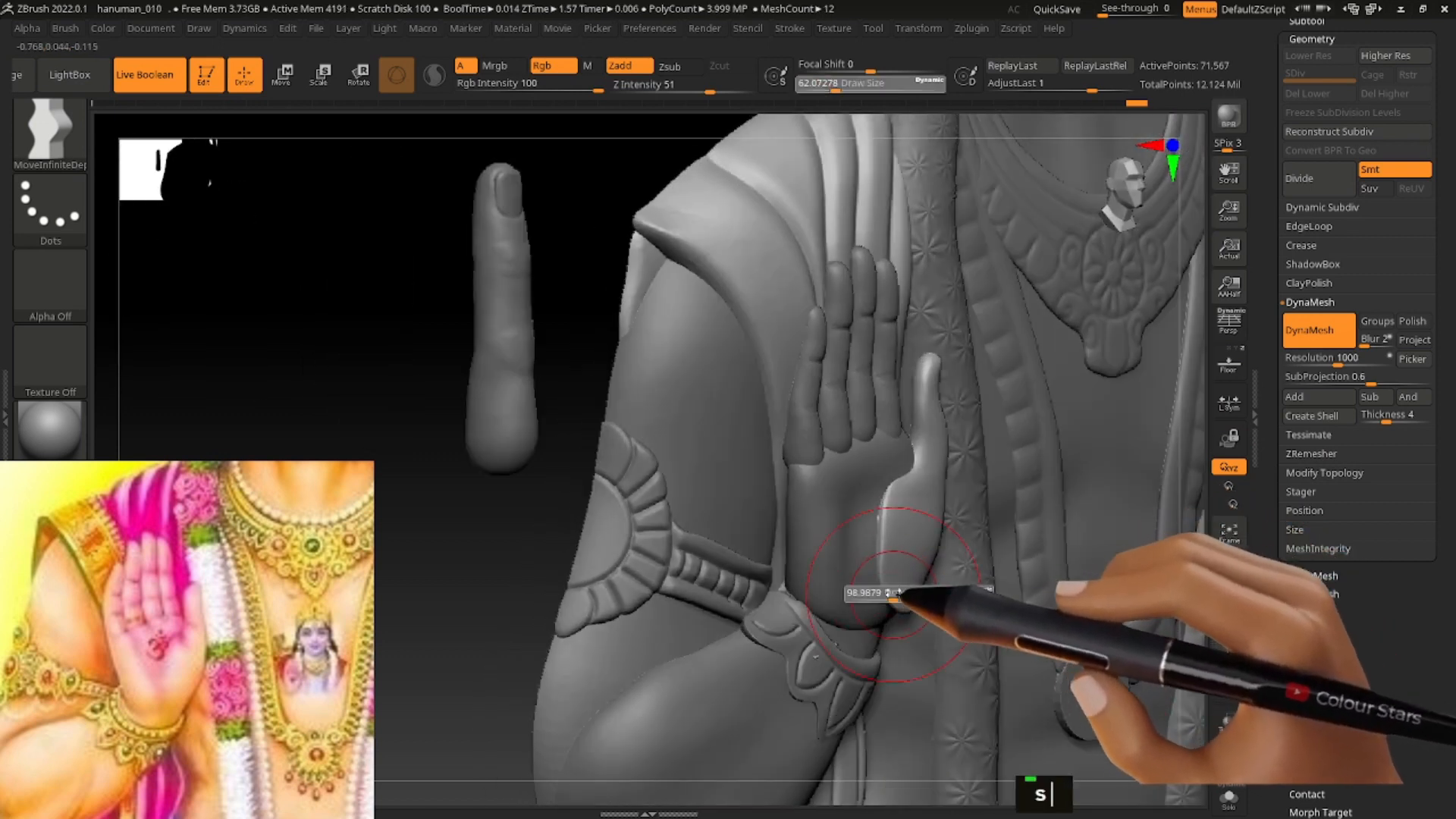
key(s)
key(s)
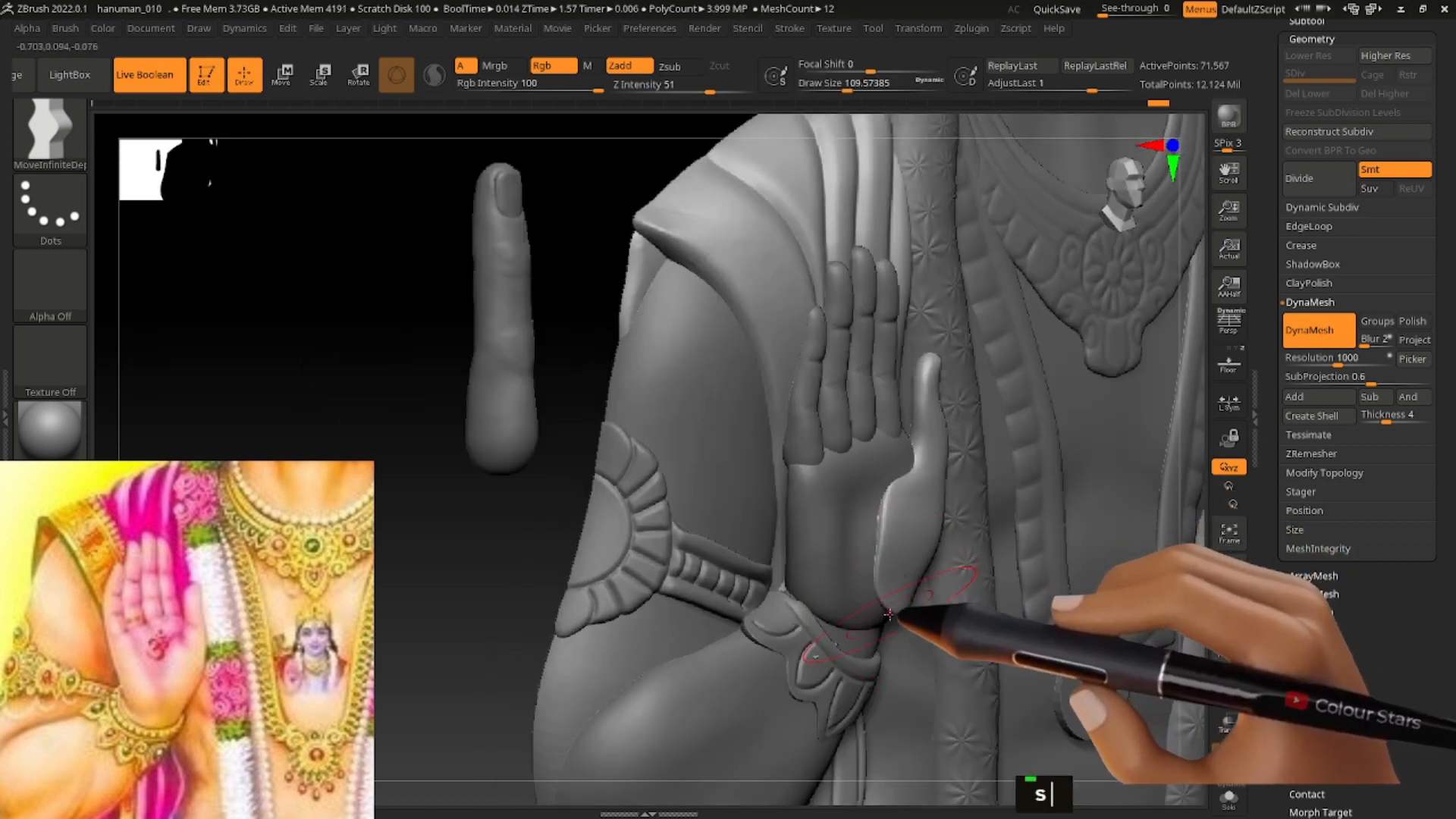
alt+click(903, 577)
key(s)
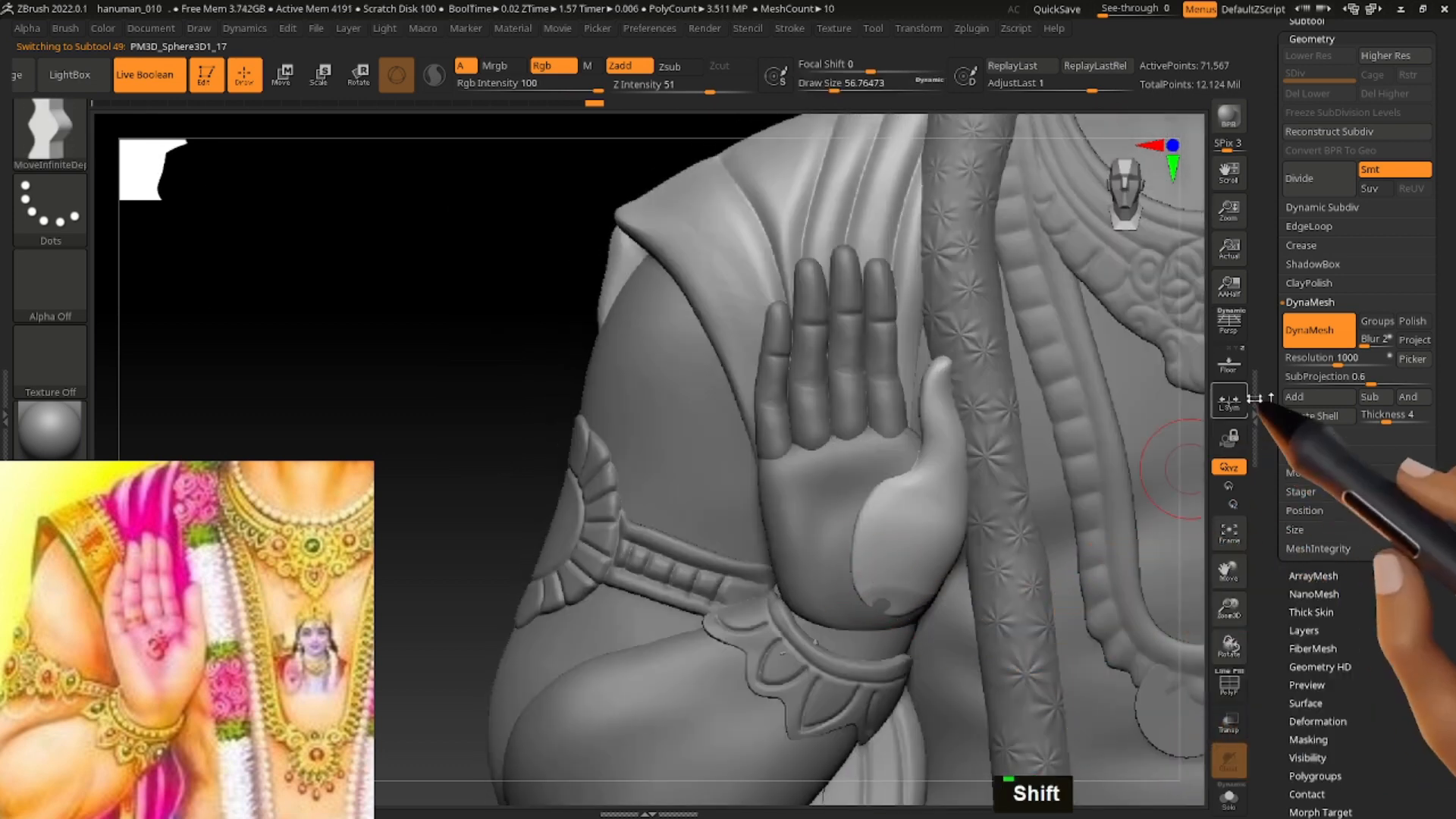
drag(1339, 358, 1326, 363)
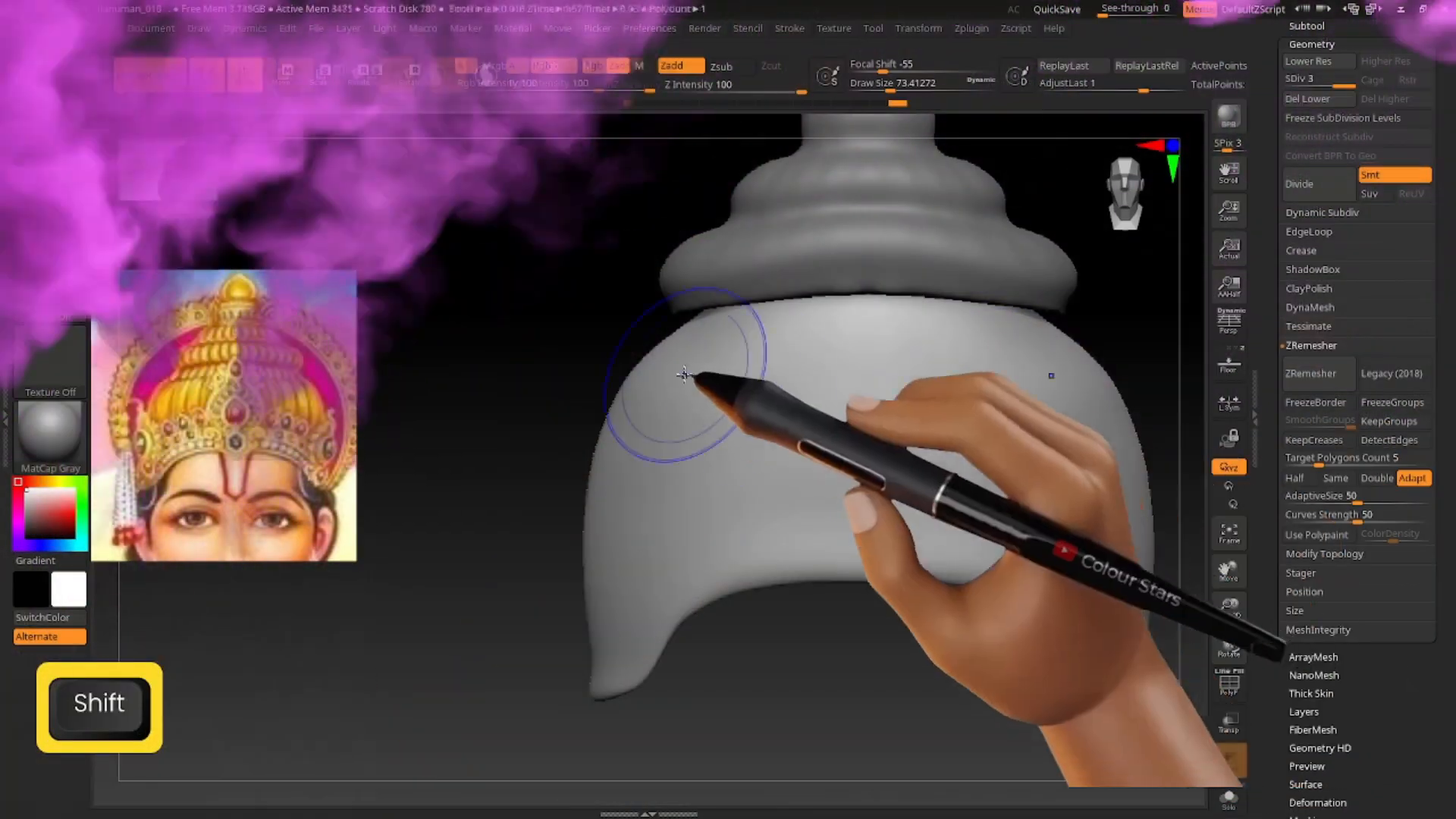
Smooth the front surface and sides of the crown's lower dome with the Smooth Stronger brush.
mouse_move(684, 374)
shift+mouse_down()
mouse_move(618, 553)
mouse_move(845, 403)
shift+mouse_up()
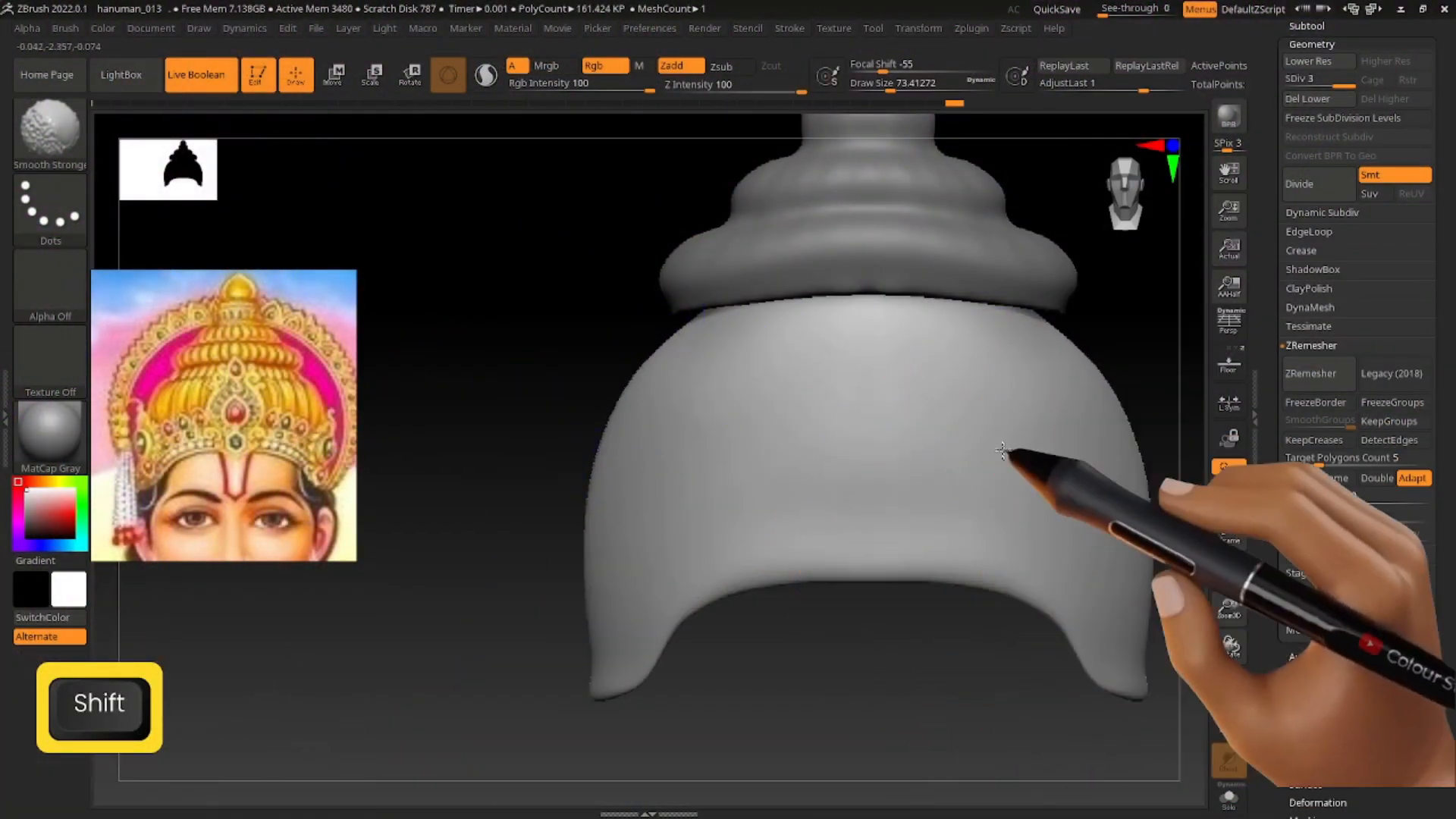
drag(1172, 523, 1062, 486)
shift+drag(751, 455, 607, 498)
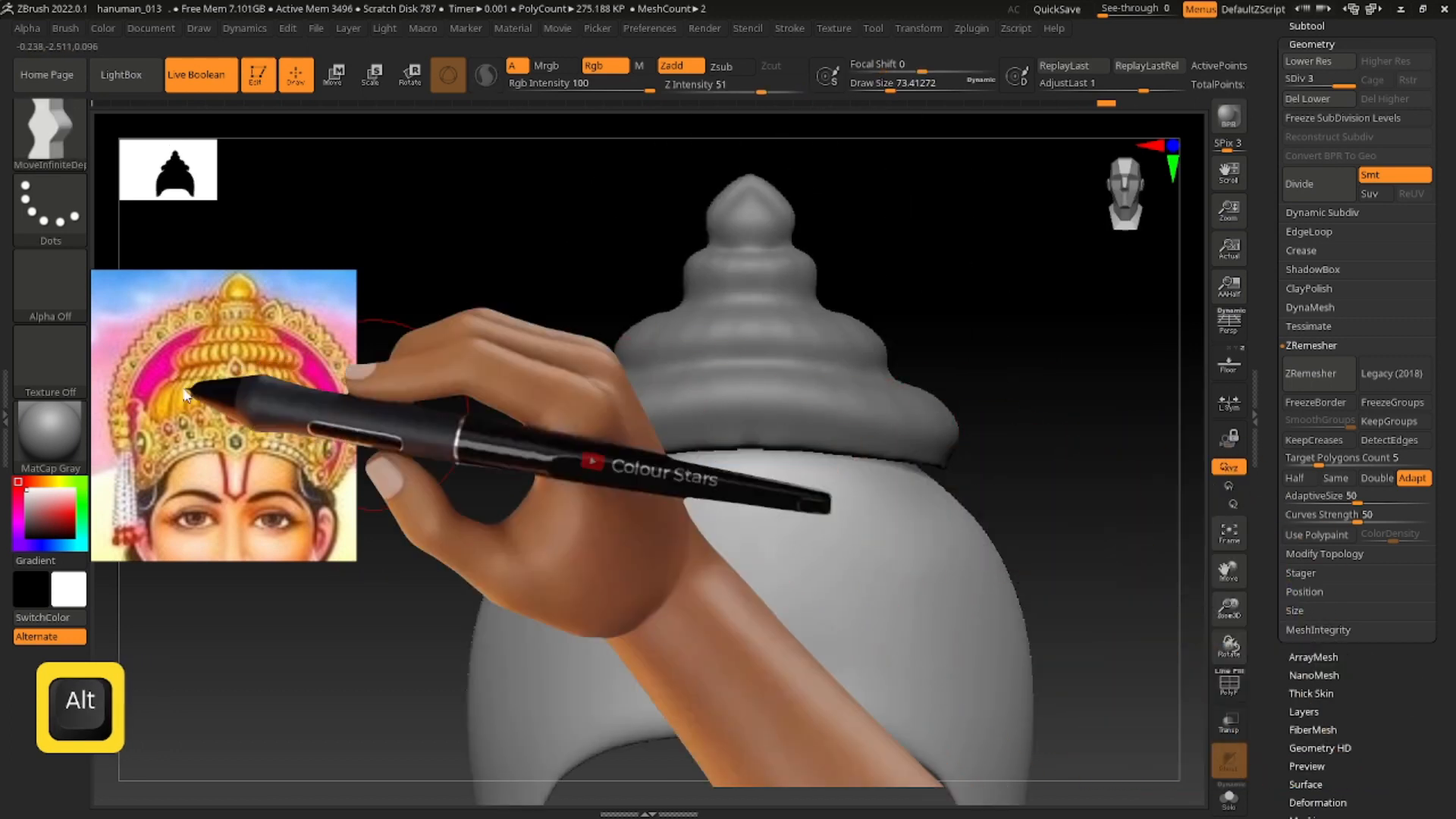
Append a Ring3D primitive to the crown as a new subtool and make it the active one.
click(1307, 27)
click(1379, 555)
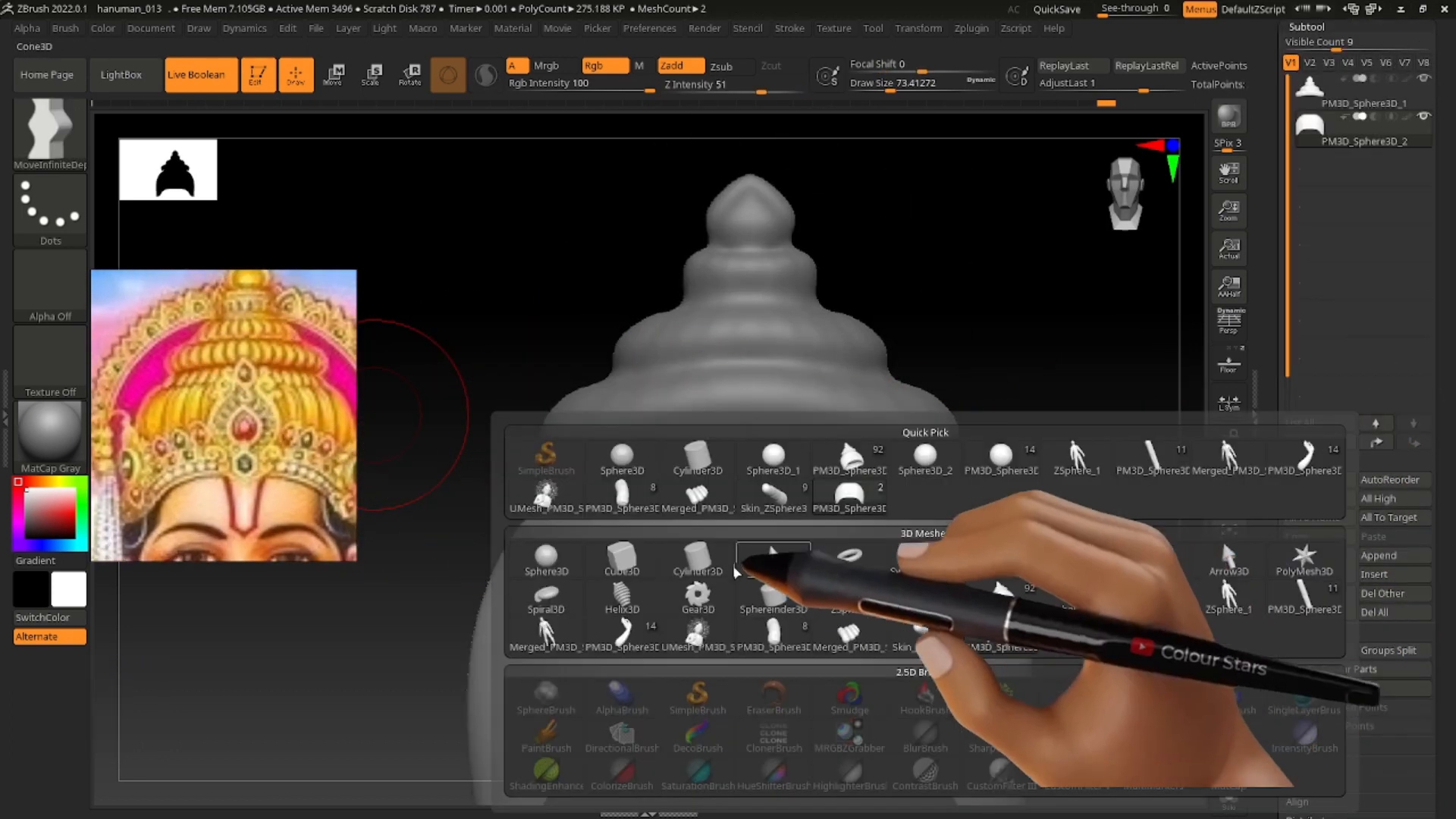
click(848, 558)
alt+drag(1093, 440, 913, 447)
click(1364, 179)
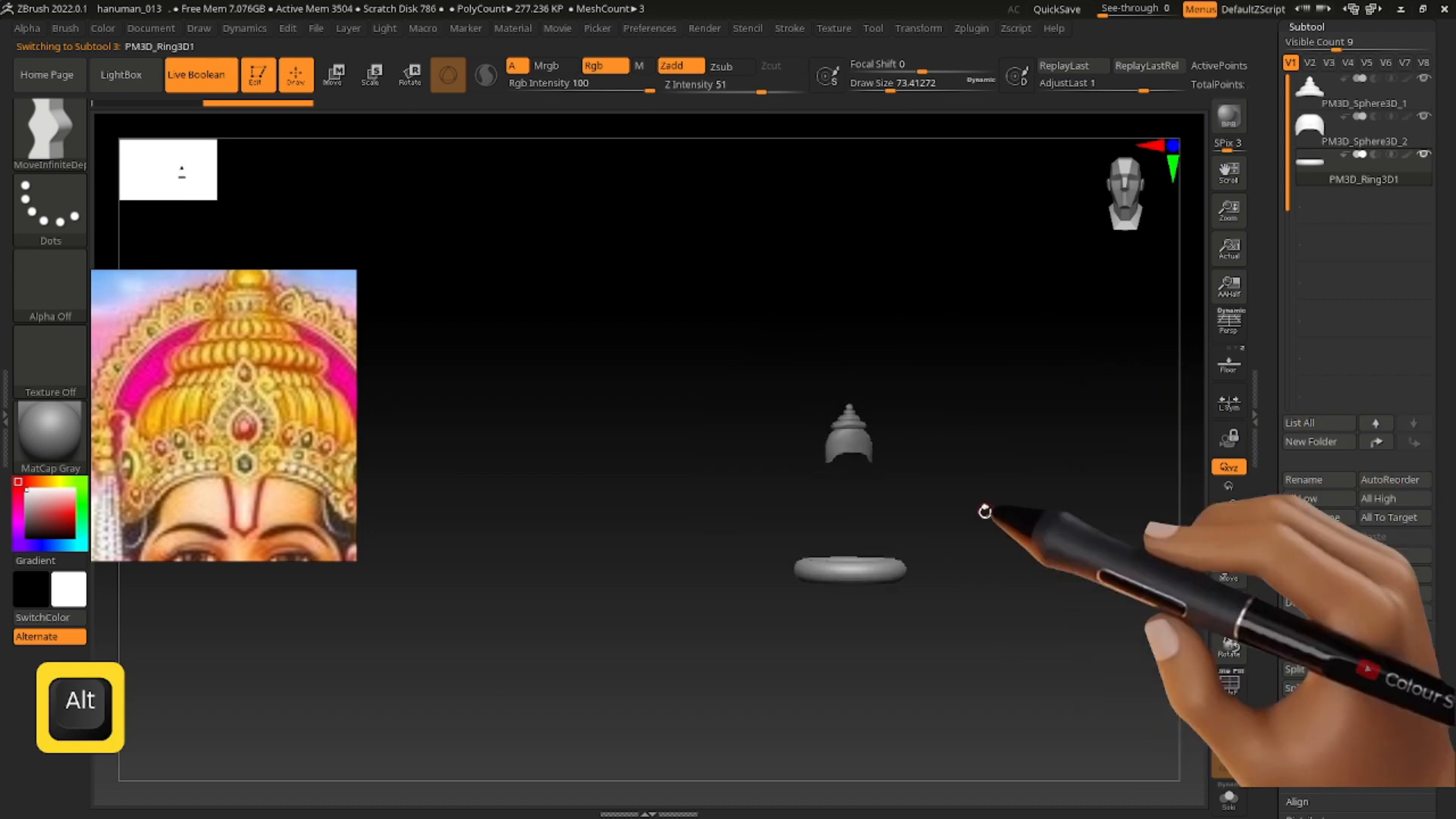
Move the ring up between the crown's upper tiers and lower dome and scale it to fit around them.
key(w)
drag(850, 485, 851, 340)
alt+drag(986, 334, 804, 456)
alt+drag(847, 433, 813, 395)
shift+drag(827, 478, 1061, 486)
drag(678, 492, 634, 492)
drag(819, 356, 979, 334)
drag(712, 432, 717, 426)
drag(711, 341, 712, 364)
drag(895, 334, 888, 448)
drag(709, 346, 707, 332)
drag(762, 356, 751, 227)
Trim away the back half of the ring with TrimRect from the side view.
key(q)
shift+drag(986, 446, 857, 445)
ctrl+shift+drag(1012, 256, 692, 631)
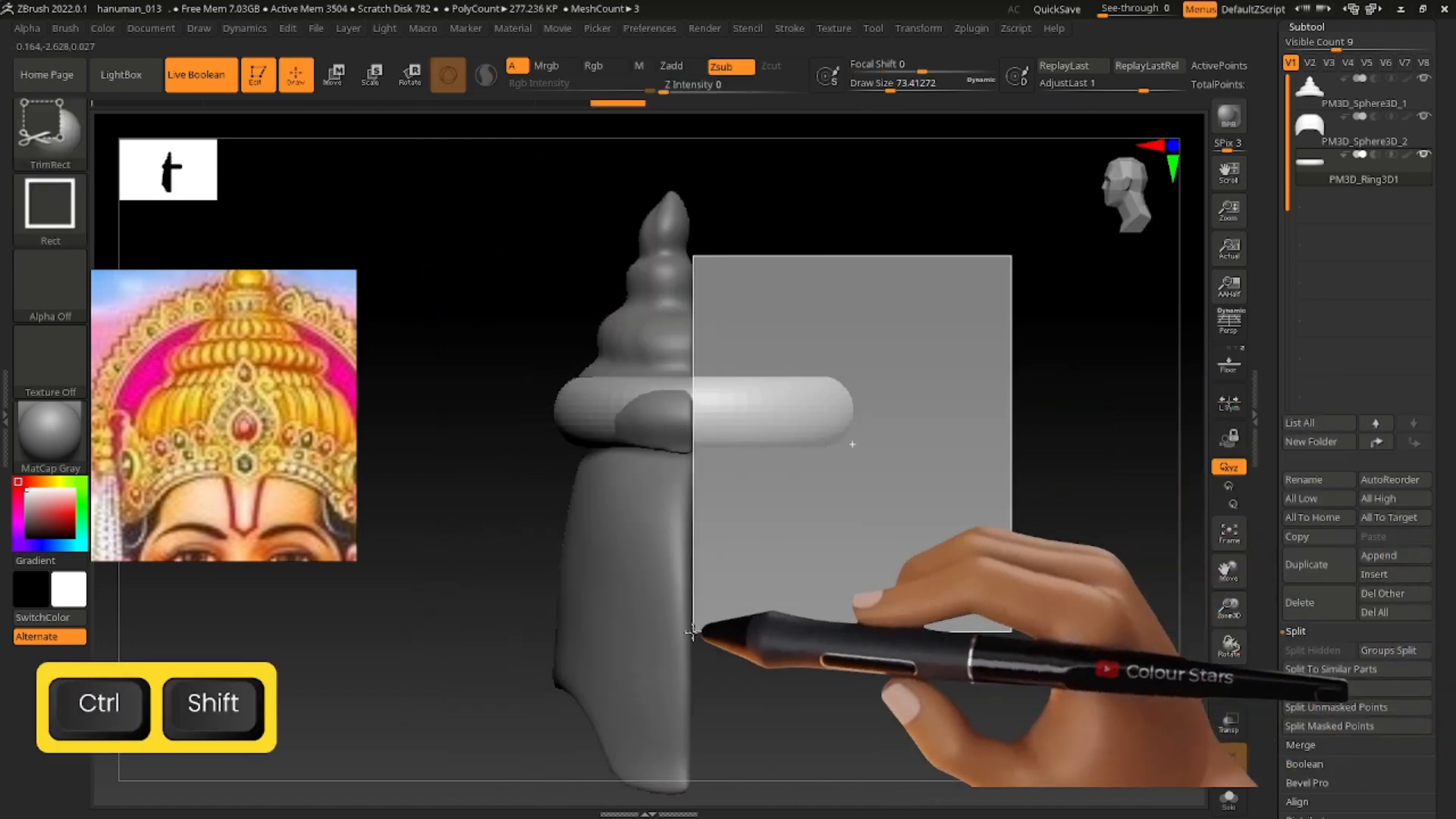
shift+drag(858, 448, 979, 447)
Mask the bottom band of the upper crown piece, split off the unmasked points and hide the masked band's subtool.
alt+click(674, 375)
alt+drag(849, 342, 987, 339)
mouse_move(644, 383)
ctrl+mouse_down()
mouse_move(785, 385)
mouse_move(618, 451)
ctrl+mouse_up()
click(1332, 706)
click(1424, 79)
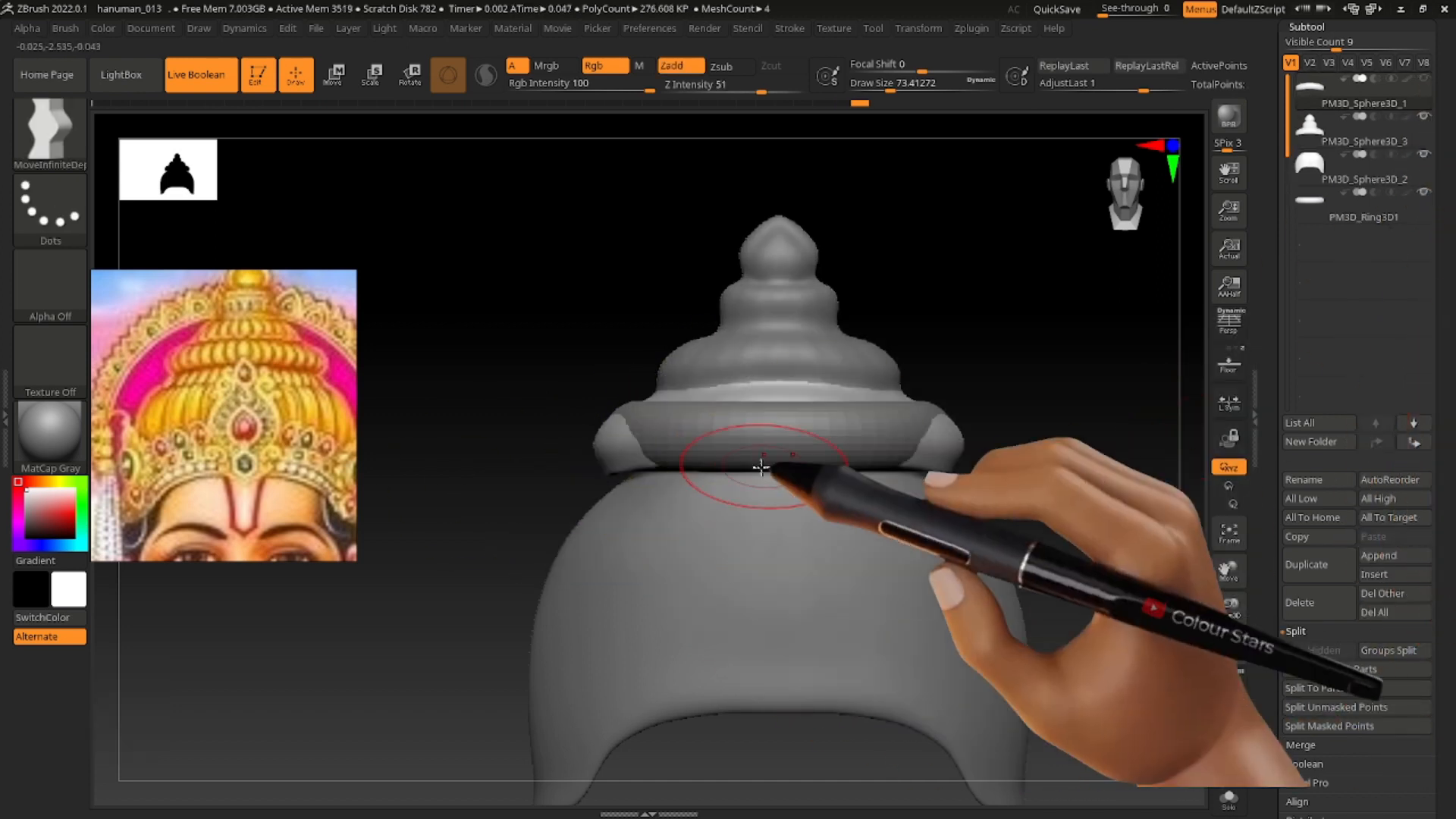
Select the ring and fit its outline to the crown tier in the background reference with MoveInfiniteDepth and X symmetry.
alt+click(761, 463)
click(1229, 363)
key(s)
drag(764, 433, 772, 434)
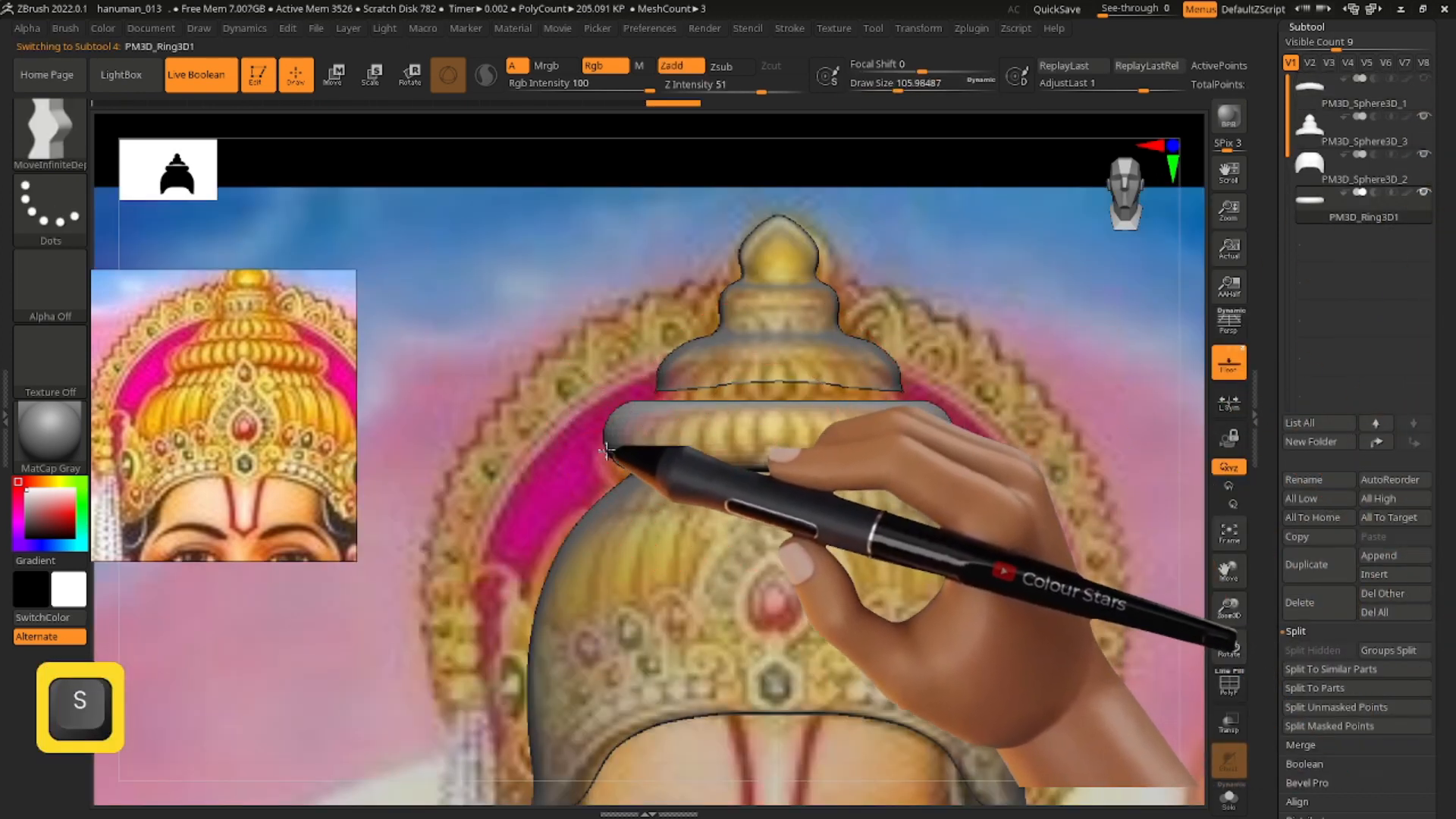
key(x)
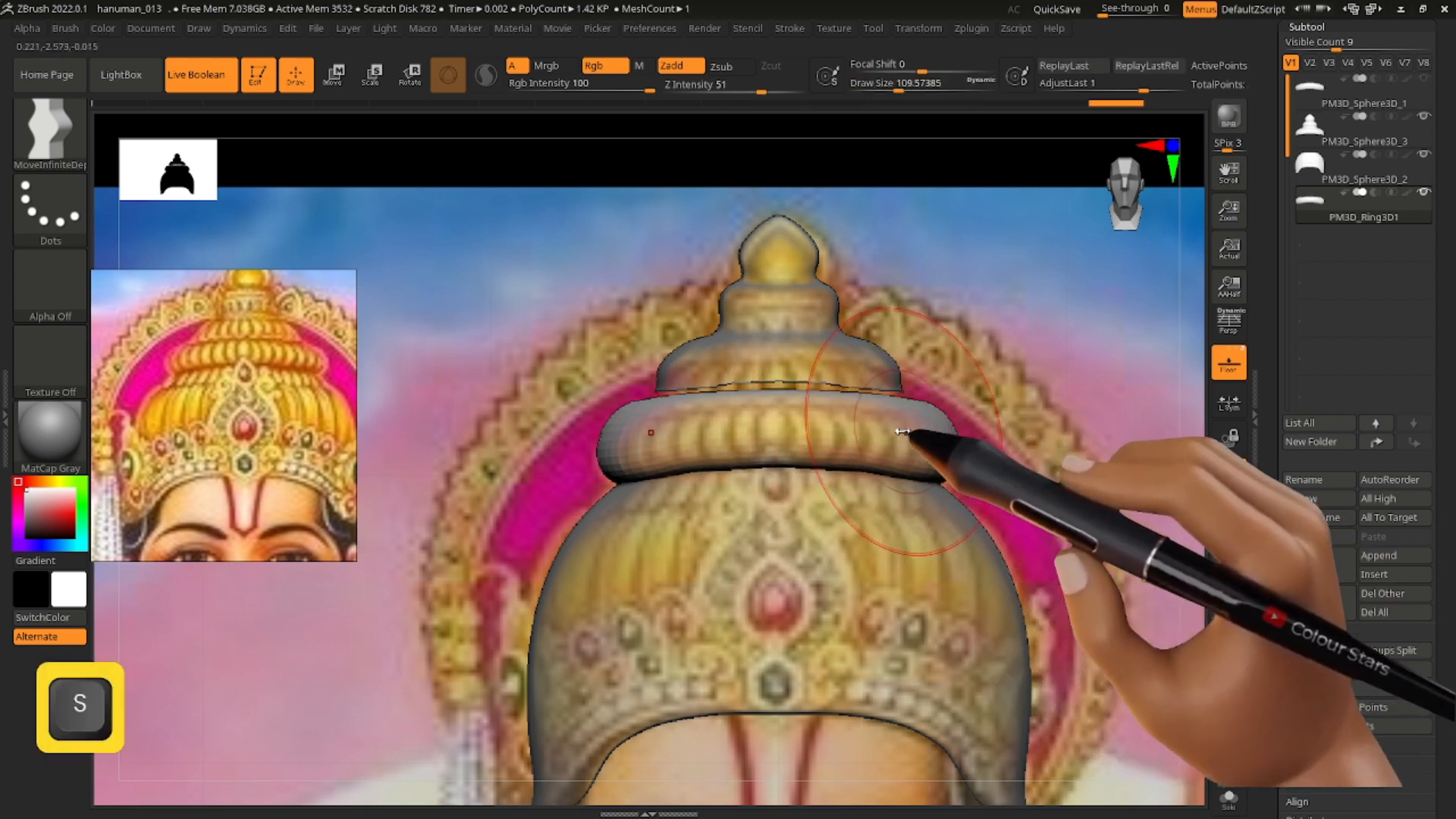
click(1229, 364)
Pull the ring's sides and lower edge with MoveInfiniteDepth so it sits evenly between the upper tiers and the dome.
mouse_move(880, 474)
right_down()
mouse_move(941, 481)
mouse_move(805, 446)
right_up()
key(s)
drag(804, 419, 834, 419)
shift+right_drag(914, 429, 940, 469)
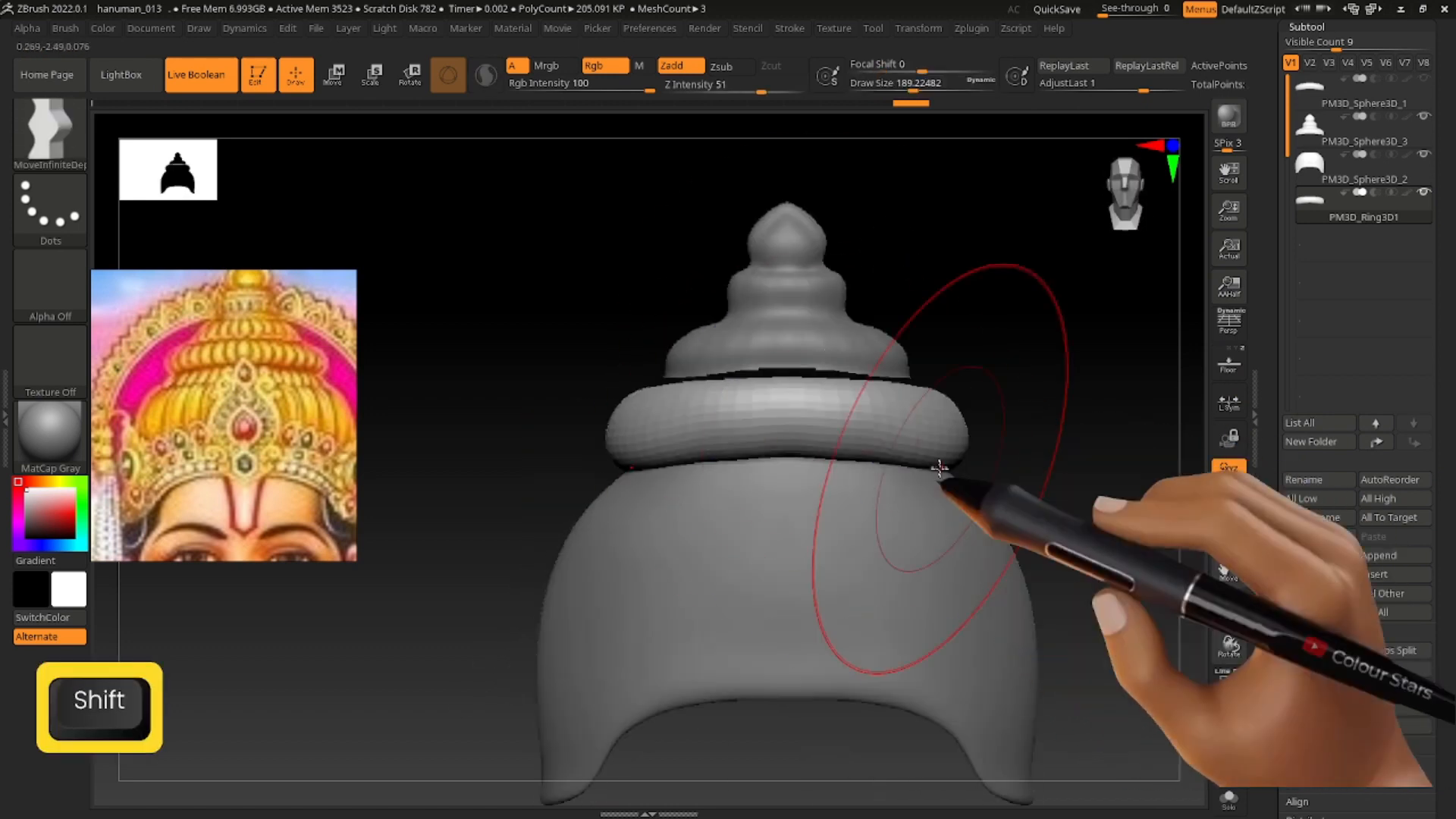
alt+right_drag(813, 333, 841, 442)
key(s)
drag(841, 443, 812, 445)
mouse_move(812, 446)
right_down()
mouse_move(940, 452)
mouse_move(894, 400)
mouse_move(887, 423)
right_up()
Shape the ring's curve and ends from above so it wraps the dome, and undo the last stroke.
key(s)
key(s)
drag(948, 294, 958, 294)
mouse_move(962, 292)
right_down()
mouse_move(1002, 238)
mouse_move(1007, 349)
right_up()
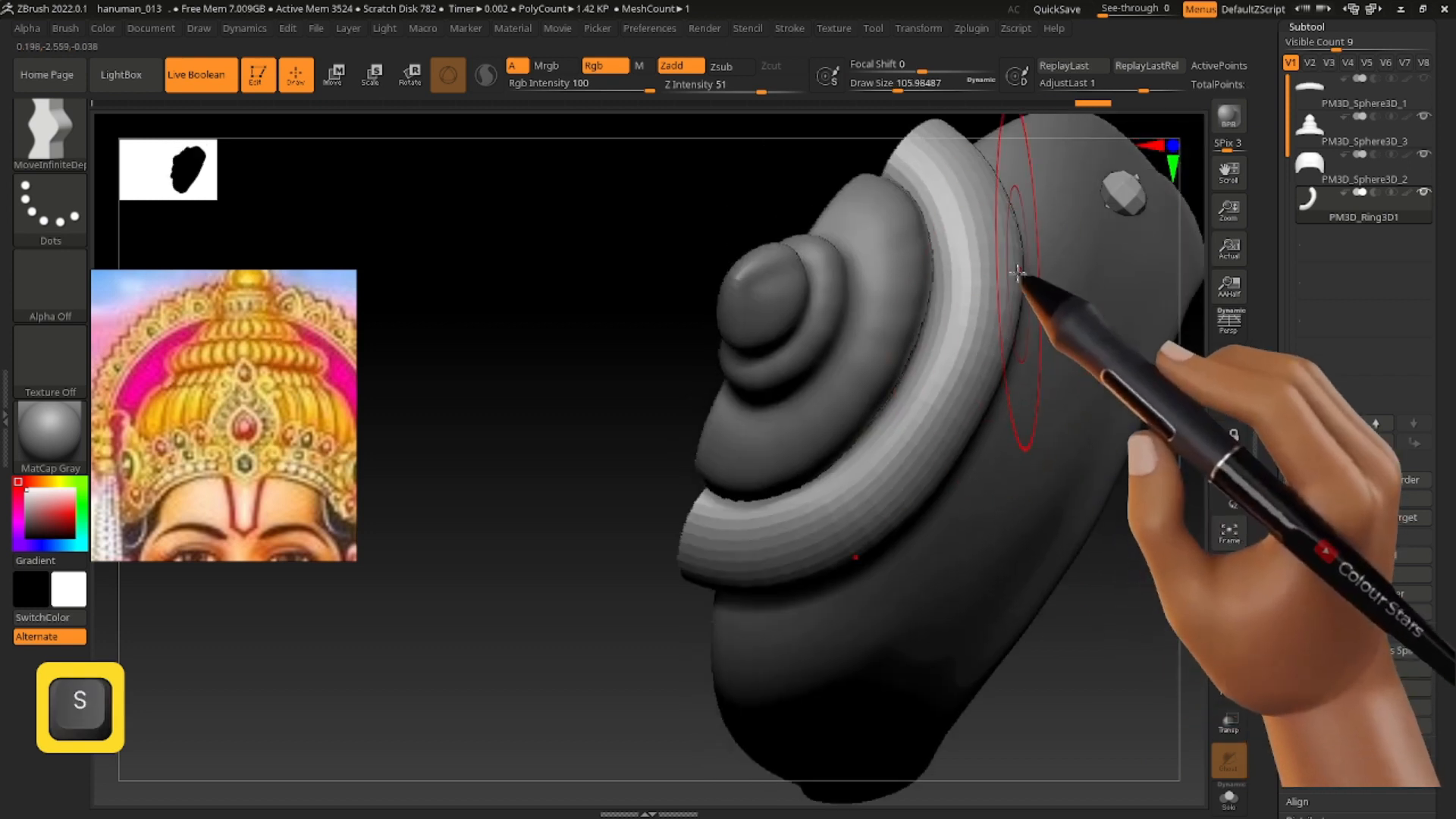
drag(1008, 349, 990, 351)
mouse_move(990, 351)
right_down()
mouse_move(1001, 414)
mouse_move(959, 472)
right_up()
key(s)
drag(958, 474, 952, 474)
key(ctrl+z)
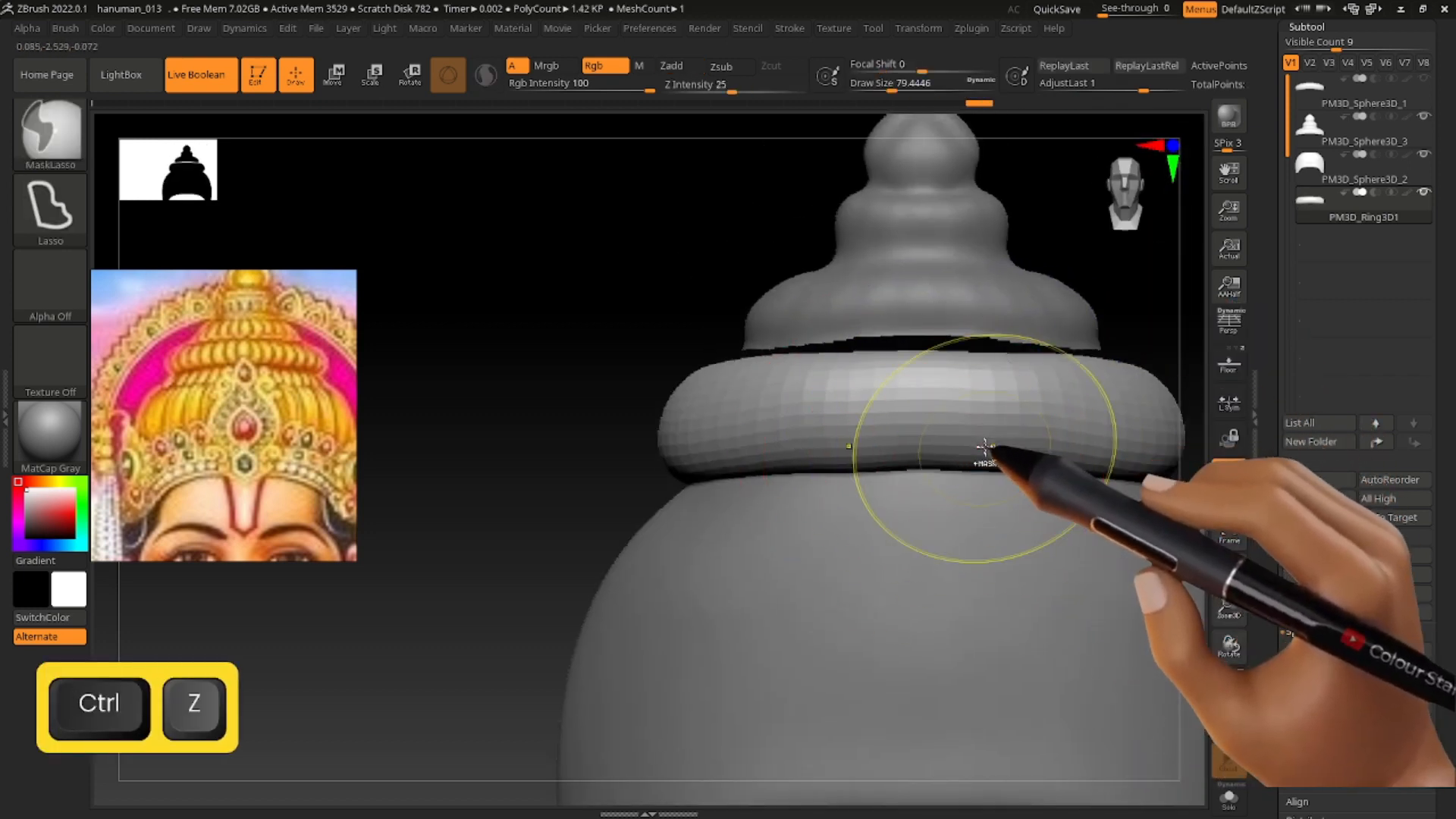
Subdivide the ring, smooth its surface and check its shape against the background reference.
key(ctrl+d)
right_drag(957, 412, 920, 426)
shift+drag(920, 426, 914, 430)
key(s)
mouse_move(914, 430)
shift+right_down()
mouse_move(787, 479)
mouse_move(874, 517)
shift+right_up()
click(1229, 365)
key(s)
click(1229, 800)
key(s)
mouse_move(798, 502)
mouse_down()
mouse_move(487, 482)
mouse_move(467, 498)
mouse_move(516, 428)
mouse_up()
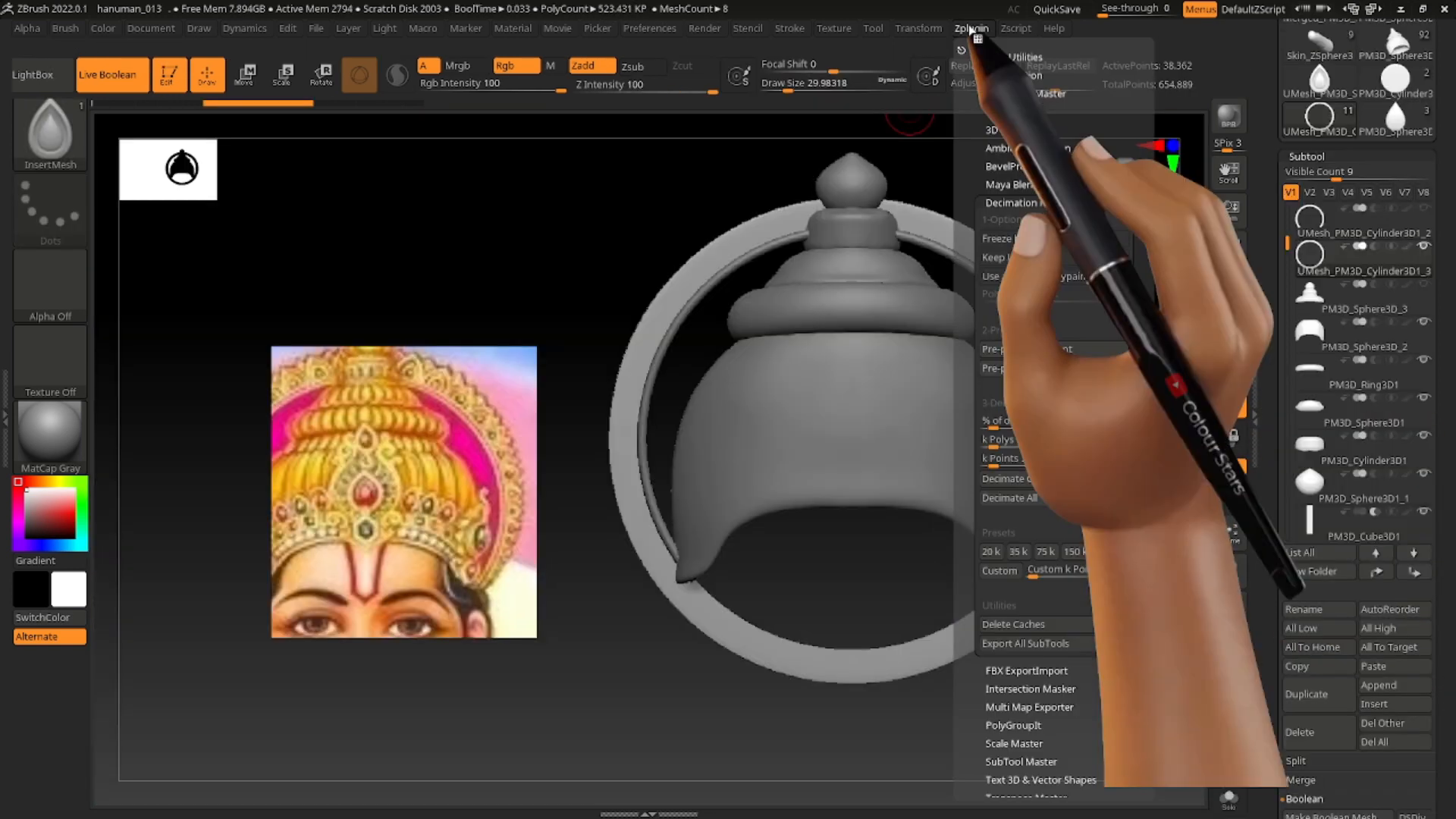
Set the radial symmetry count around the Z axis and insert teardrop petals all around the halo ring with InsertMesh.
click(918, 28)
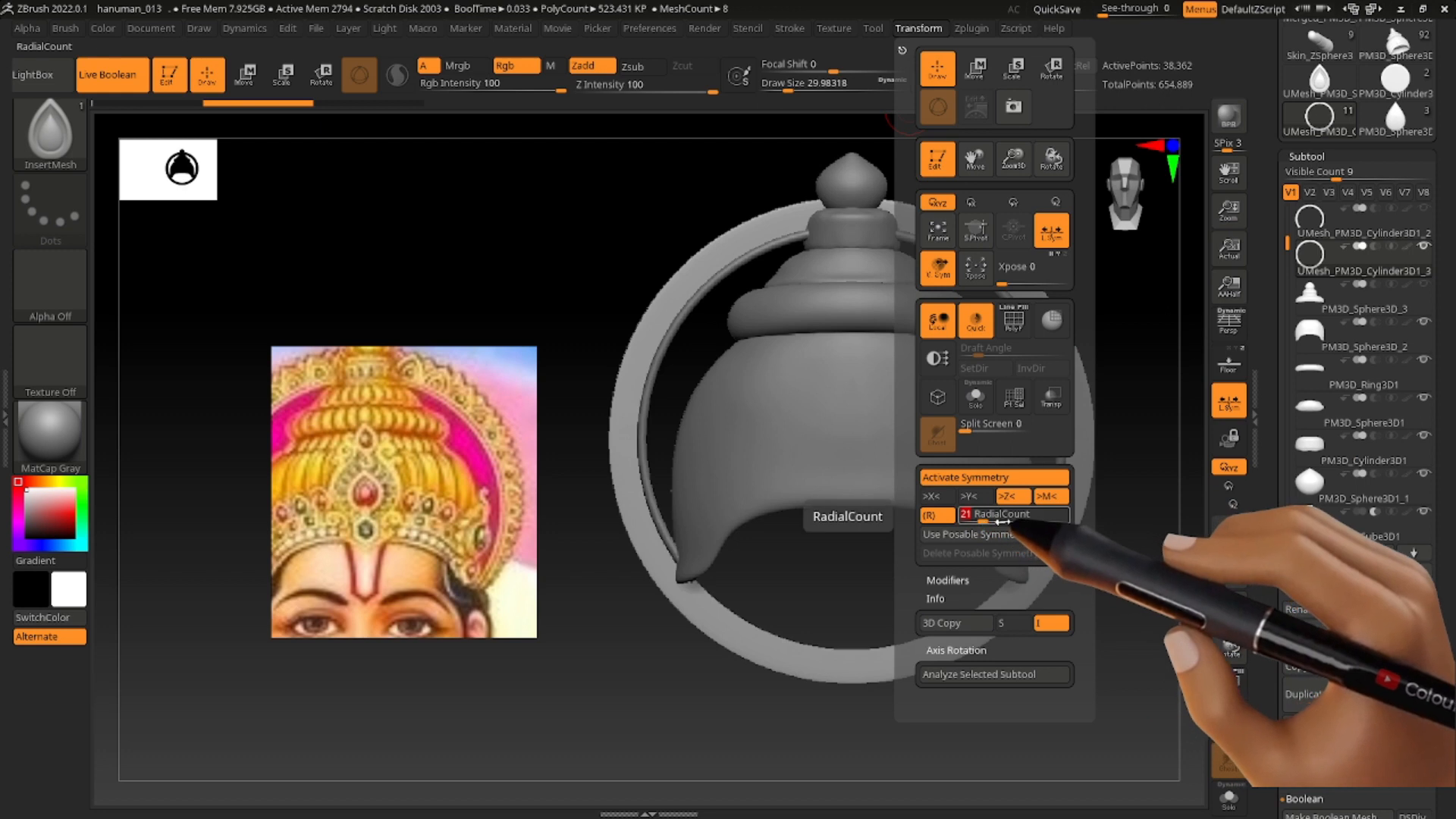
key(Return)
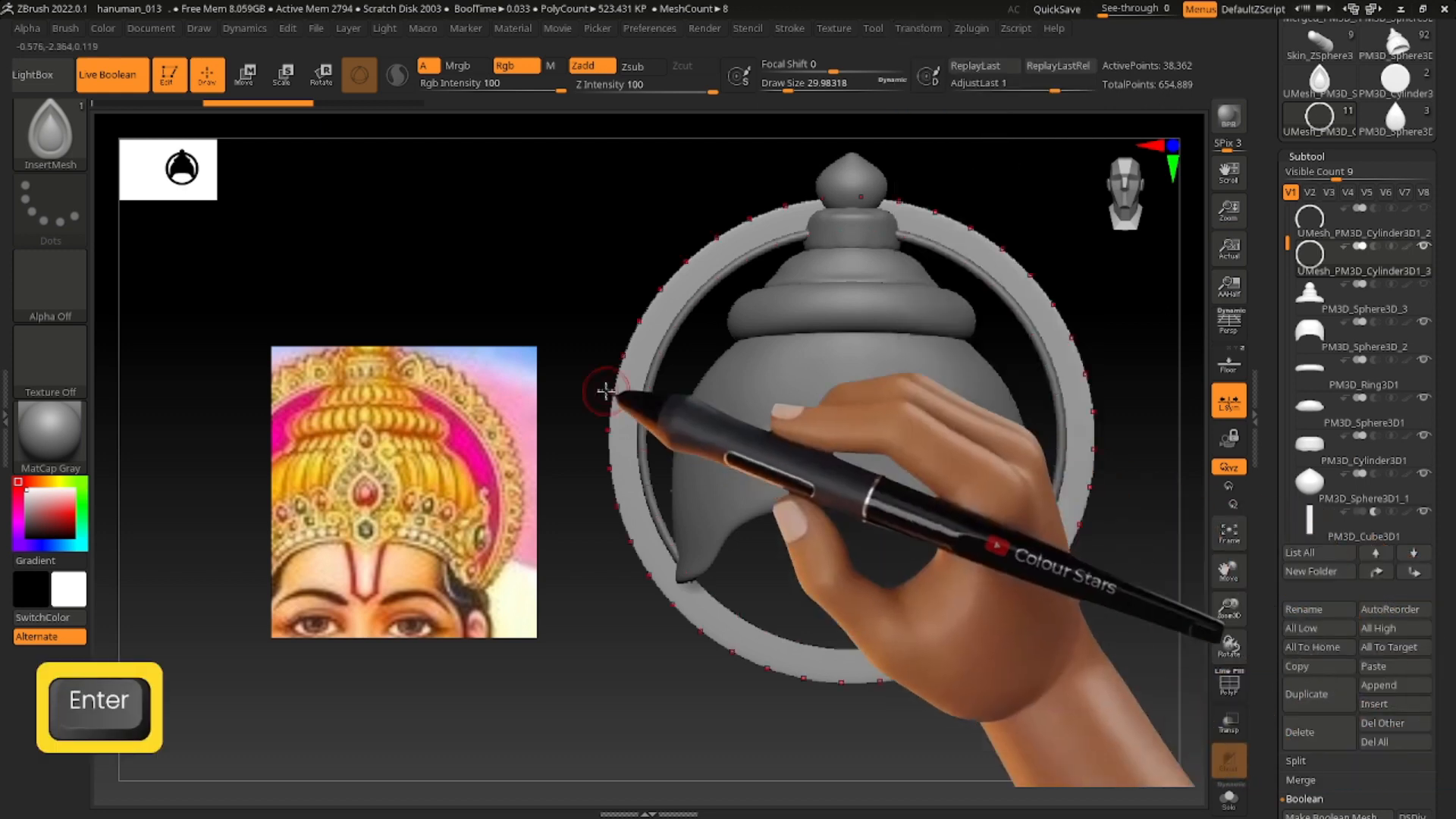
drag(632, 391, 674, 394)
key(ctrl+z)
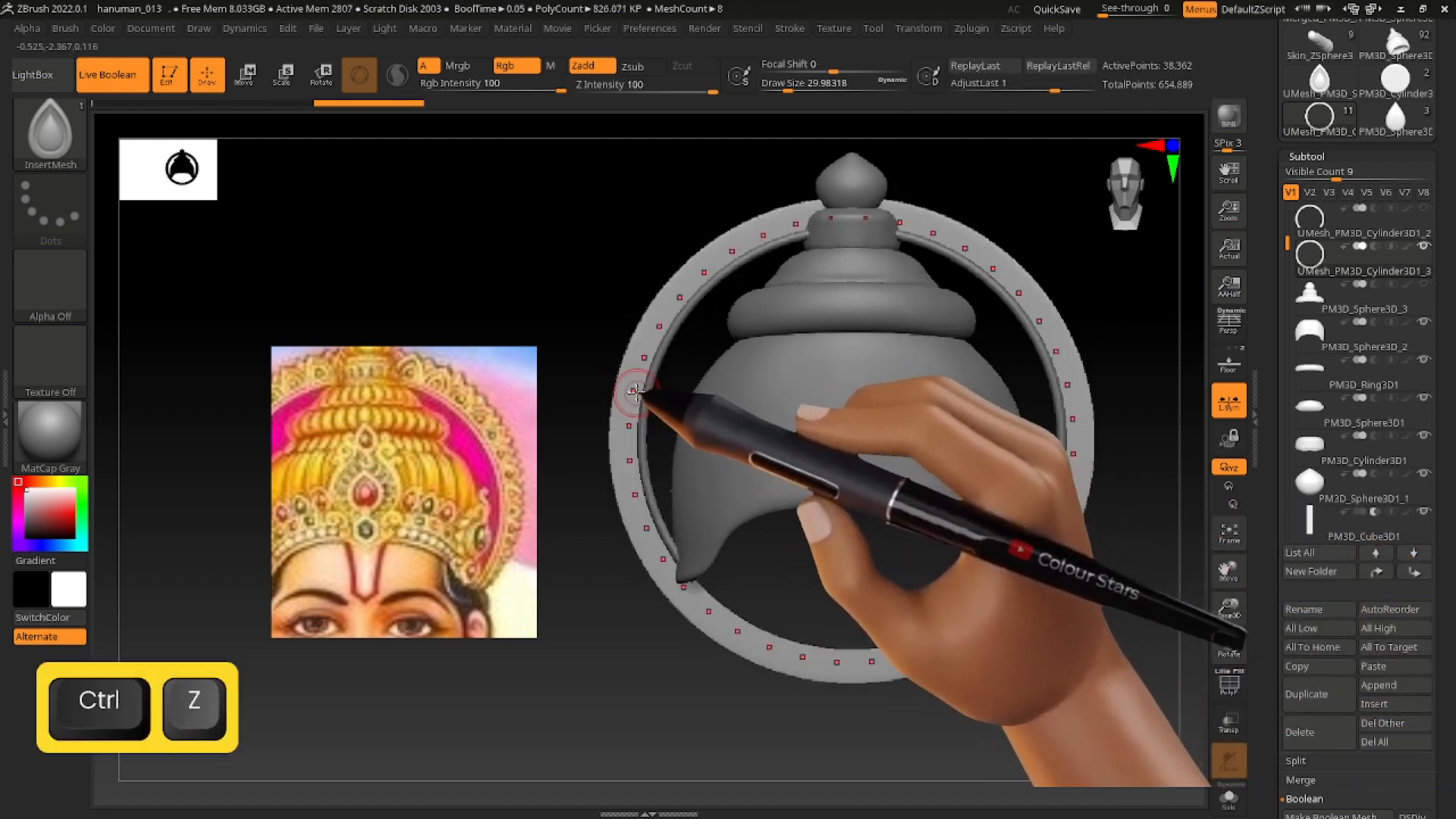
key(ctrl+z)
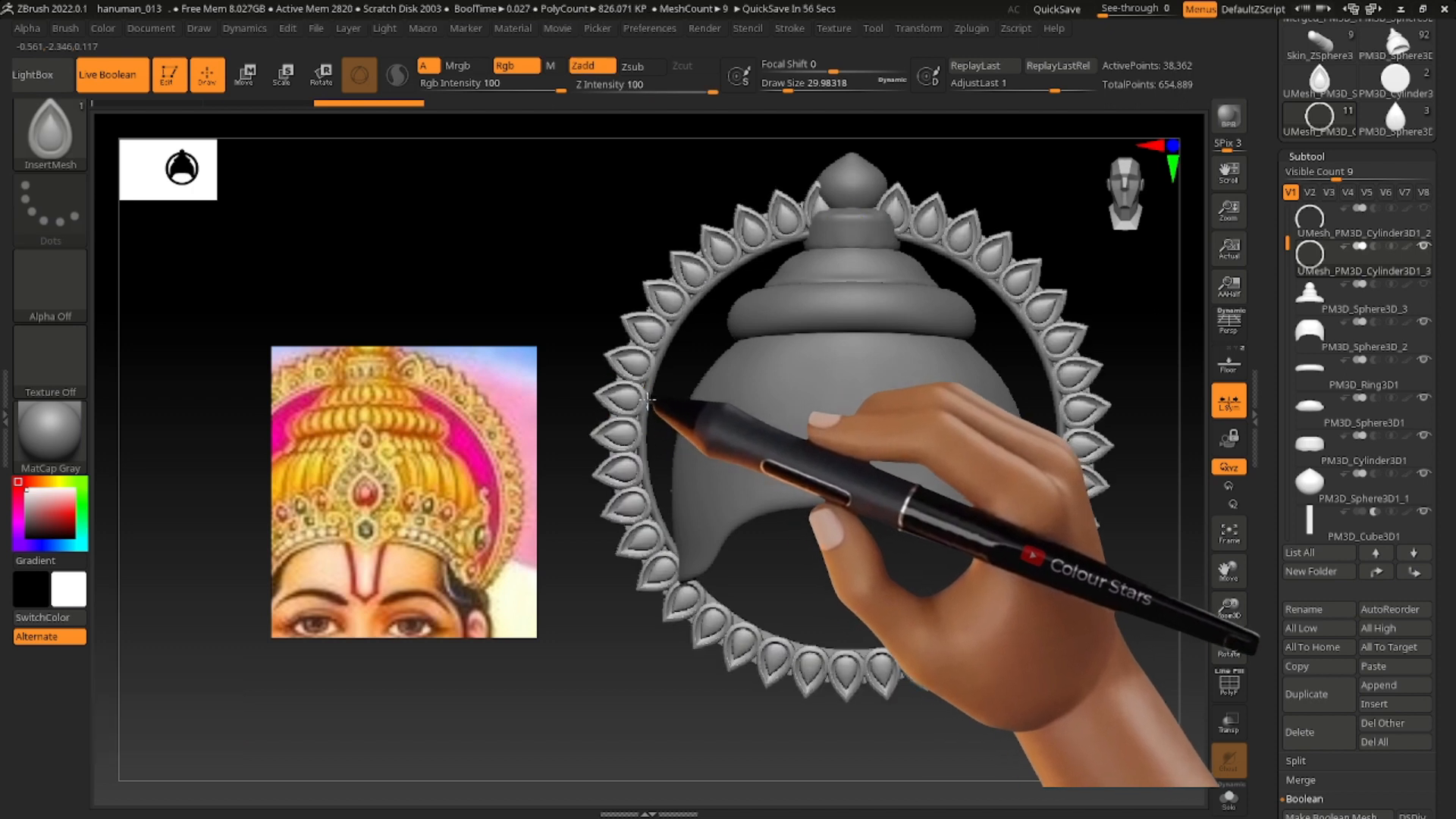
drag(669, 392, 669, 460)
Move the inserted petals in depth so they sit correctly against the halo ring.
key(w)
right_drag(669, 460, 642, 459)
drag(641, 460, 630, 453)
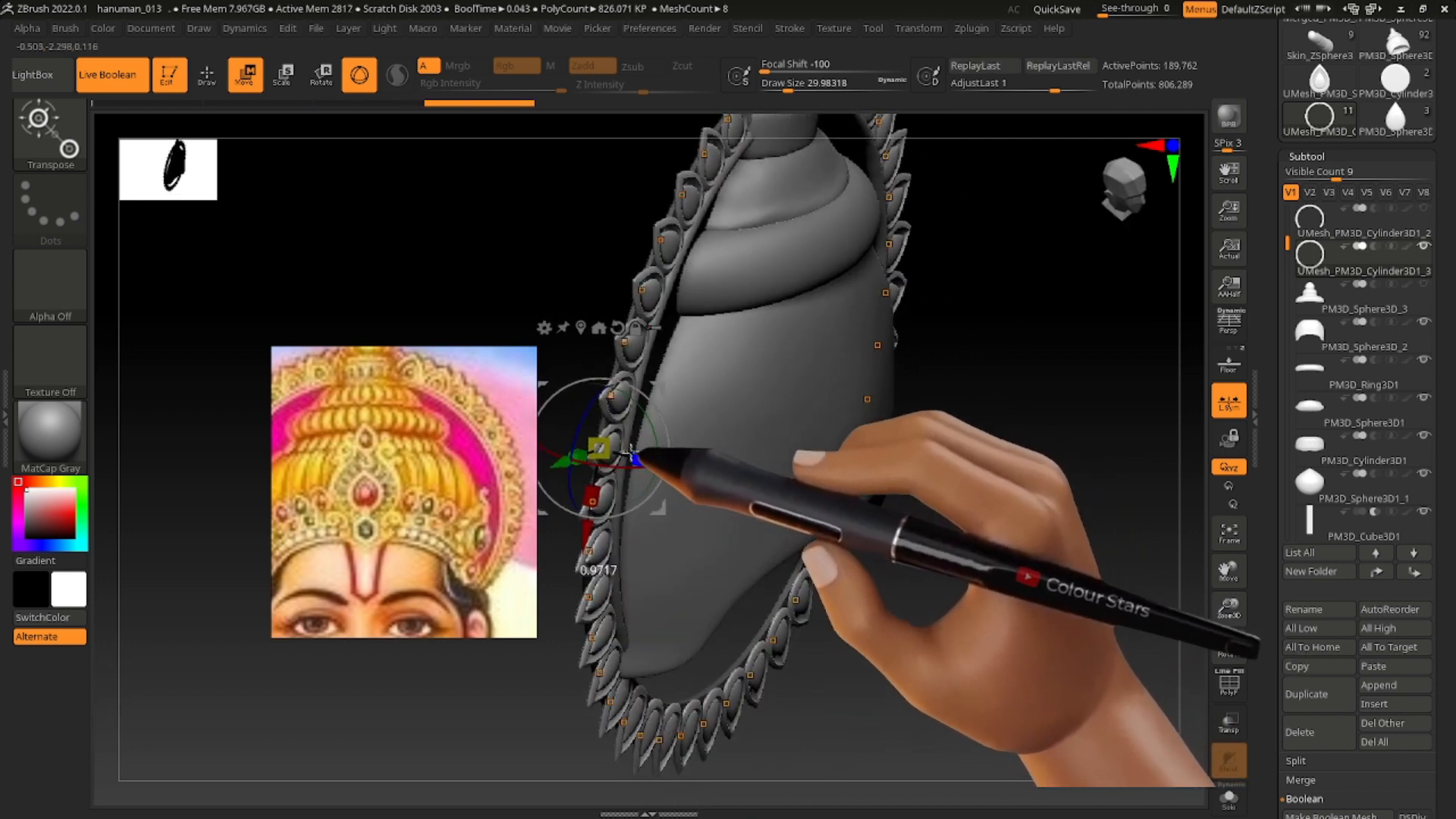
alt+right_drag(652, 432, 737, 515)
right_click(737, 515)
drag(726, 506, 725, 507)
right_drag(729, 508, 686, 497)
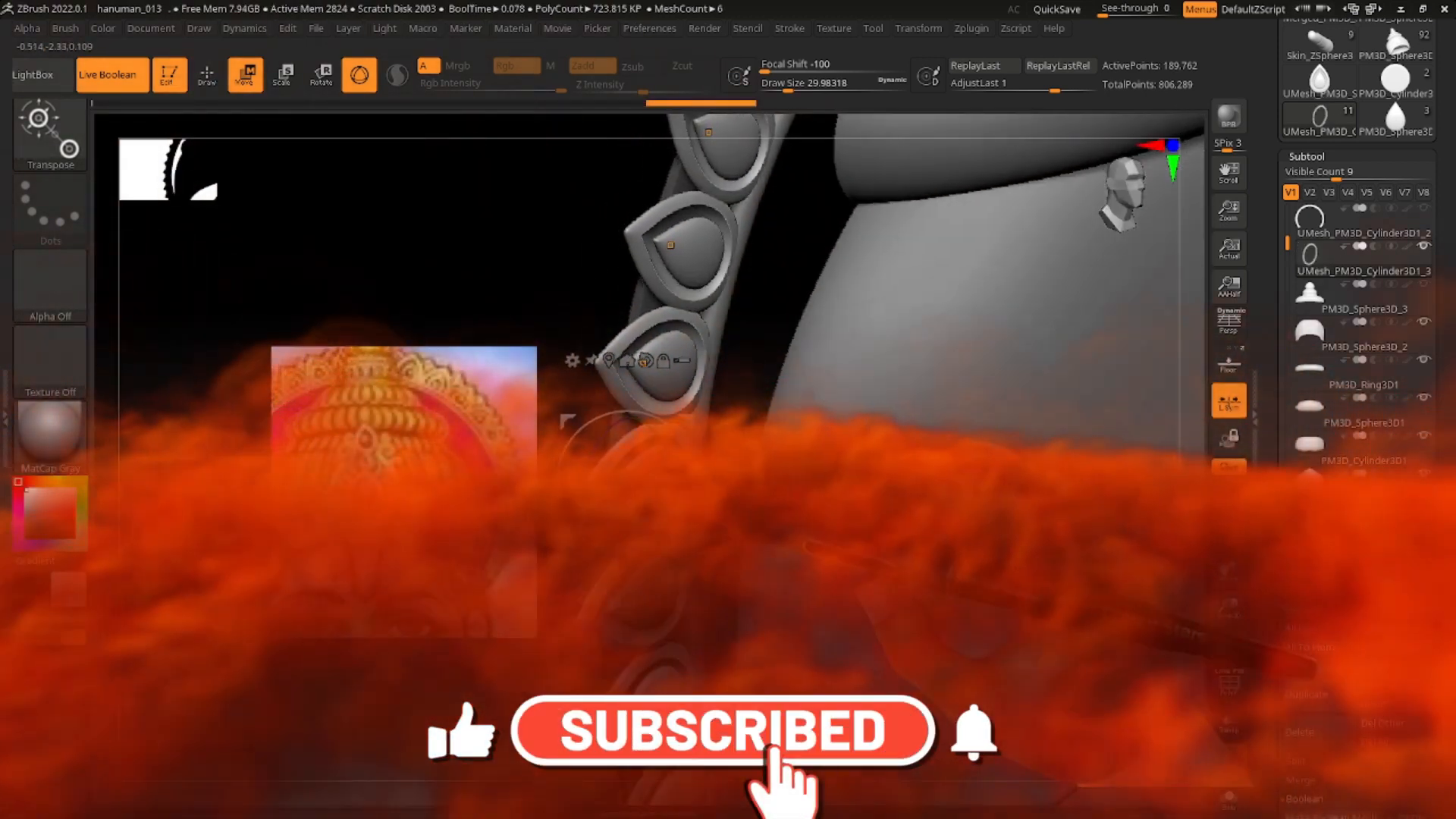
drag(684, 486, 688, 485)
Select the thin inner halo ring, centre the gizmo on it and shift it along the depth axis to meet the petals.
alt+click(711, 332)
alt+right_drag(789, 341, 819, 273)
right_drag(986, 289, 1019, 332)
alt+click(1039, 315)
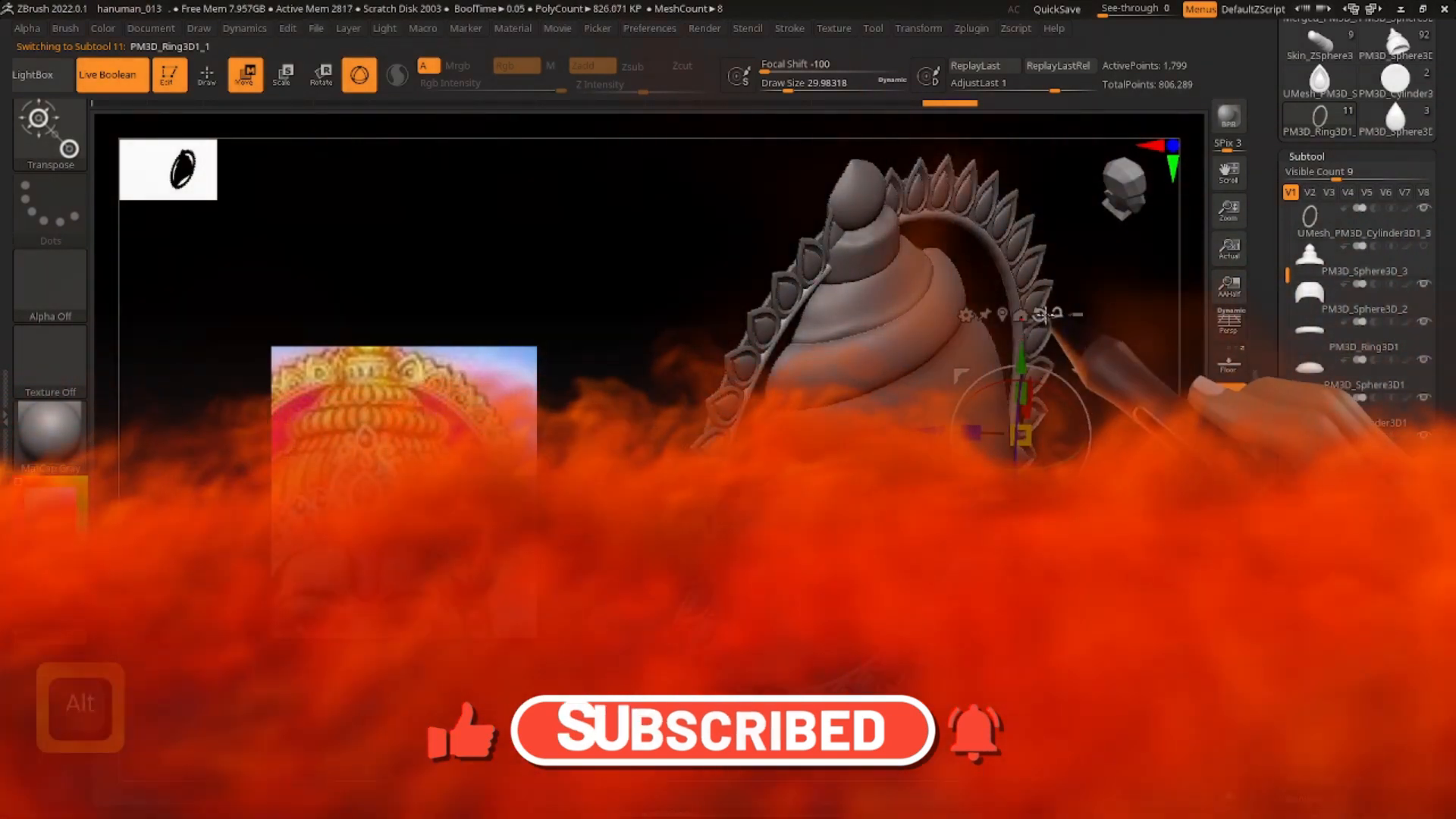
click(1002, 315)
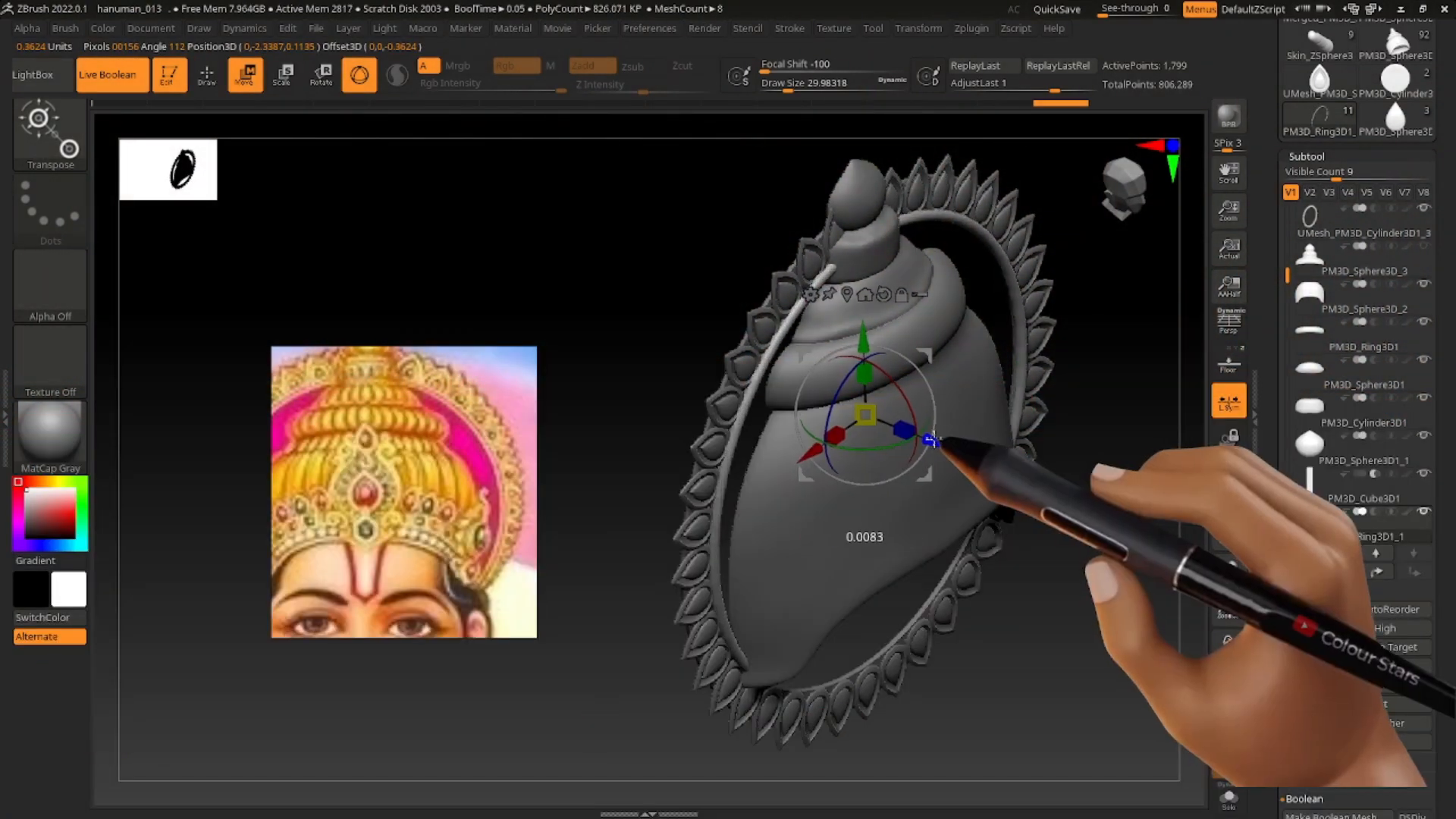
shift+right_drag(931, 440, 926, 407)
alt+drag(654, 396, 648, 376)
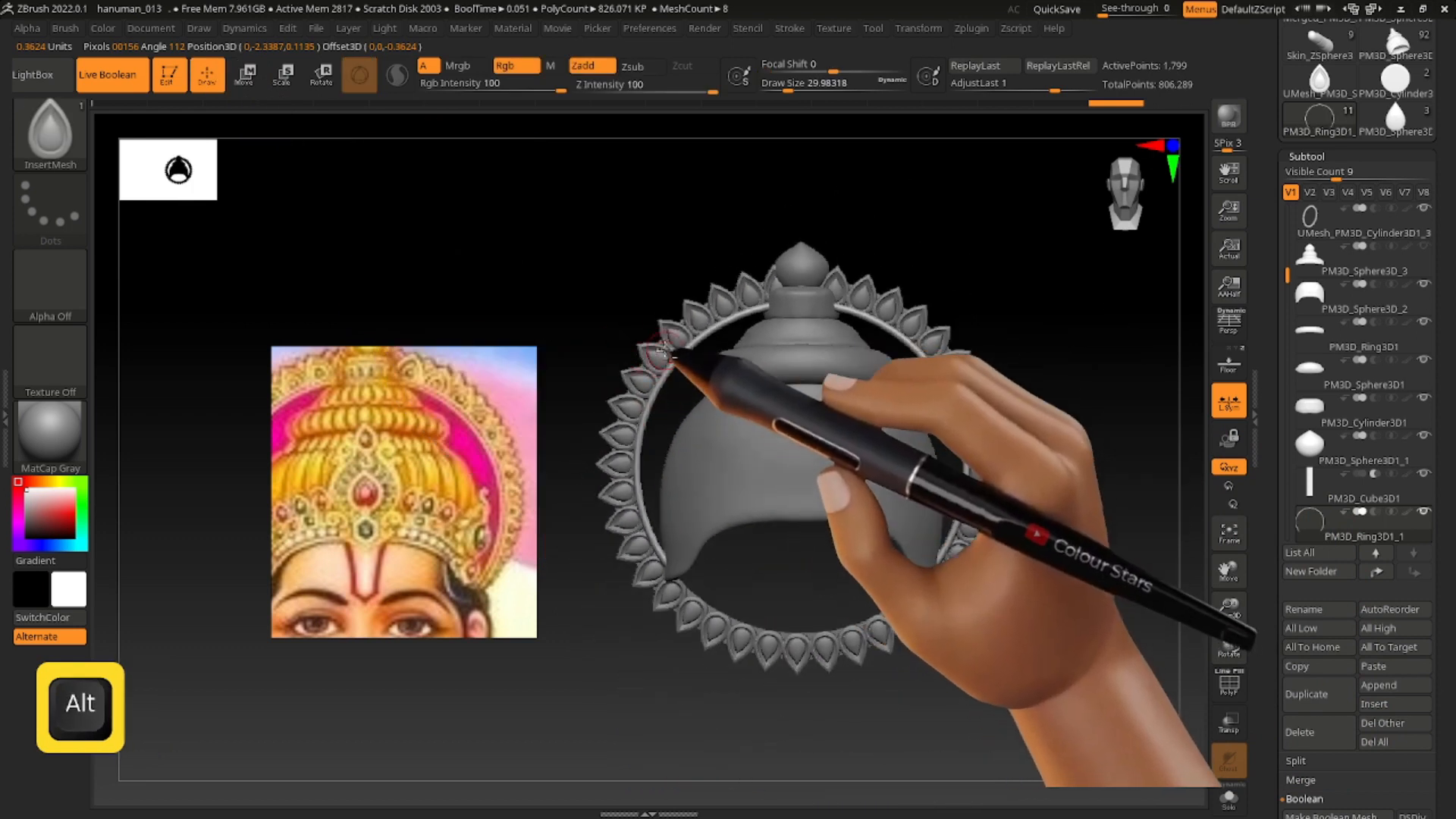
Select the petal halo and split the petals from the flat halo ring into a separate subtool.
alt+click(664, 367)
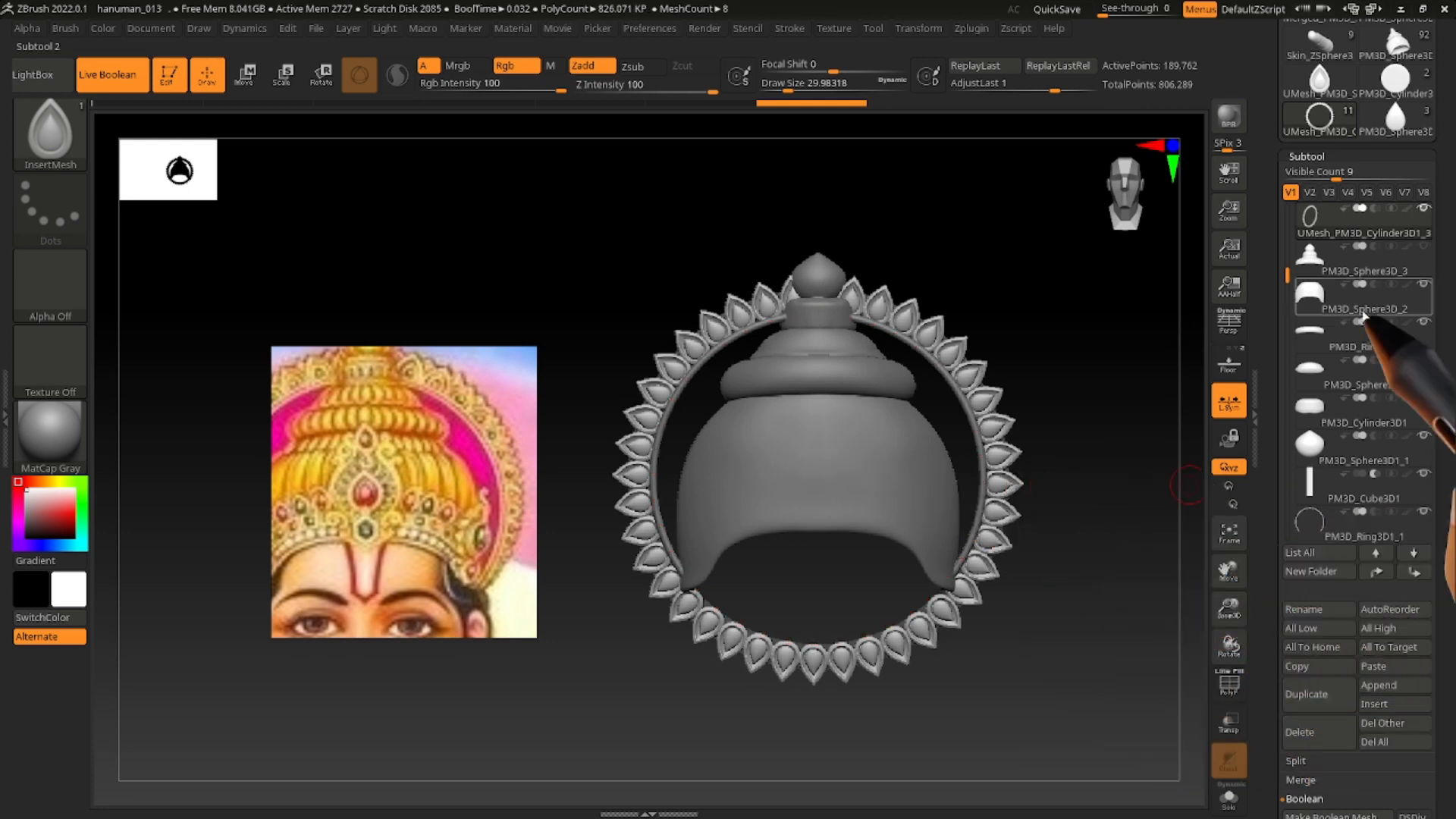
drag(1289, 262, 1289, 212)
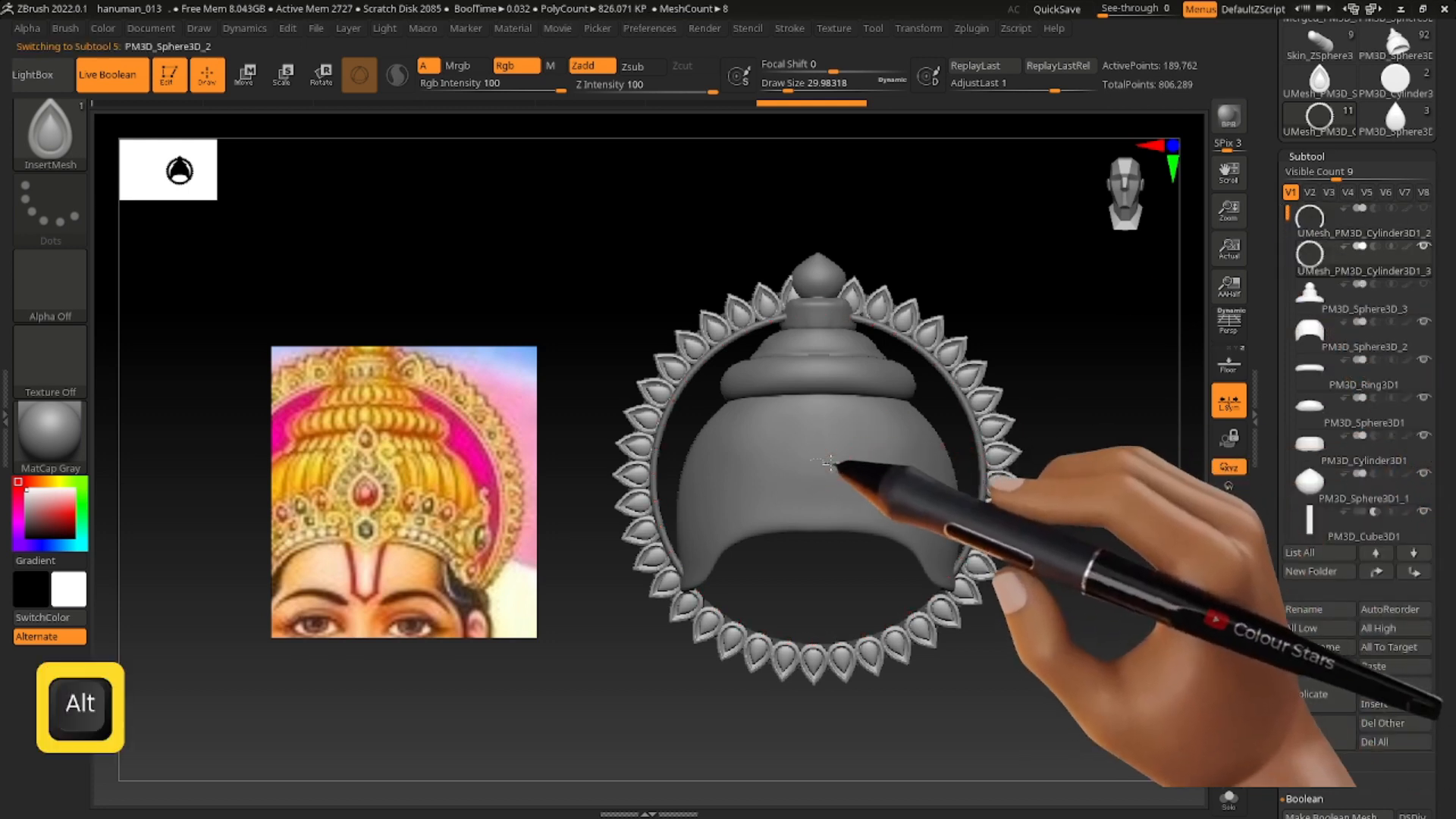
alt+click(1043, 489)
key(w)
key(x)
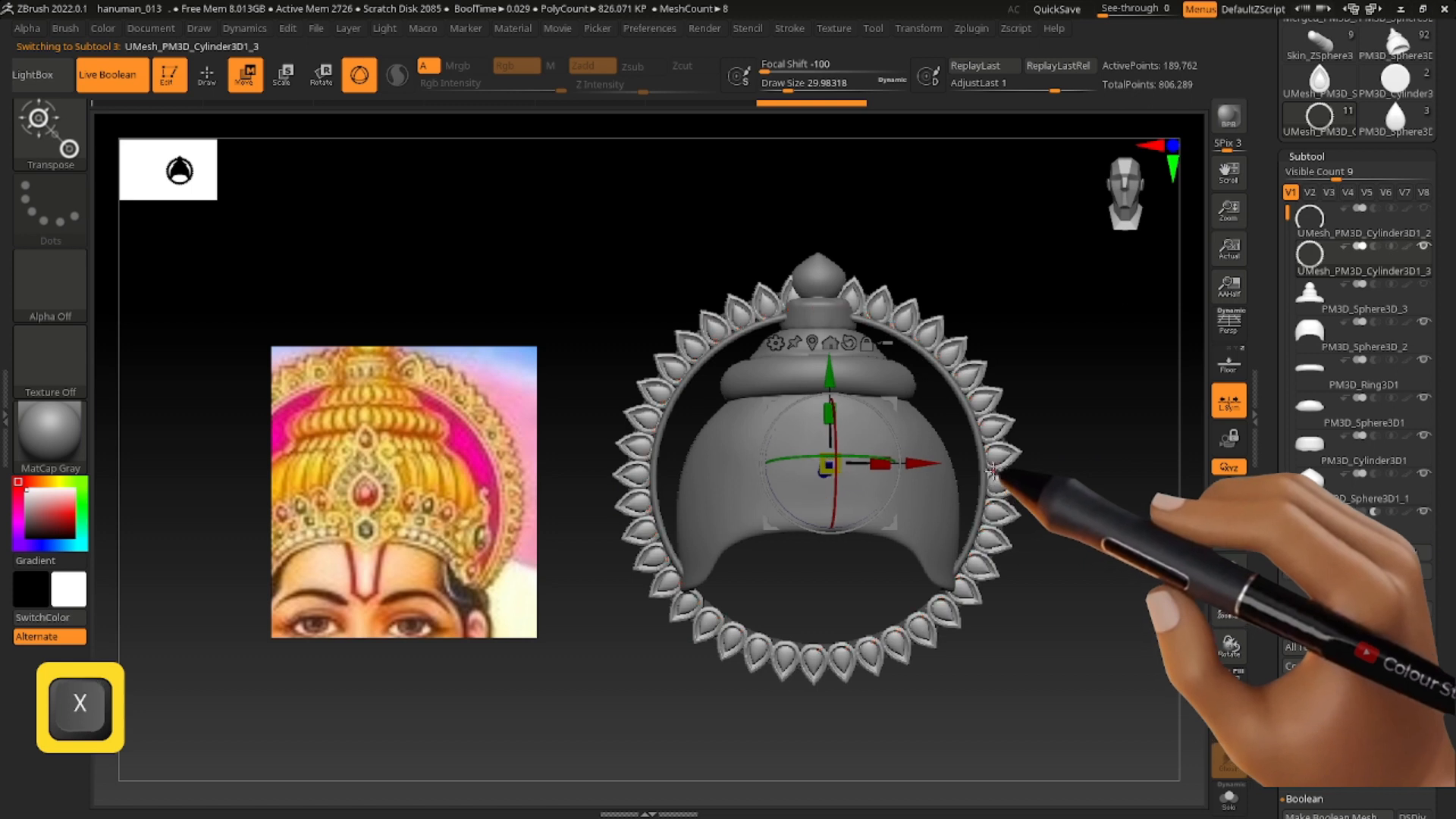
scroll(1317, 639, down, 3)
click(1317, 704)
click(1171, 735)
alt+click(976, 488)
drag(1043, 492, 1052, 493)
key(ctrl+z)
Hide the flat halo ring left over from the split and toggle the first halo subtool's visibility.
click(1392, 193)
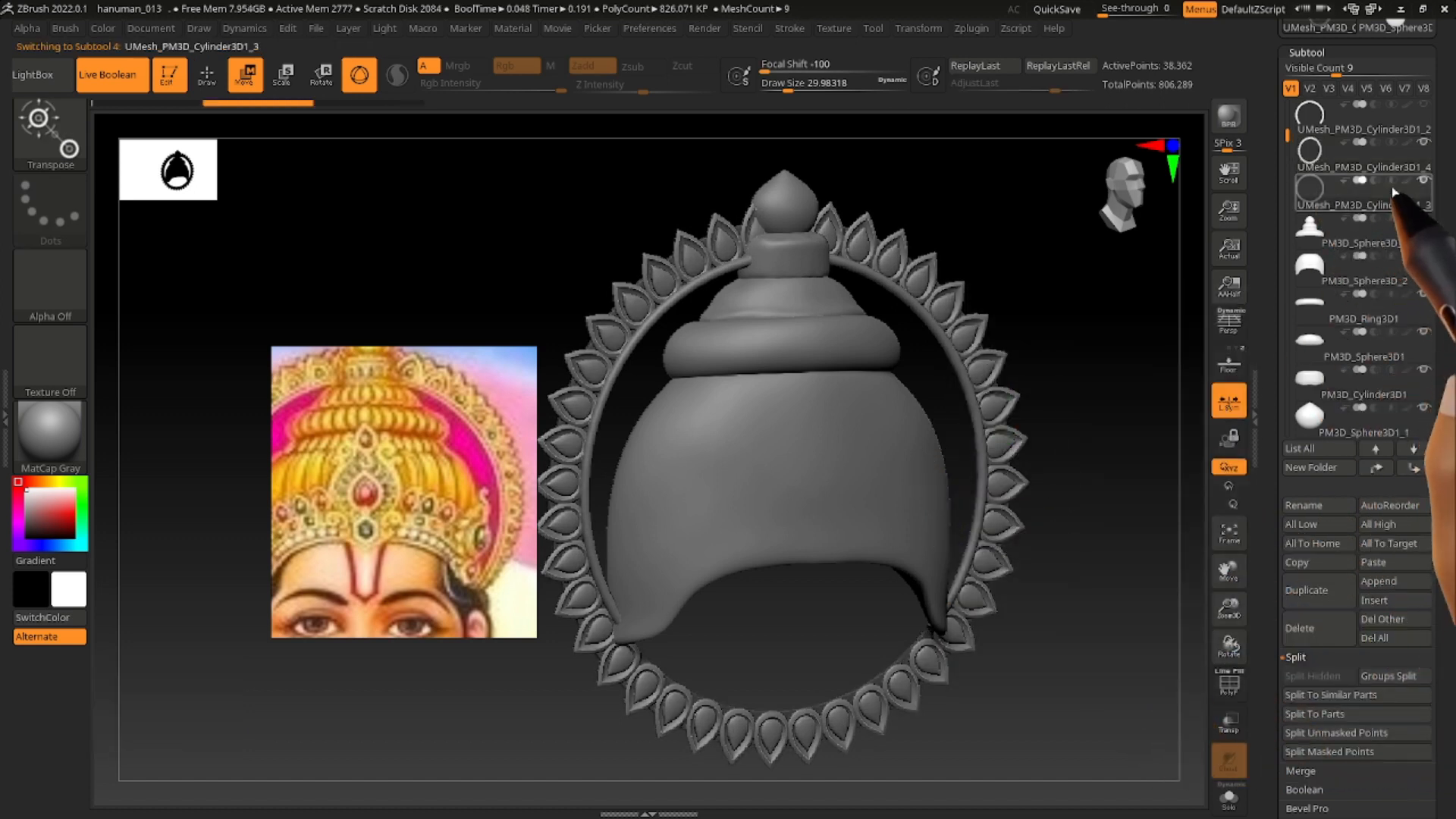
shift+drag(1069, 364, 978, 395)
shift+click(1424, 181)
alt+drag(1059, 497, 1016, 428)
click(1312, 233)
drag(1085, 471, 952, 497)
alt+drag(950, 543, 1034, 602)
click(1423, 105)
mouse_move(994, 477)
mouse_down()
mouse_move(1098, 483)
mouse_move(1013, 531)
mouse_up()
Shift the crown's neck band, upper dome tier and ring tier one by one along the depth axis.
click(207, 75)
alt+drag(946, 407, 893, 501)
key(w)
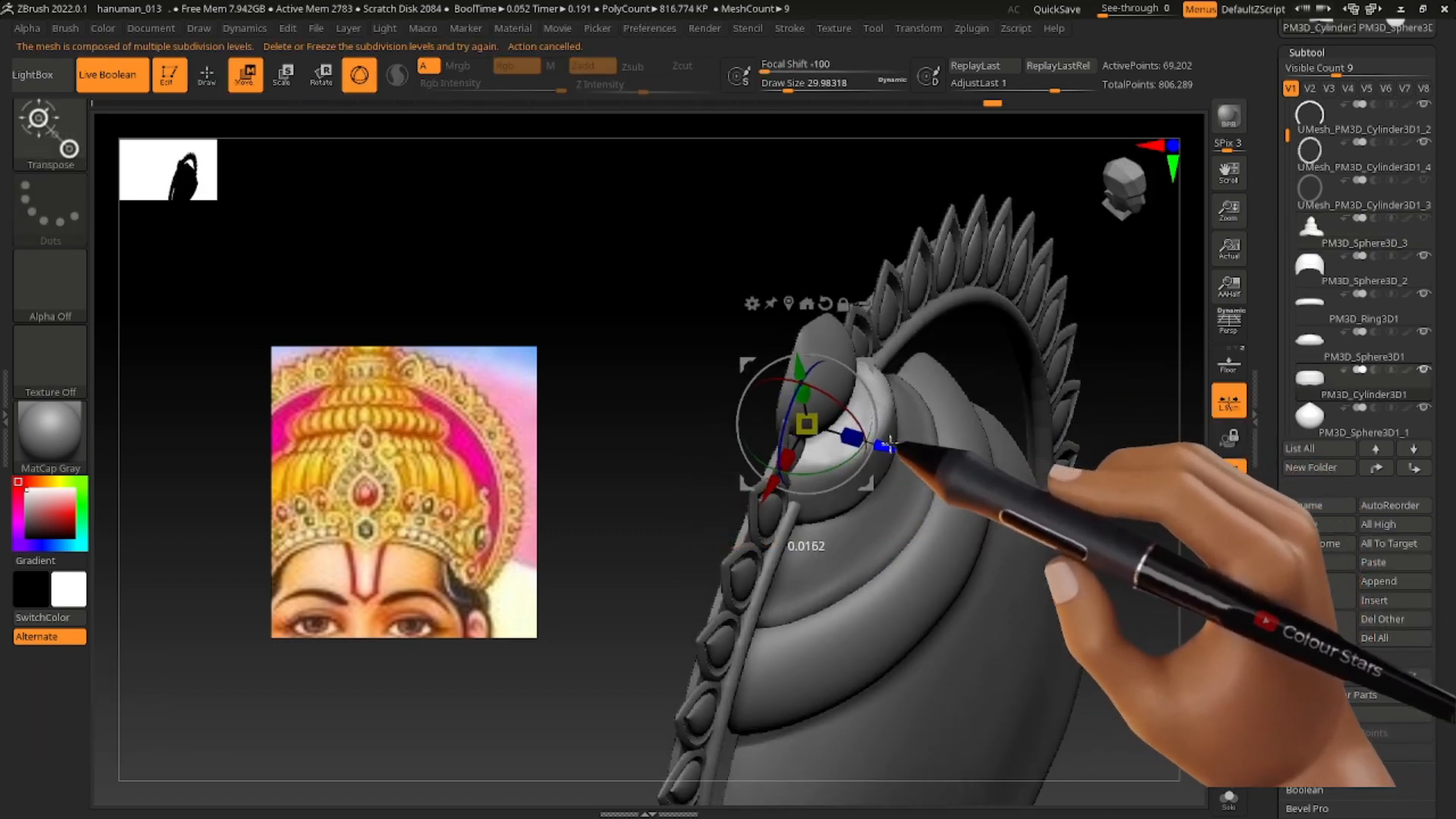
alt+click(857, 374)
alt+click(903, 509)
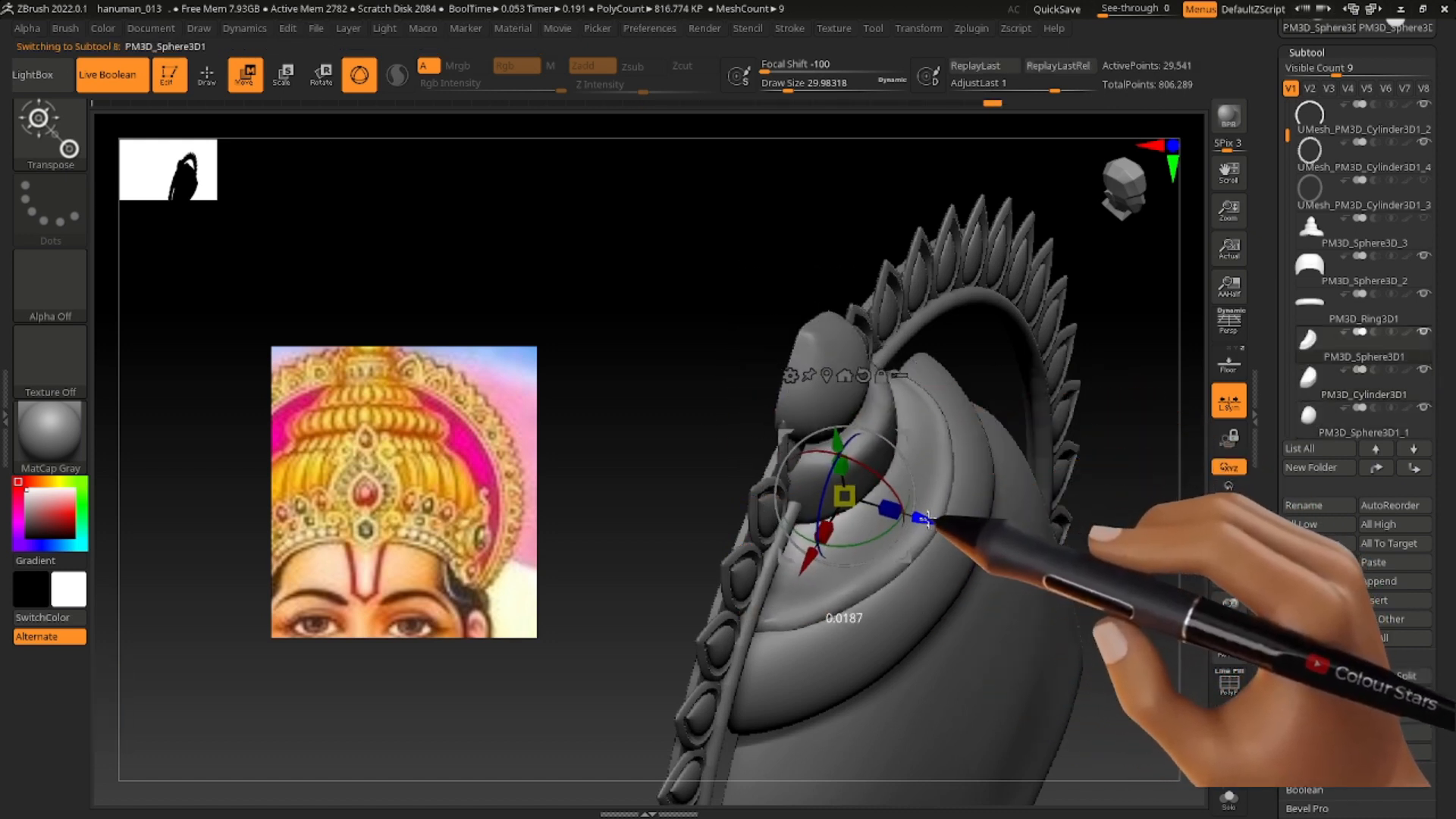
alt+click(957, 581)
drag(886, 541, 897, 546)
Select the crown's lower dome, centre the gizmo on its mesh and shift it along the depth axis.
alt+right_drag(973, 697, 952, 582)
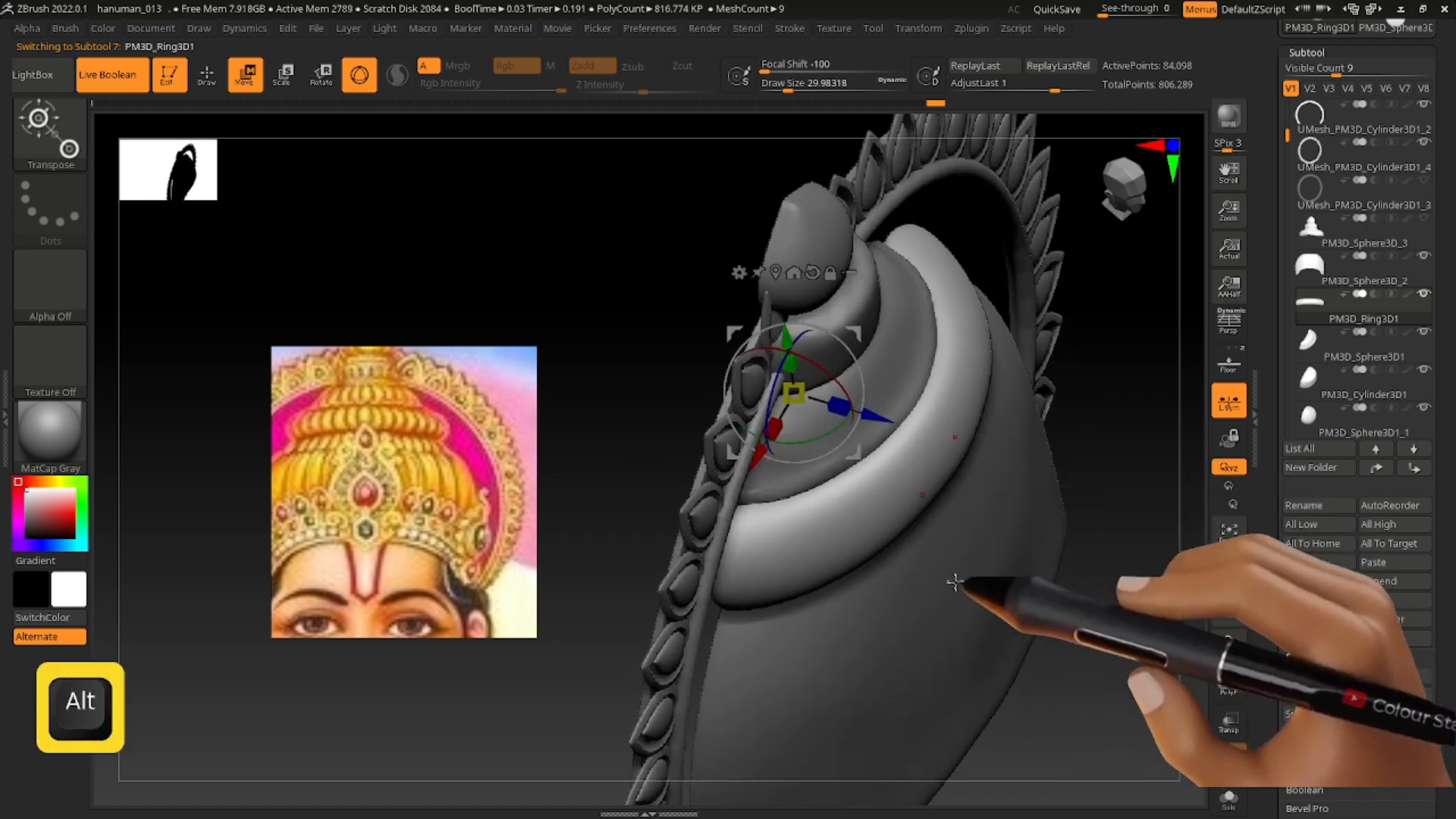
alt+click(953, 582)
alt+right_drag(1027, 370, 911, 511)
alt+click(964, 257)
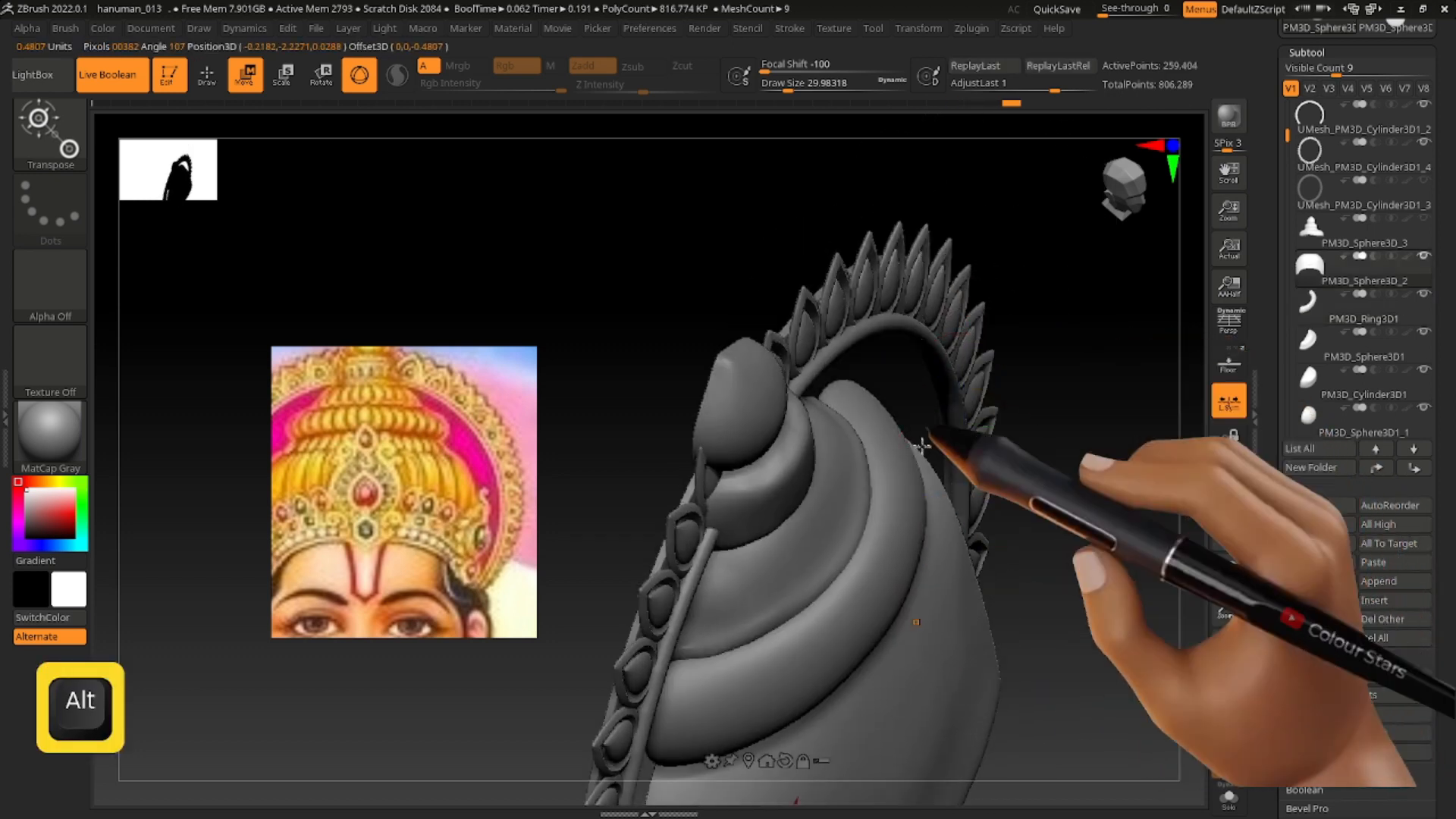
alt+right_drag(838, 713, 849, 528)
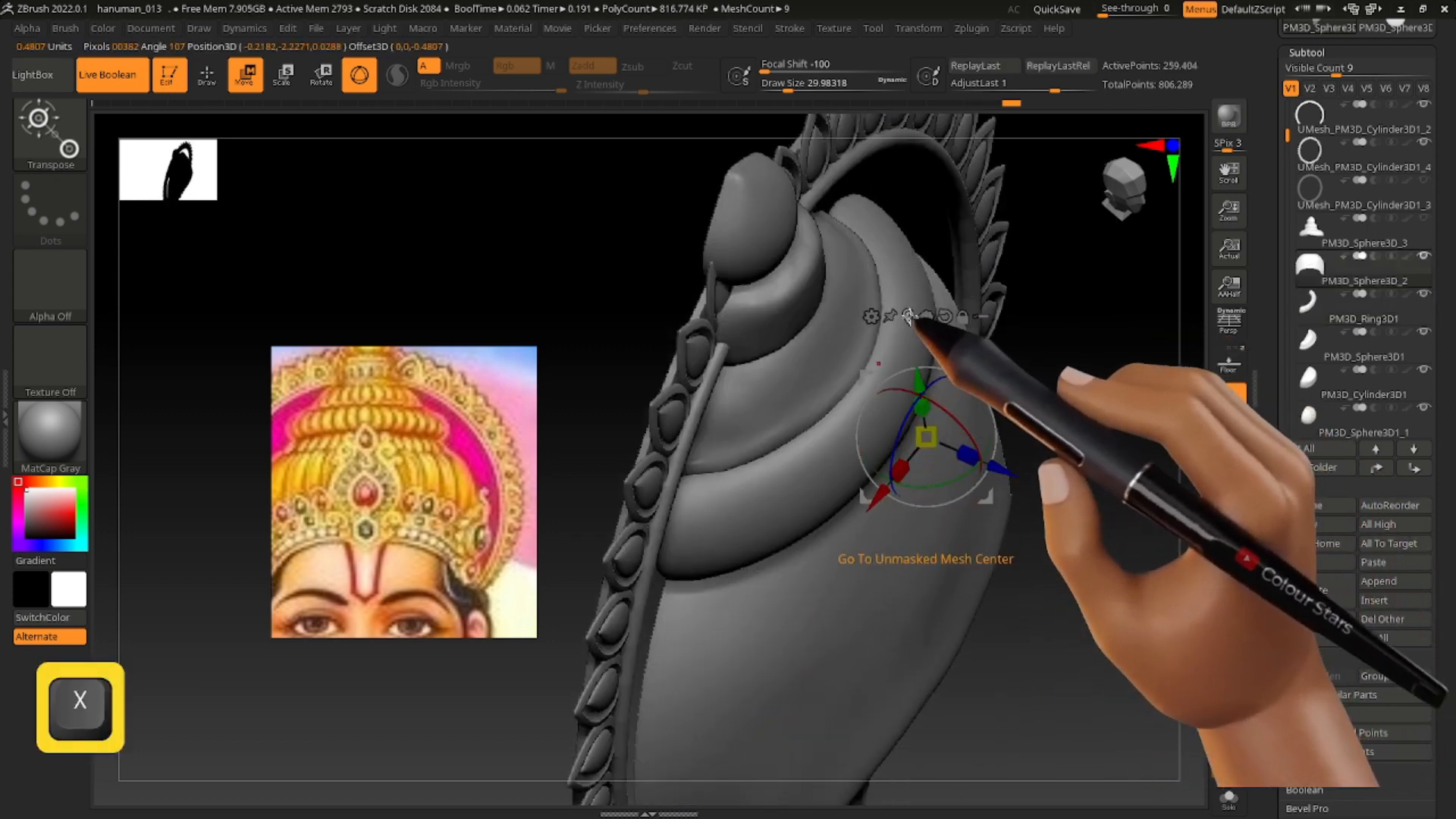
click(909, 318)
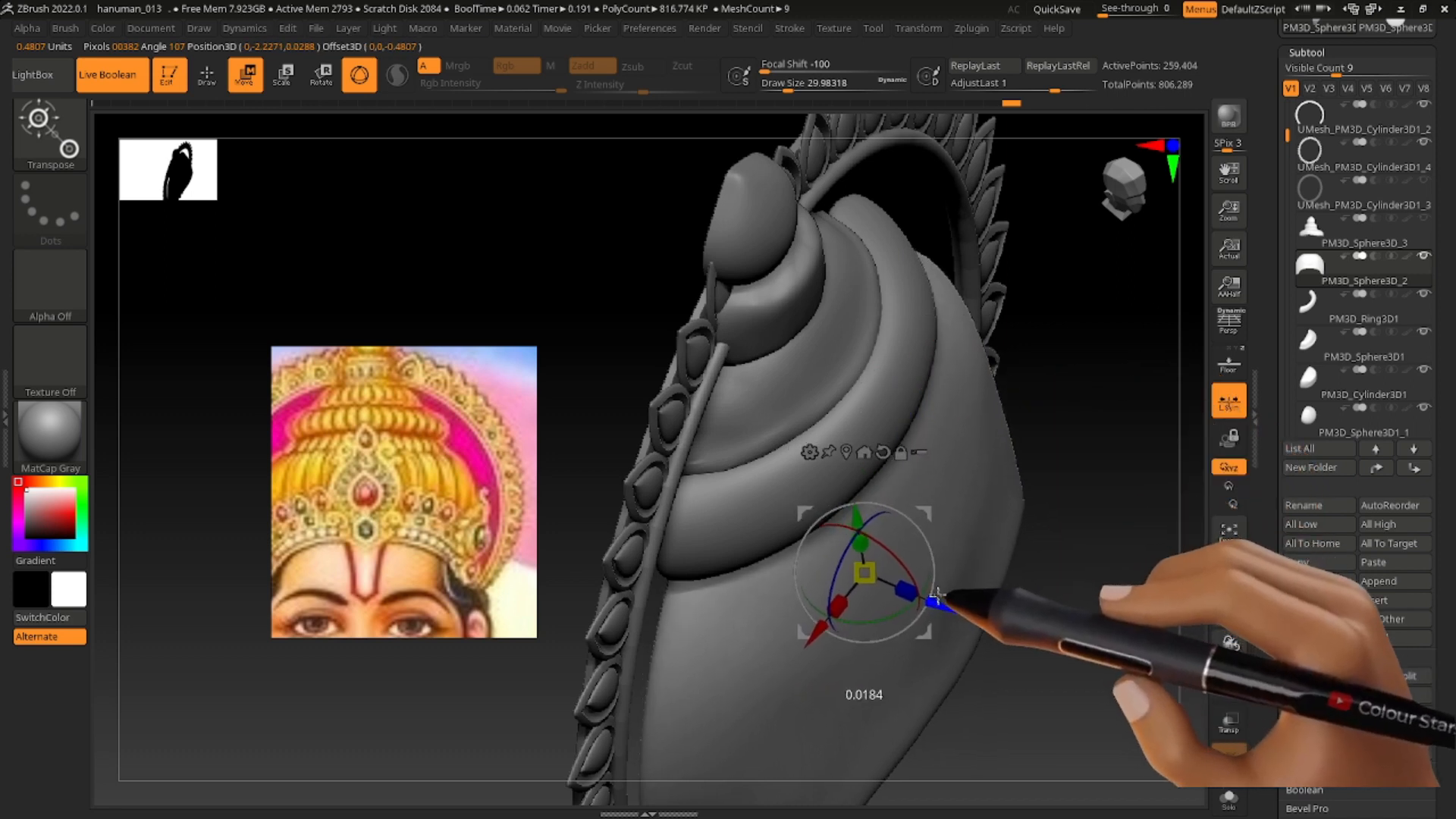
mouse_move(935, 595)
alt+right_down()
mouse_move(826, 413)
mouse_move(926, 524)
alt+right_up()
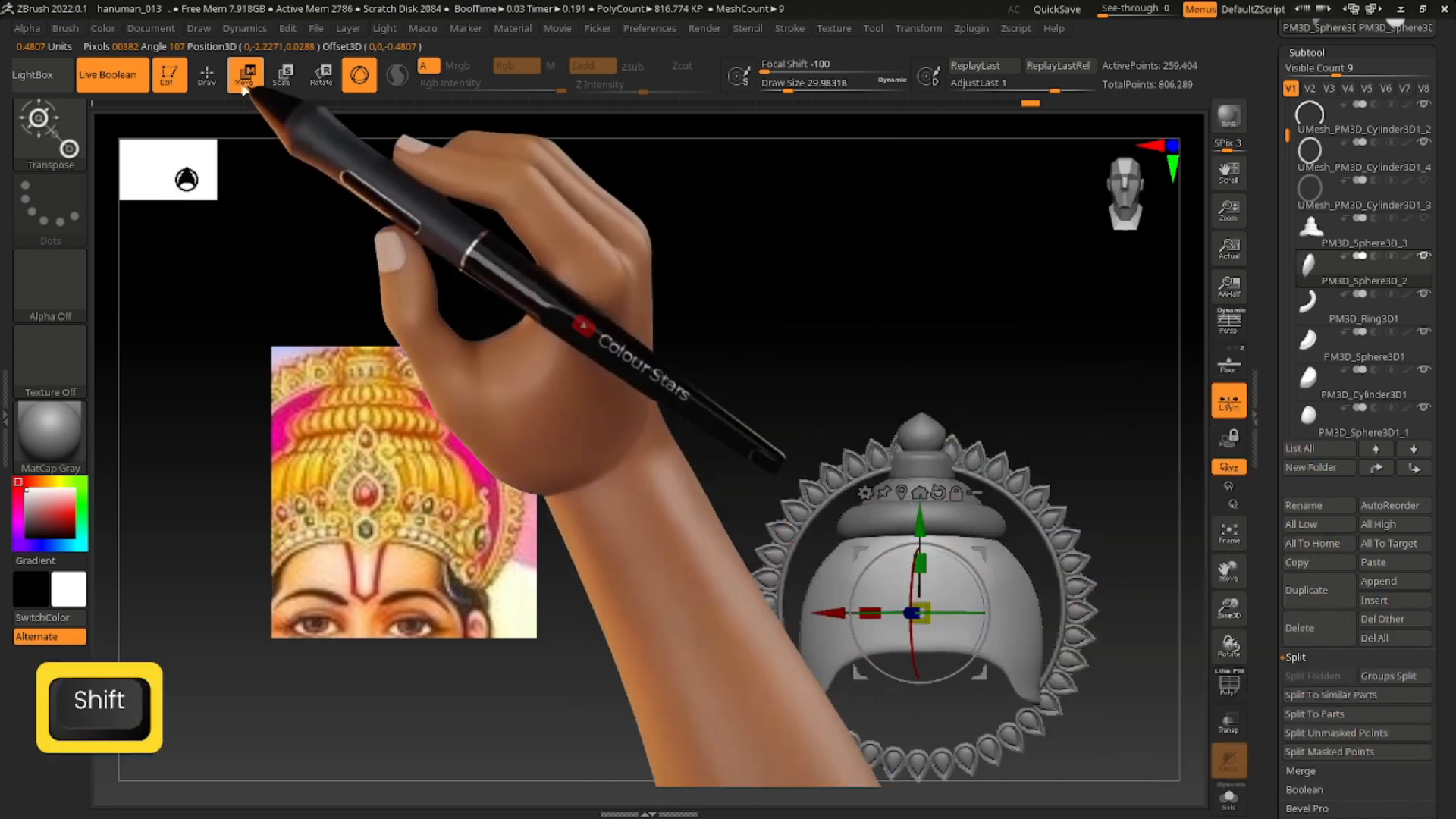
click(206, 75)
alt+right_drag(834, 493, 958, 534)
alt+right_drag(449, 504, 414, 495)
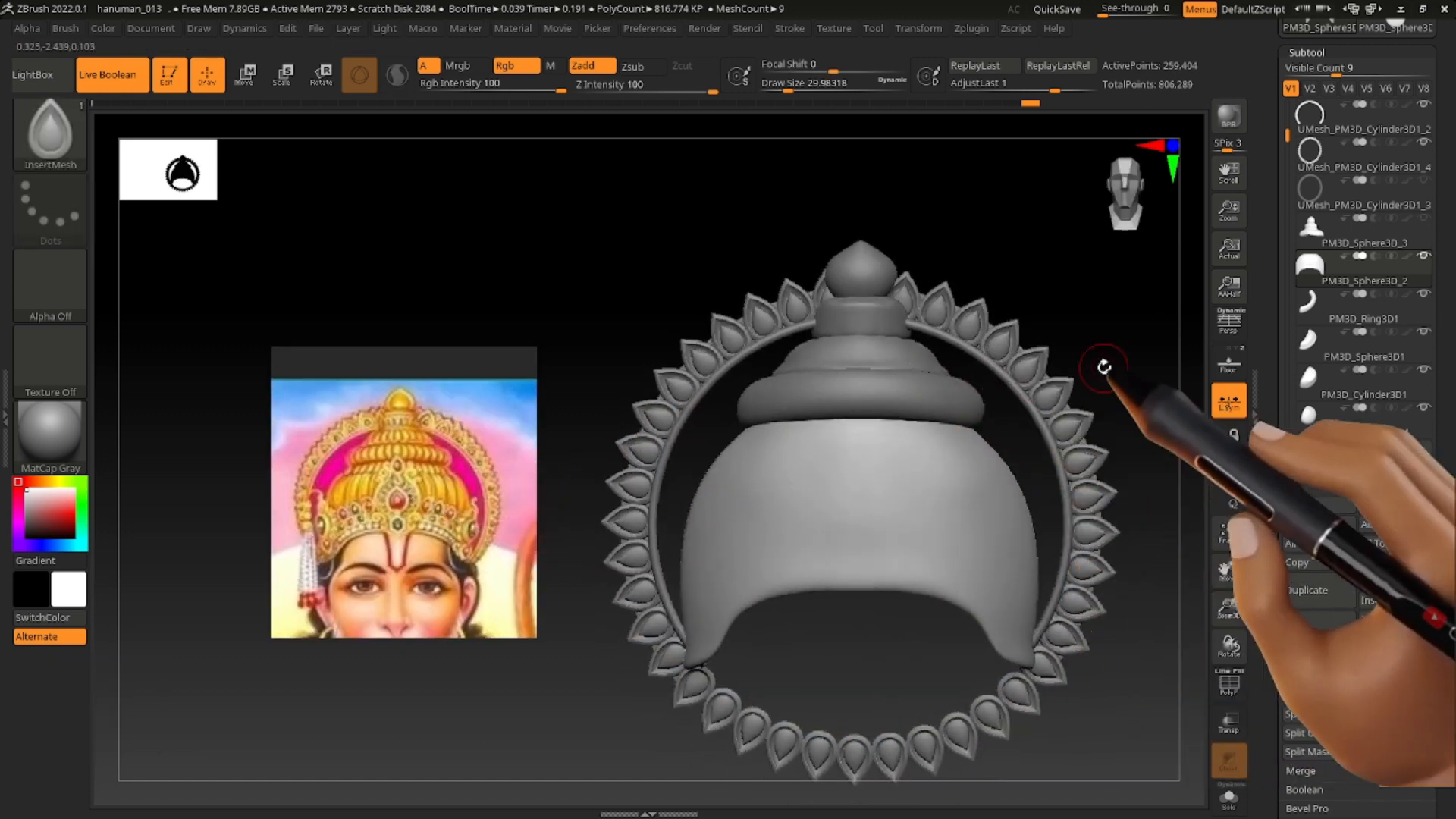
mouse_move(898, 385)
right_down()
mouse_move(933, 354)
mouse_move(853, 397)
mouse_move(890, 462)
mouse_move(1072, 422)
right_up()
scroll(308, 413, up, 3)
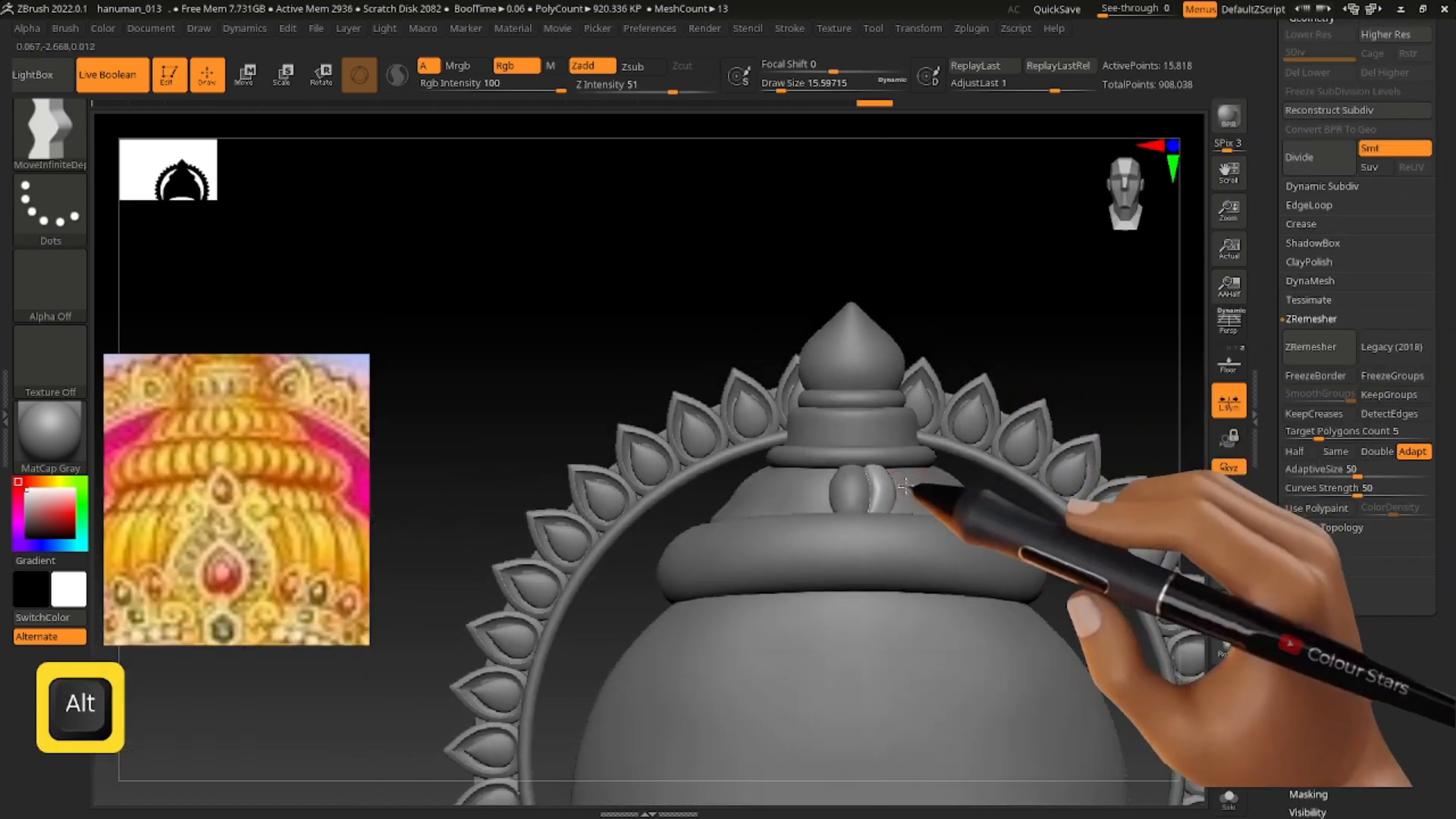
Duplicate the rib segment on the crown's upper dome tier and place the copy beside the existing ribs.
mouse_move(906, 487)
alt+right_down()
mouse_move(861, 456)
mouse_move(848, 475)
mouse_move(908, 522)
mouse_move(895, 512)
alt+right_up()
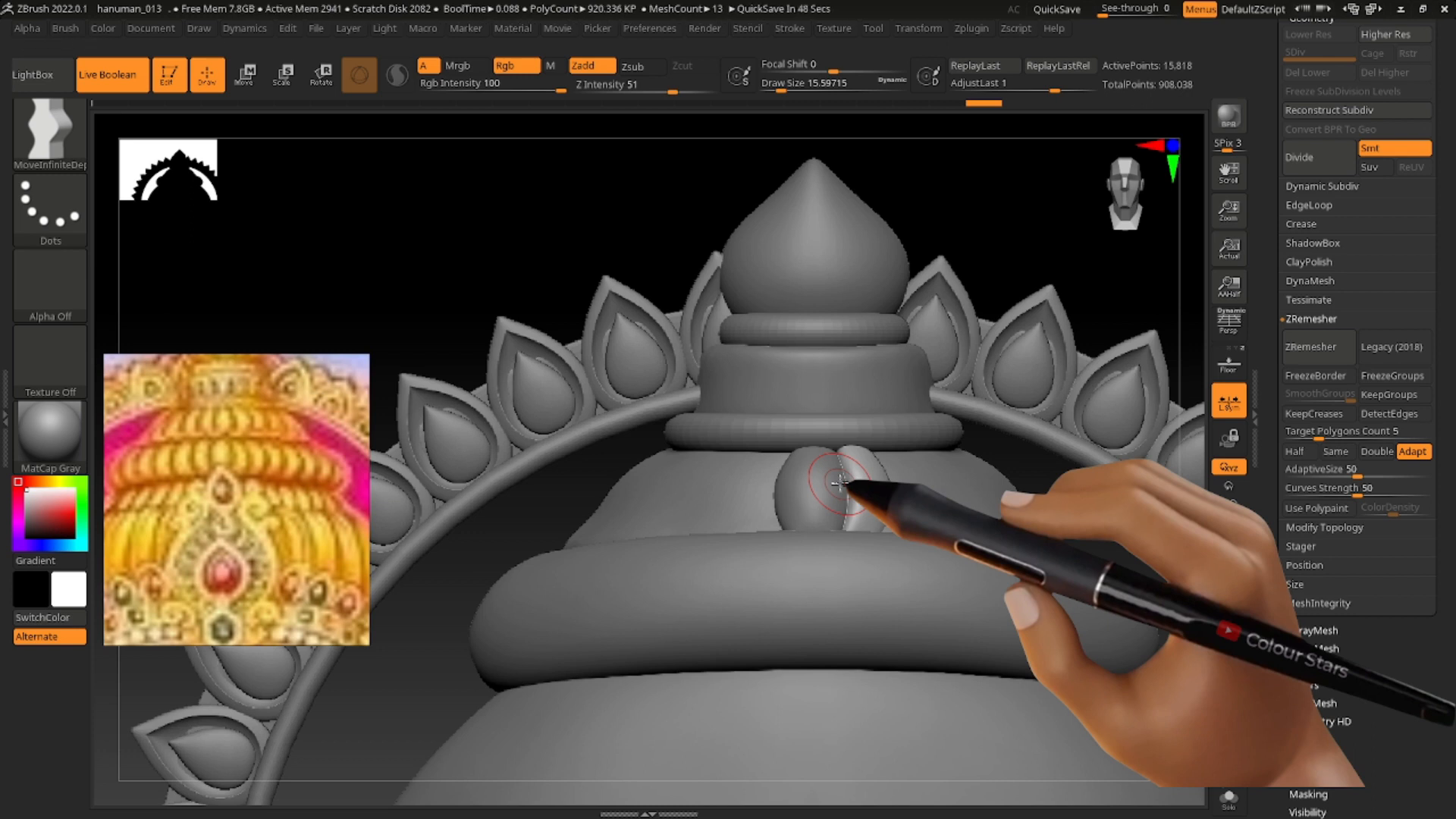
key(w)
key(ctrl+shift+d)
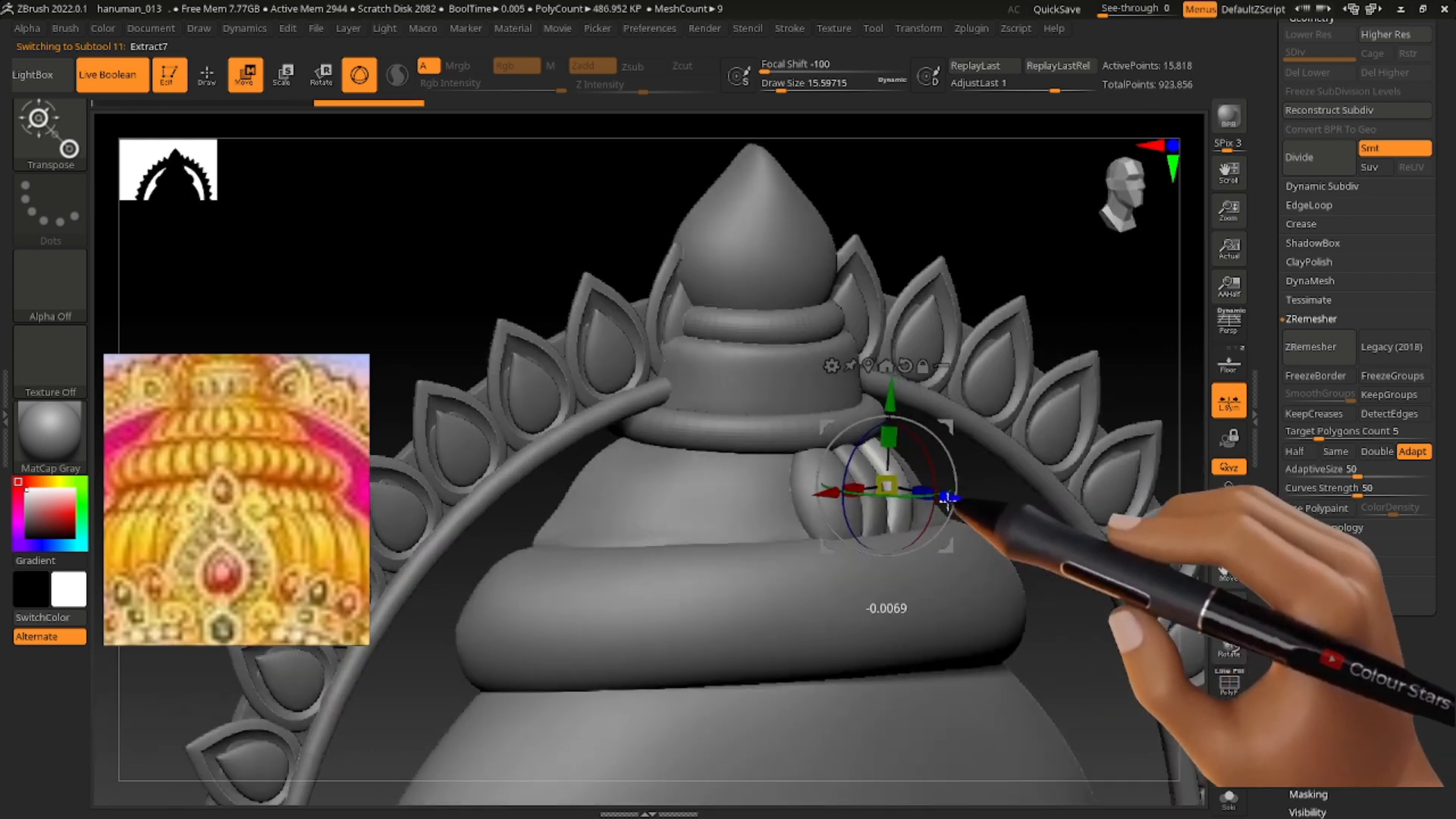
drag(947, 498, 946, 499)
mouse_move(957, 494)
shift+mouse_down()
mouse_move(944, 527)
mouse_move(944, 474)
shift+mouse_up()
Shape the newest rib copy on the crown's upper dome tier with the move brushes and smooth its surface.
click(42, 136)
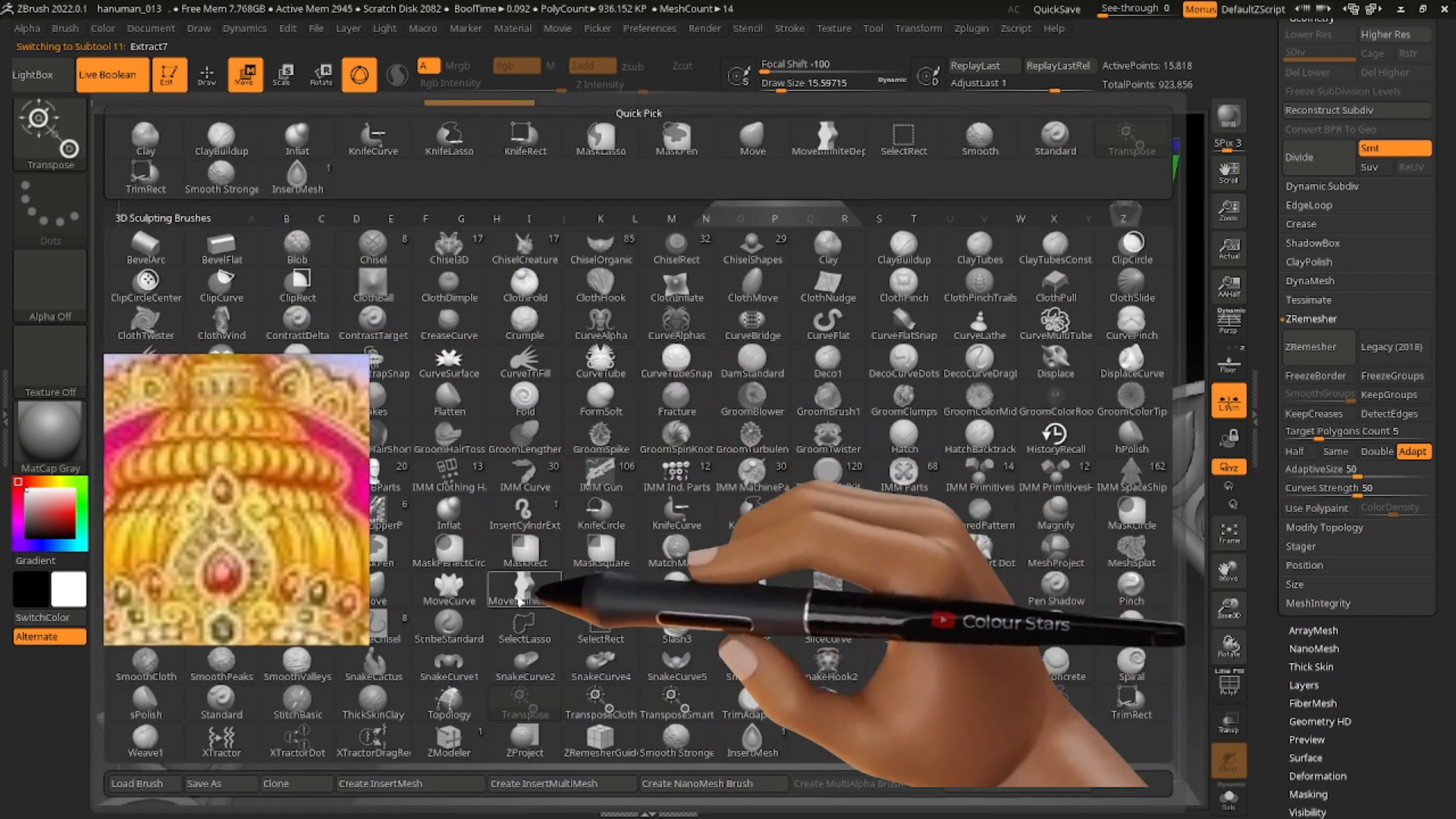
click(522, 595)
key(s)
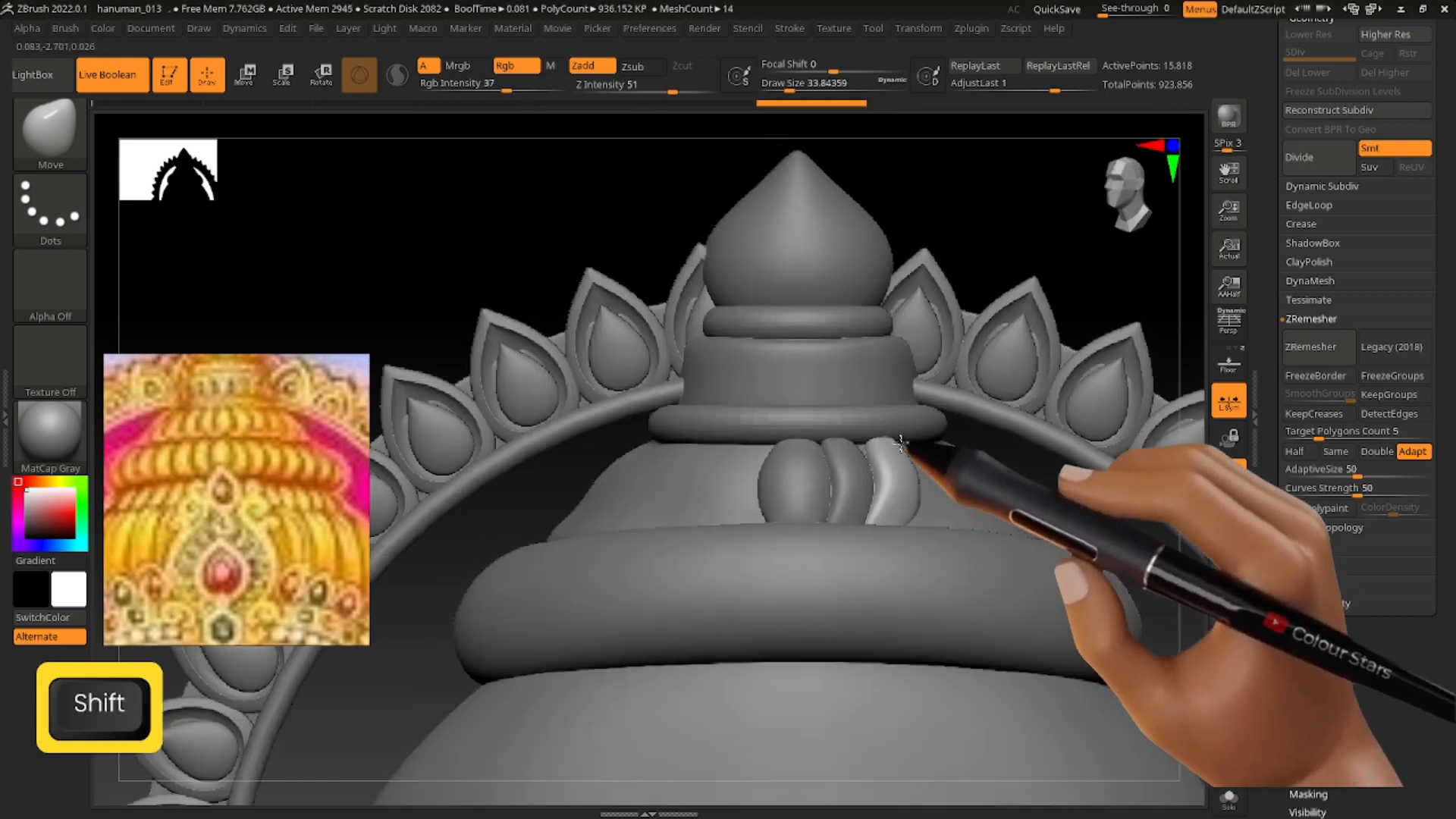
key(s)
key(shift)
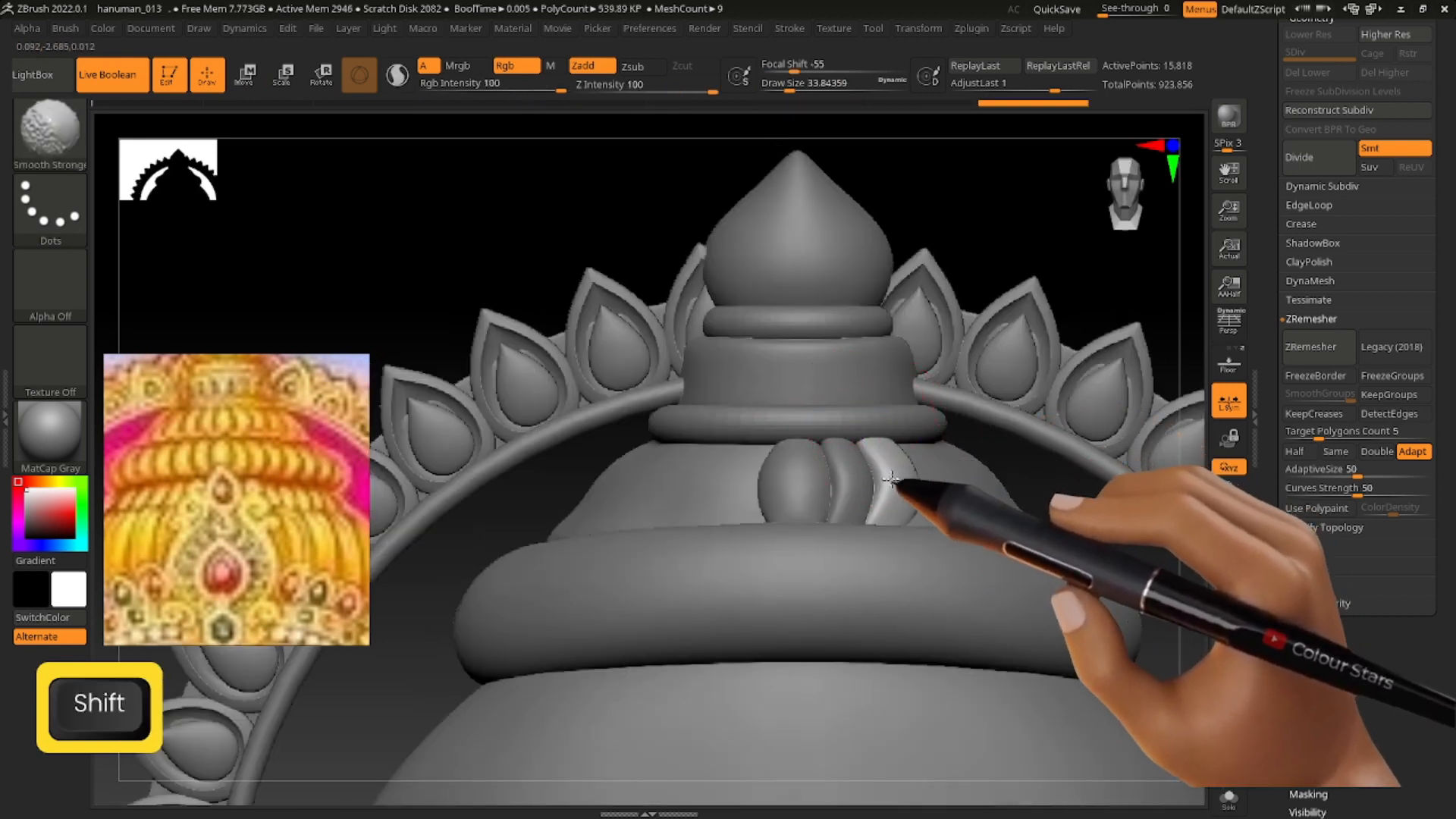
Select the upper-tier ribs one by one and flare their lower ends outward, smoothing the edges.
alt+click(802, 512)
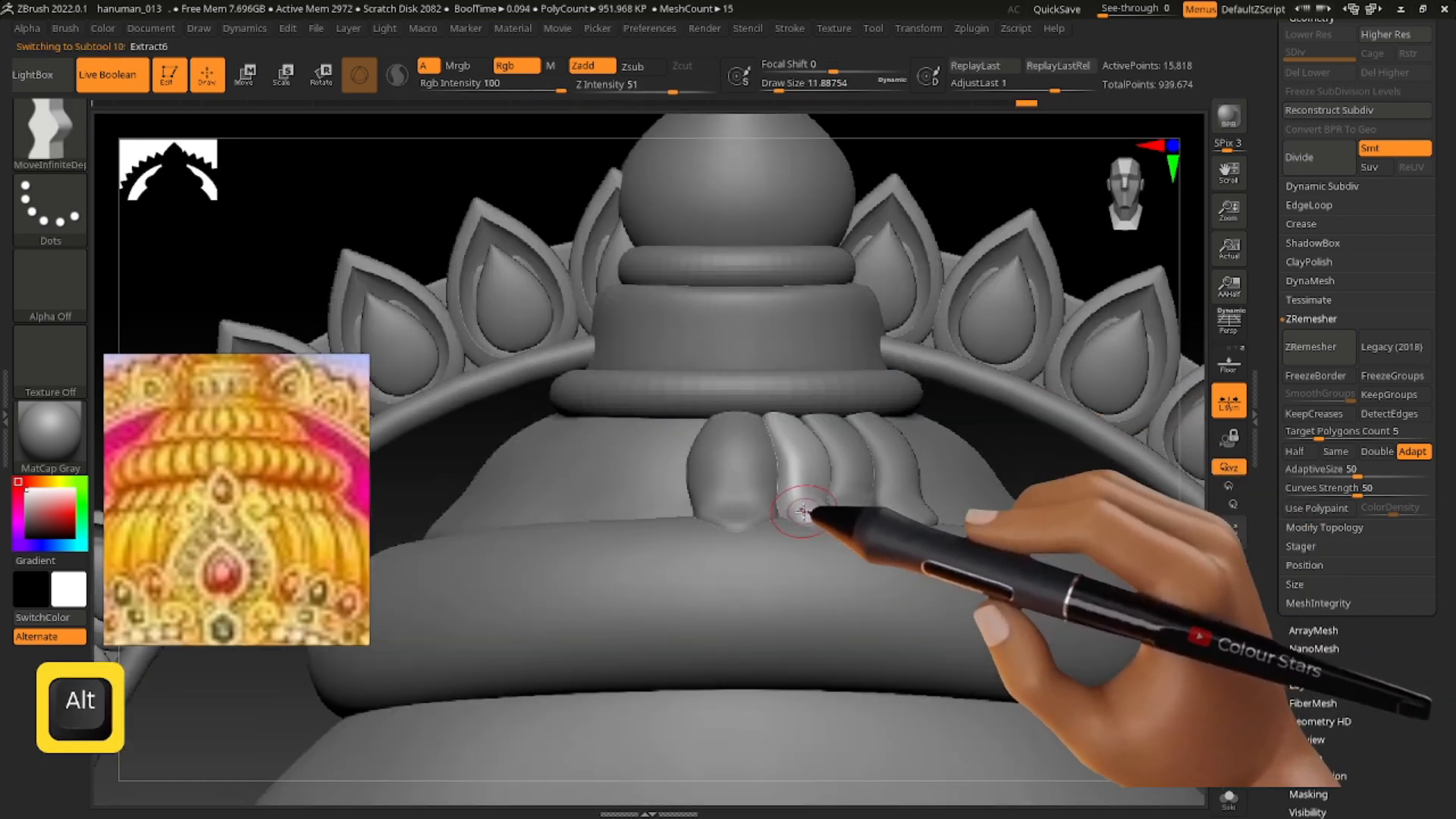
shift+drag(807, 506, 911, 526)
alt+click(858, 508)
alt+click(902, 518)
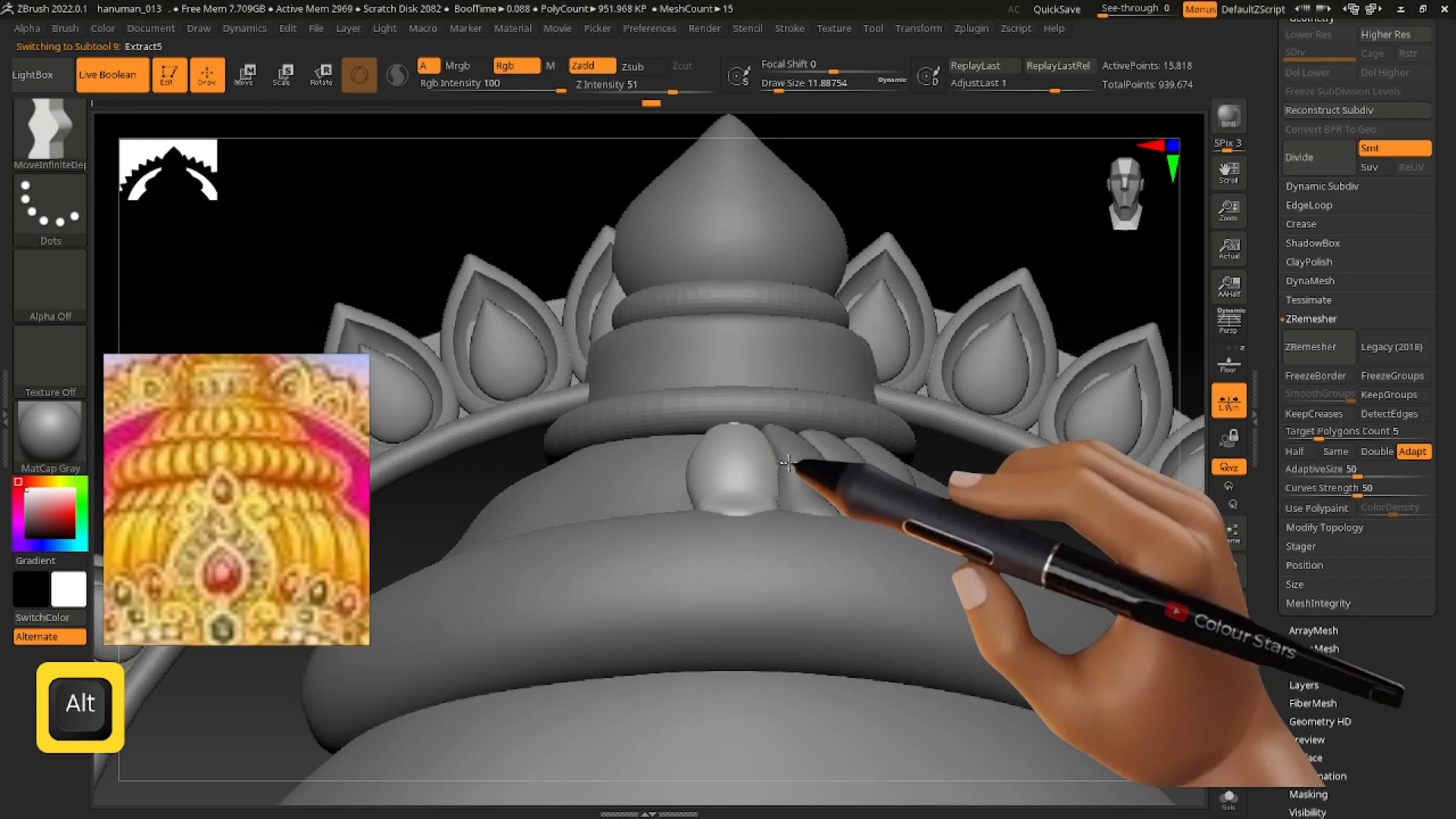
Enlarge the Move brush and adjust the top of the central upper-tier rib where it meets the ring above.
key(s)
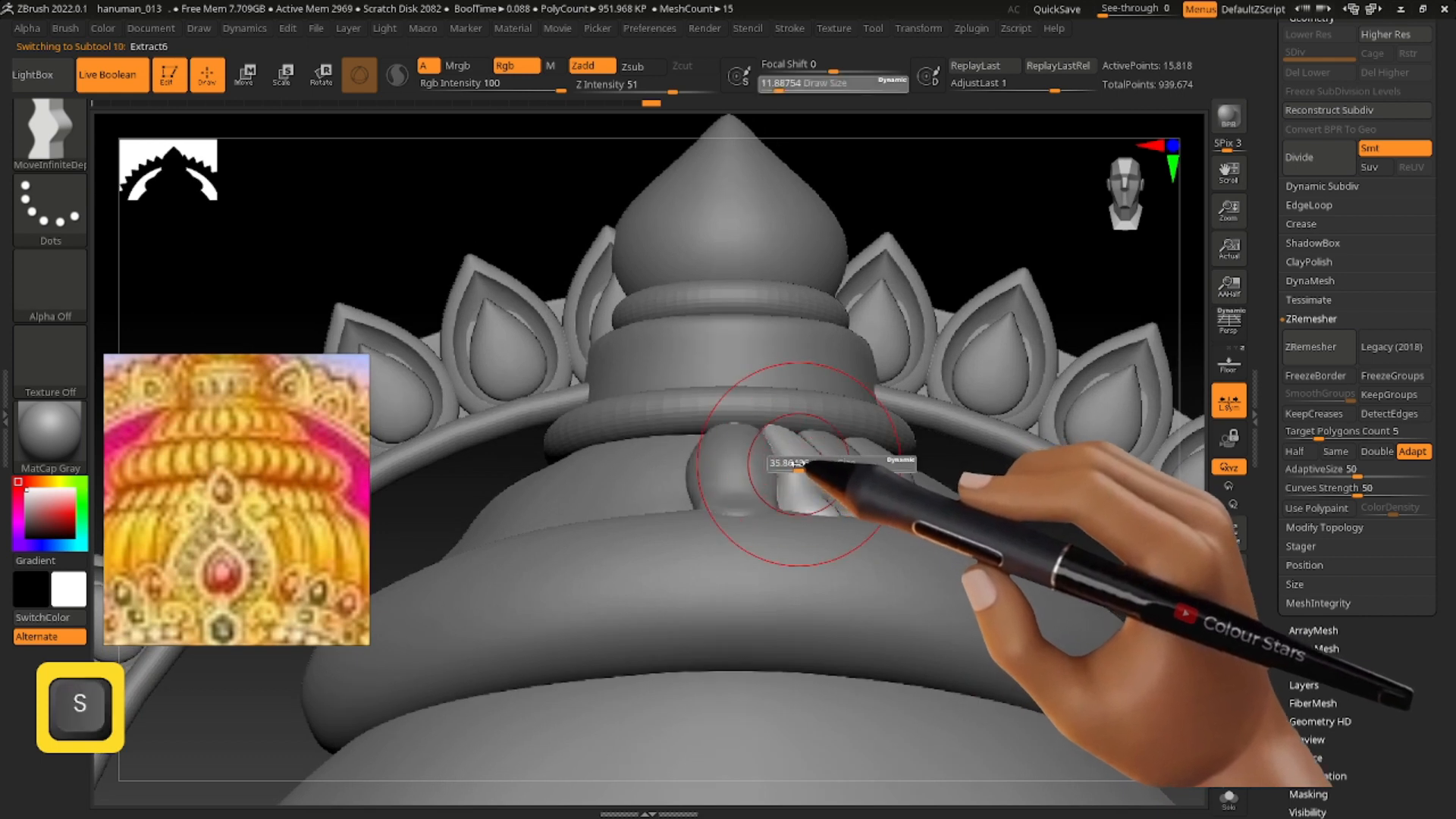
key(b)
key(m)
key(v)
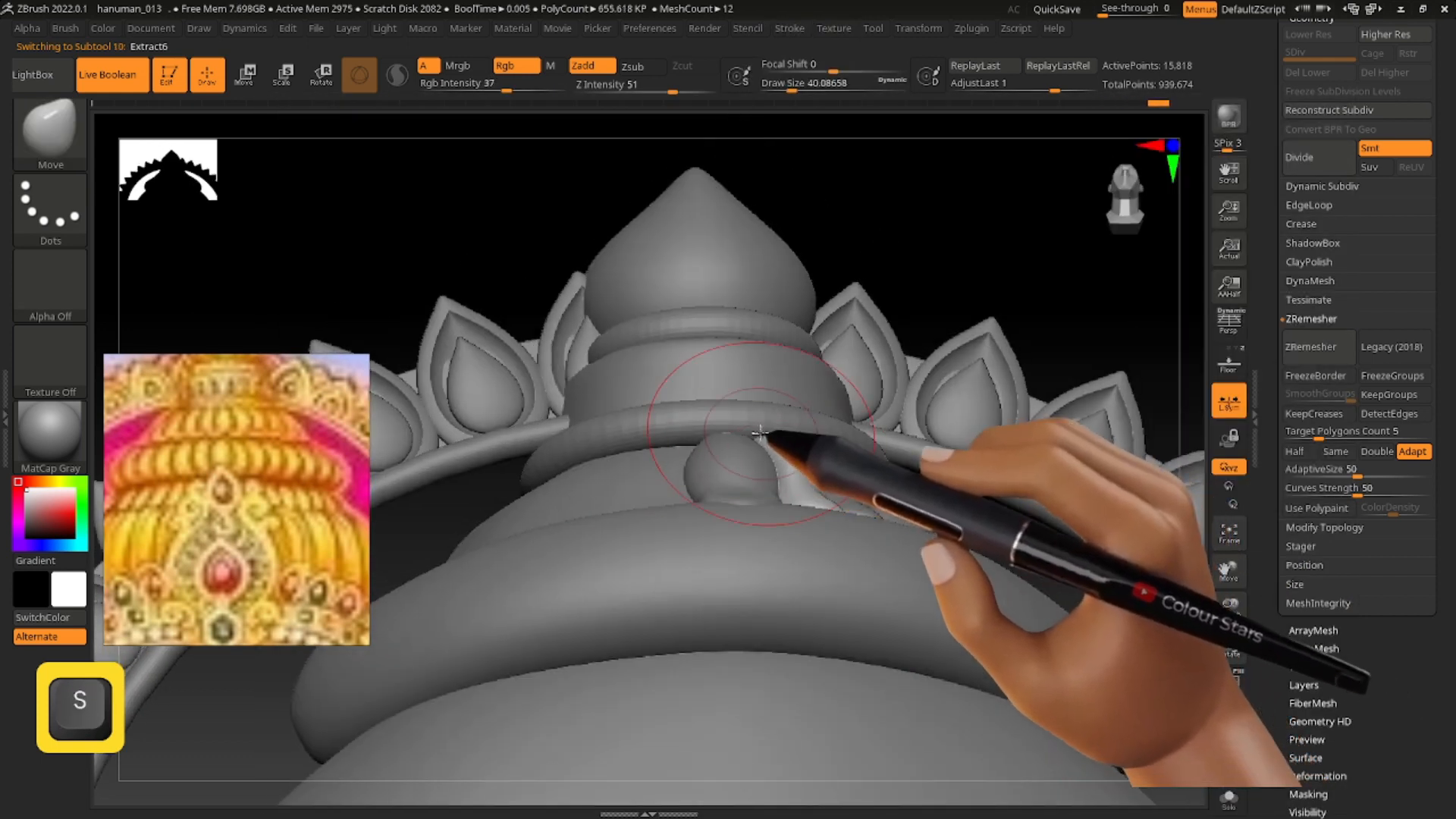
alt+click(725, 446)
key(s)
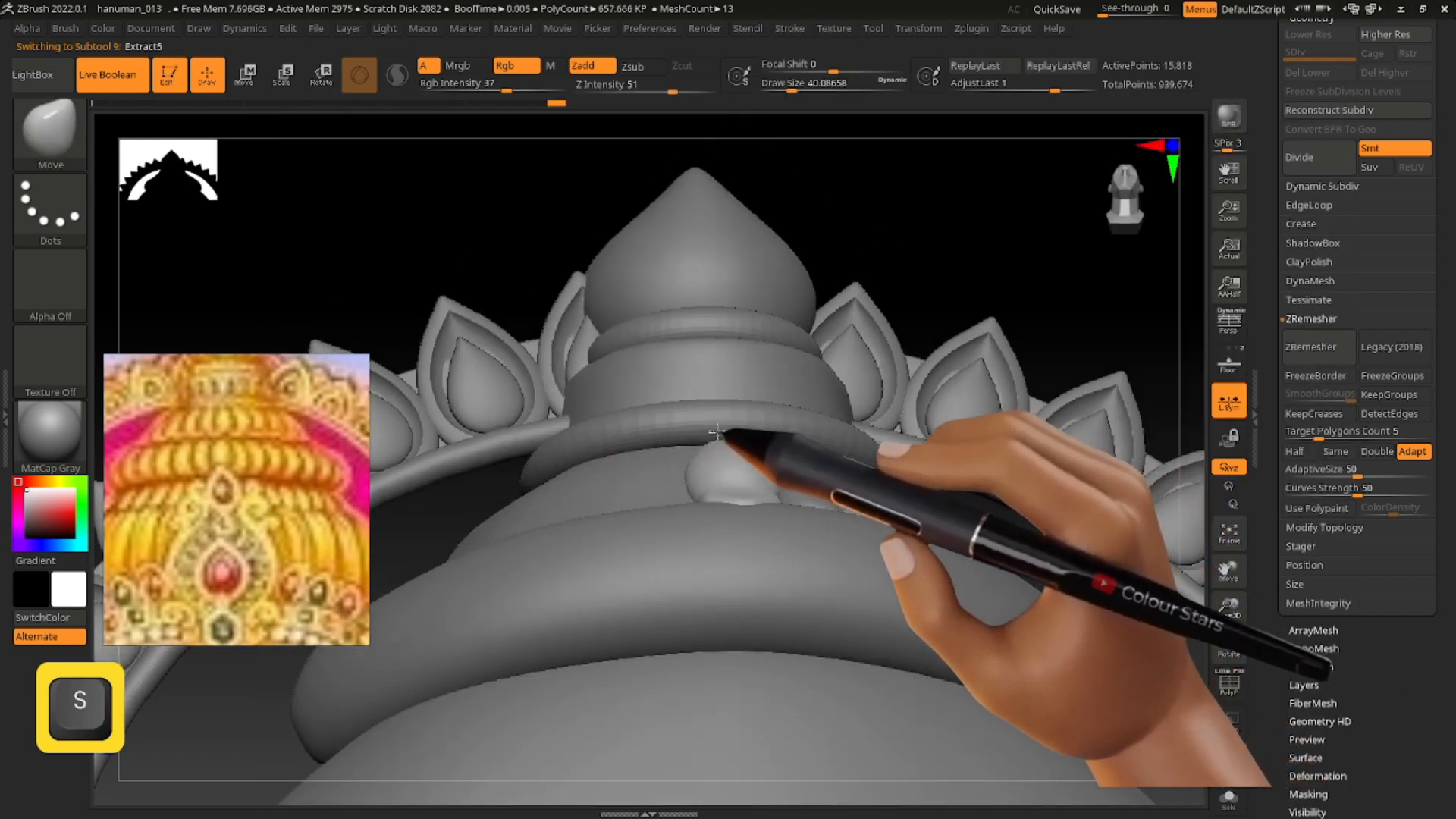
drag(724, 437, 725, 446)
Select the side ribs of the upper tier in turn and refine their outlines with the Move brush.
alt+click(794, 465)
key(s)
alt+click(802, 445)
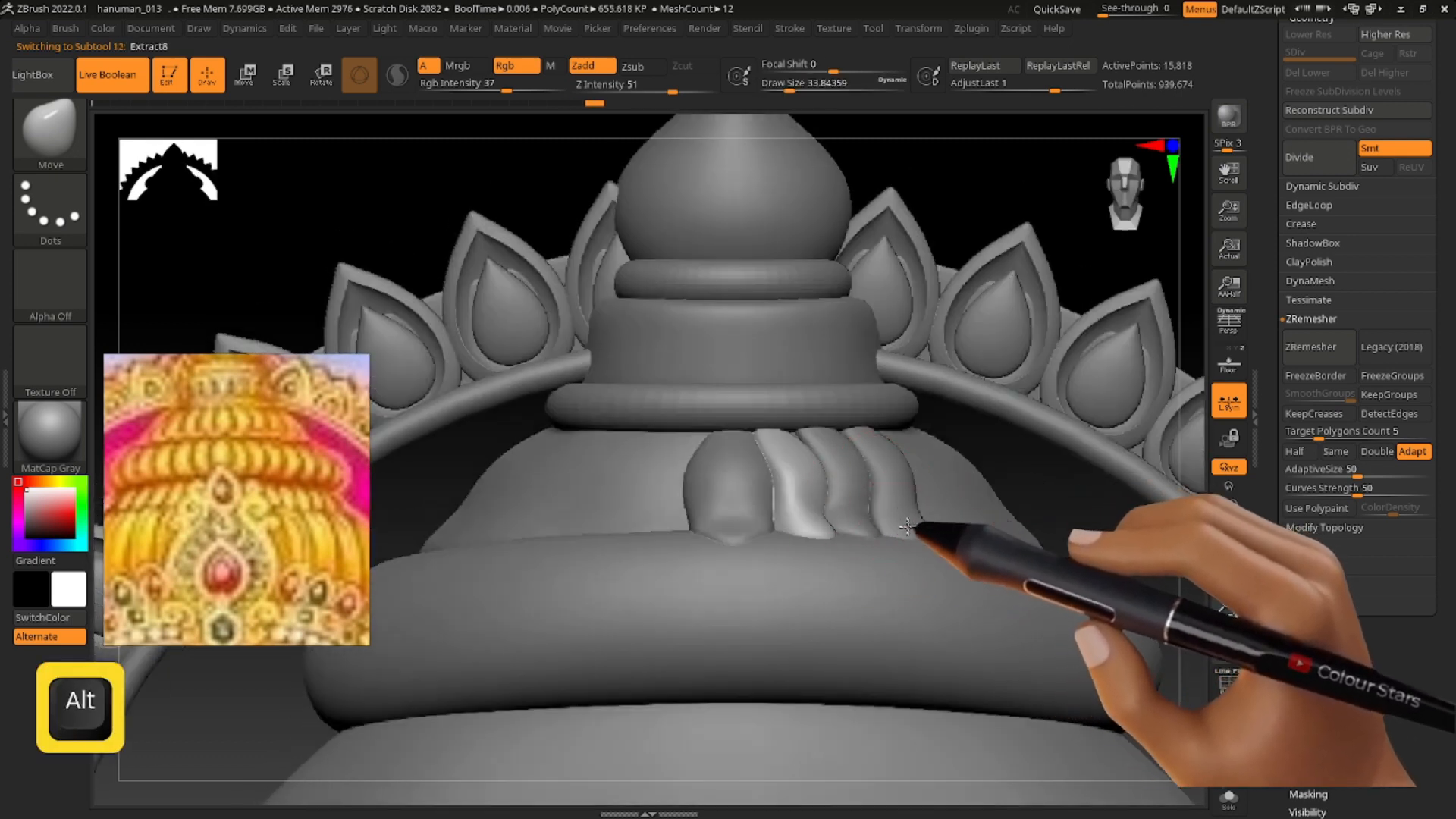
alt+click(903, 545)
key(s)
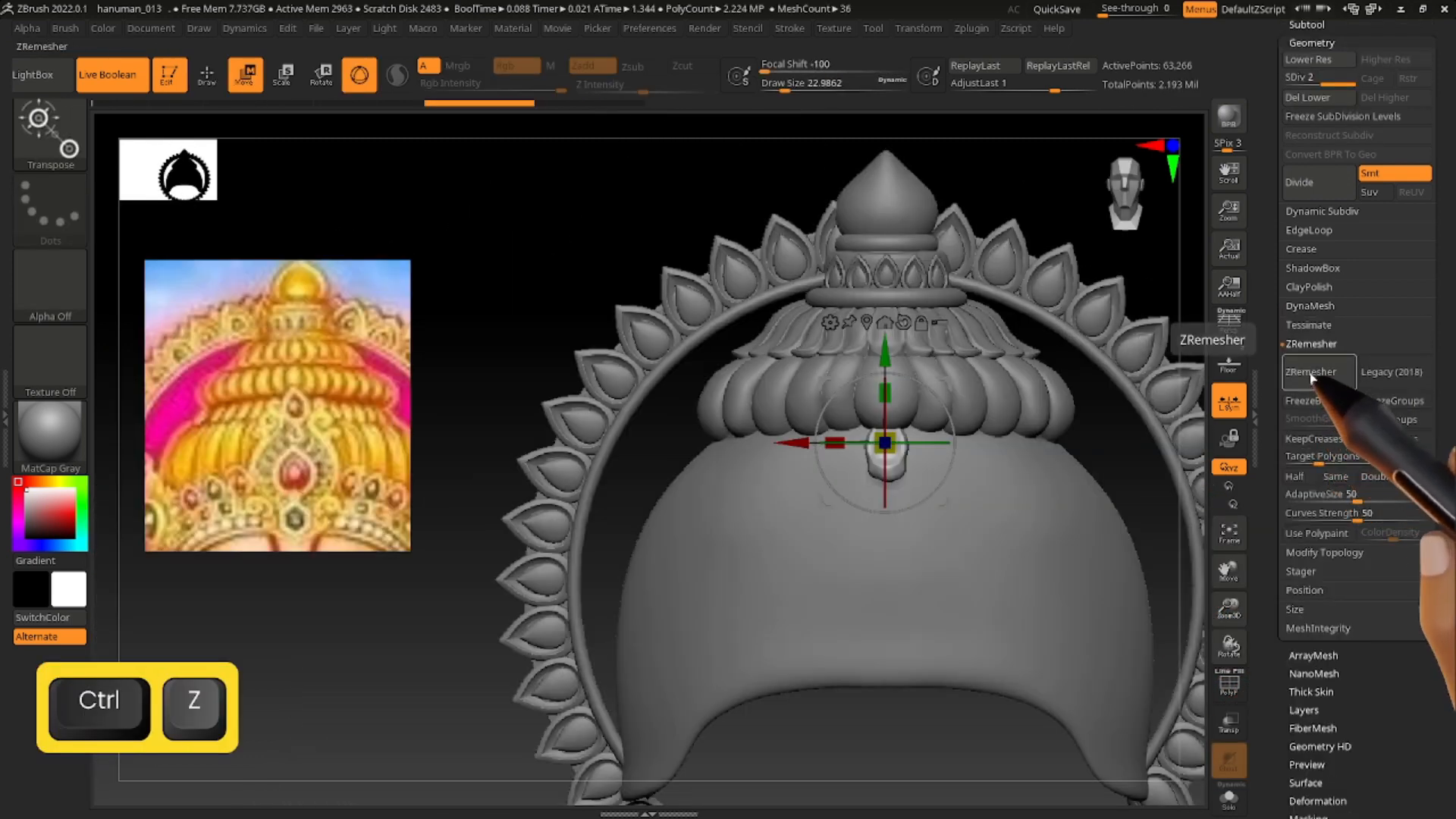
ZRemesh the small petal below the central lower rib and test reshaping its edge with the Move brush.
click(1309, 372)
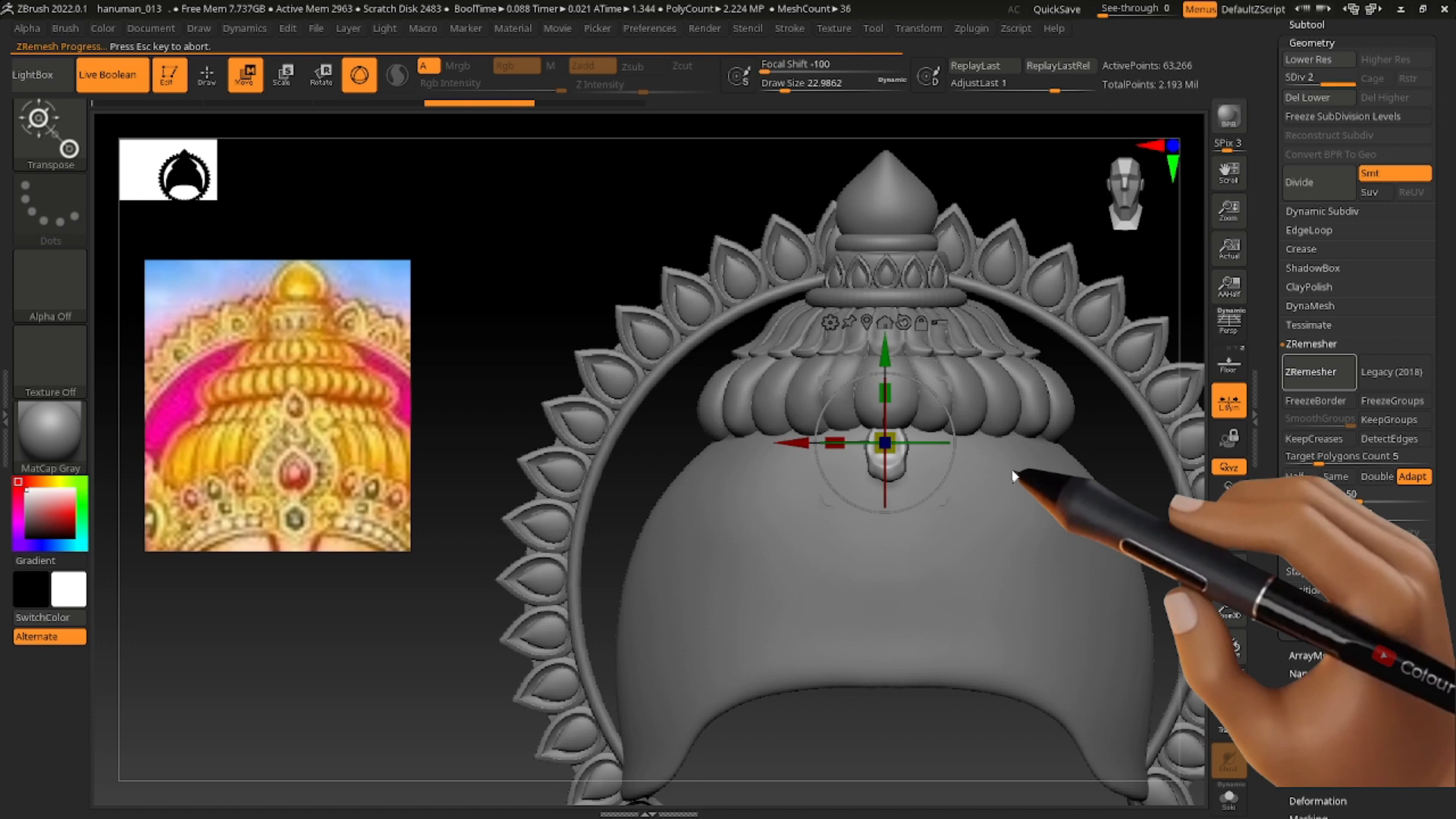
click(203, 85)
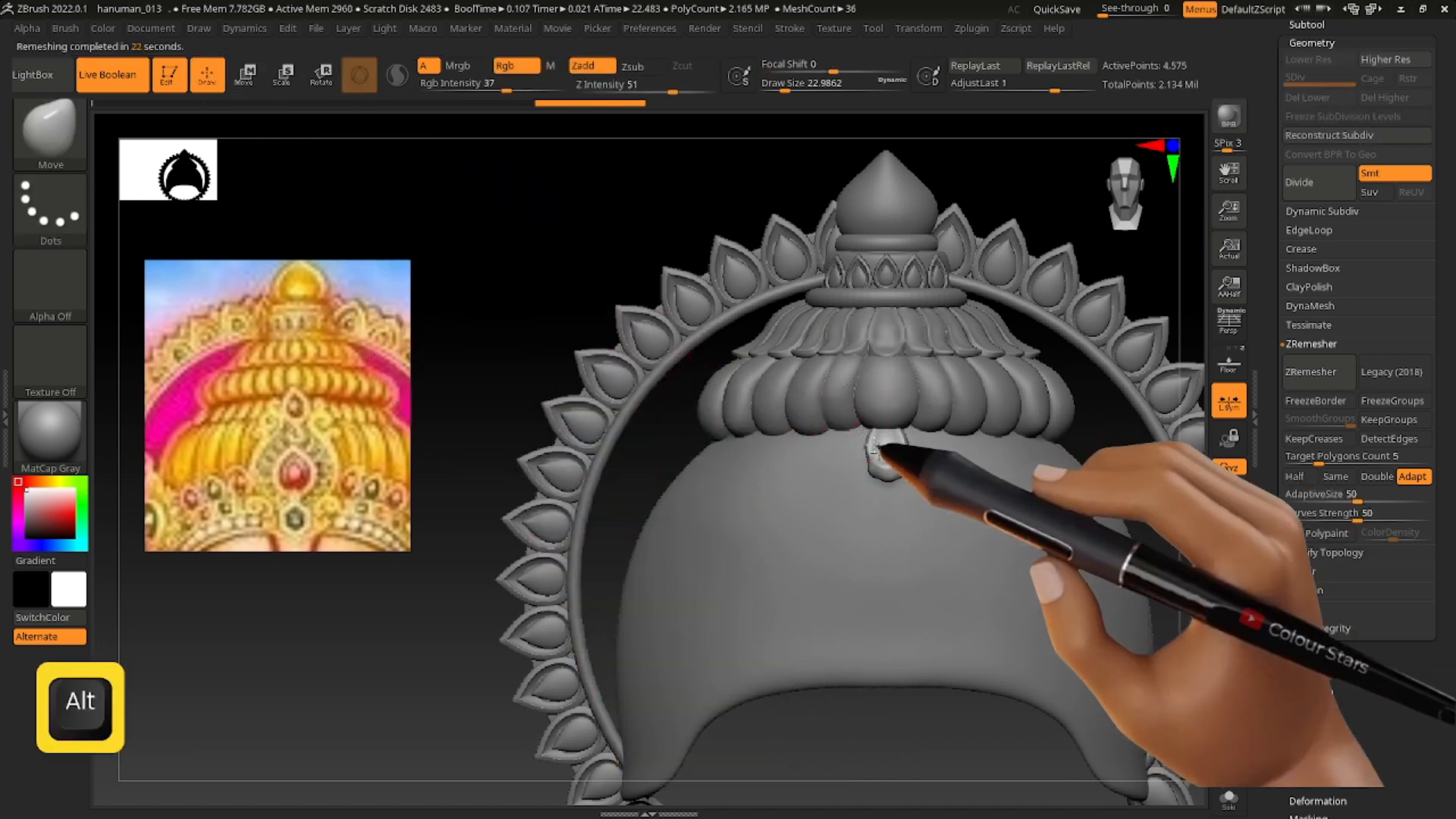
alt+right_drag(878, 446, 903, 486)
key(s)
drag(899, 487, 910, 487)
shift+drag(922, 485, 946, 496)
key(ctrl+z)
Collapse the ZRemesher settings and open the Modify Topology options for the remeshed petal.
click(1318, 801)
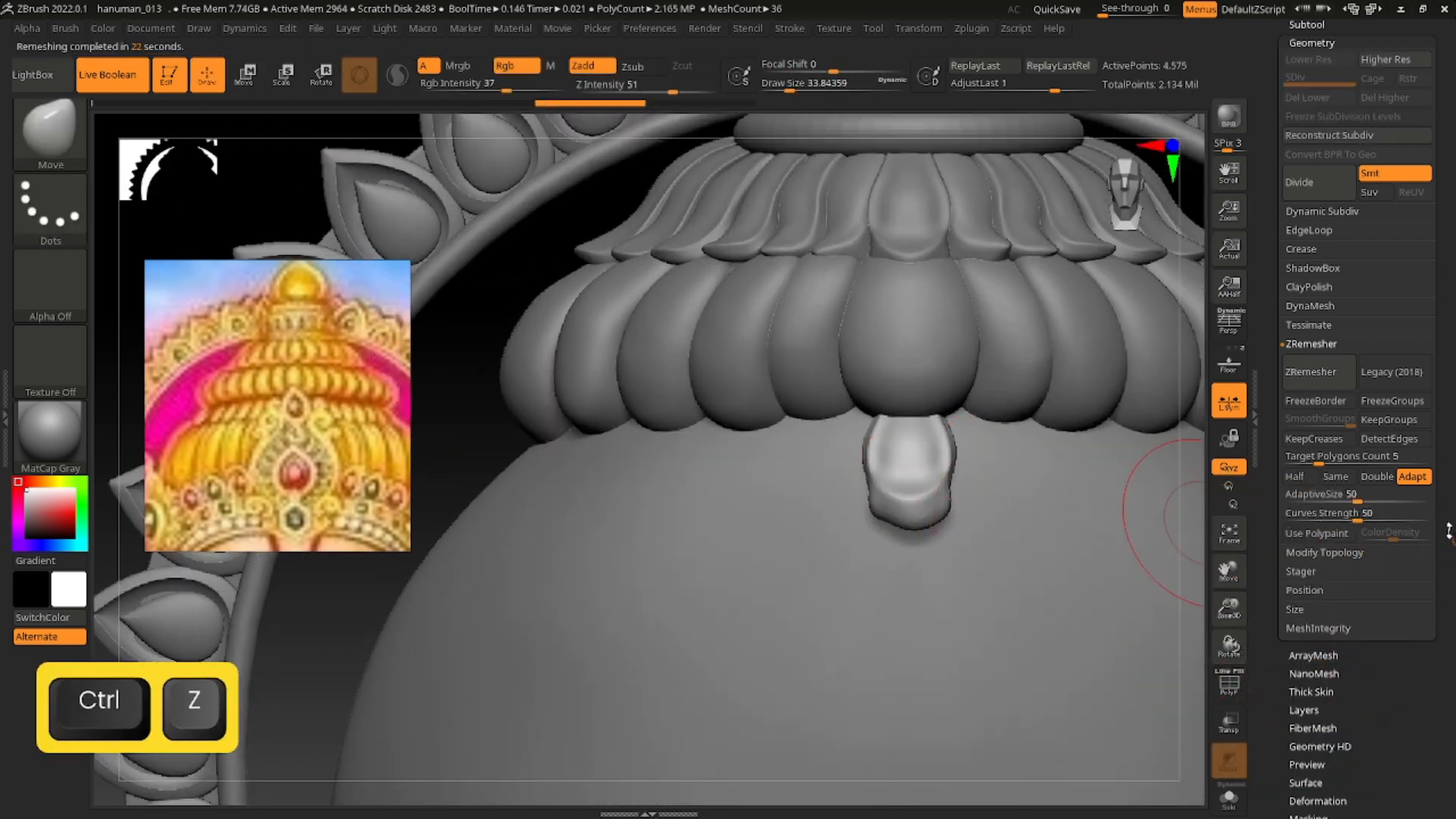
drag(1447, 227, 1447, 523)
click(1314, 253)
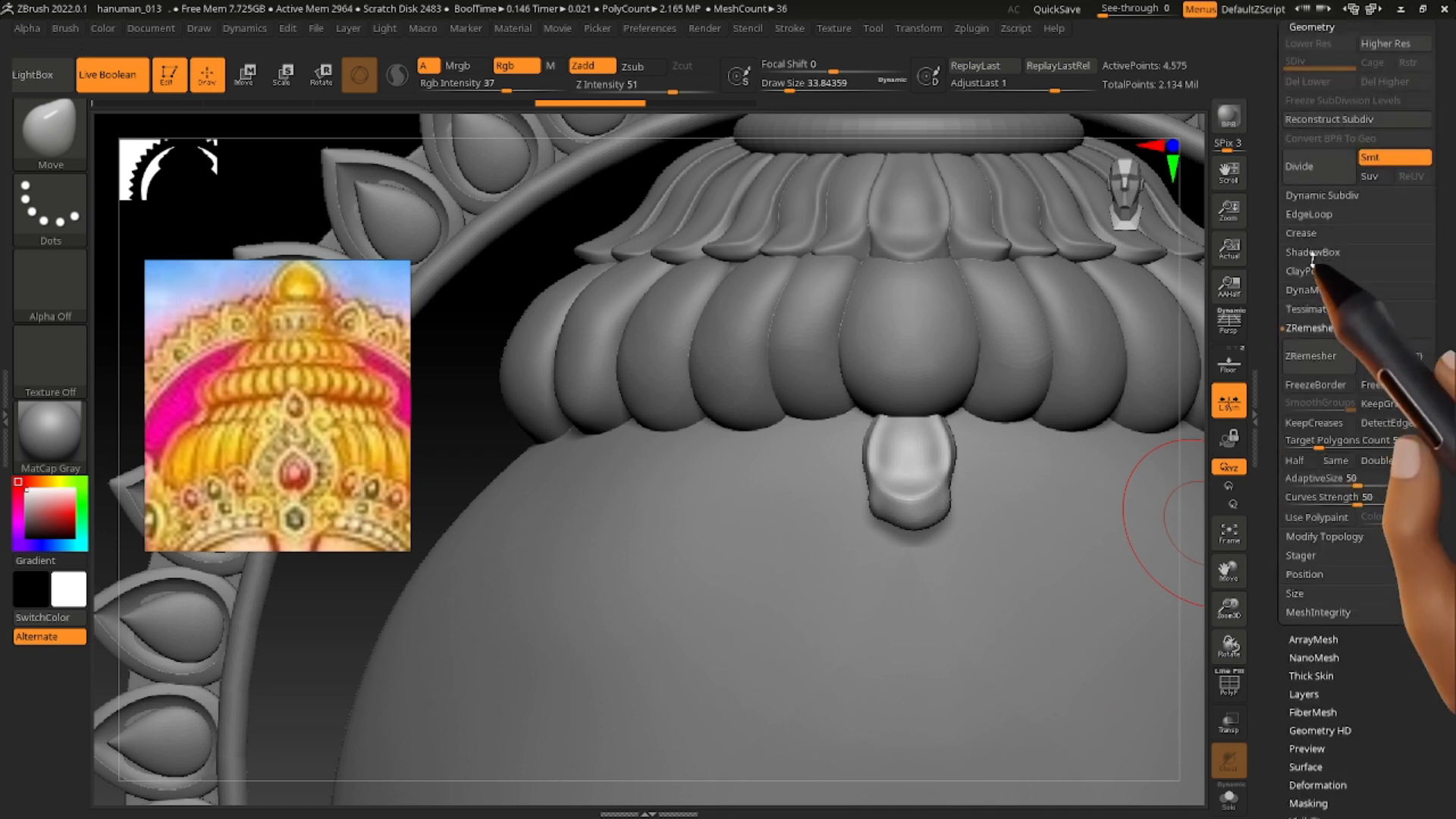
click(1311, 328)
click(1325, 347)
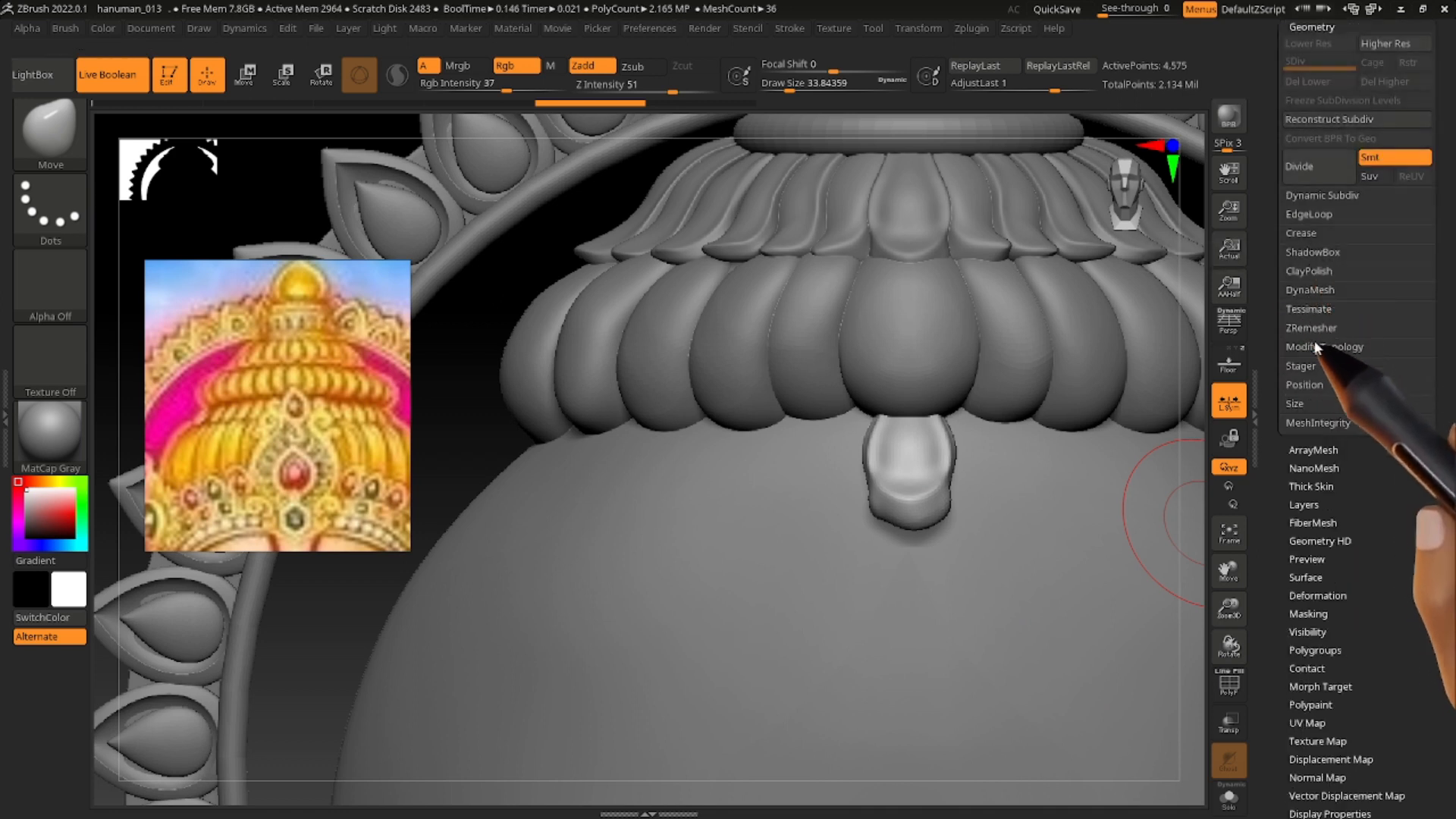
Reshape the petal's outline and side profile with the Move brush and smooth its upper part.
key(s)
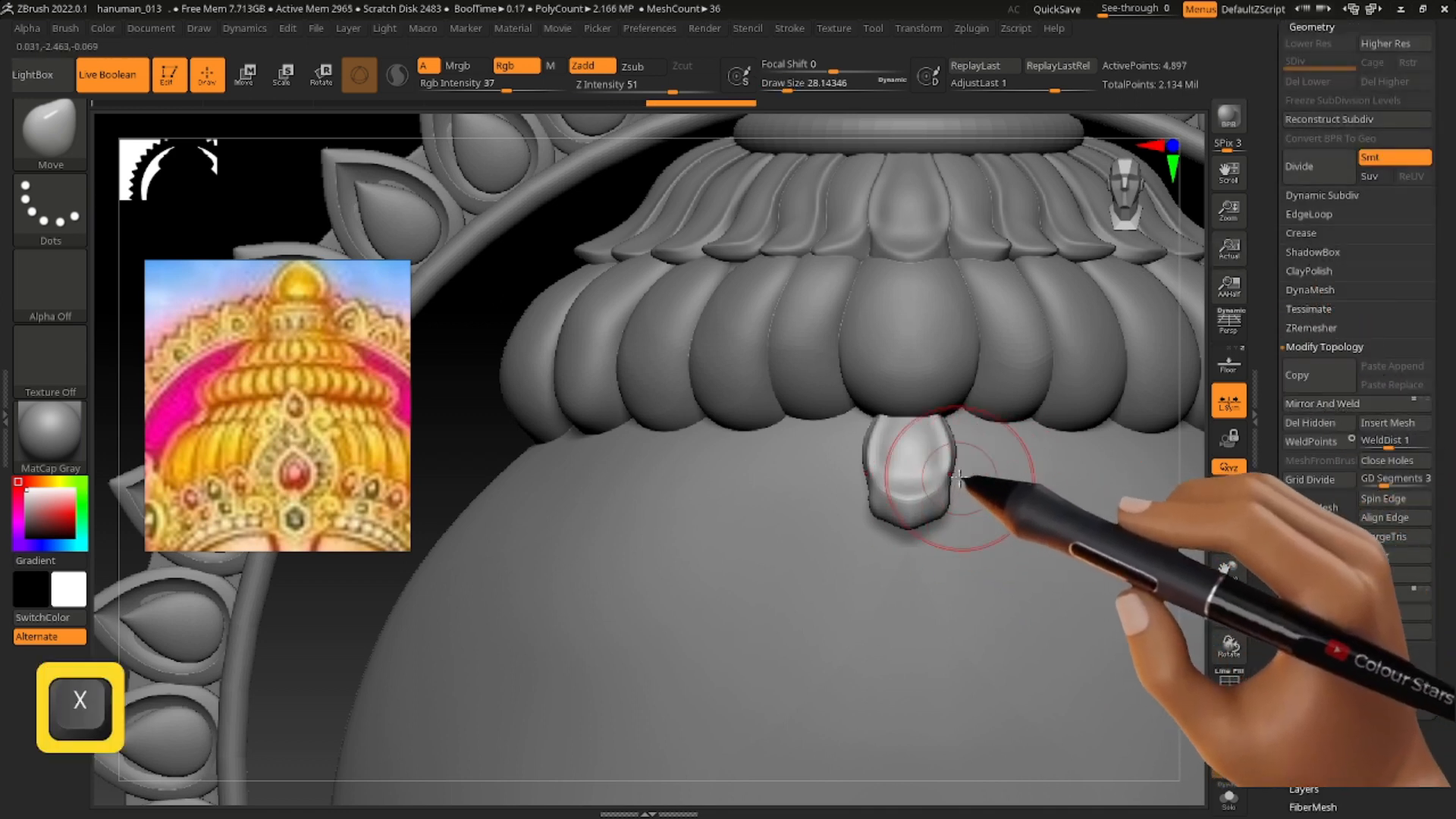
key(shift)
right_drag(923, 490, 850, 489)
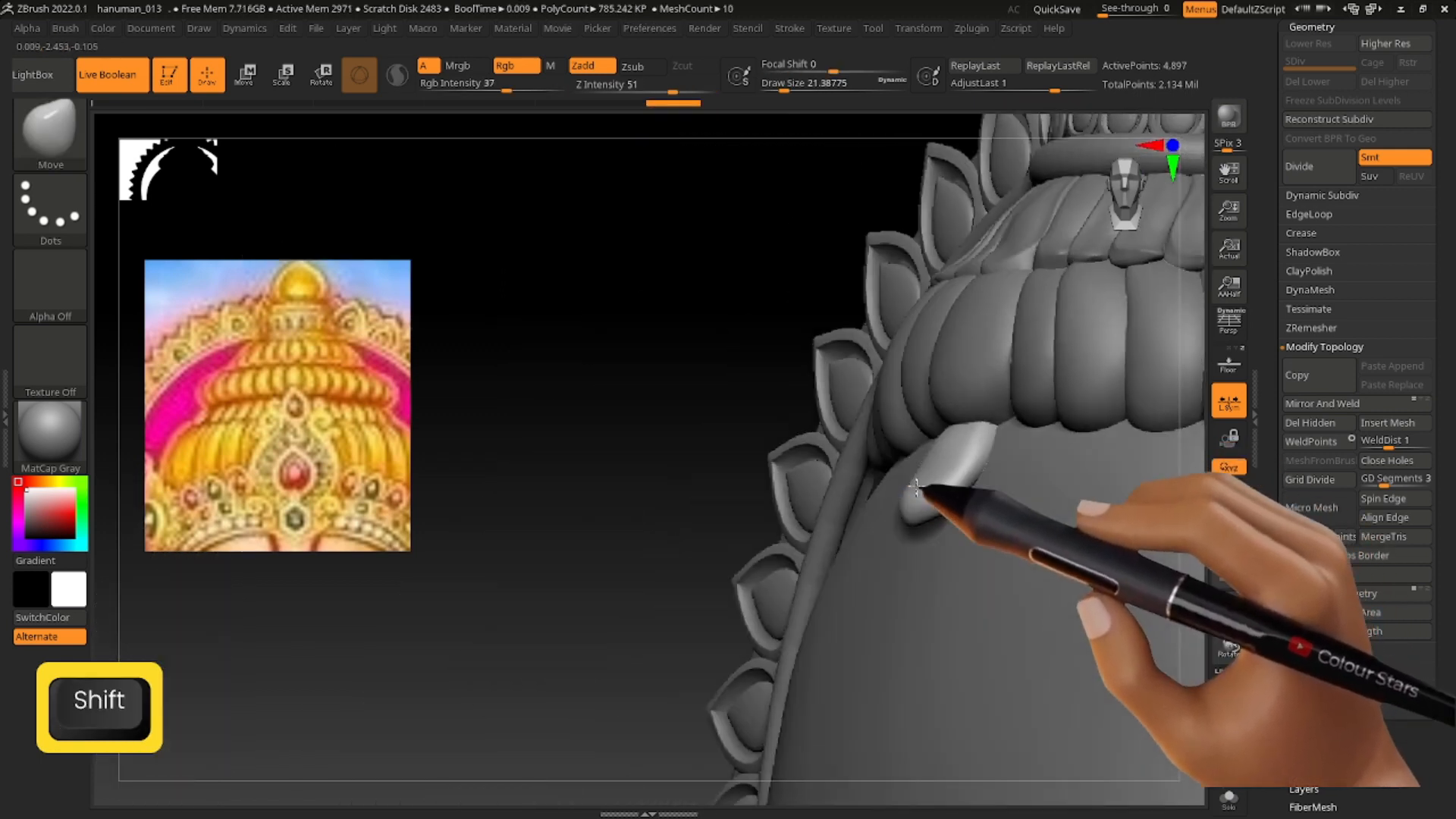
key(s)
drag(941, 510, 948, 512)
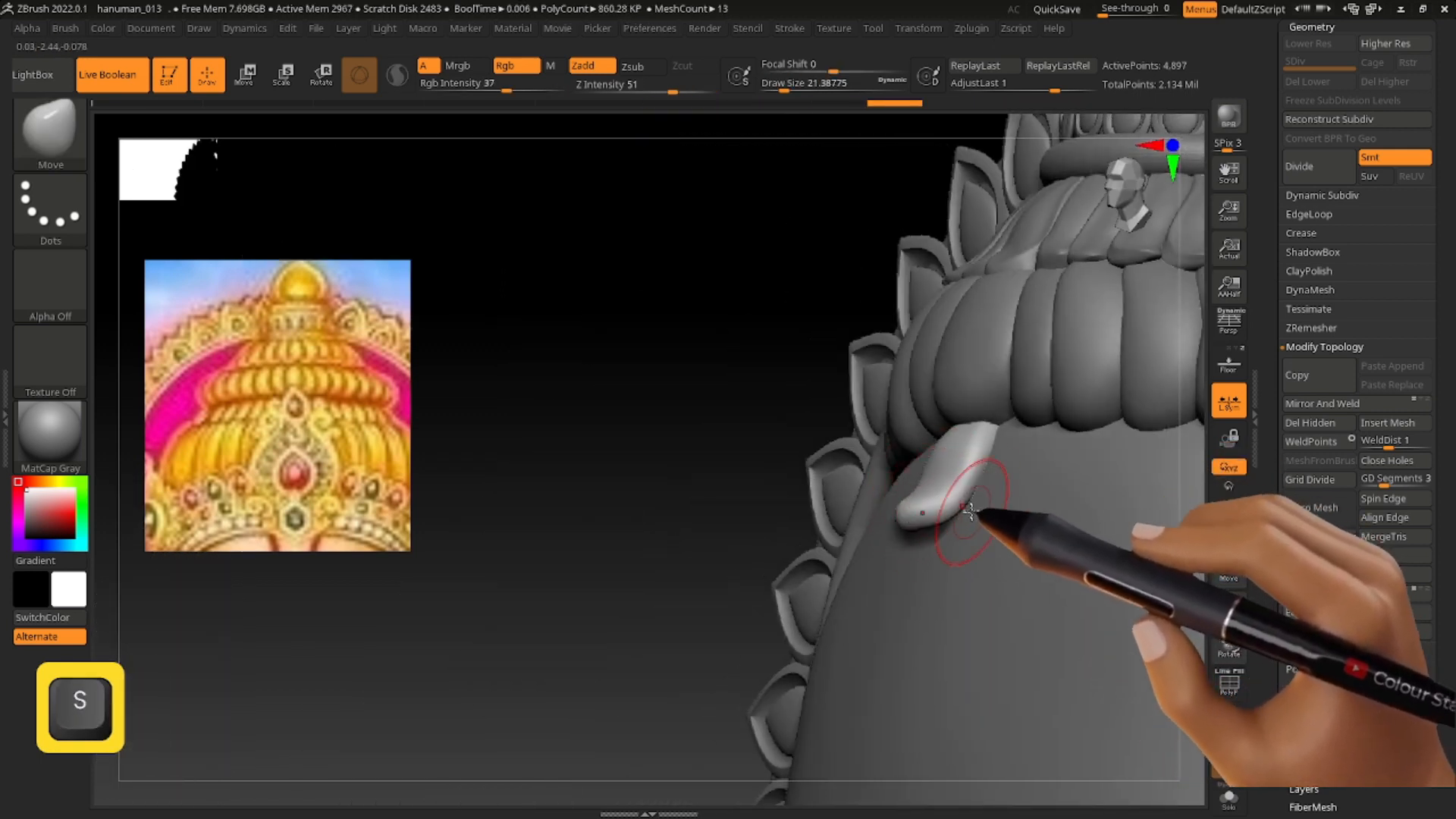
shift+drag(955, 427, 977, 448)
right_drag(914, 512, 990, 520)
shift+drag(921, 515, 907, 521)
right_drag(904, 518, 966, 508)
Pull the petal's lower end into a pointed teardrop tip, varying the brush size and smoothing.
key(s)
drag(926, 513, 941, 513)
drag(903, 518, 892, 529)
right_drag(895, 550, 945, 480)
key(s)
mouse_move(941, 545)
mouse_down()
mouse_move(945, 427)
mouse_move(934, 497)
mouse_up()
key(s)
key(shift)
key(s)
Shift the teardrop petal with the move gizmo so it sits centred under the middle lower rib.
alt+right_drag(934, 501, 871, 389)
alt+right_drag(962, 513, 849, 489)
key(w)
drag(890, 406, 890, 411)
drag(975, 470, 980, 470)
right_drag(963, 485, 997, 549)
Duplicate the central teardrop petal and place the copy directly beside it.
key(ctrl+shift+d)
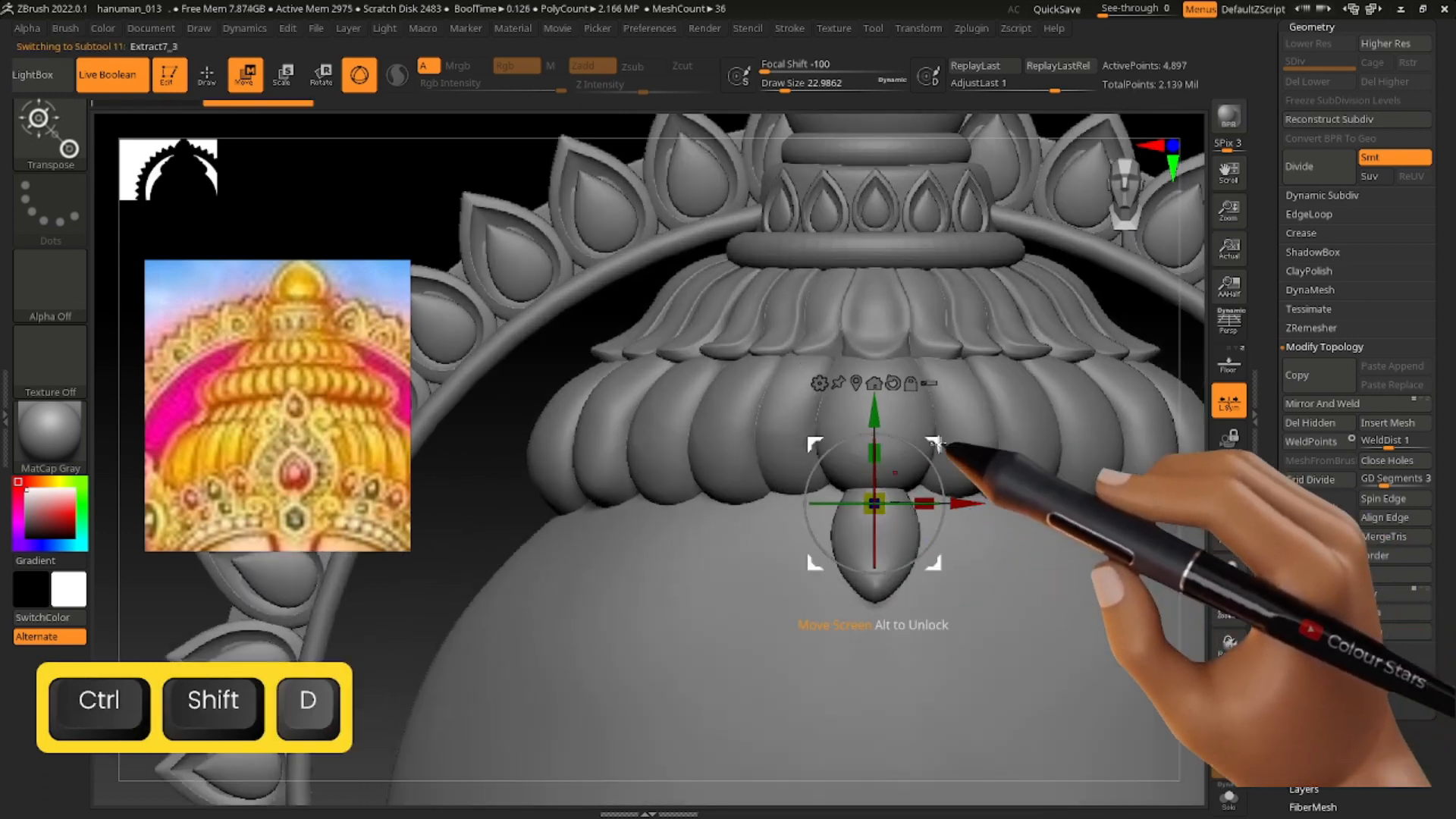
drag(1015, 452, 1017, 449)
mouse_move(995, 502)
right_down()
mouse_move(999, 516)
mouse_move(948, 543)
right_up()
Bend the copied petal into a curved leaf with its tip swept outward using the MoveInfiniteDepth brush.
click(205, 75)
key(s)
key(b)
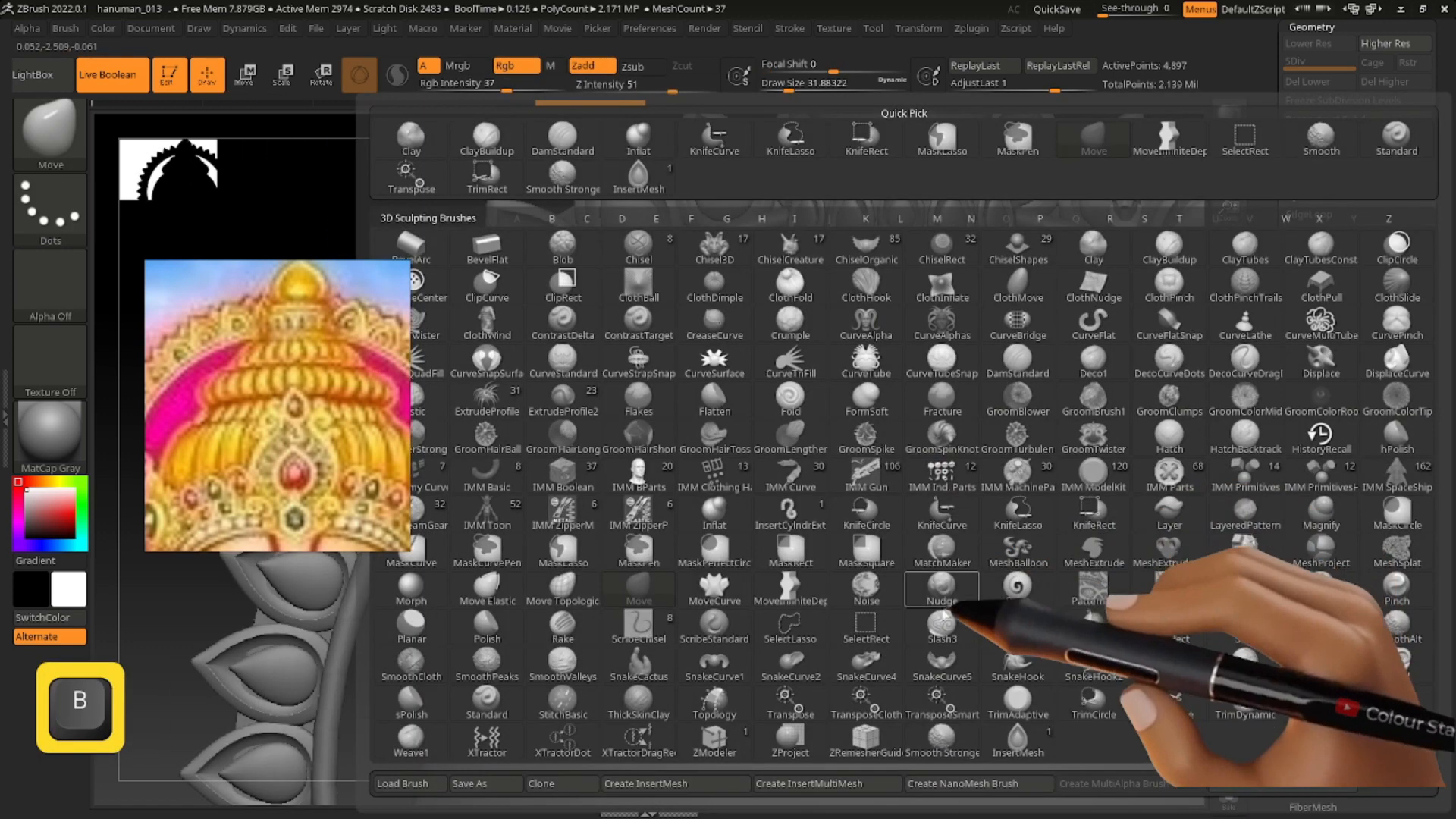
click(792, 591)
key(s)
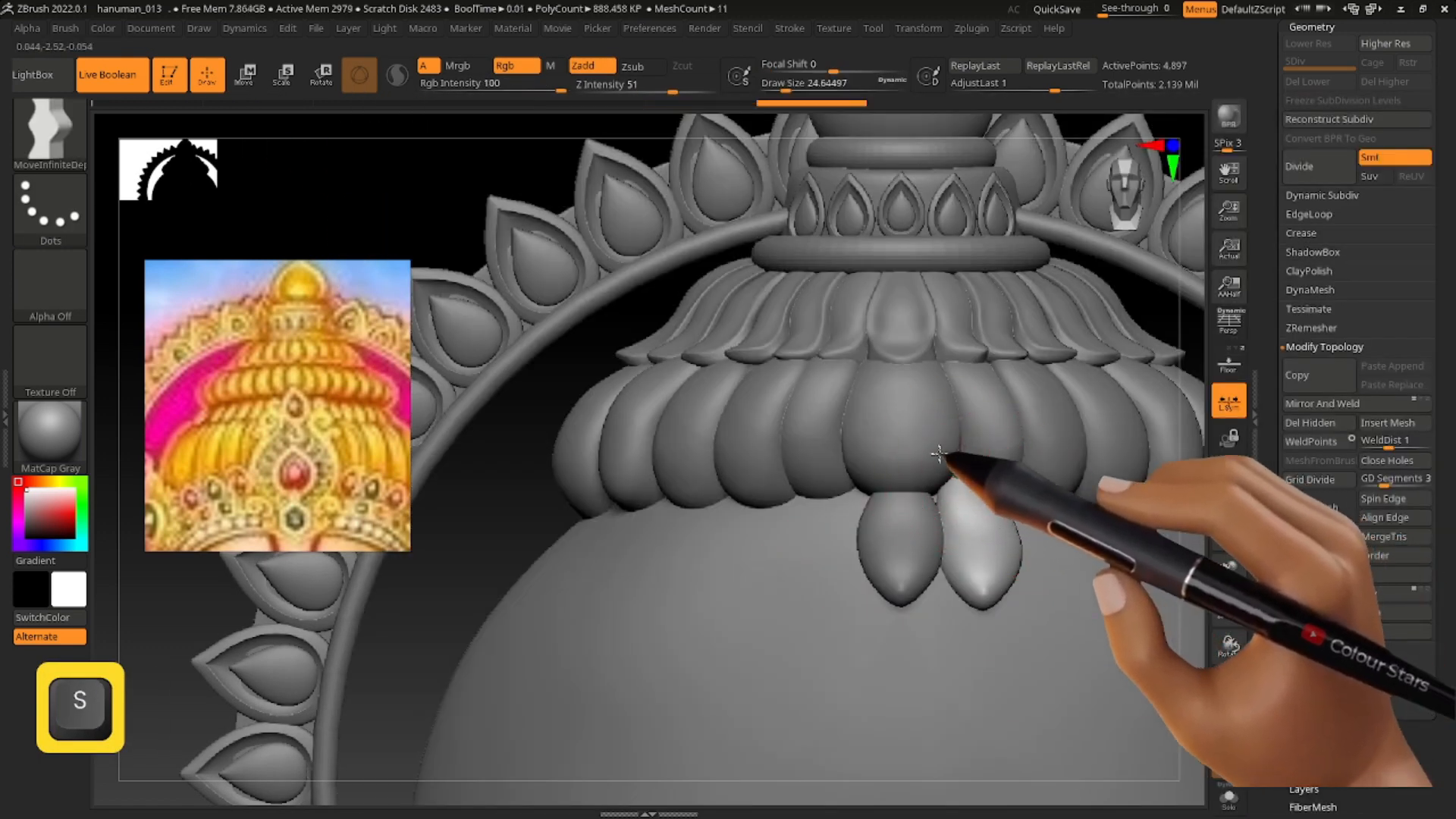
key(s)
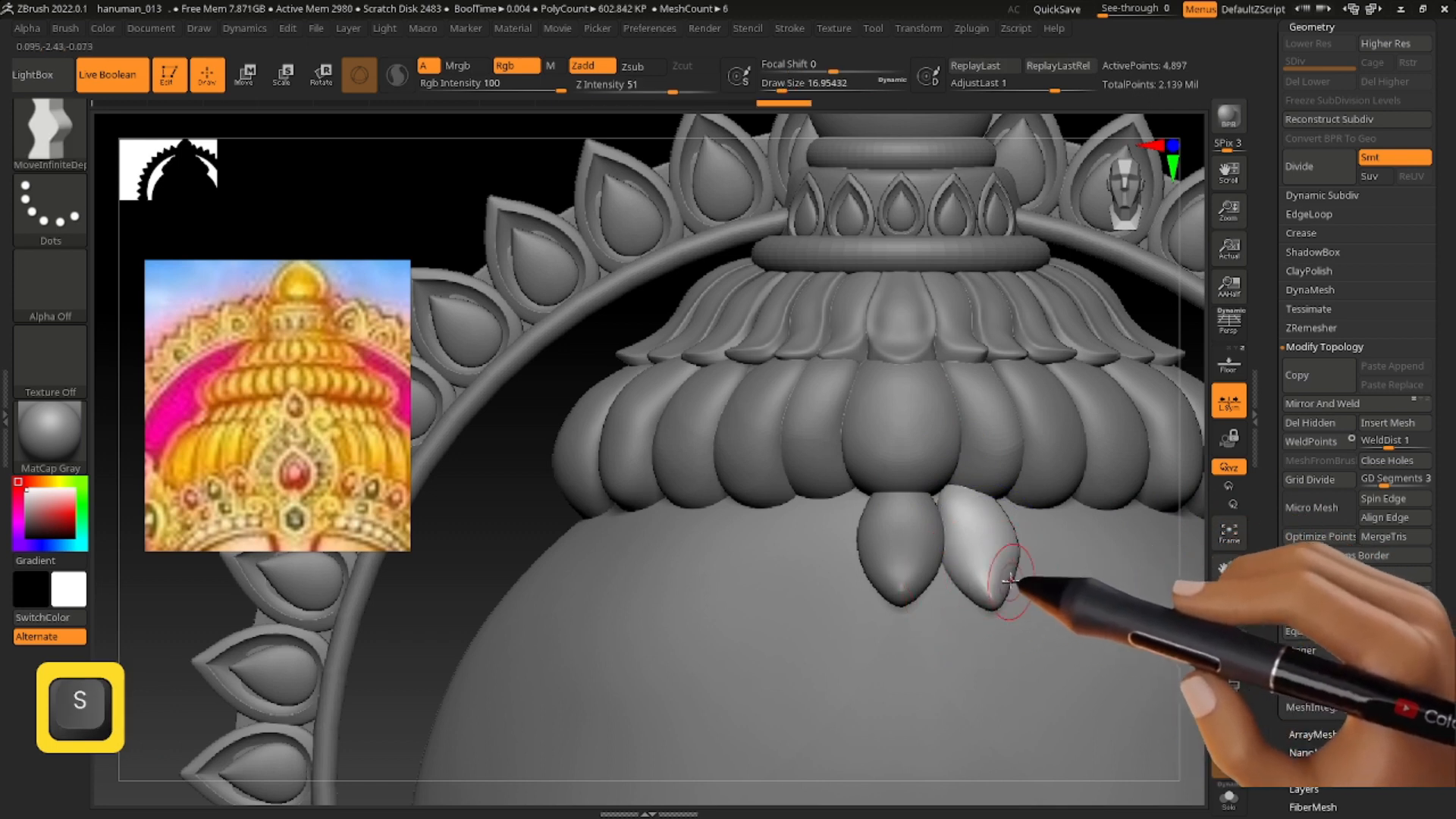
mouse_move(956, 584)
mouse_down()
mouse_move(1008, 553)
mouse_move(1000, 531)
mouse_up()
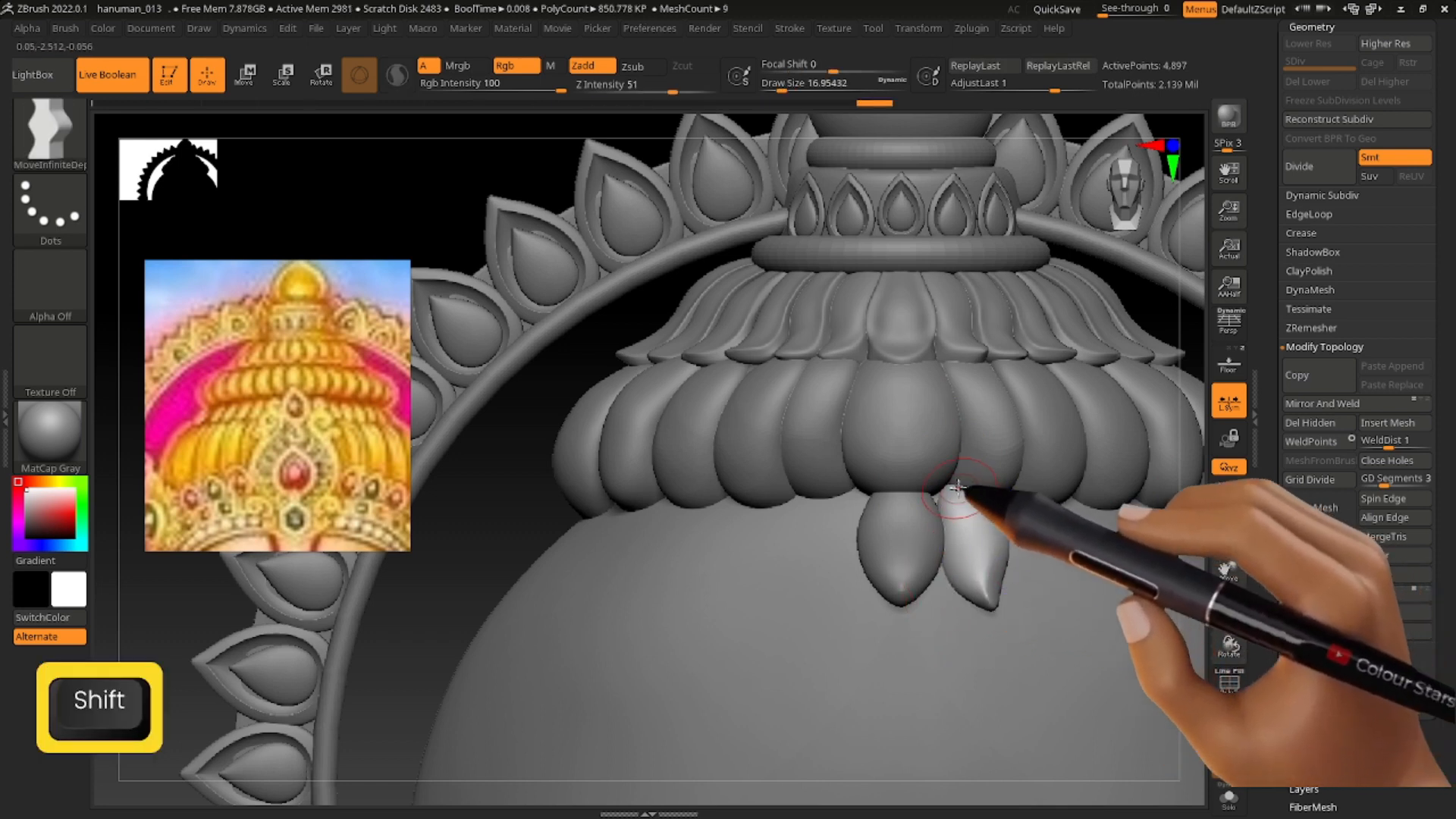
Select the central petal and adjust its upper part against the rib above with a larger MoveInfiniteDepth brush.
alt+click(927, 510)
right_drag(952, 488, 942, 525)
key(s)
key(s)
drag(882, 493, 893, 492)
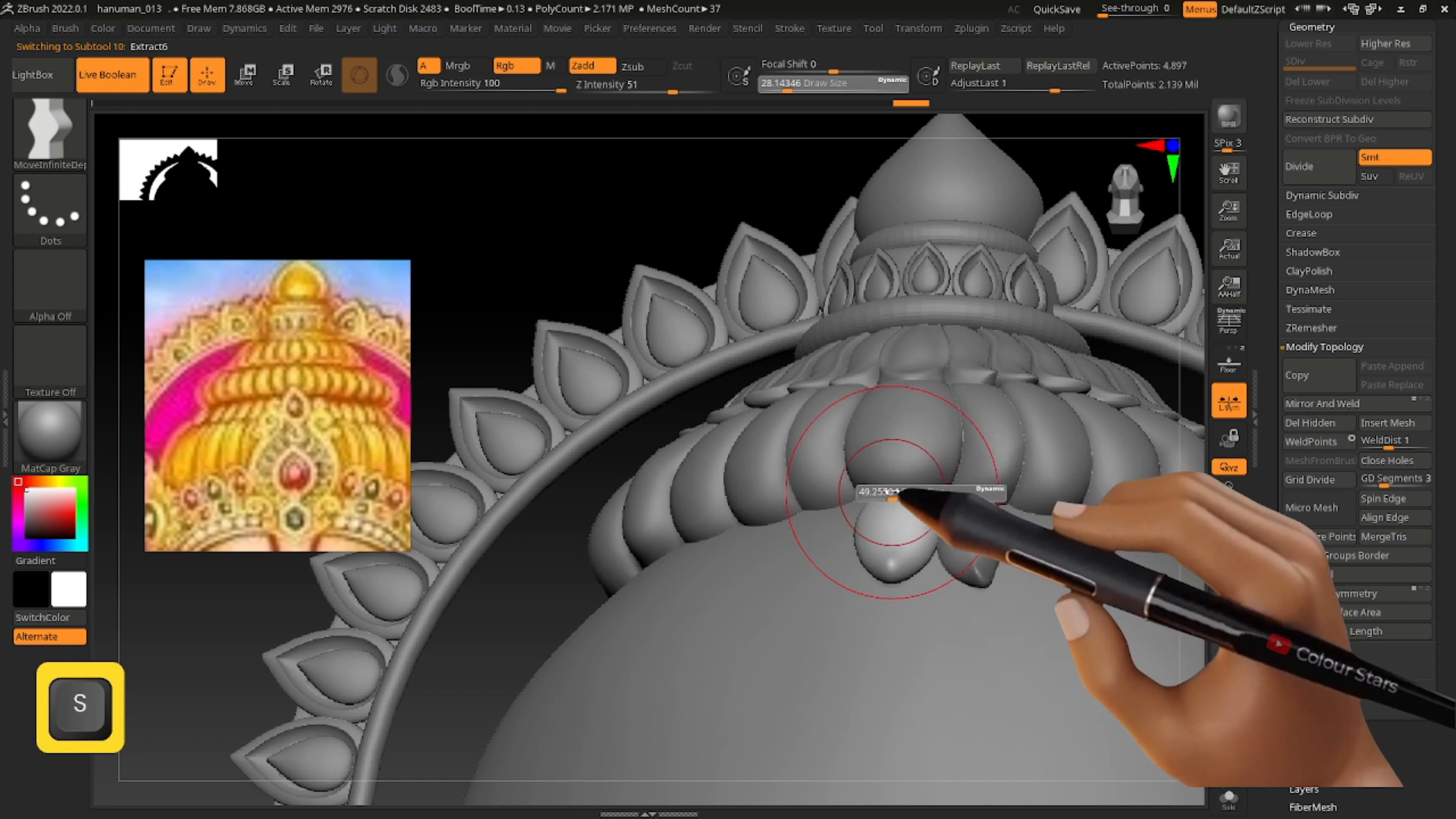
shift+right_drag(988, 495, 1274, 585)
Refine the top and inner edge of the curved side petal and smooth its surface.
key(s)
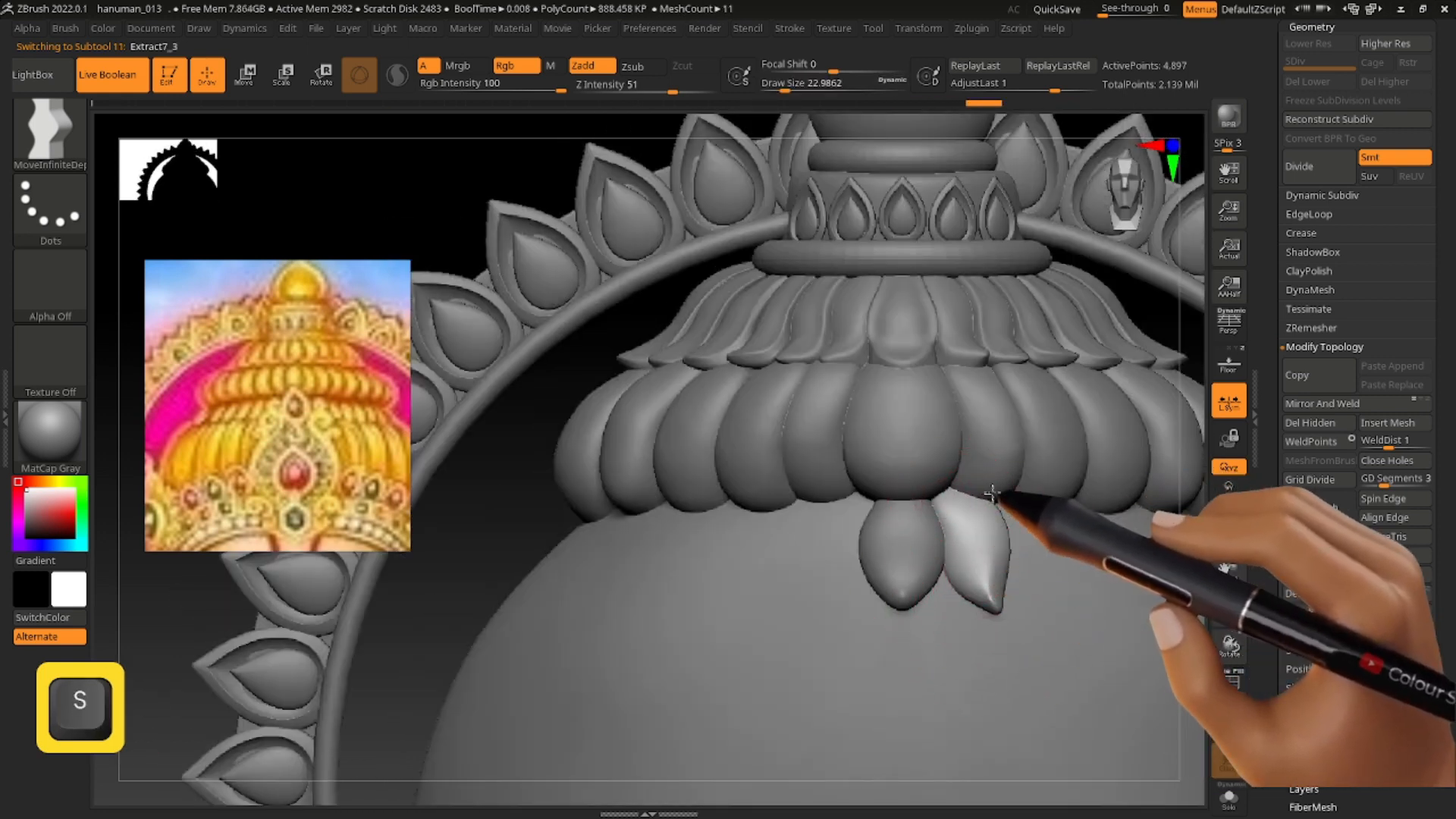
key(shift)
alt+click(904, 529)
mouse_move(957, 497)
right_down()
mouse_move(934, 503)
mouse_move(976, 540)
right_up()
alt+click(974, 542)
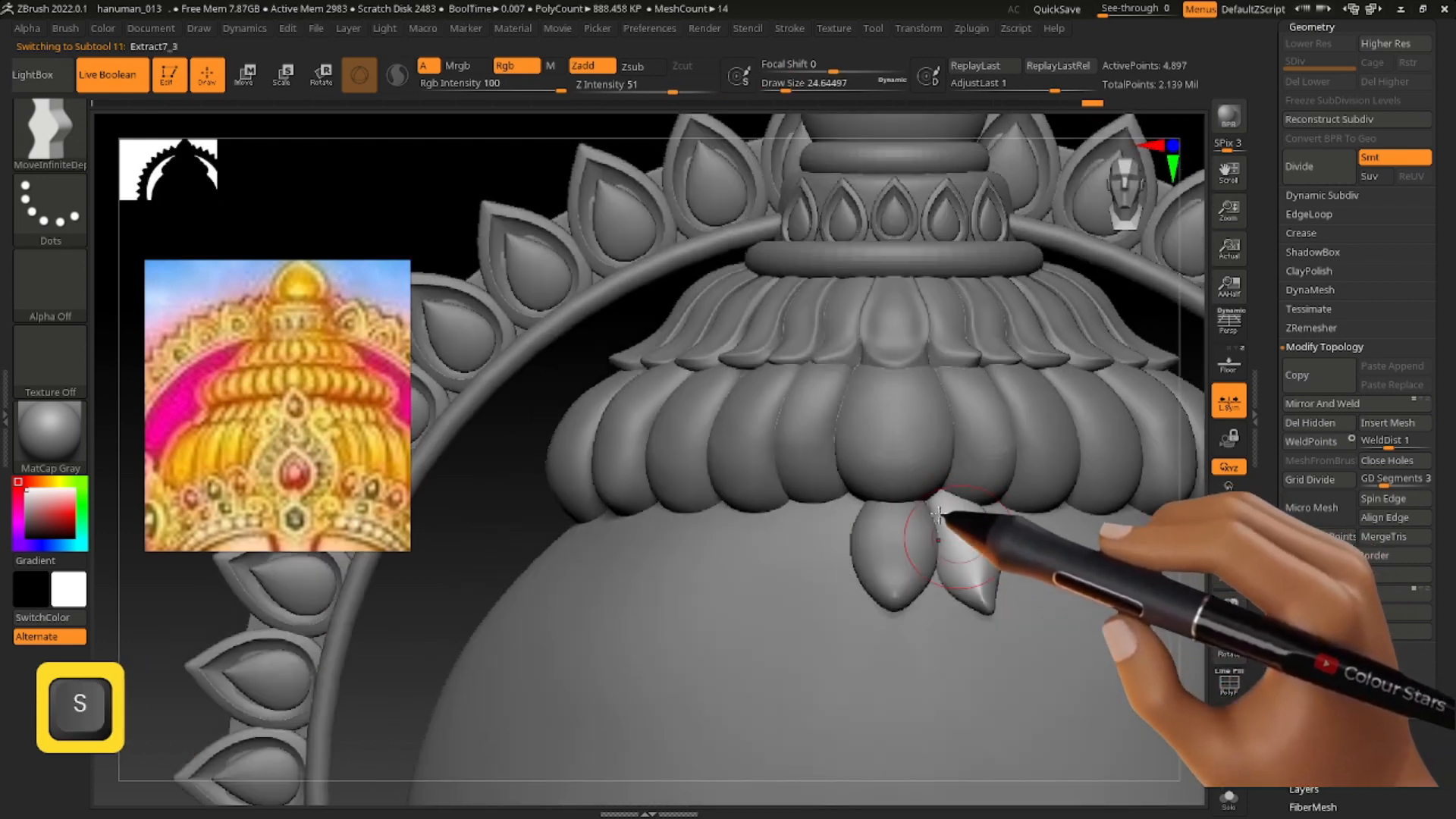
key(shift)
shift+drag(970, 511, 974, 567)
key(s)
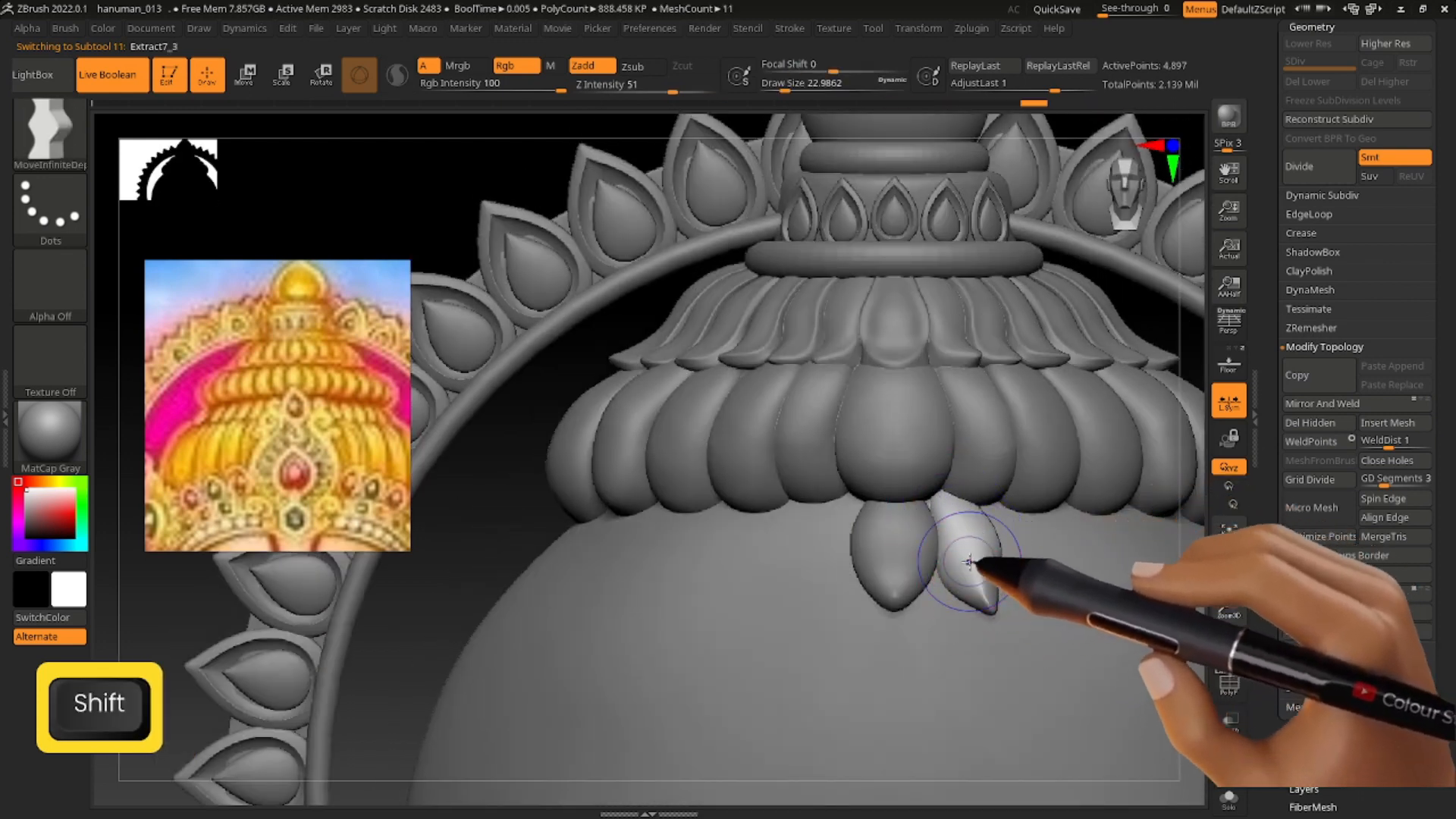
Touch up the curved side petal from another angle with resized brushes and smooth it.
mouse_move(984, 591)
right_down()
mouse_move(1008, 569)
mouse_move(961, 596)
mouse_move(895, 417)
mouse_move(943, 514)
mouse_move(1009, 588)
mouse_move(892, 514)
mouse_move(963, 585)
mouse_move(910, 607)
mouse_move(963, 658)
mouse_move(884, 638)
mouse_move(898, 616)
mouse_move(901, 648)
mouse_move(962, 616)
mouse_move(952, 687)
right_up()
key(s)
key(s)
key(s)
key(s)
shift+drag(950, 601, 894, 566)
Duplicate the curved side petal and move the copy outward as the third petal of the row.
alt+right_drag(850, 530, 872, 518)
key(w)
right_drag(931, 597, 886, 596)
key(ctrl+shift+d)
drag(961, 603, 1010, 604)
right_drag(1033, 604, 1017, 621)
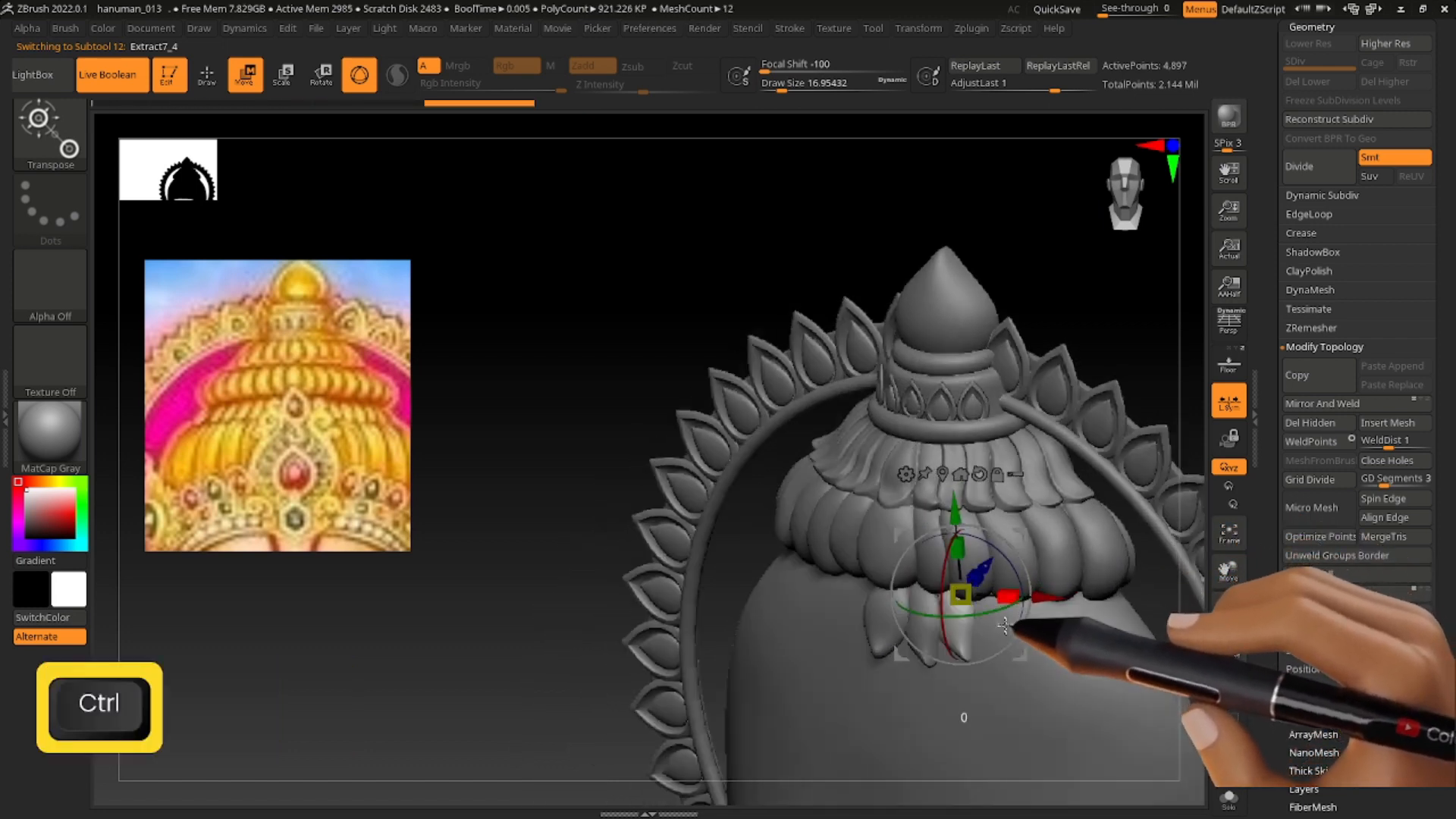
Duplicate the third petal and move and rotate the copy along the dome as the fourth petal.
key(ctrl+shift+d)
drag(1020, 596, 1053, 598)
mouse_move(1008, 598)
right_down()
mouse_move(986, 609)
mouse_move(1046, 643)
mouse_move(1003, 605)
right_up()
drag(1013, 599, 1019, 591)
shift+right_drag(1015, 607, 1005, 640)
drag(1050, 538, 1050, 541)
right_drag(1025, 623, 975, 628)
Fine-tune the fourth petal's angle and position on the dome, and adjust the third petal to match the row.
drag(1054, 540, 1057, 545)
mouse_move(1058, 548)
right_down()
mouse_move(1103, 550)
mouse_move(1079, 640)
mouse_move(1062, 565)
right_up()
drag(1062, 561, 1060, 564)
right_drag(1076, 603, 1048, 569)
drag(1061, 557, 1060, 562)
right_drag(1030, 632, 1010, 667)
shift+drag(1009, 670, 1007, 673)
shift+right_drag(1006, 673, 999, 666)
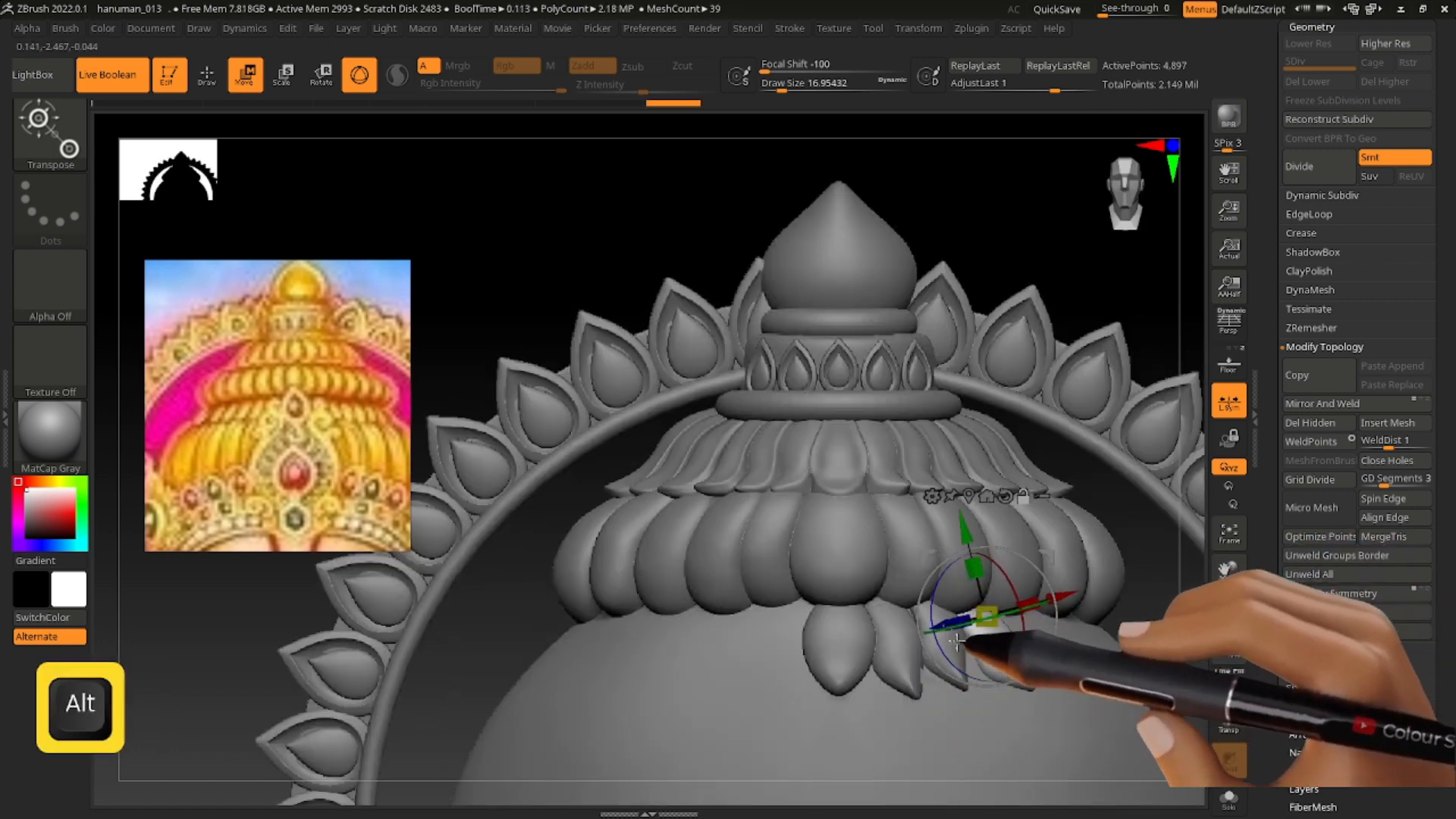
alt+click(957, 638)
drag(1014, 556, 1011, 560)
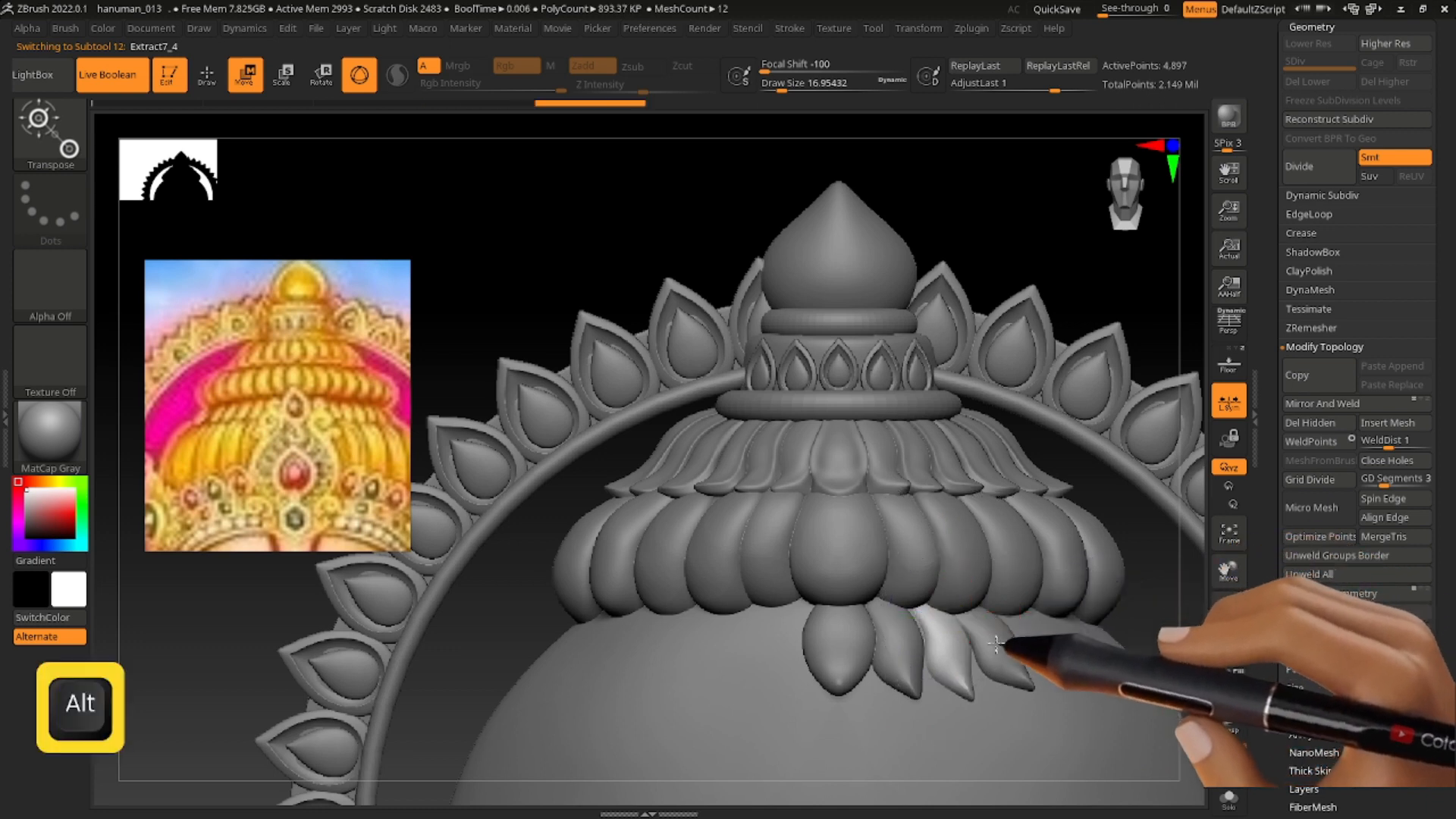
Duplicate the outermost curved petal and position the copy along the dome as the fifth petal.
key(ctrl+shift+d)
right_drag(1112, 562, 1024, 608)
drag(1113, 562, 1112, 565)
right_drag(1128, 561, 1164, 595)
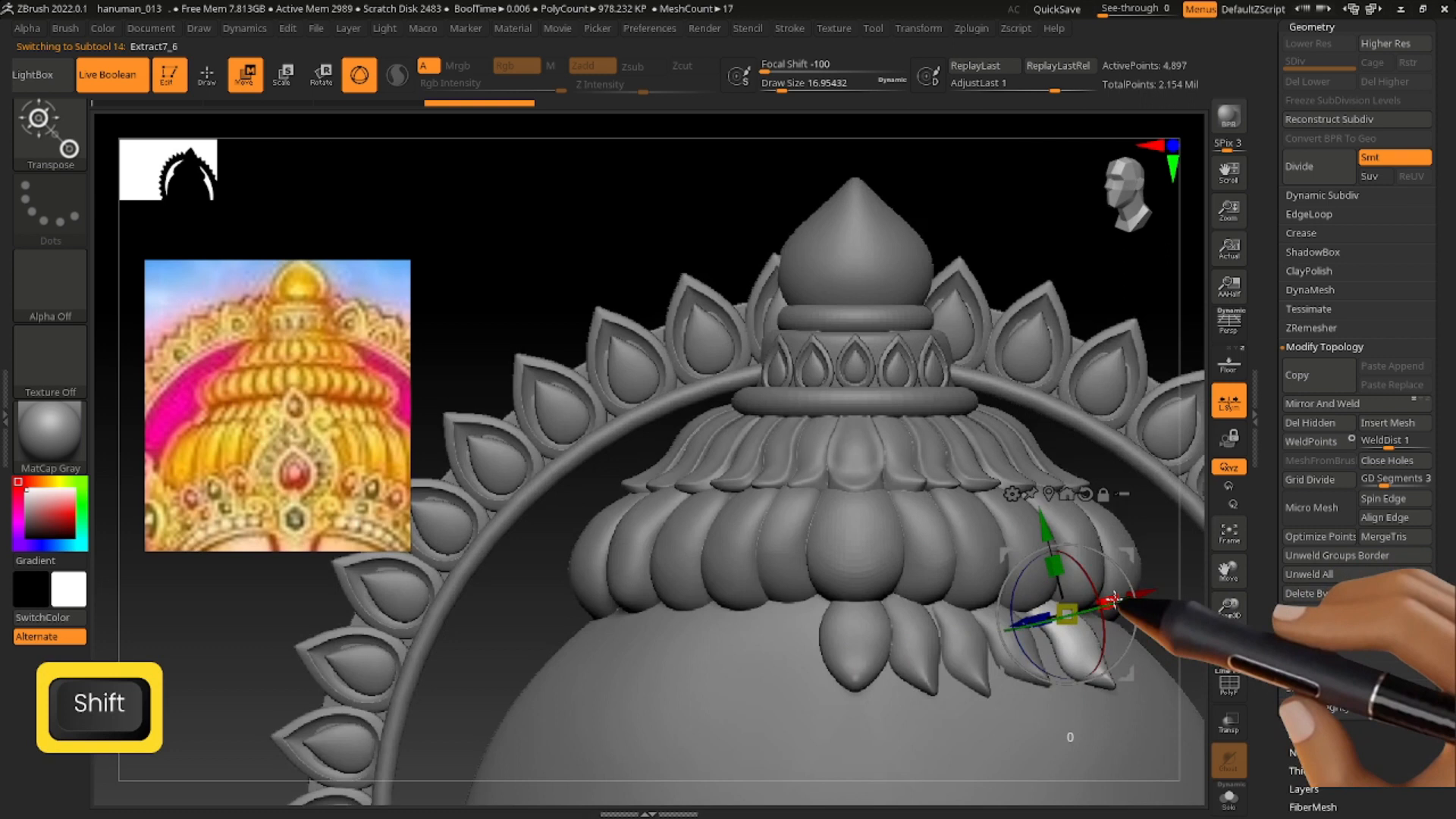
right_drag(1106, 637, 1119, 626)
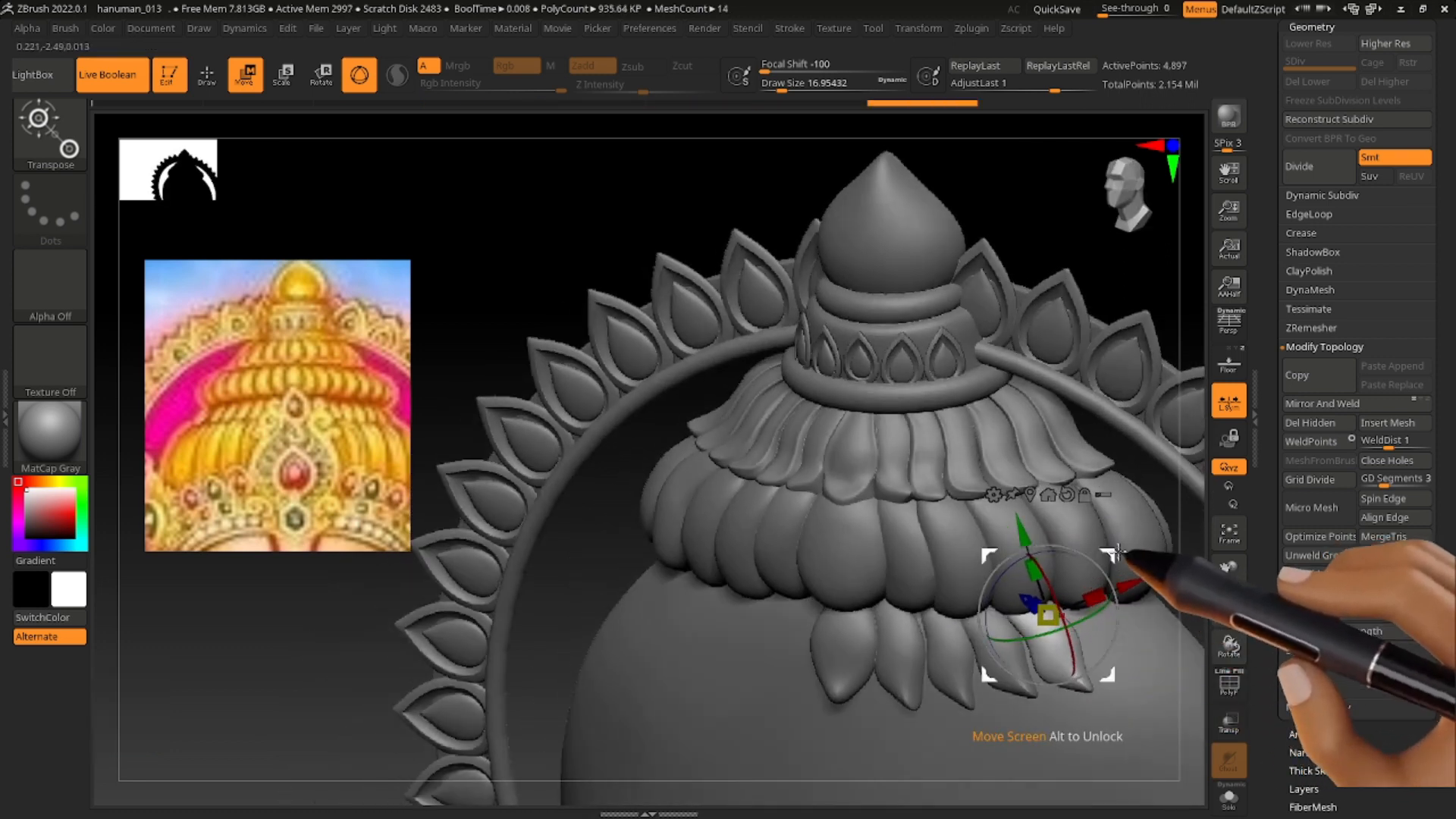
shift+right_drag(1116, 557, 1069, 584)
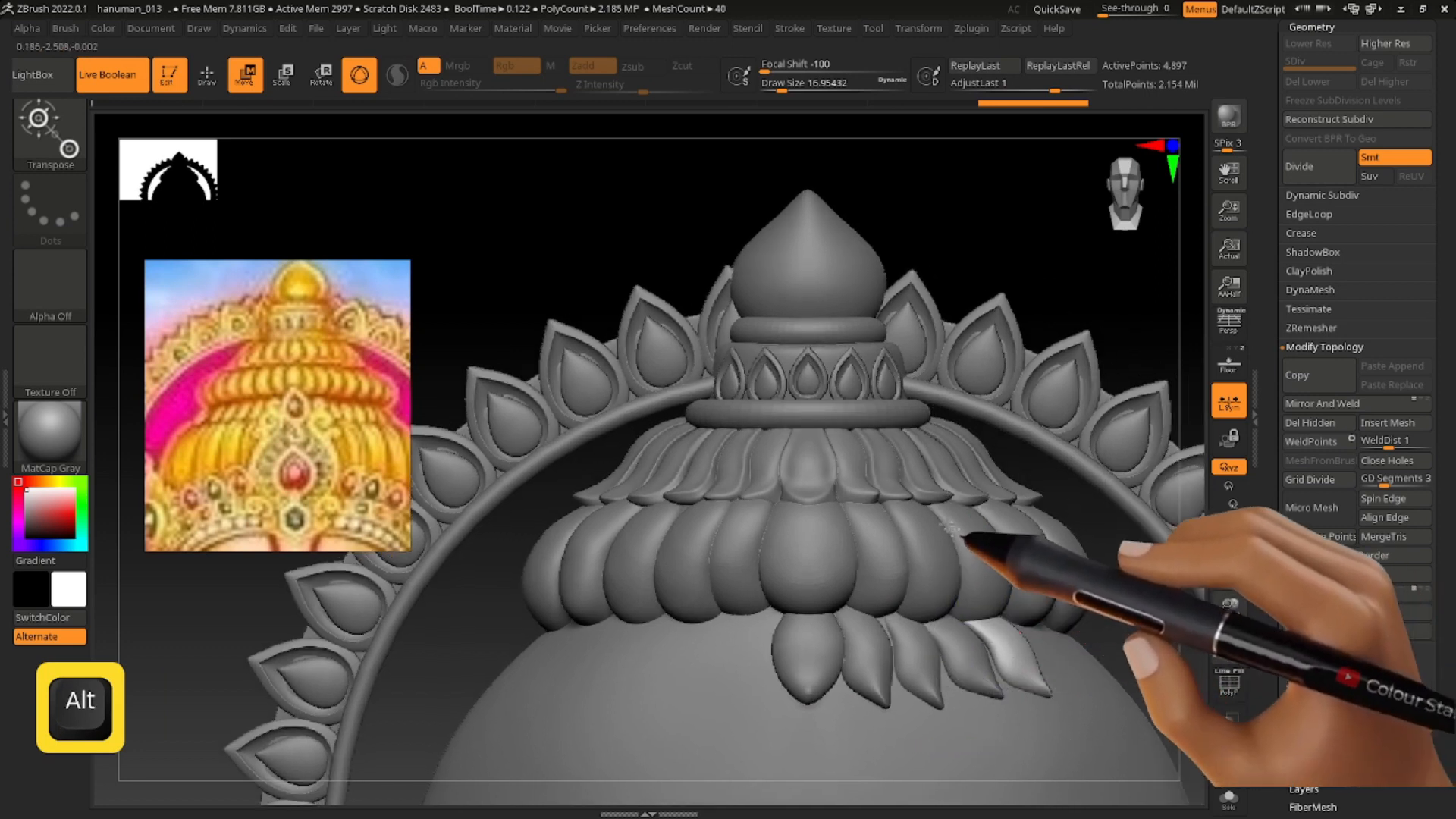
Reshape the central petal with the MoveInfiniteDepth brush so it fits against the dome beneath the ribbed tier.
alt+right_drag(952, 529, 770, 227)
click(207, 75)
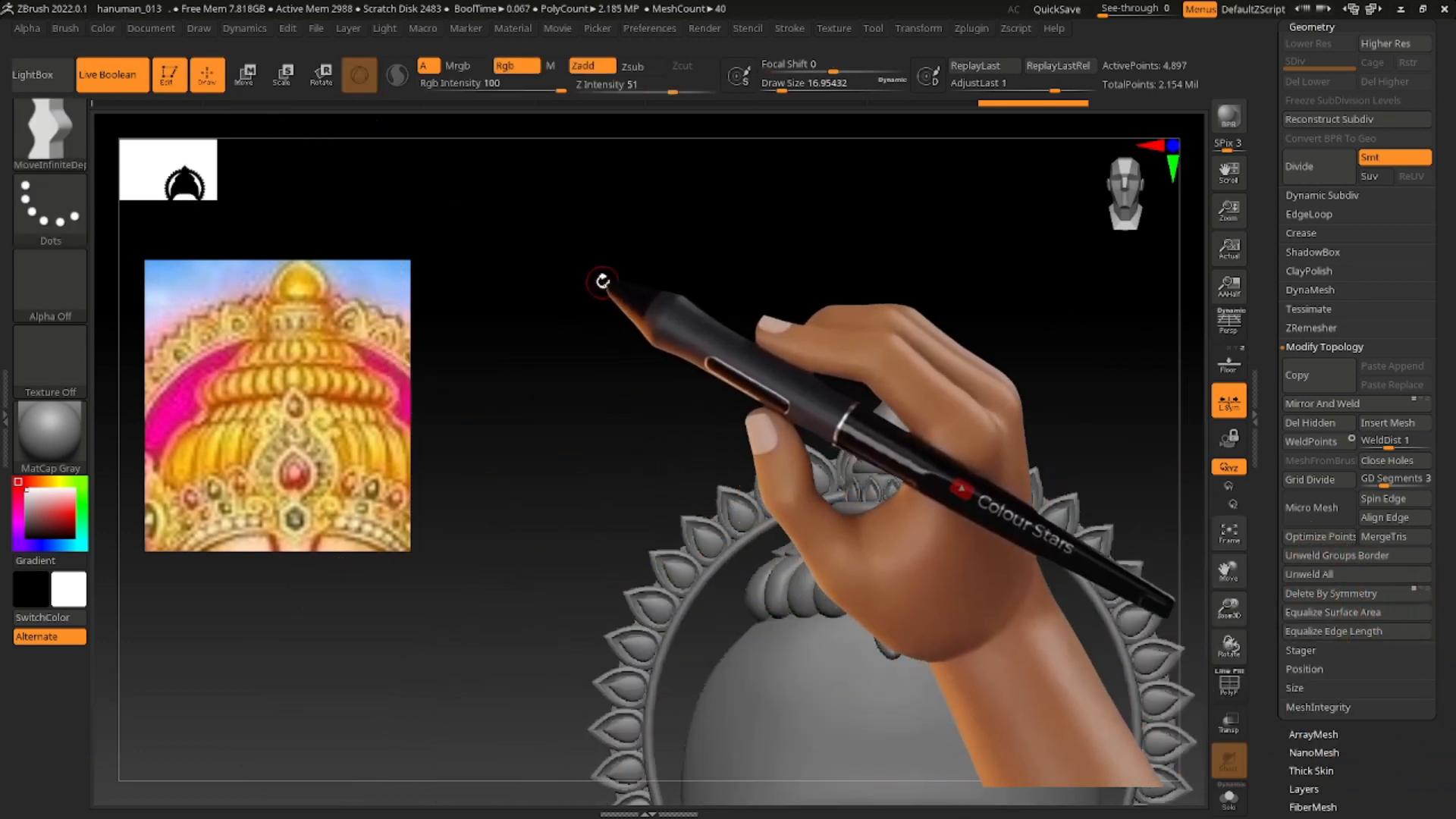
alt+right_drag(997, 580, 1045, 721)
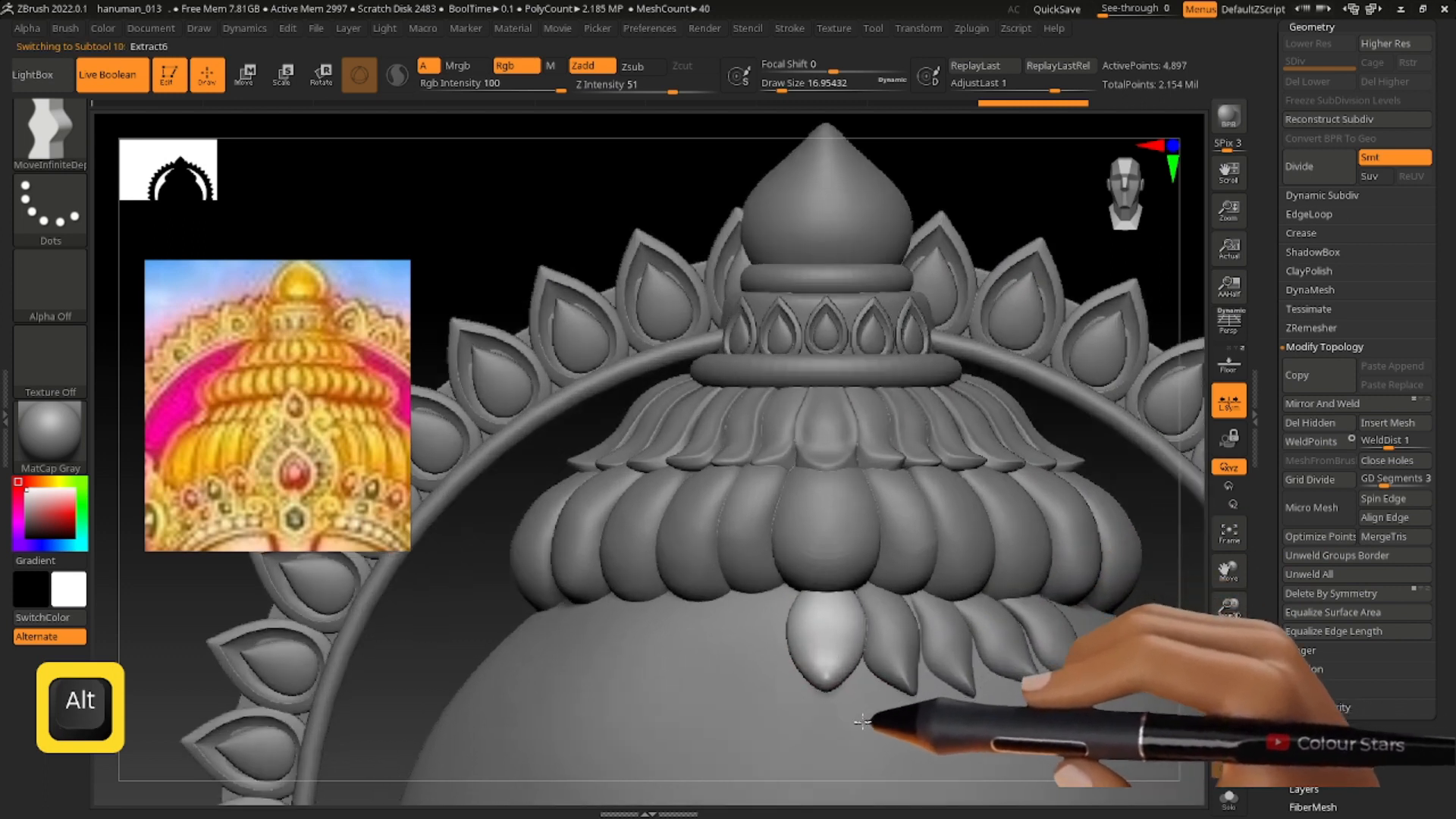
alt+right_drag(834, 662, 845, 661)
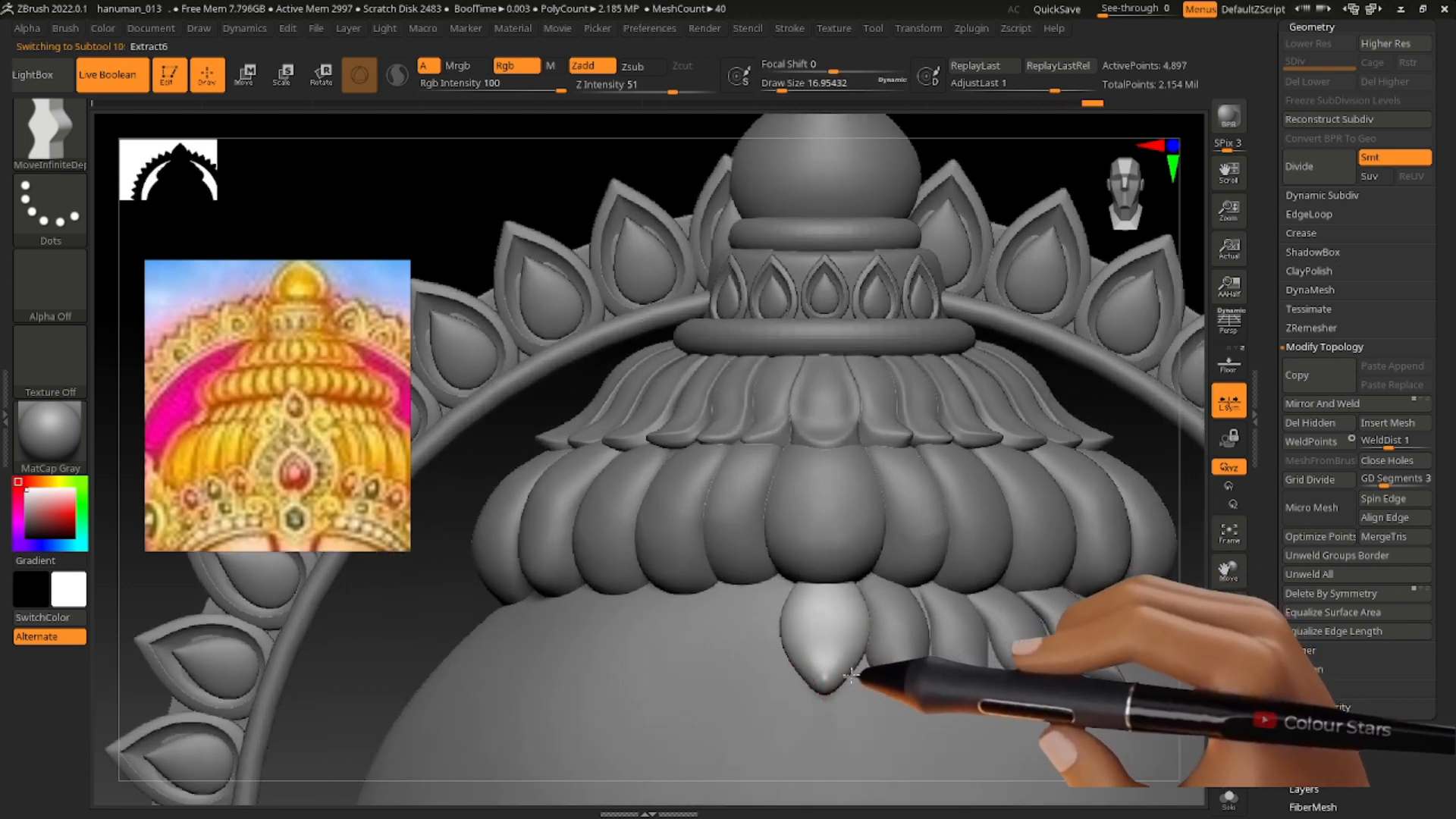
right_drag(884, 615, 834, 612)
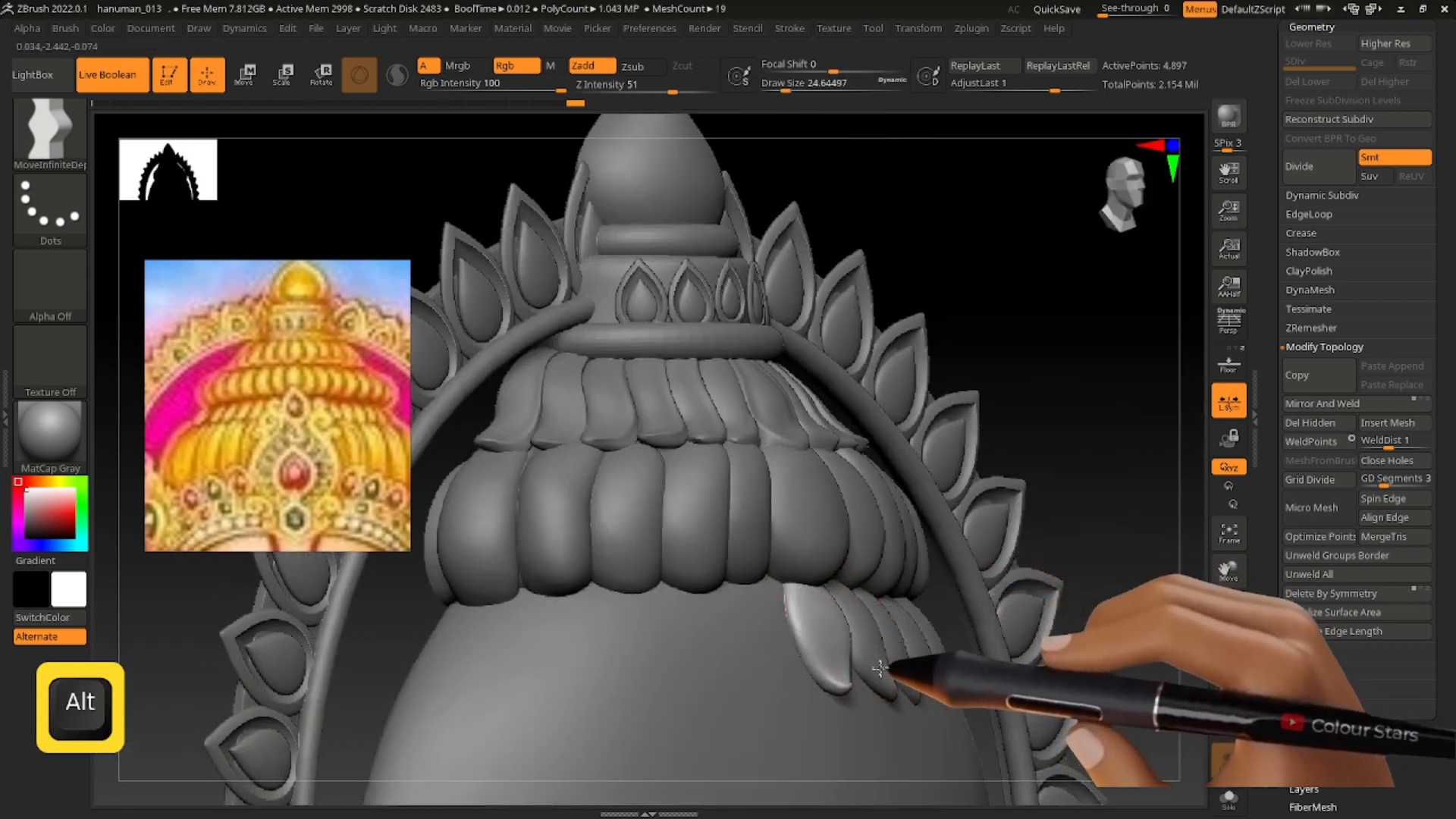
Adjust the shapes of the curved side petals with the MoveInfiniteDepth brush to even out the row.
right_drag(933, 669, 917, 614)
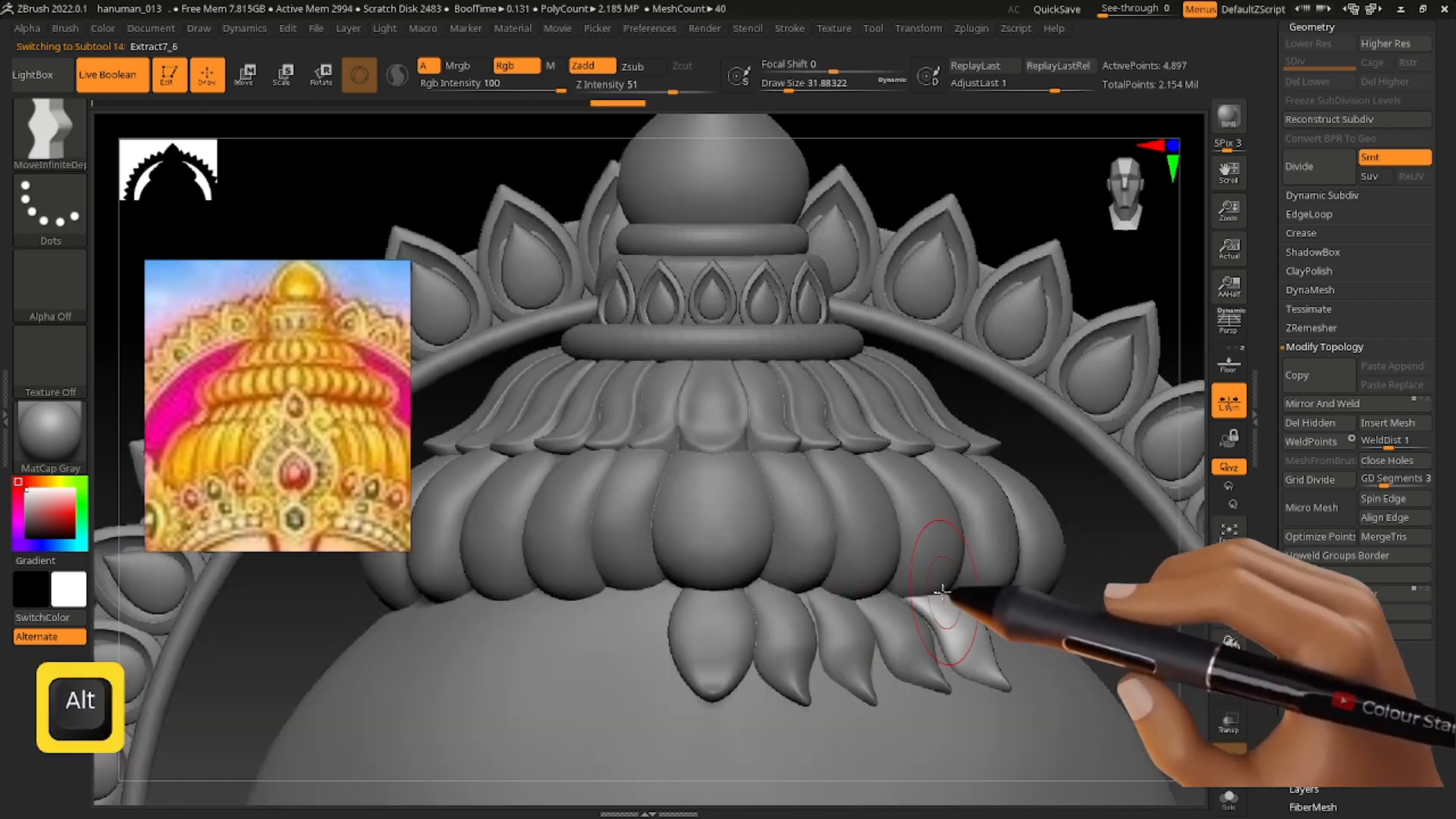
alt+click(838, 631)
mouse_move(835, 628)
right_down()
mouse_move(810, 608)
mouse_move(820, 598)
right_up()
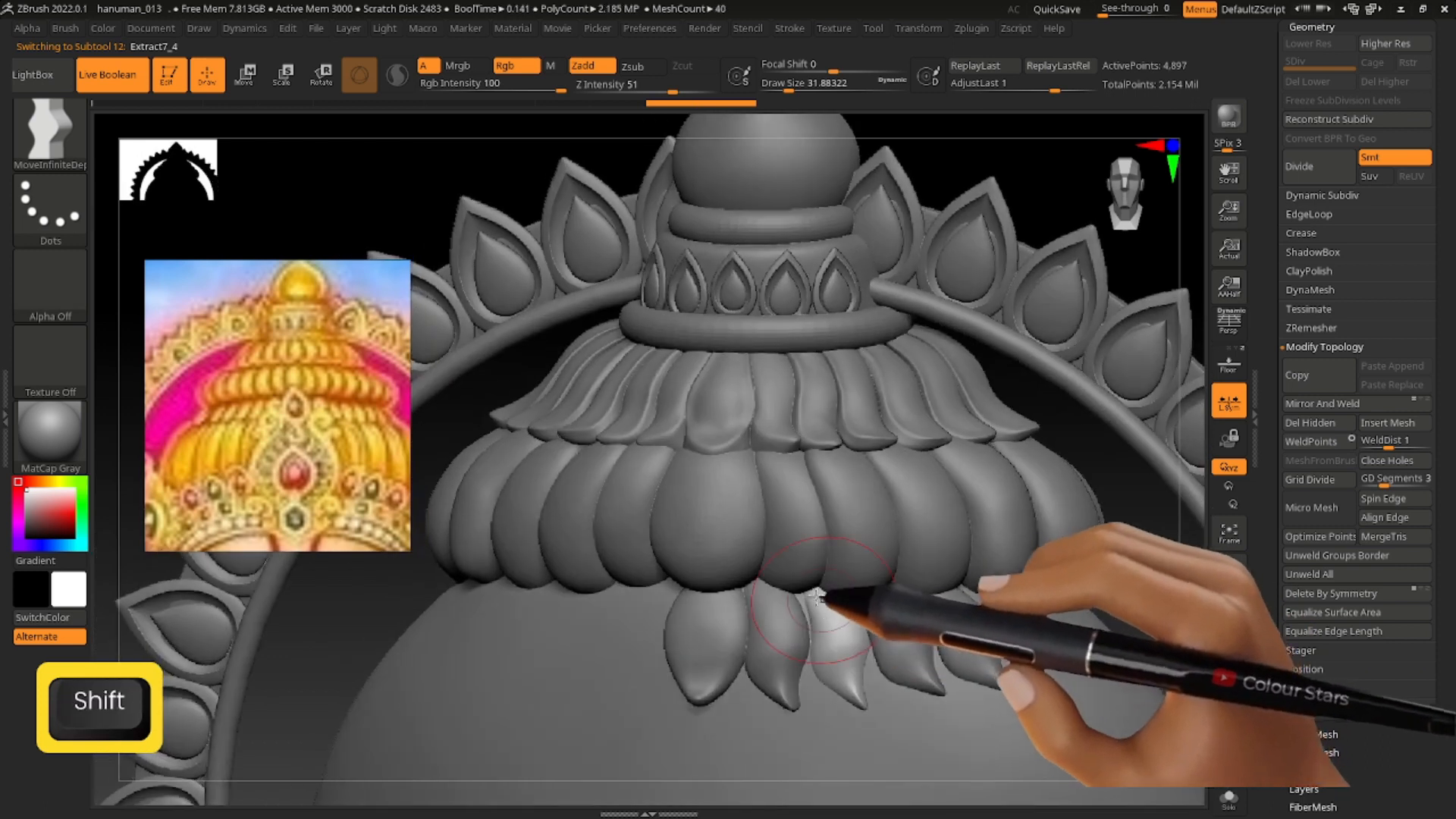
key(s)
mouse_move(818, 652)
right_down()
mouse_move(844, 599)
mouse_move(827, 680)
right_up()
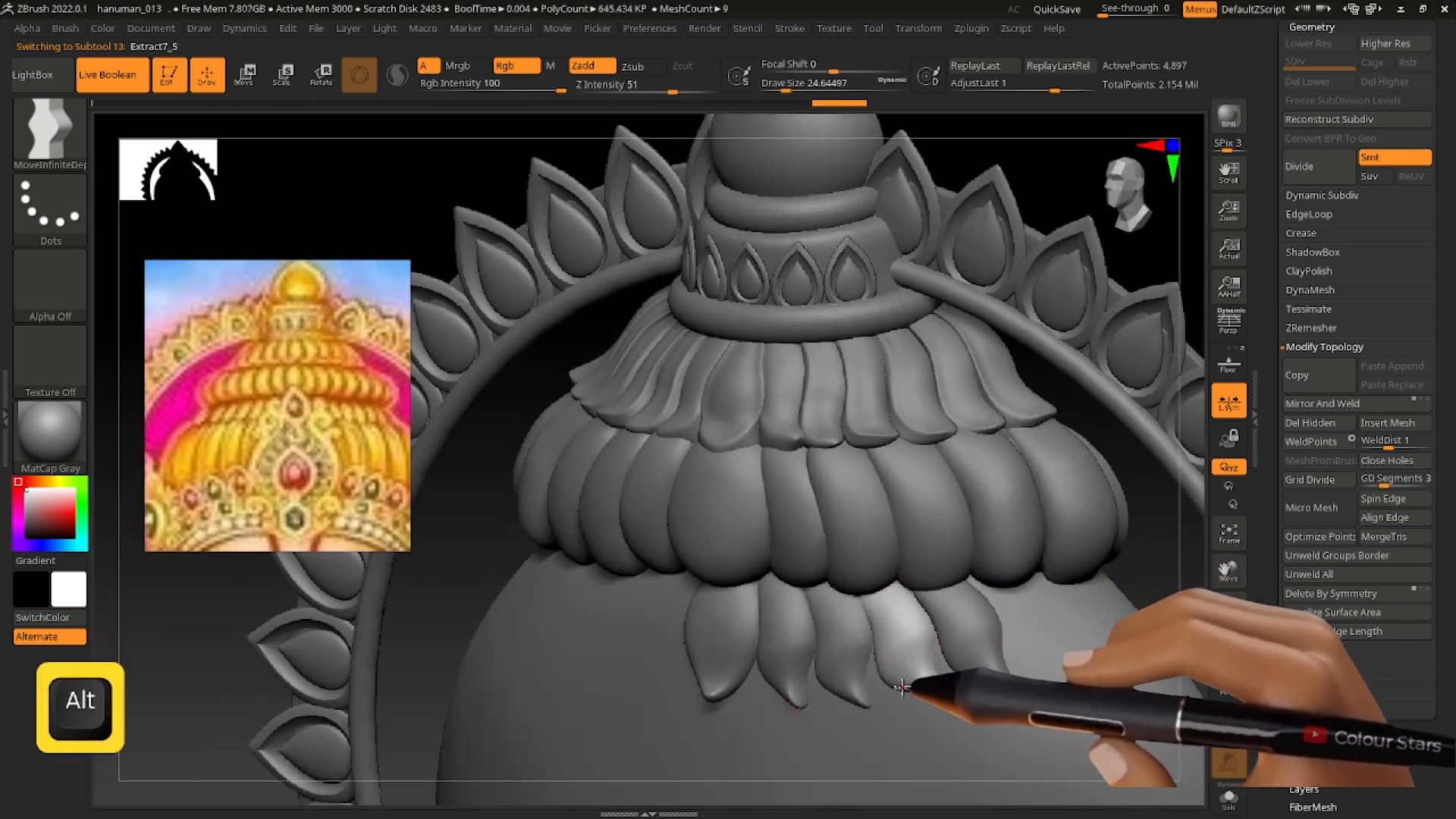
Duplicate the outermost curved petal and rotate and move the copy along the dome to extend the row.
shift+right_drag(963, 574, 1035, 616)
key(w)
key(ctrl+shift+d)
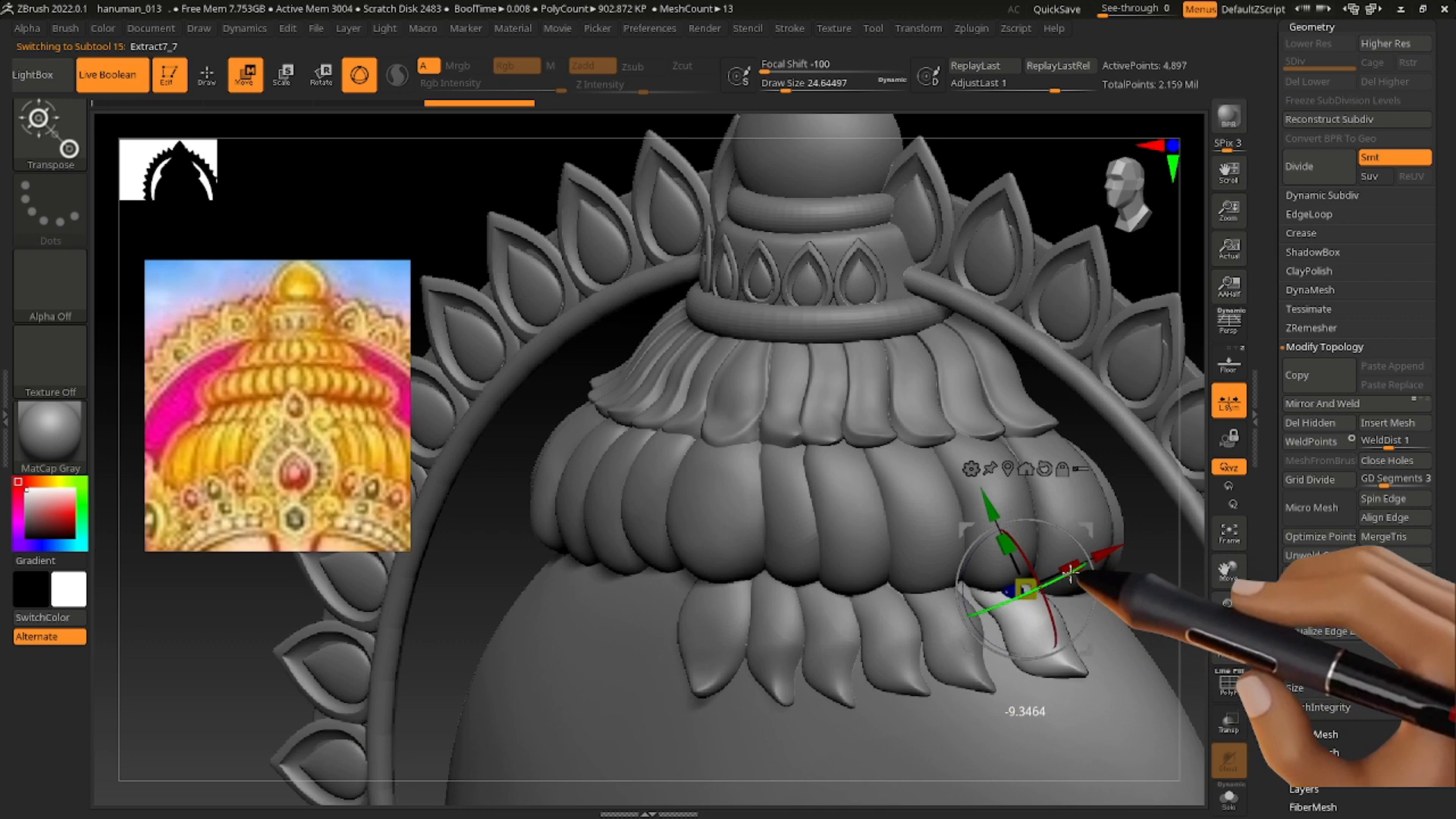
shift+right_drag(1073, 548, 1009, 599)
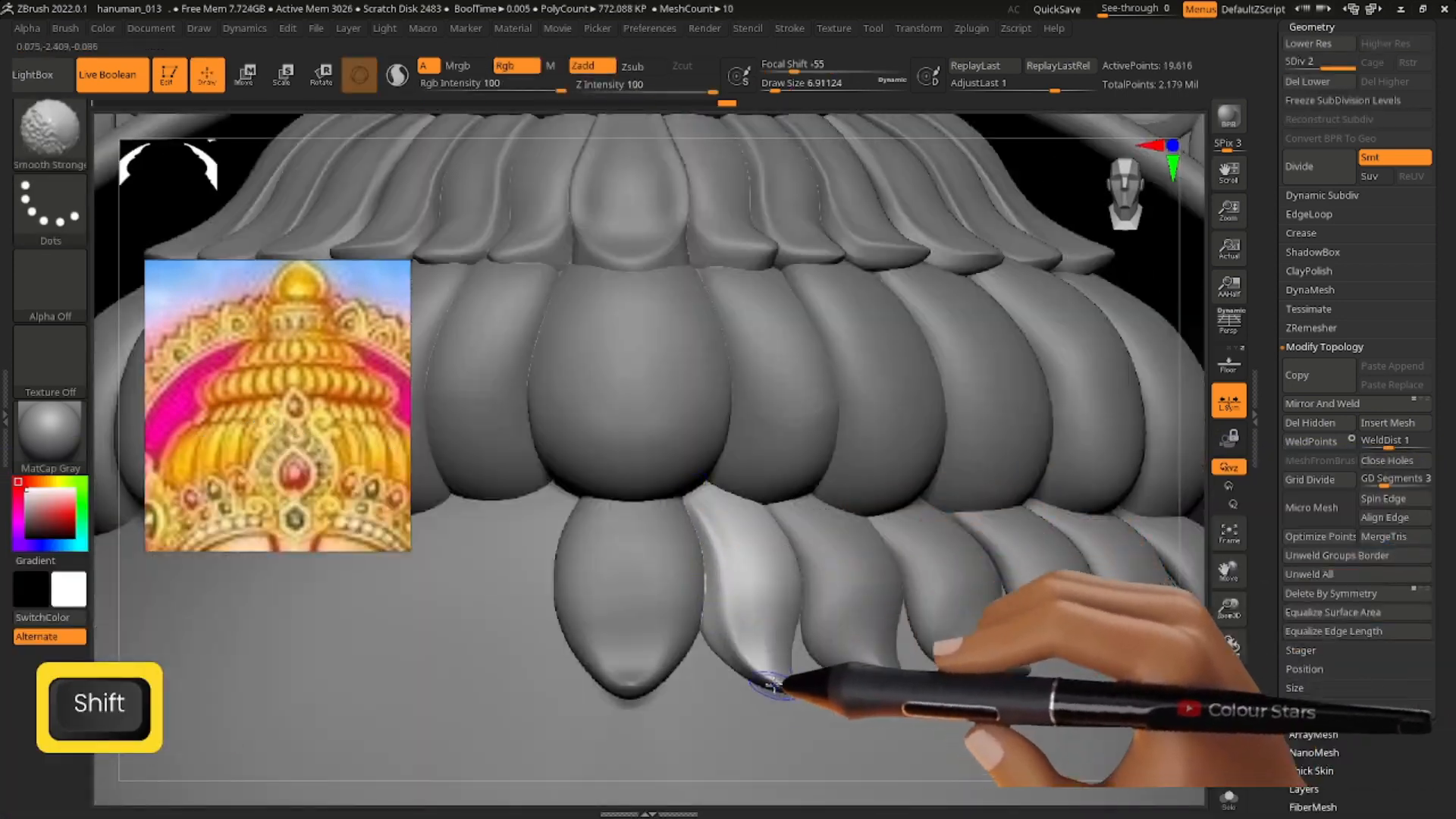
Define and smooth the edge creases on the second and third curved side petals, subdividing the third for detail.
alt+click(818, 577)
key(s)
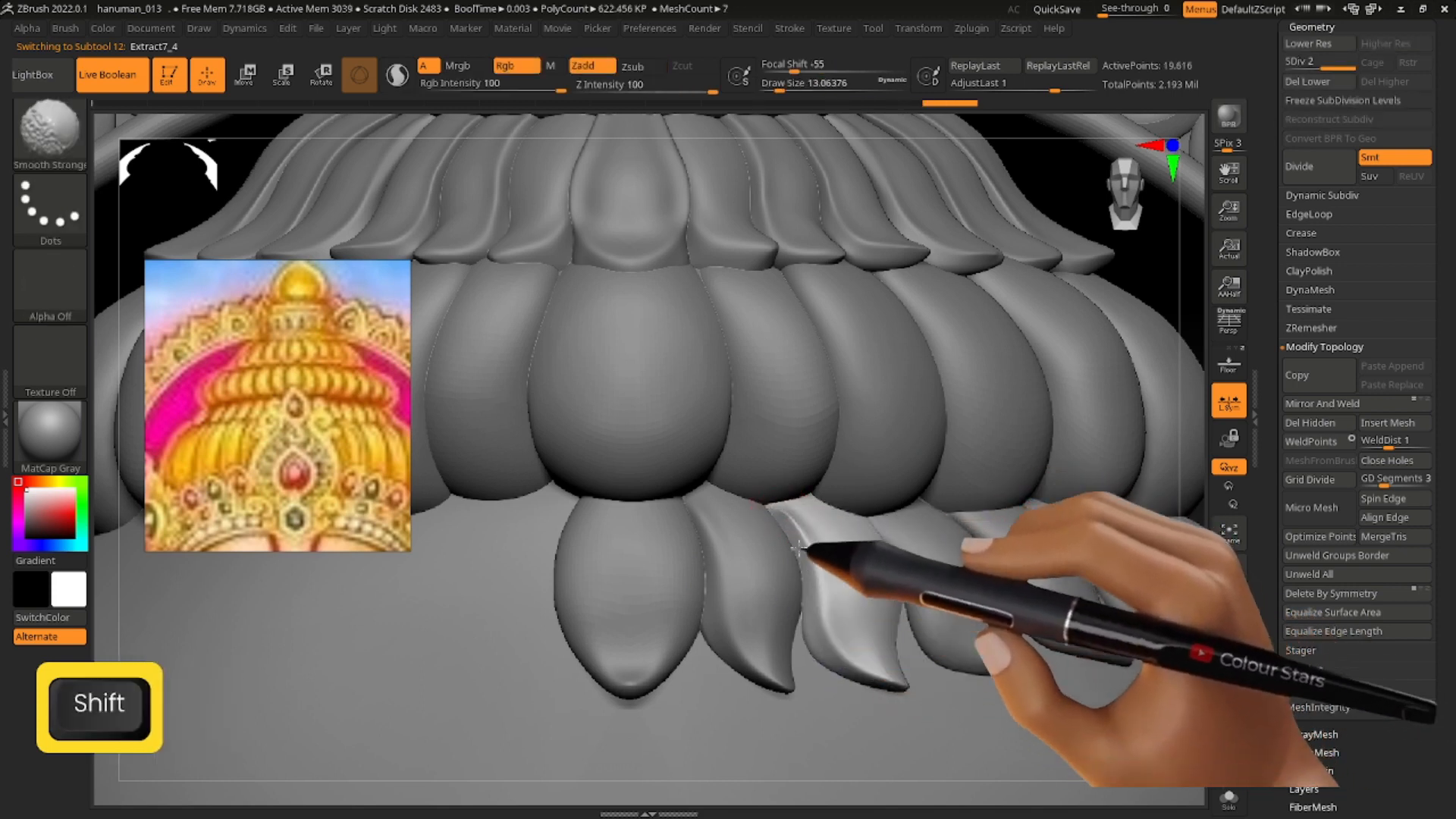
alt+click(908, 550)
key(s)
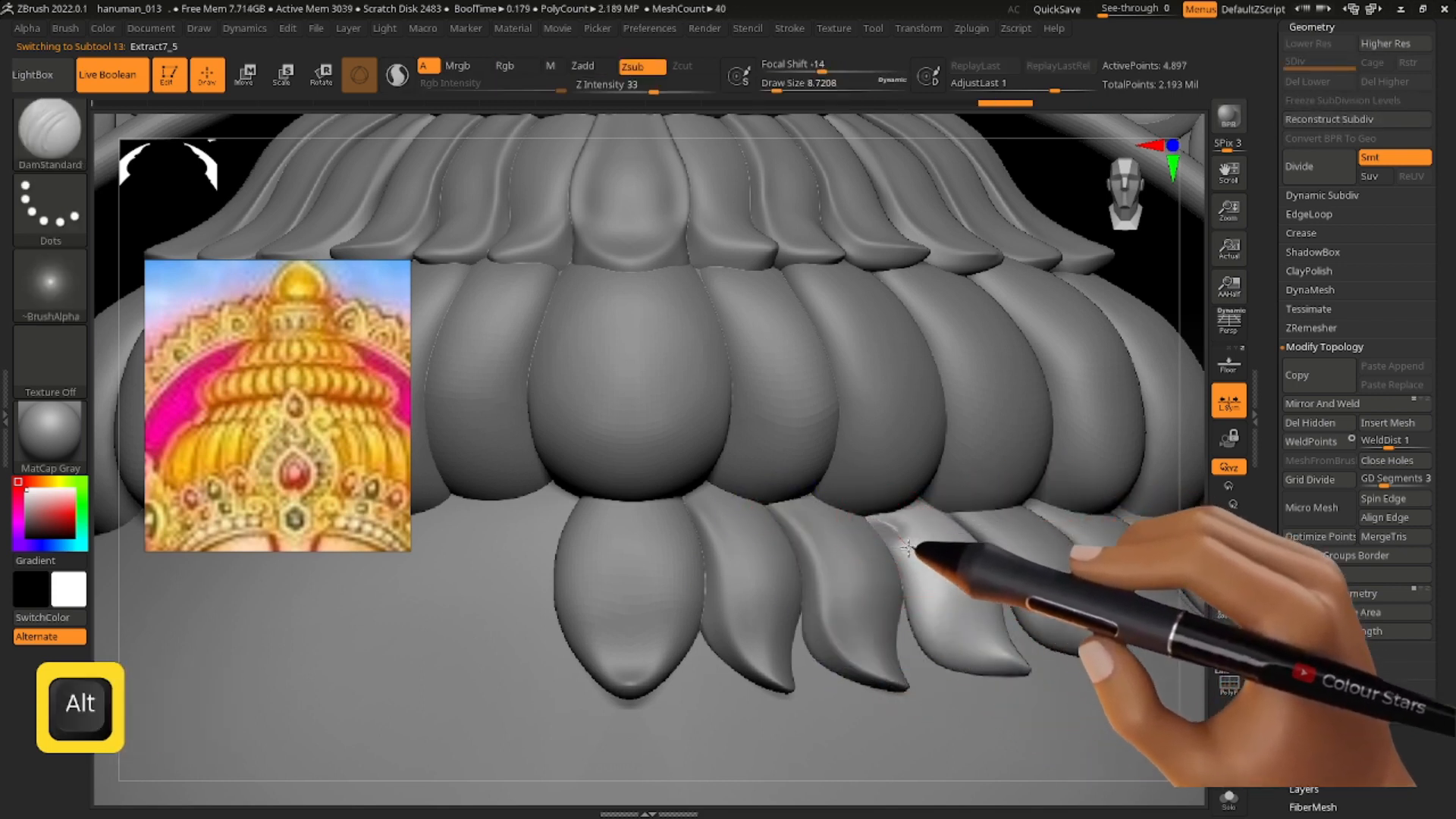
key(ctrl+d)
key(shift)
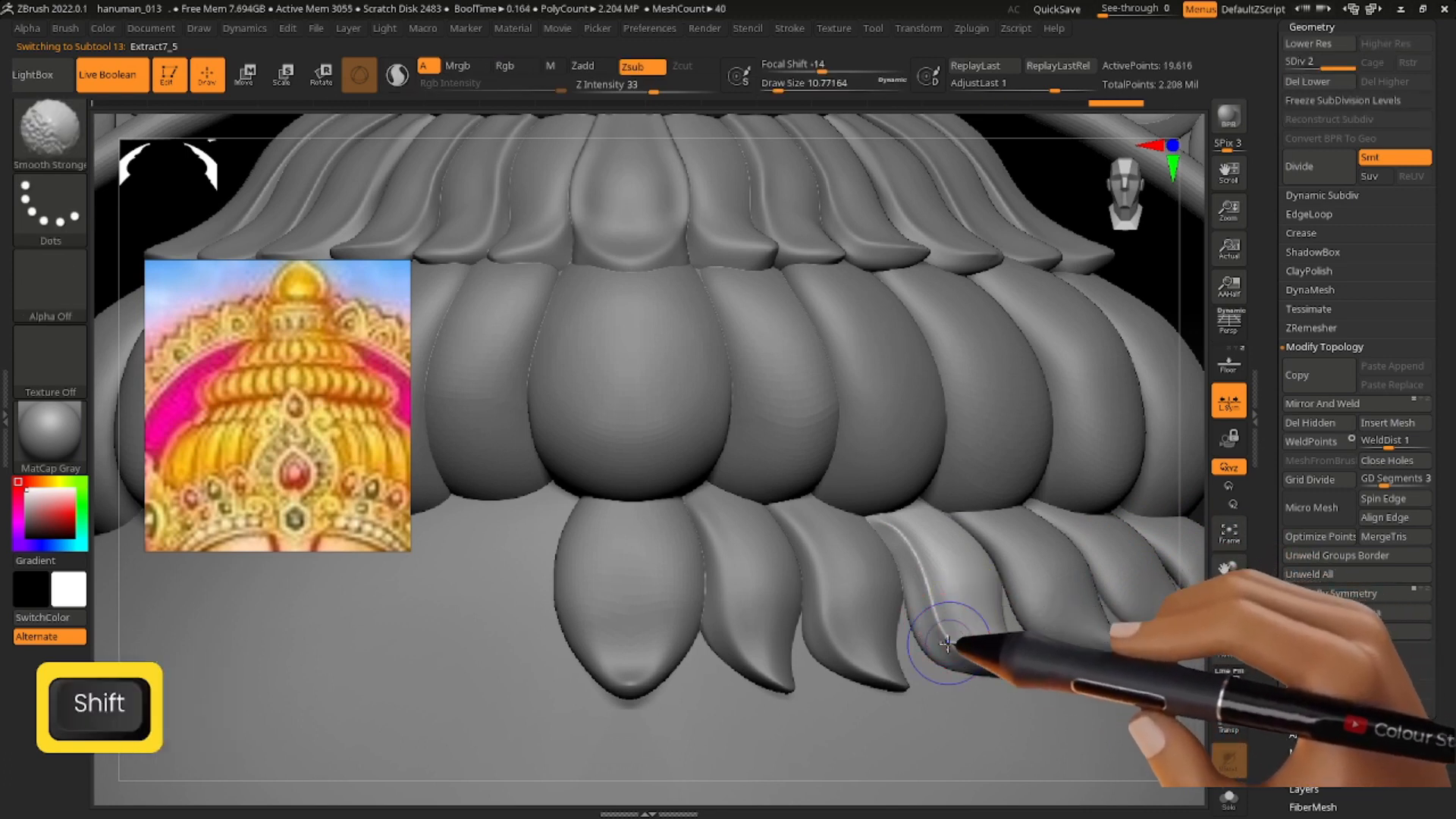
Carve DamStandard creases along the edges of the fourth curved side petal and subdivide it.
alt+drag(1006, 592, 876, 589)
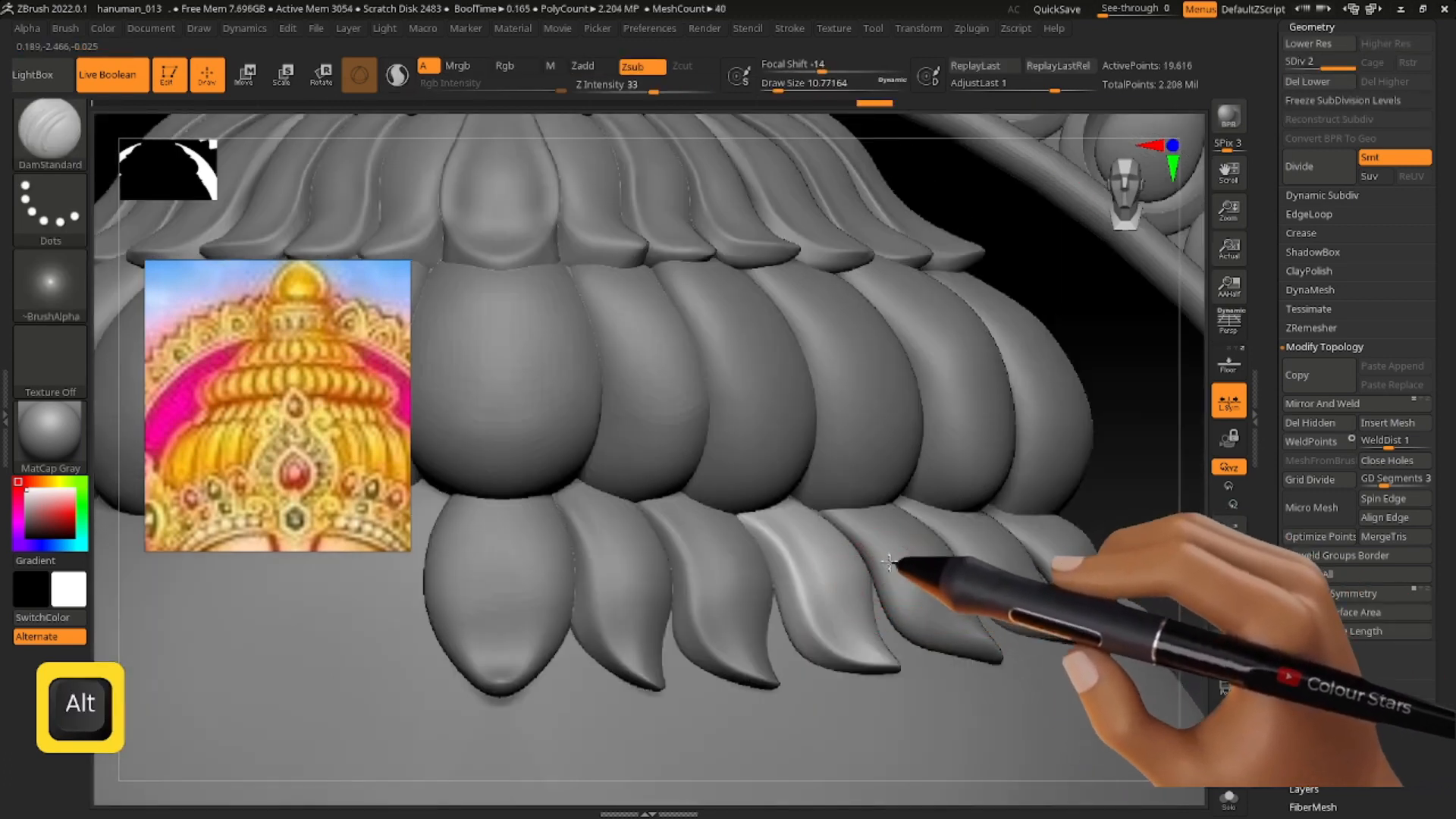
alt+click(889, 561)
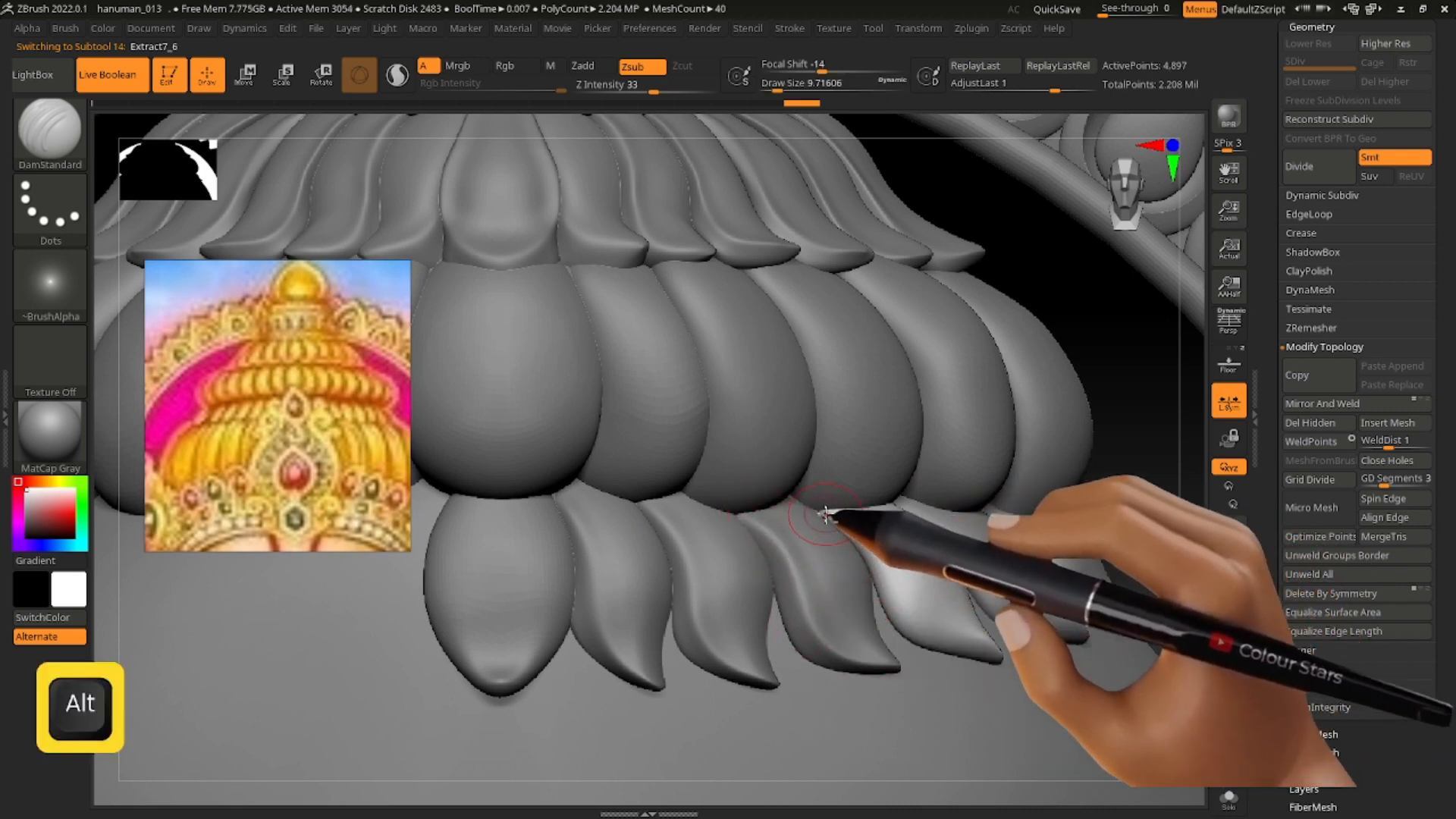
key(s)
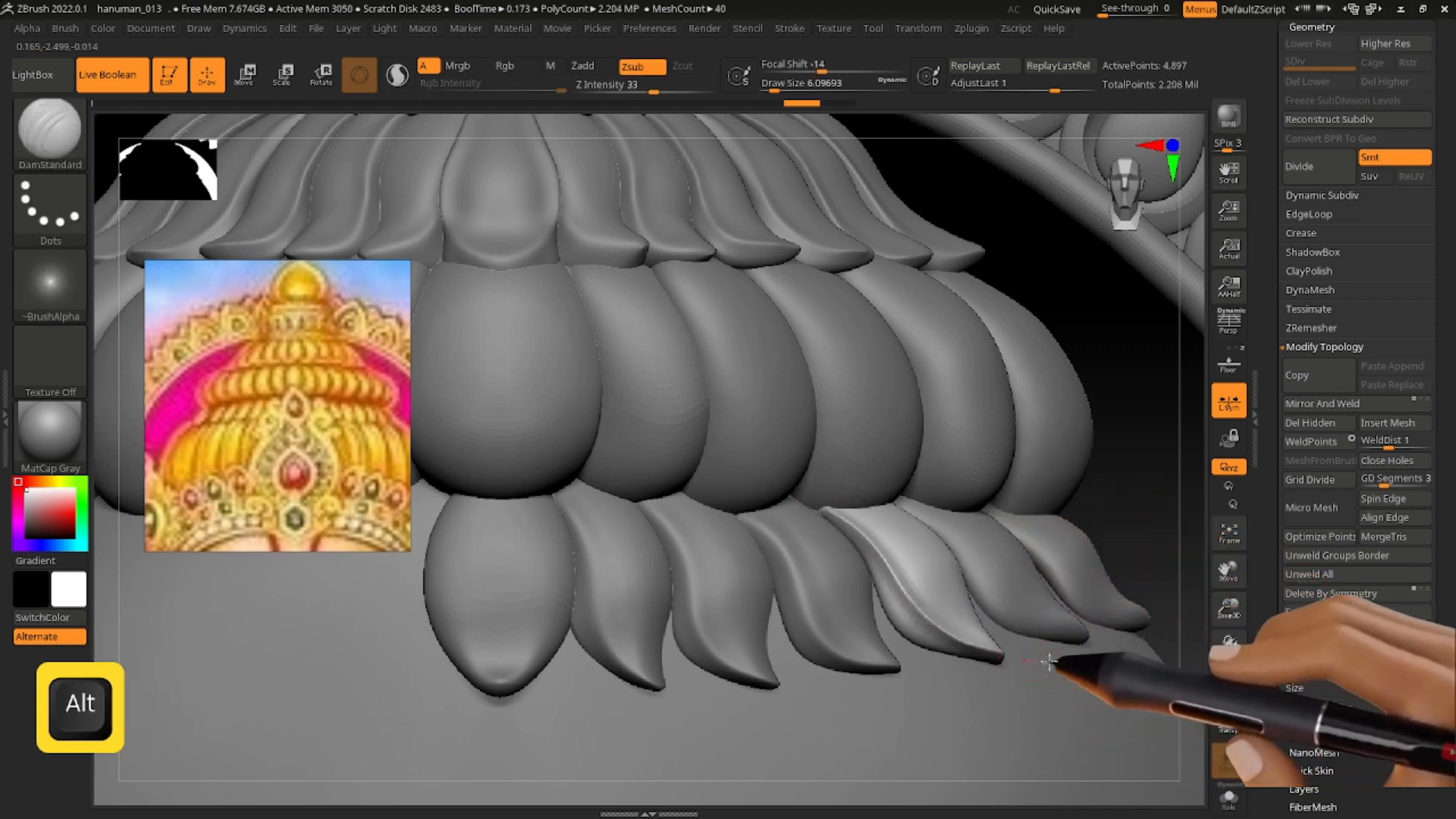
key(ctrl+d)
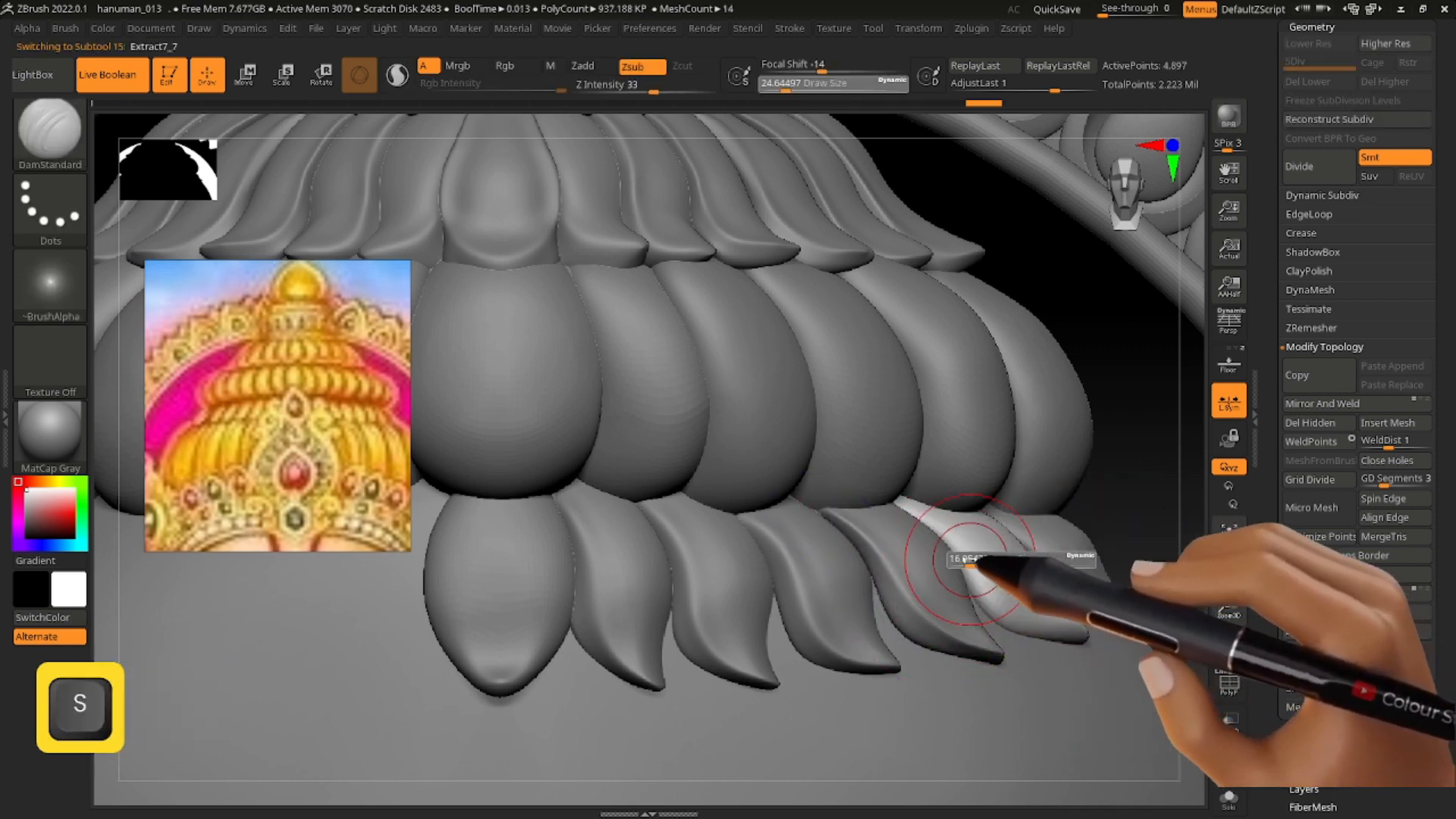
Carve and smooth edge creases on the fifth curved side petal, with the petal at subdivision level 2.
key(s)
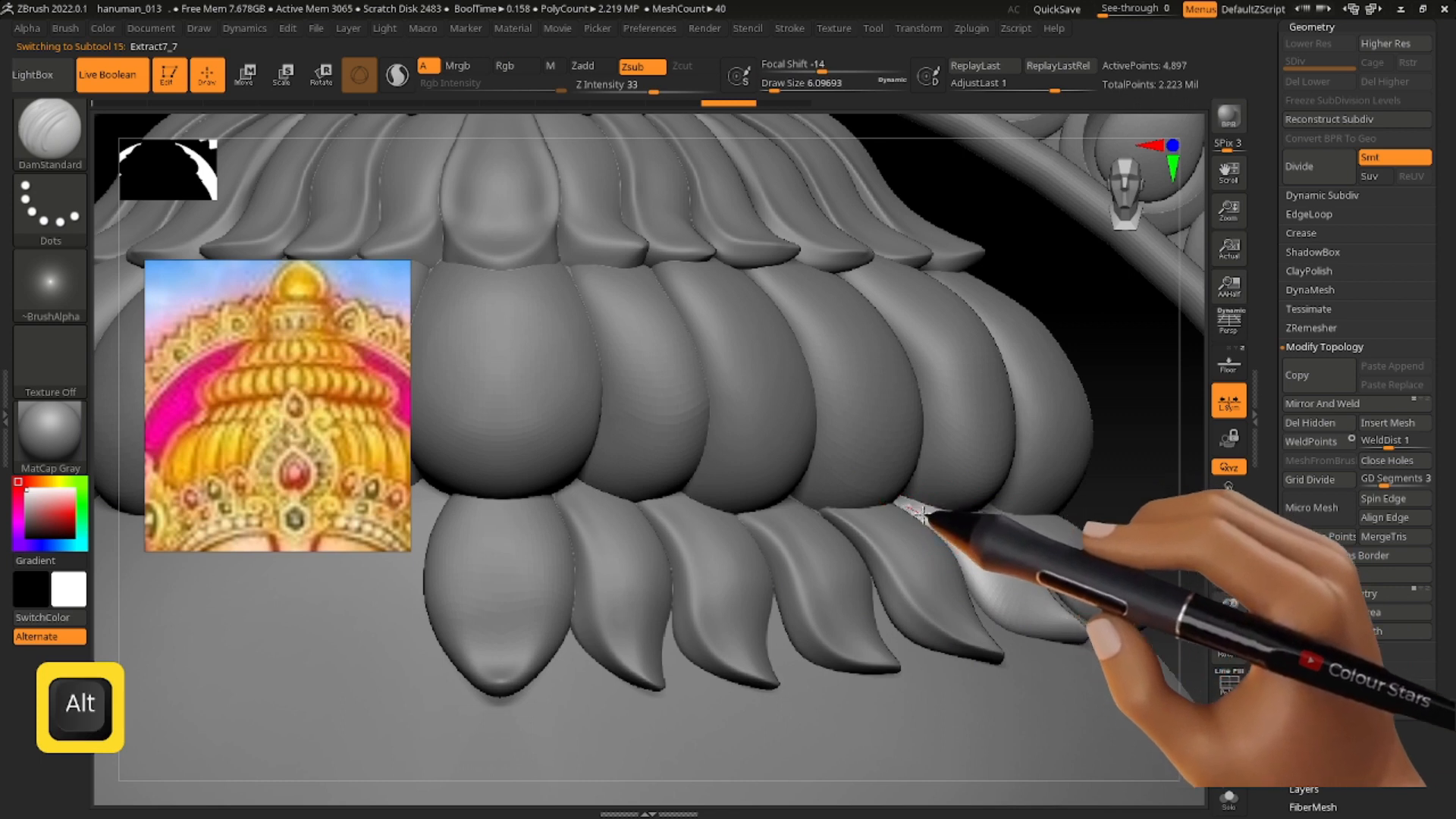
key(shift)
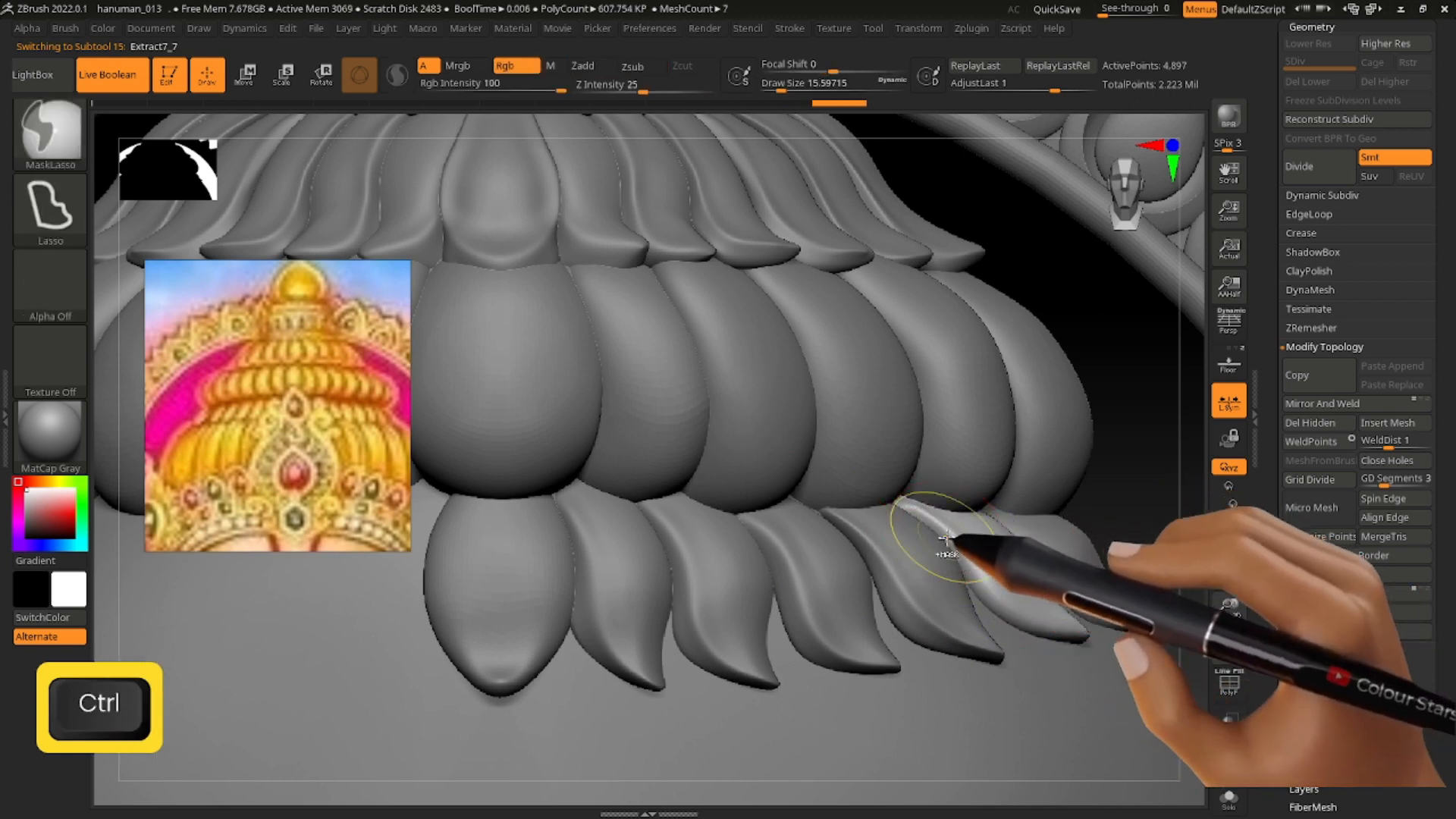
key(ctrl+z)
key(shift)
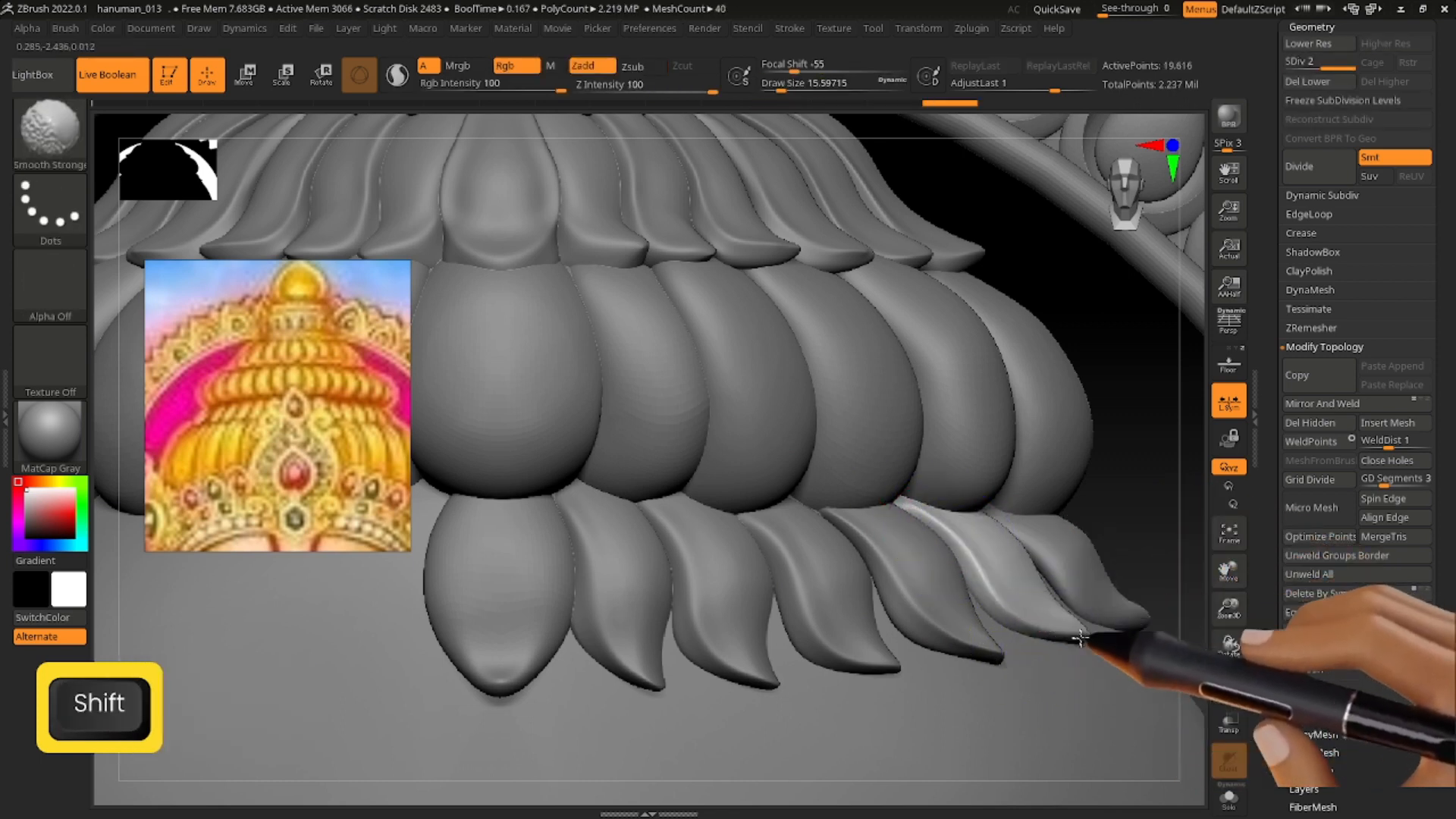
Carve an edge crease on the outermost curved petal at subdivision level 2 and smooth its surface.
alt+click(1031, 540)
key(s)
key(ctrl+z)
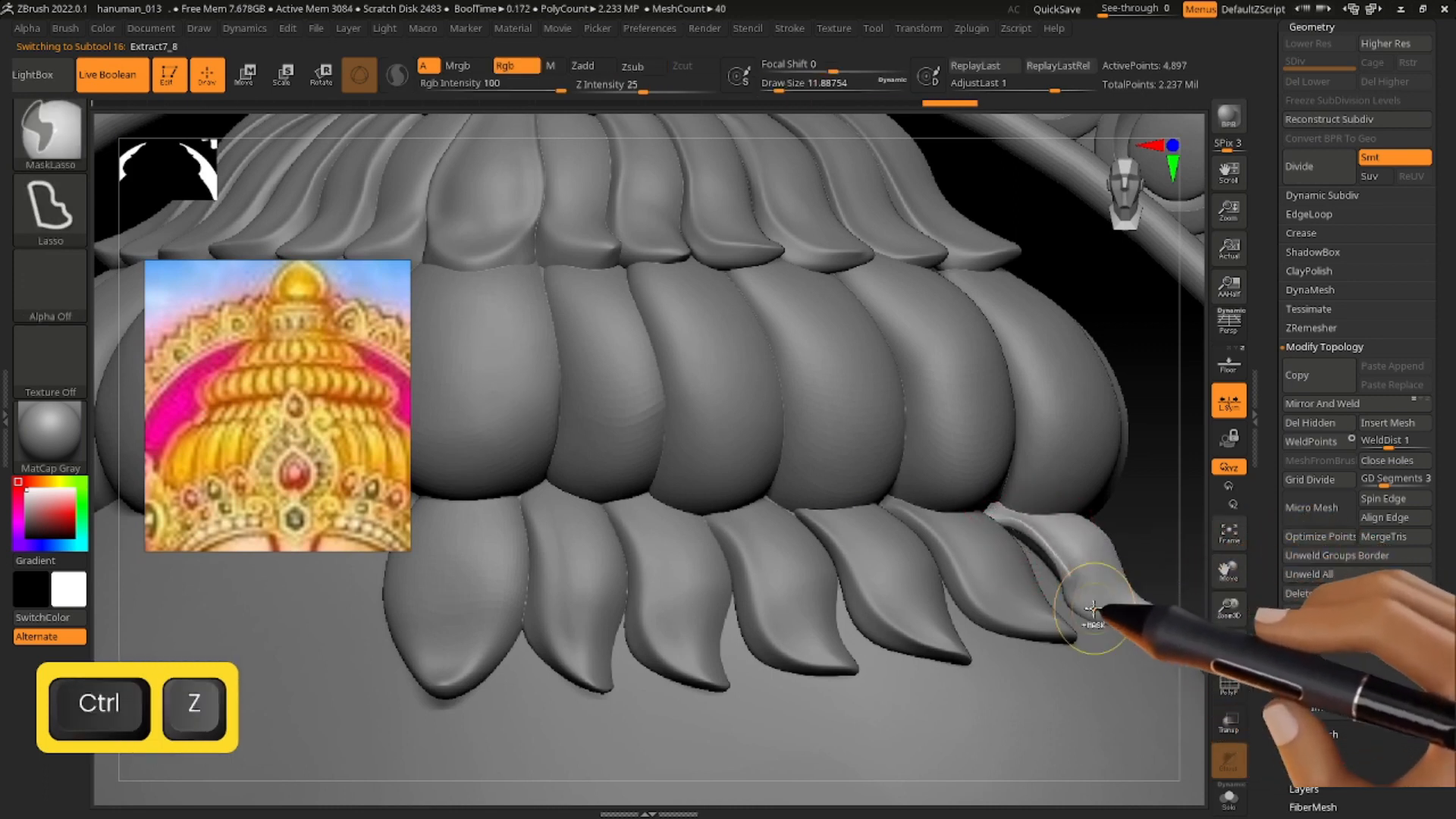
key(s)
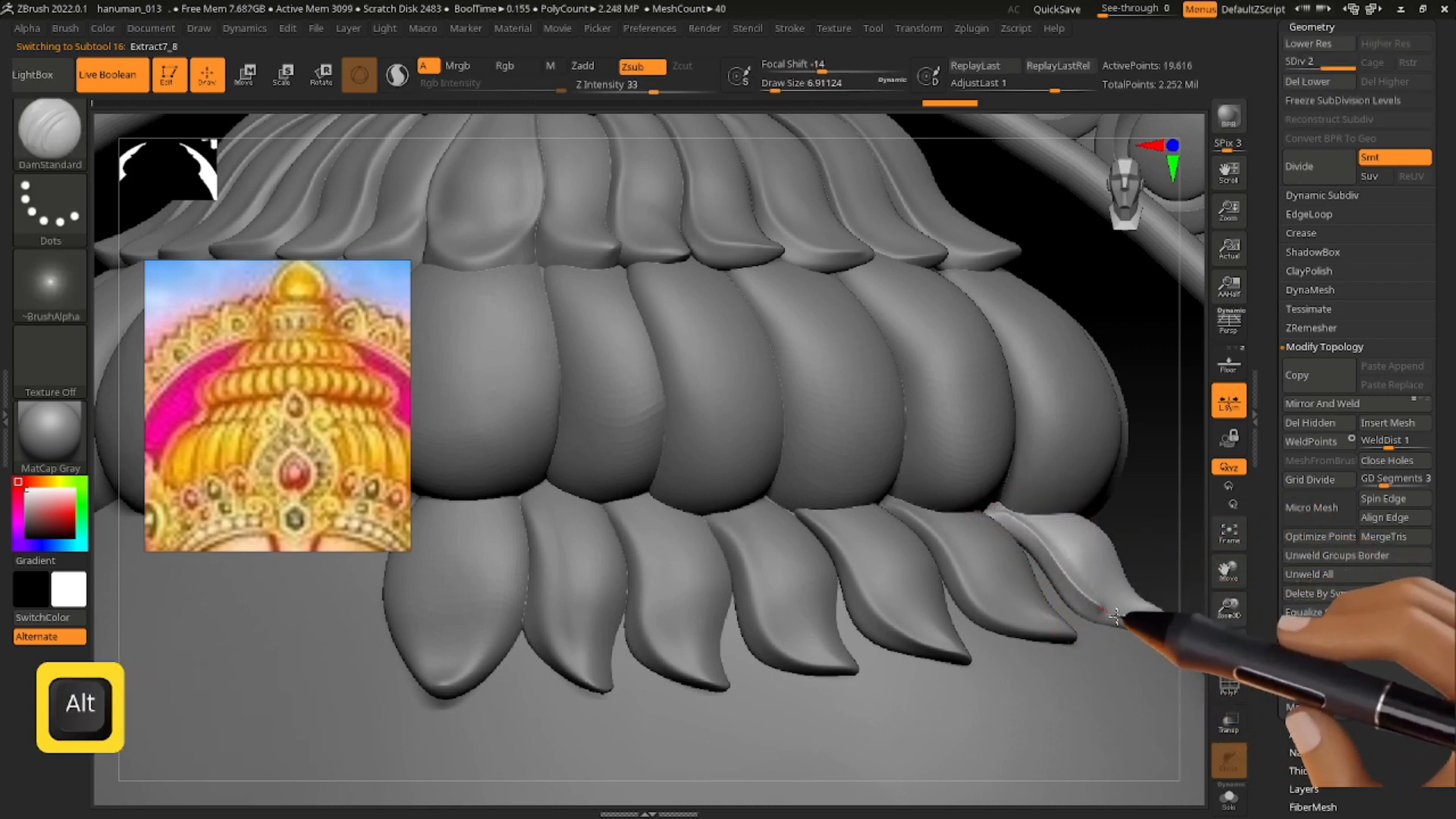
key(shift)
right_drag(1062, 568, 1045, 555)
shift+drag(1061, 568, 1046, 555)
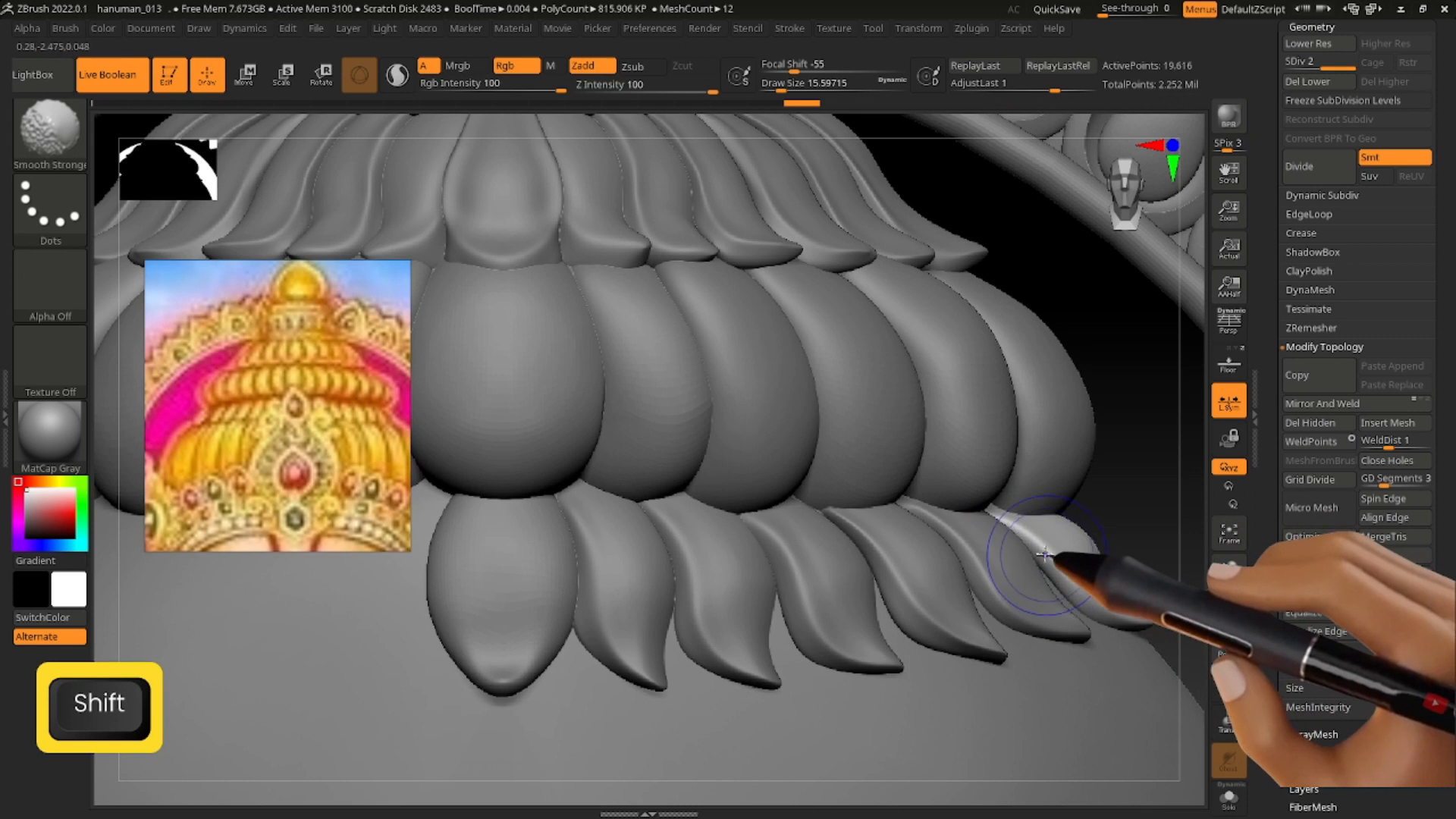
Subdivide the central petal, carve a DamStandard crease around its inner edge and smooth it.
alt+right_drag(1007, 530, 928, 663)
alt+click(714, 625)
key(s)
key(ctrl+d)
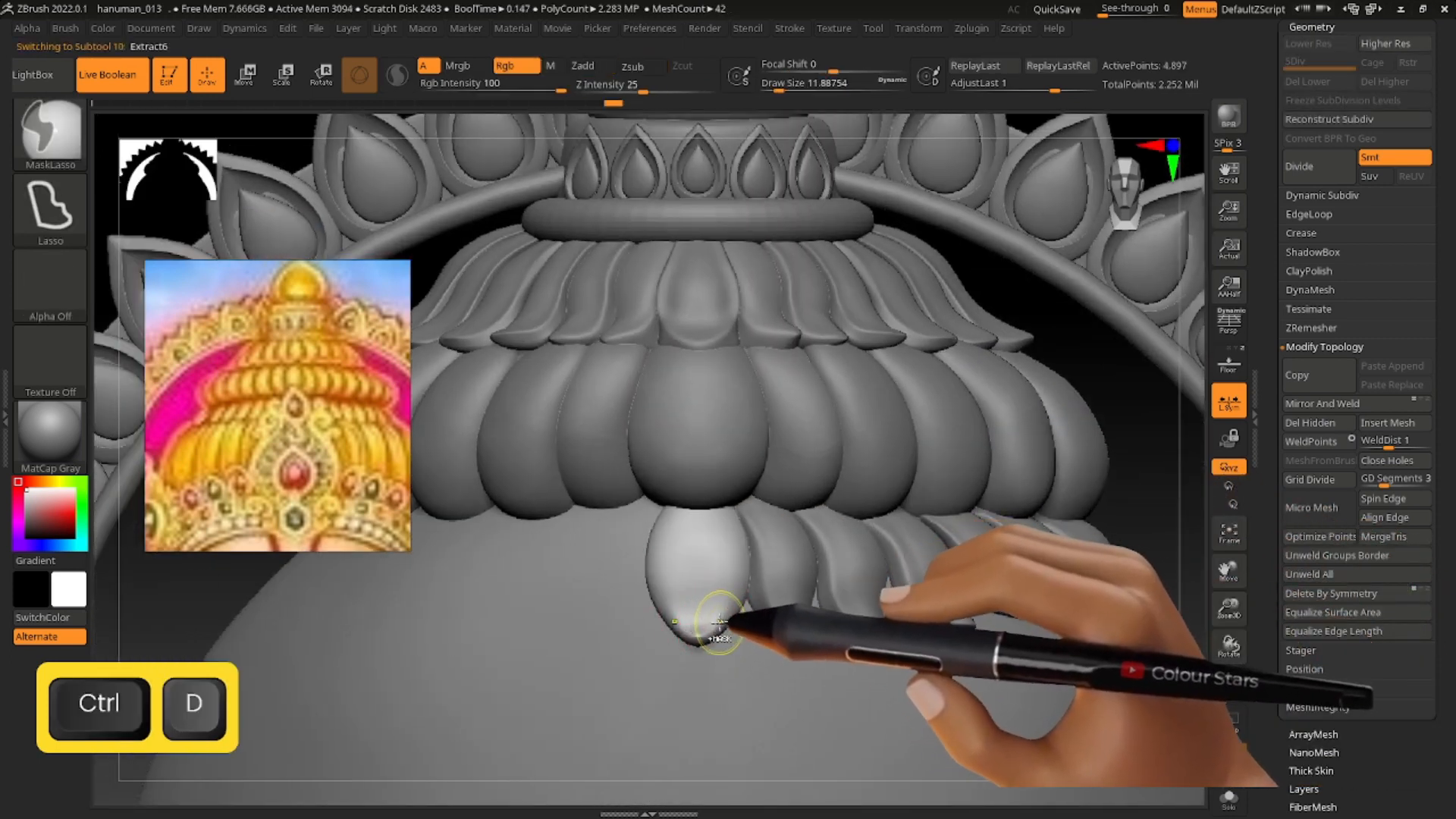
alt+drag(743, 593, 742, 507)
key(s)
click(680, 586)
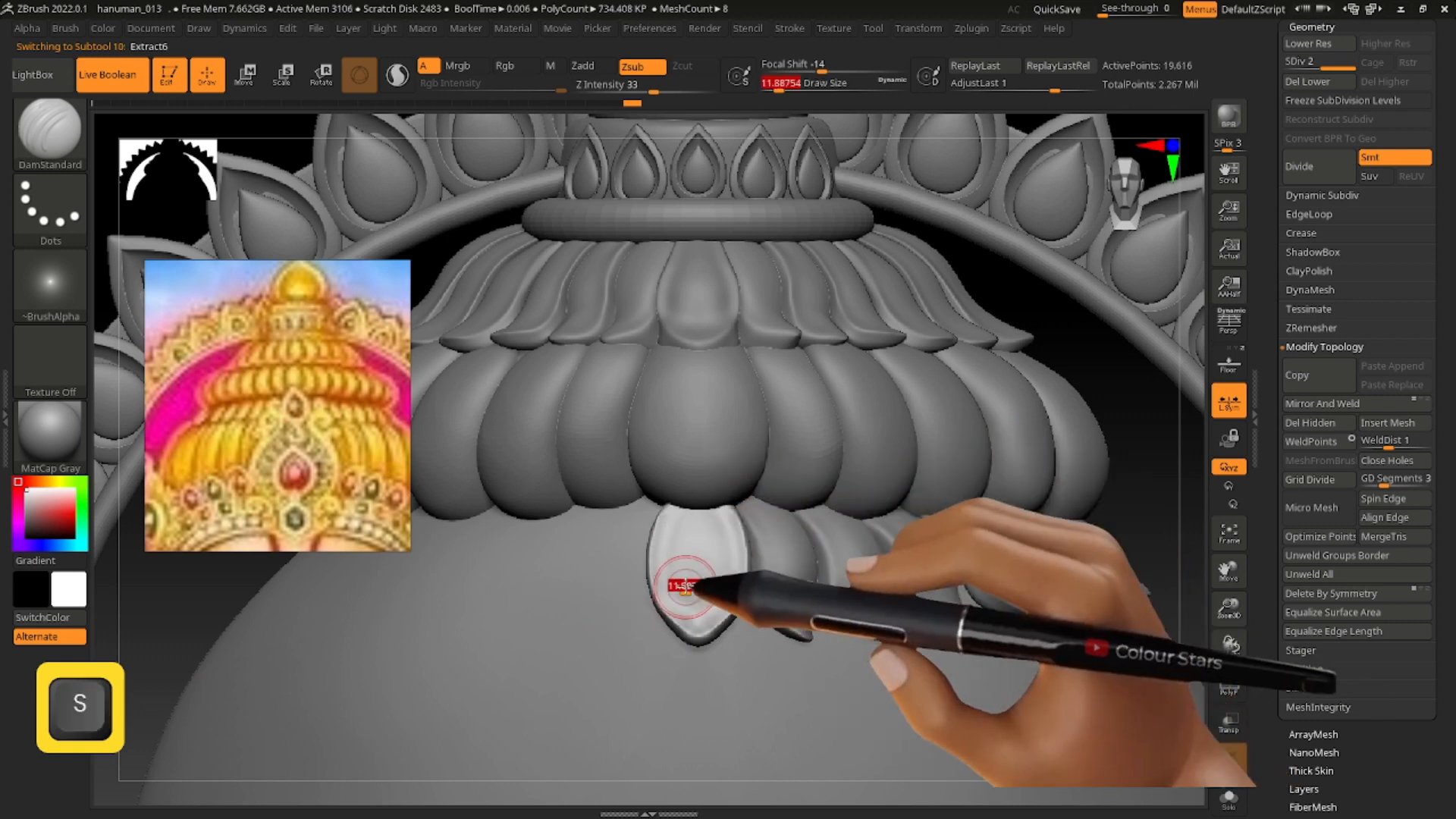
mouse_move(712, 618)
shift+mouse_down()
mouse_move(740, 569)
mouse_move(706, 585)
mouse_move(834, 607)
shift+mouse_up()
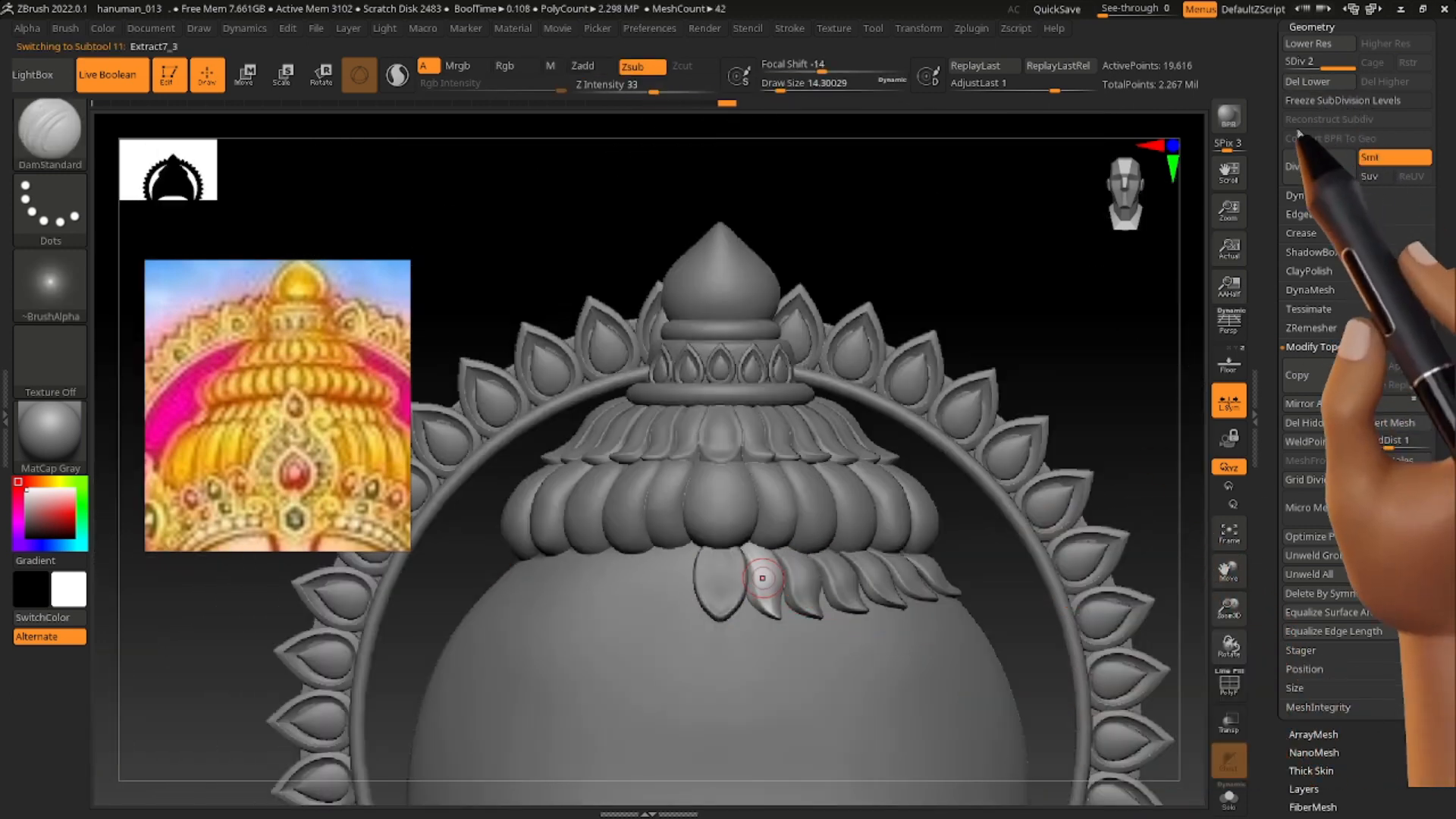
Delete the lower subdivision levels of each curved side petal.
drag(1442, 120, 1248, 187)
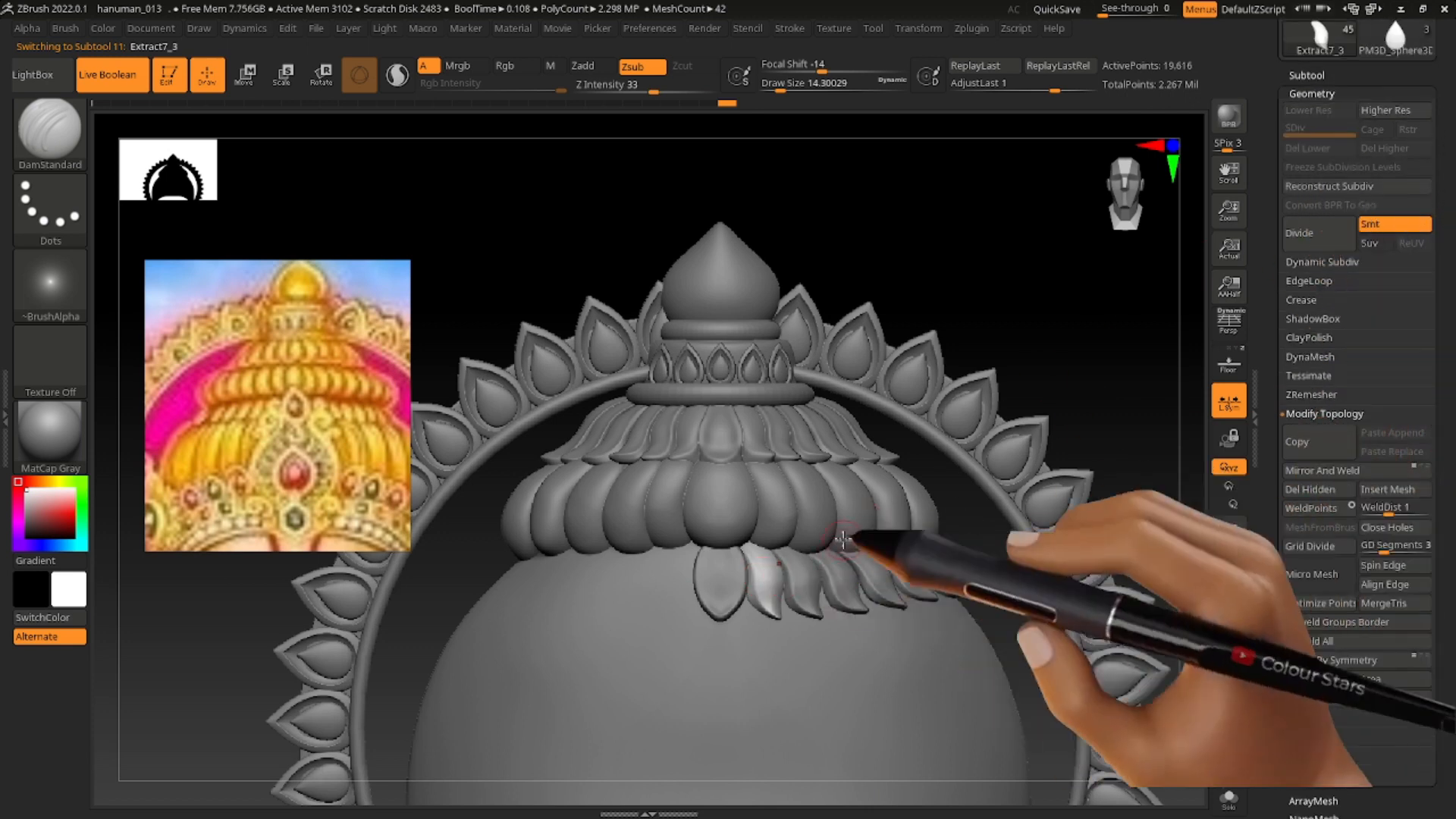
alt+click(804, 588)
alt+click(962, 592)
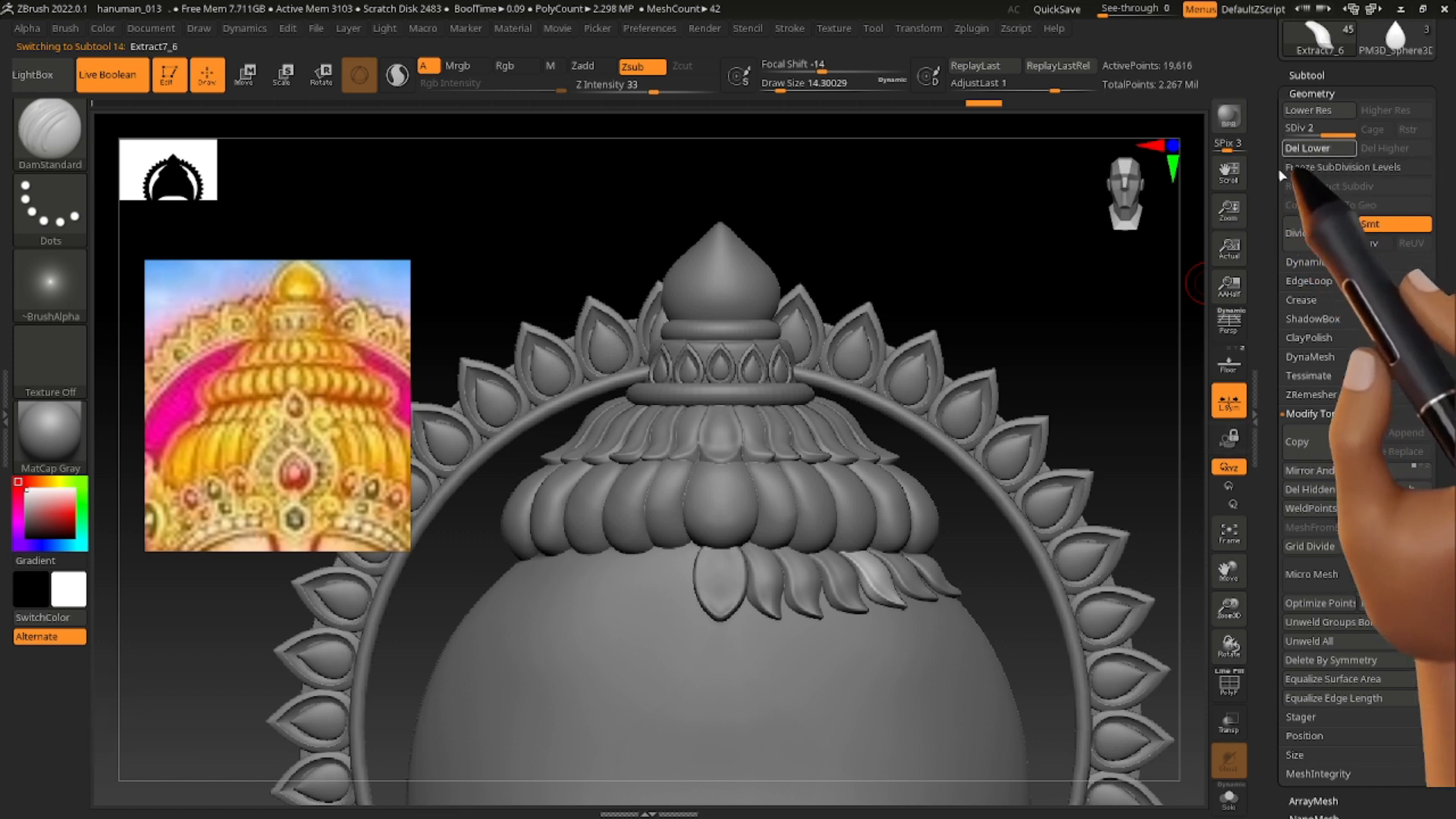
alt+click(918, 574)
click(1316, 156)
alt+click(948, 587)
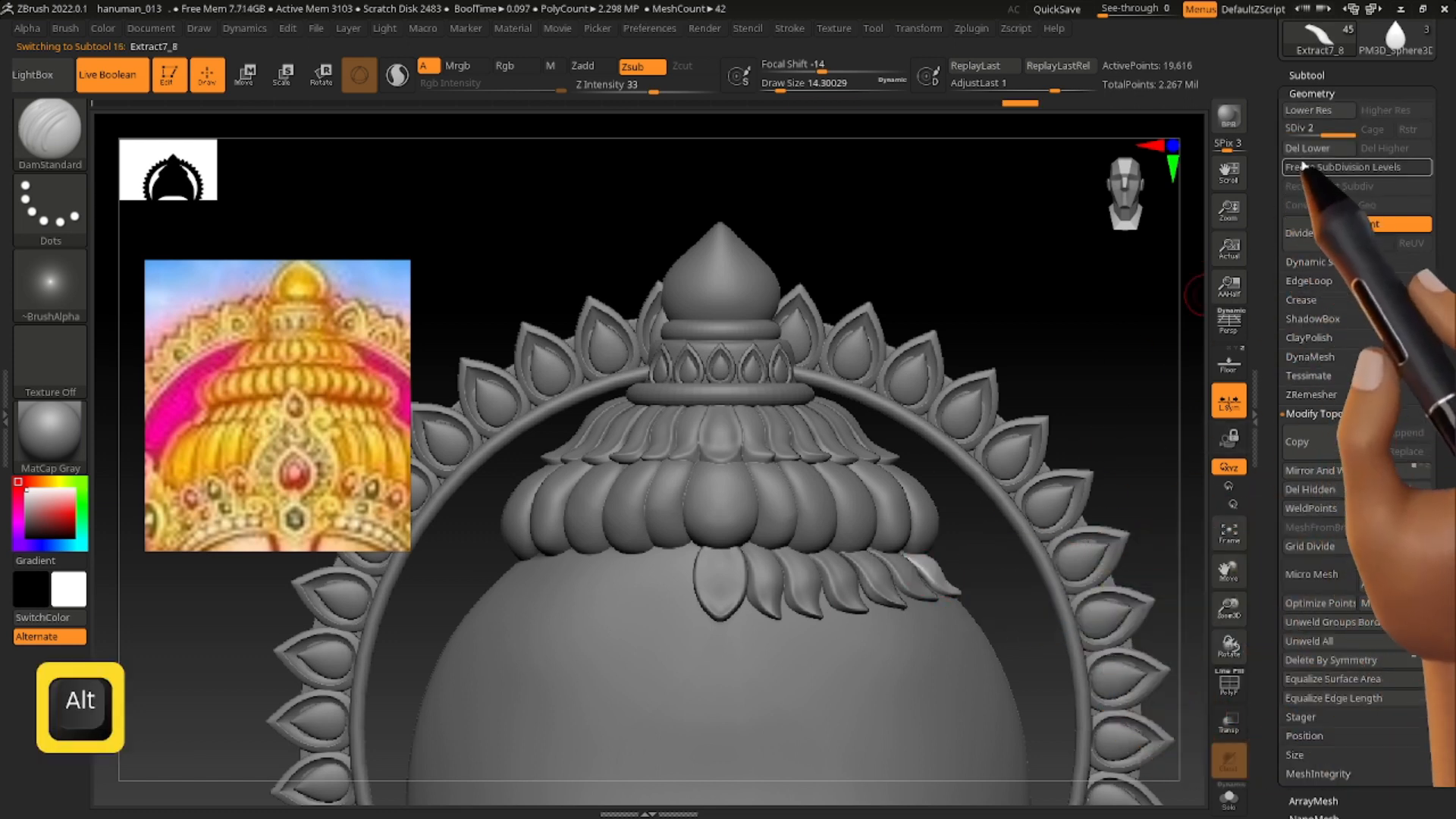
click(1301, 154)
Duplicate the three curved petals nearest the central petal and mirror each copy to the opposite side of the crown.
alt+click(762, 587)
key(ctrl+shift+d)
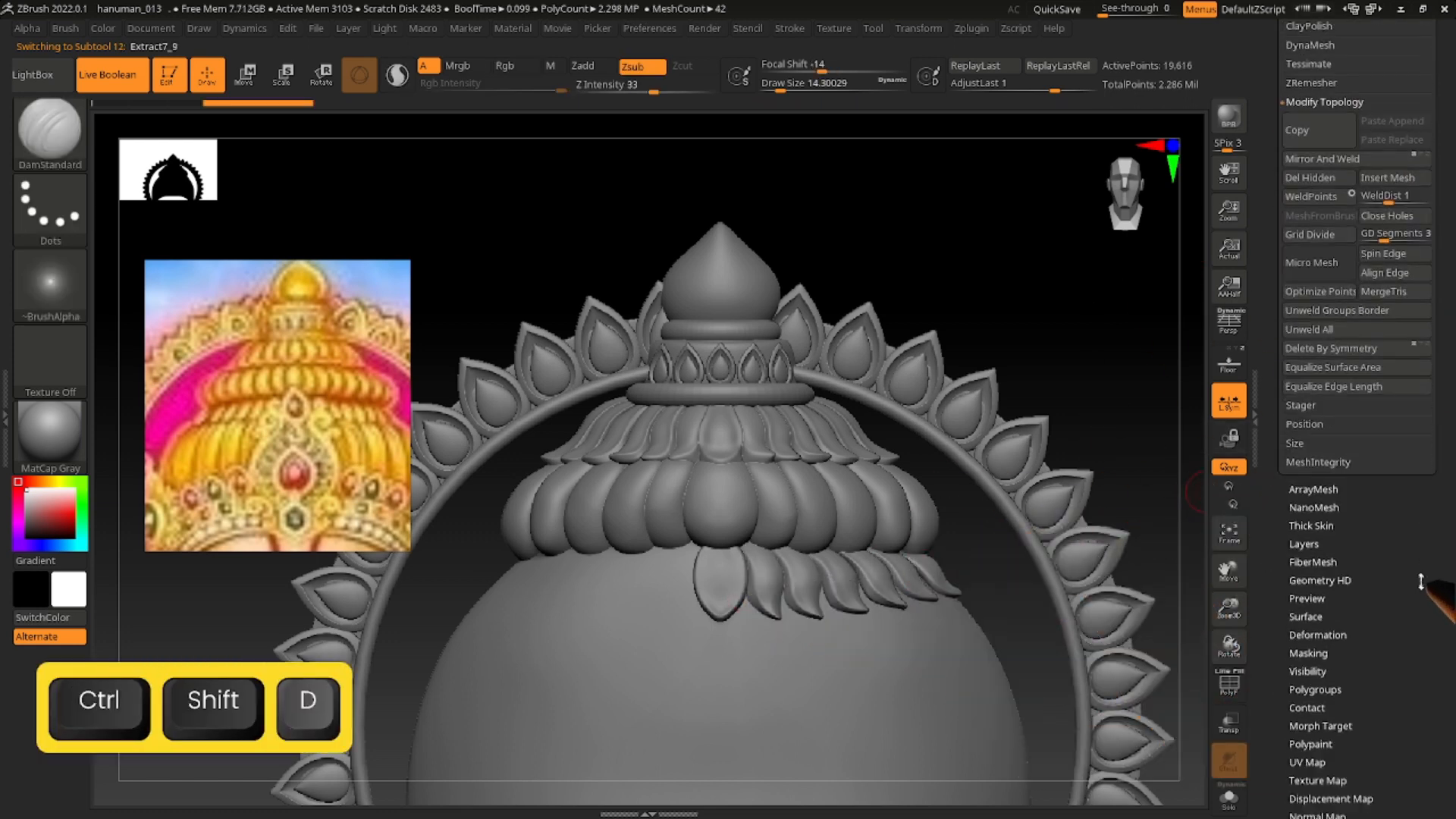
click(1301, 155)
alt+click(807, 589)
key(ctrl+shift+d)
click(1311, 157)
alt+click(880, 587)
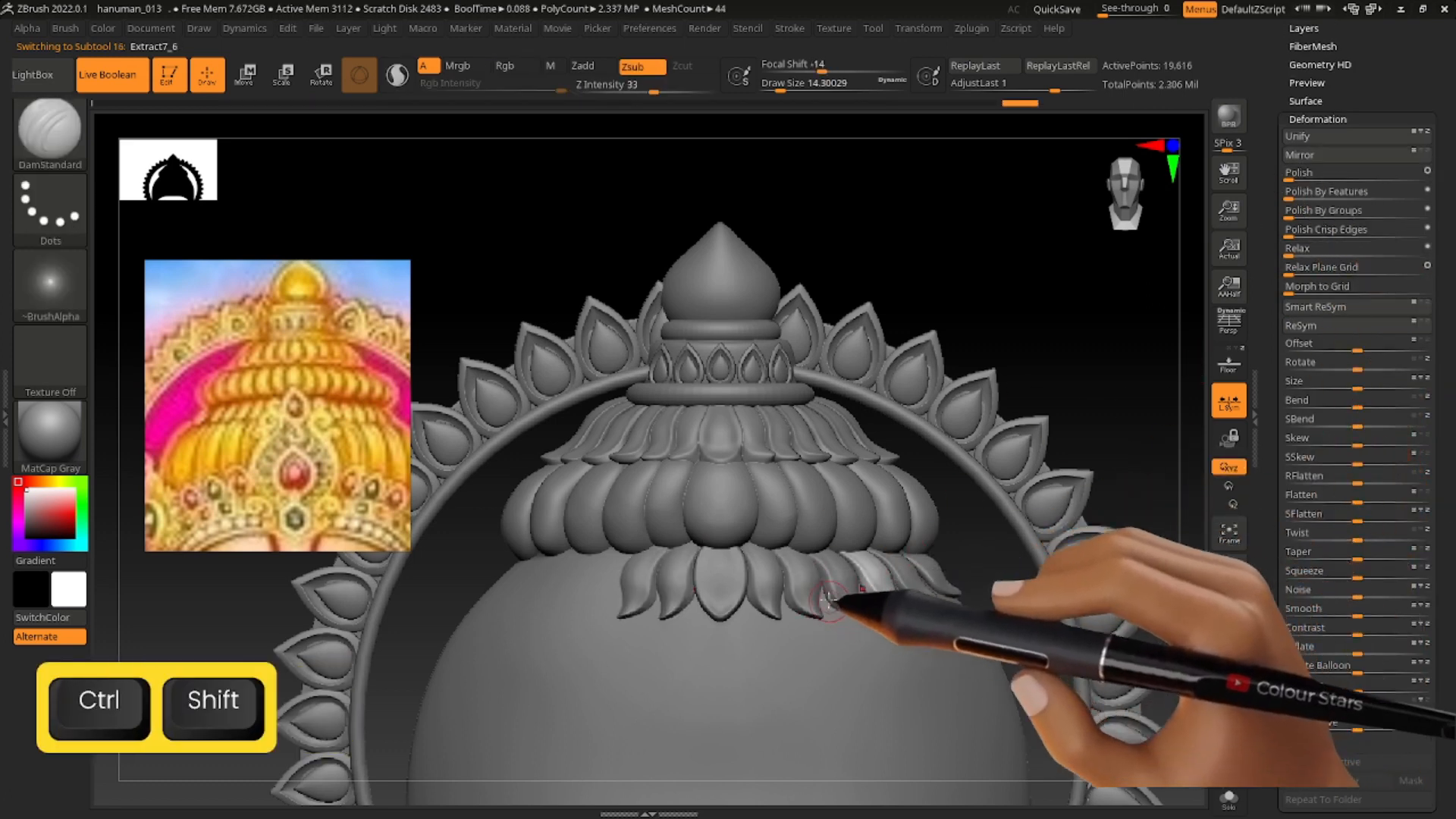
key(ctrl+shift+d)
click(1312, 157)
Duplicate the three outer curved petals and mirror each copy to complete the opposite half of the row.
alt+click(886, 580)
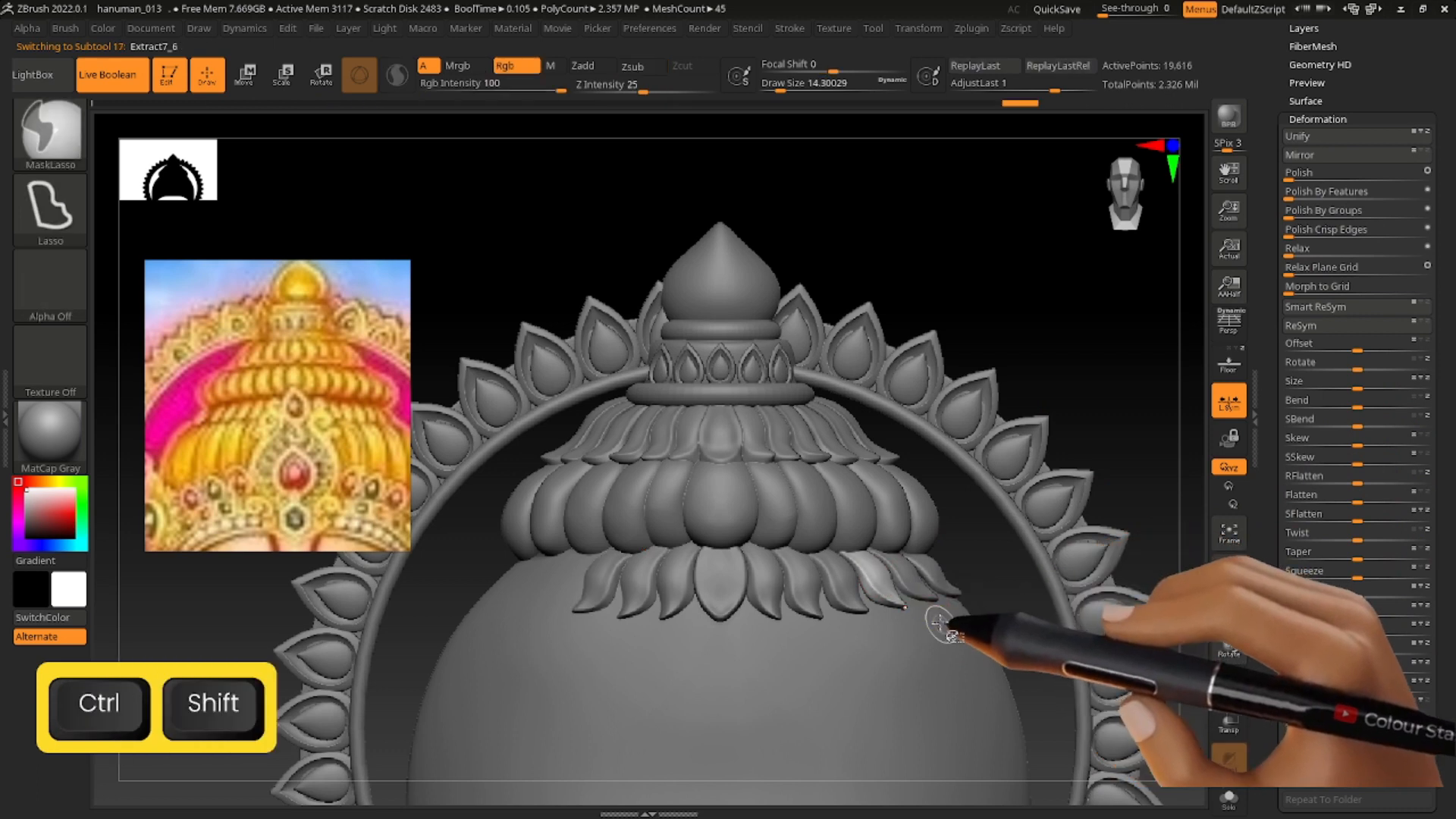
key(ctrl+shift+d)
click(1311, 157)
alt+click(936, 581)
key(ctrl+shift+d)
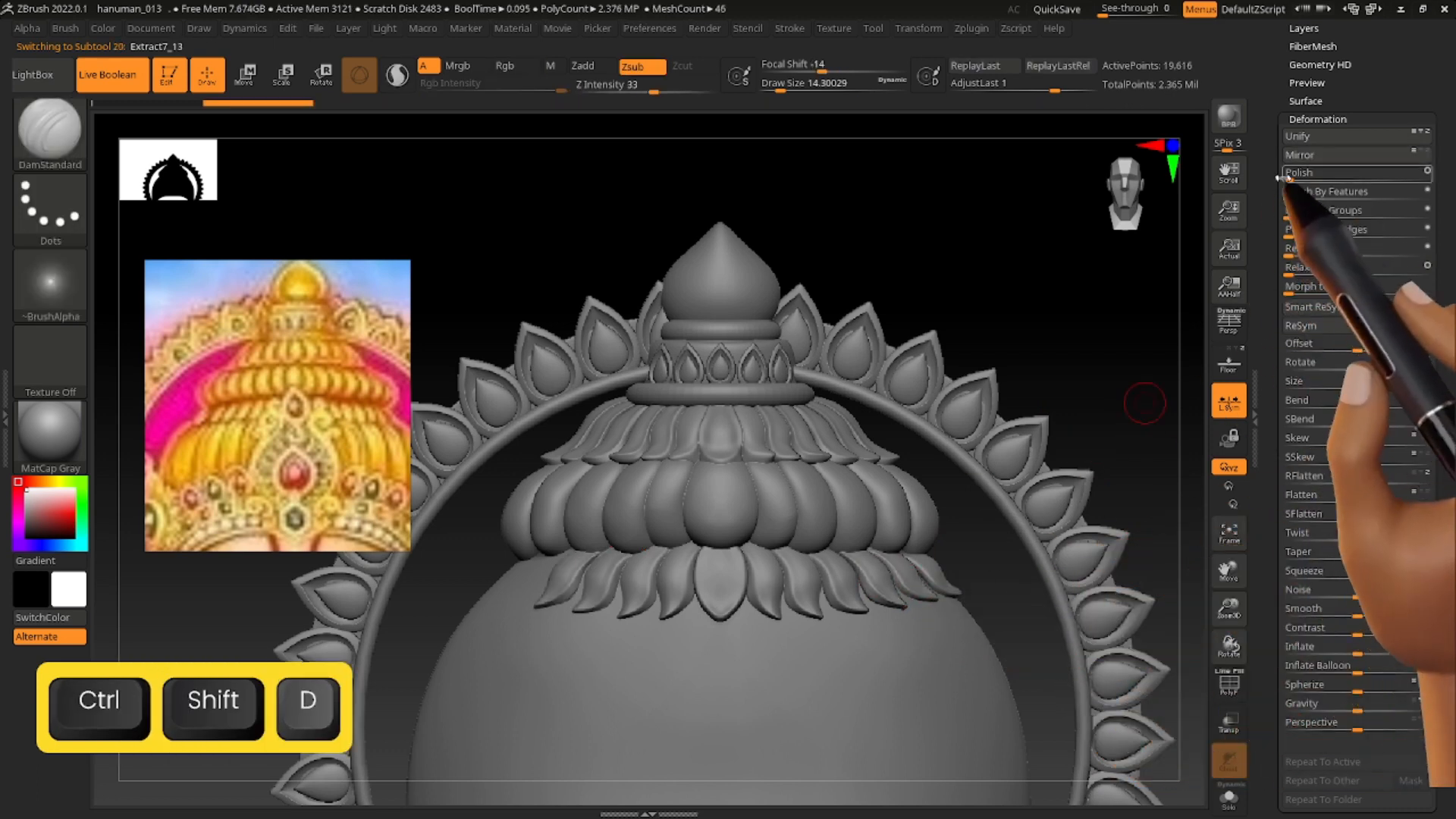
click(1309, 157)
key(ctrl+shift+d)
click(1311, 157)
alt+right_drag(778, 576, 798, 487)
alt+right_drag(650, 564, 852, 705)
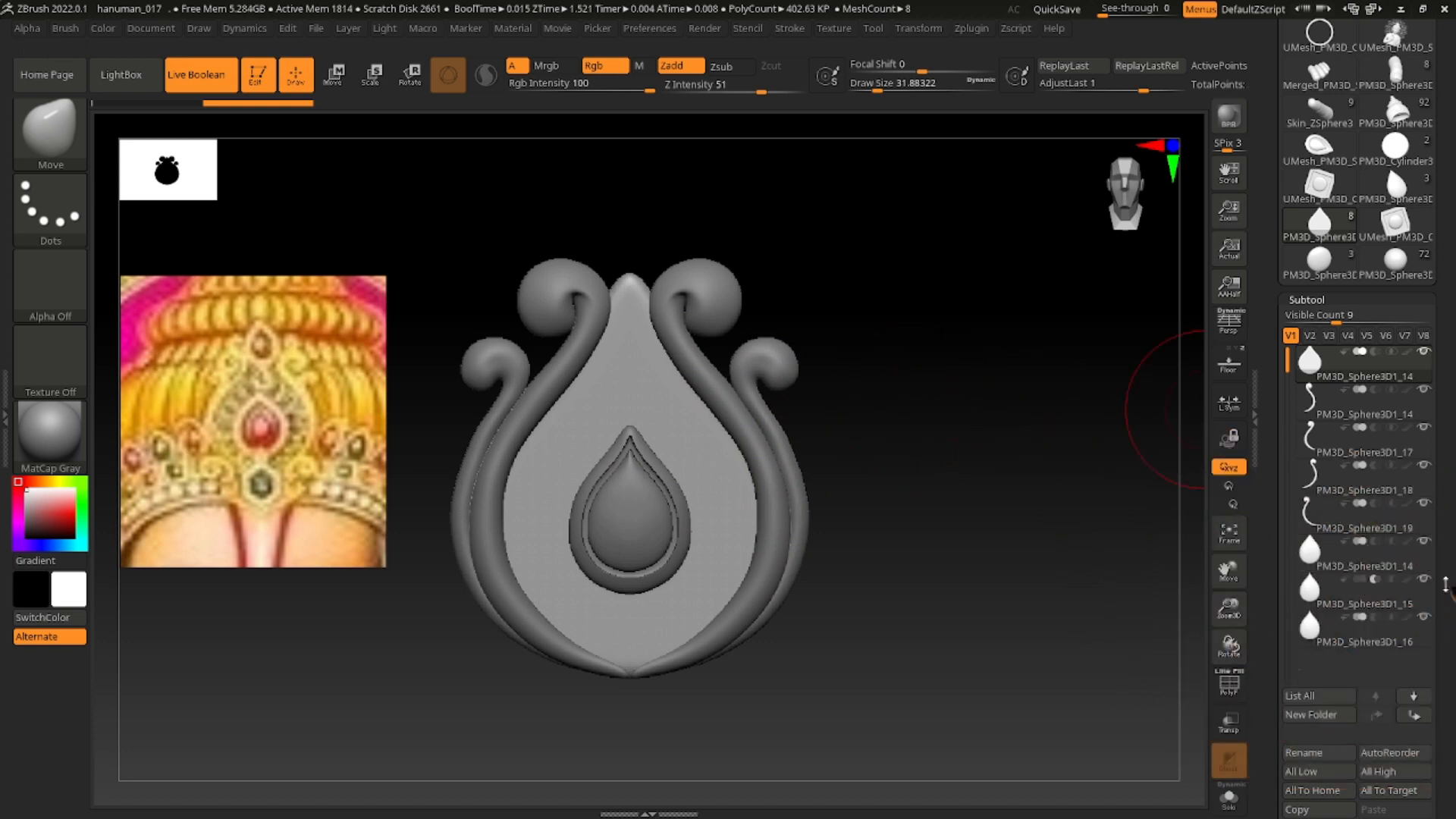
Create a new InsertMesh brush from the rimmed teardrop ornament and return to the jewel model.
click(1319, 145)
key(f)
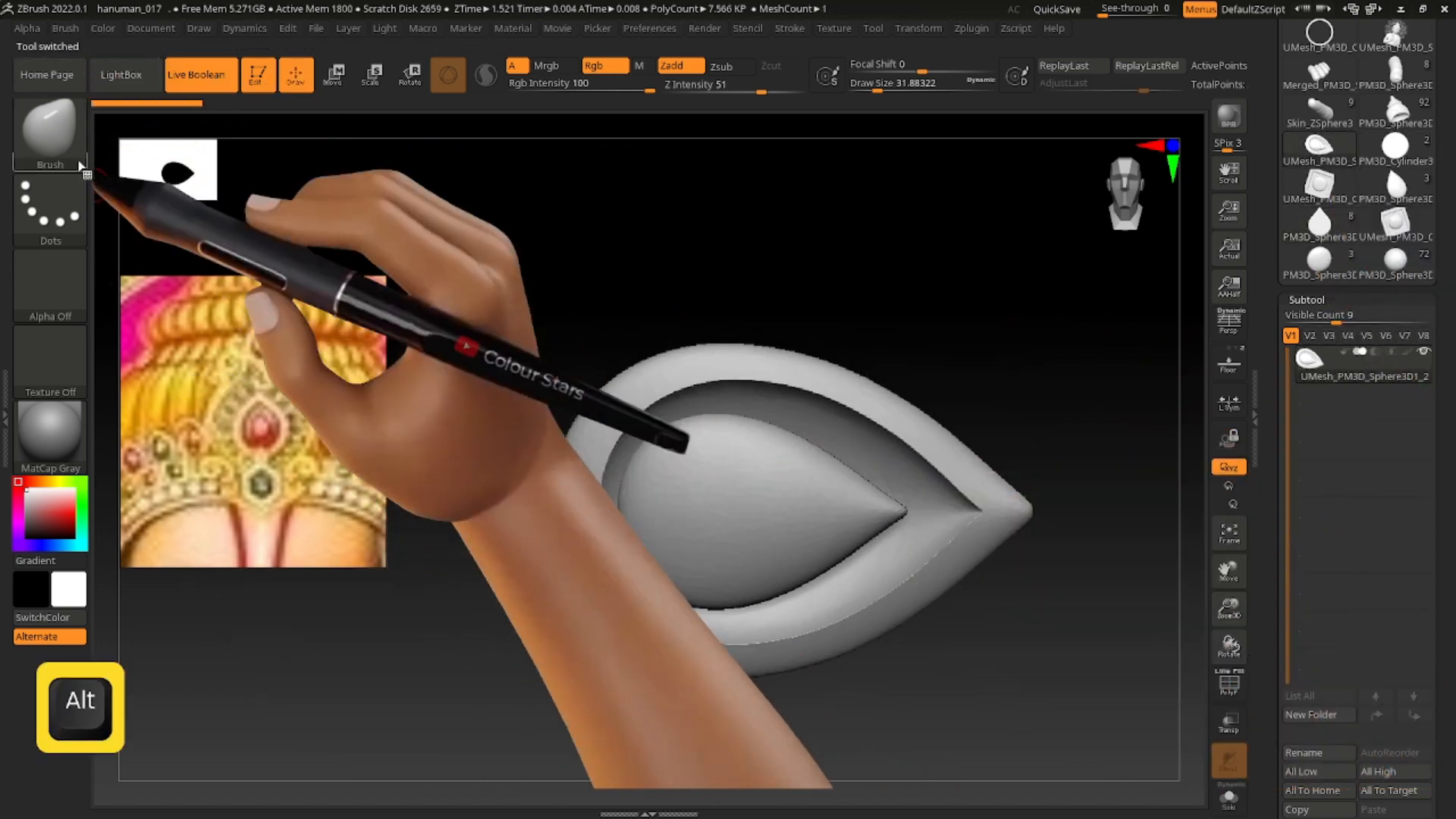
click(65, 28)
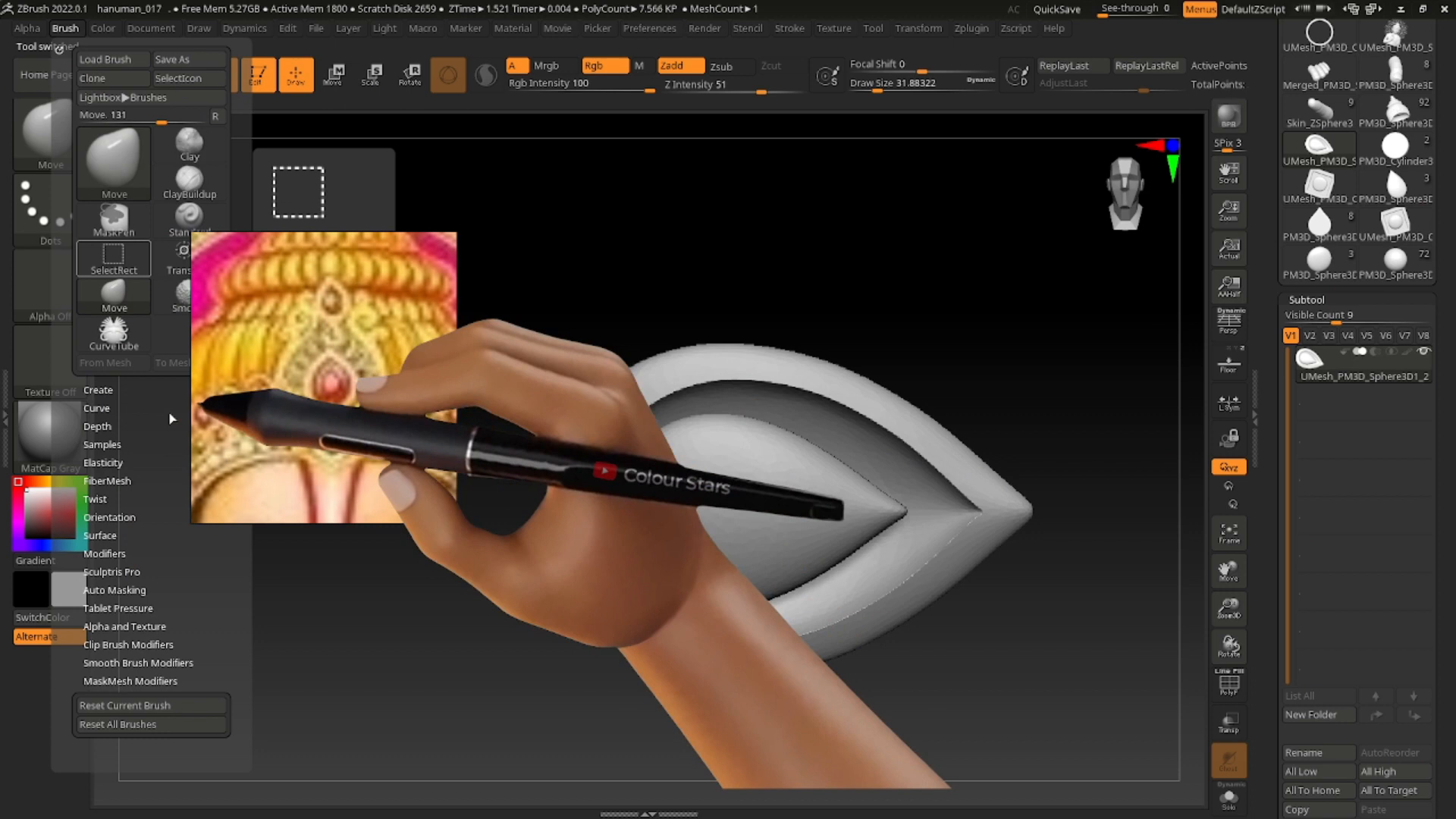
click(99, 389)
click(118, 410)
click(637, 281)
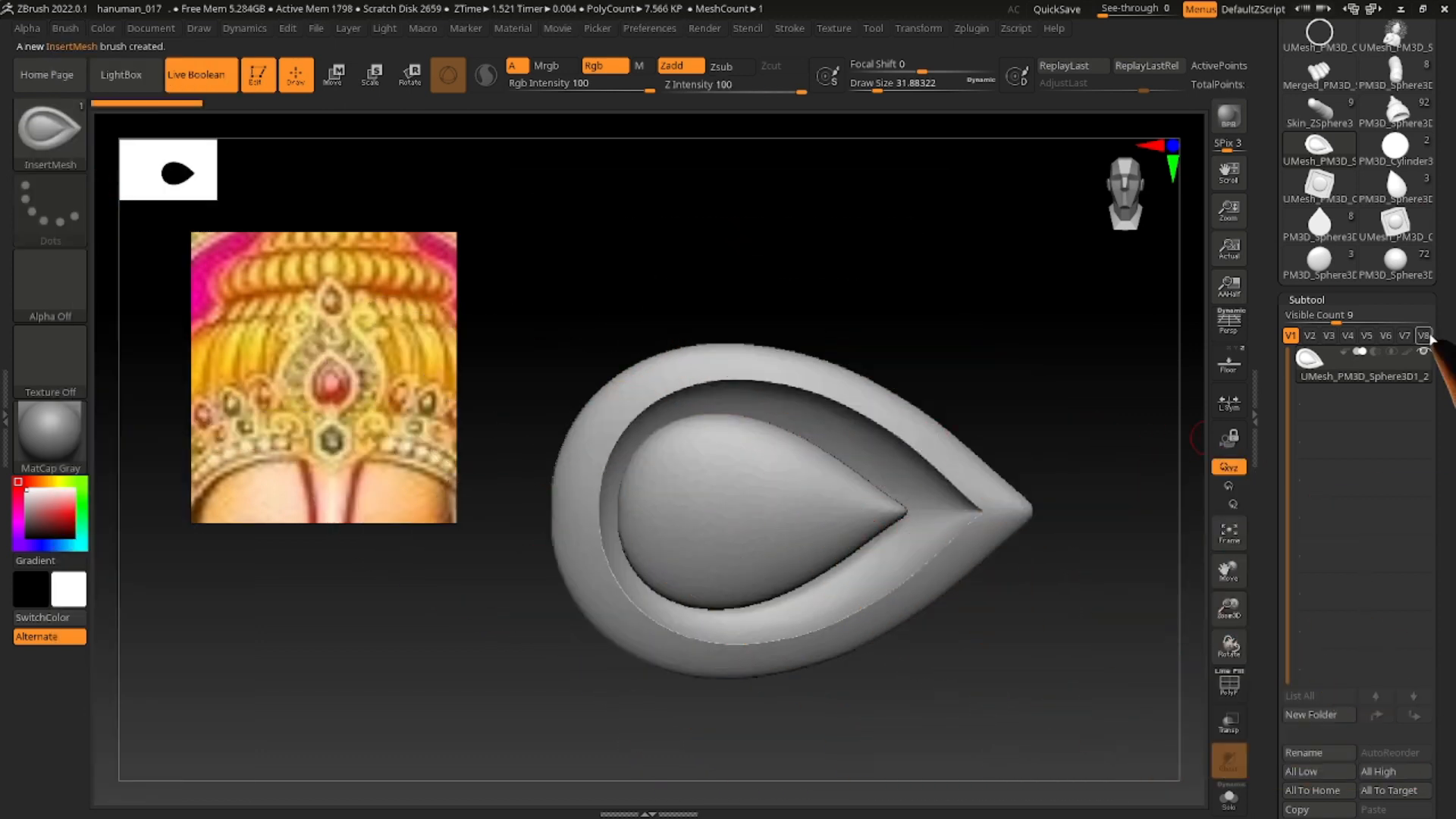
click(1320, 222)
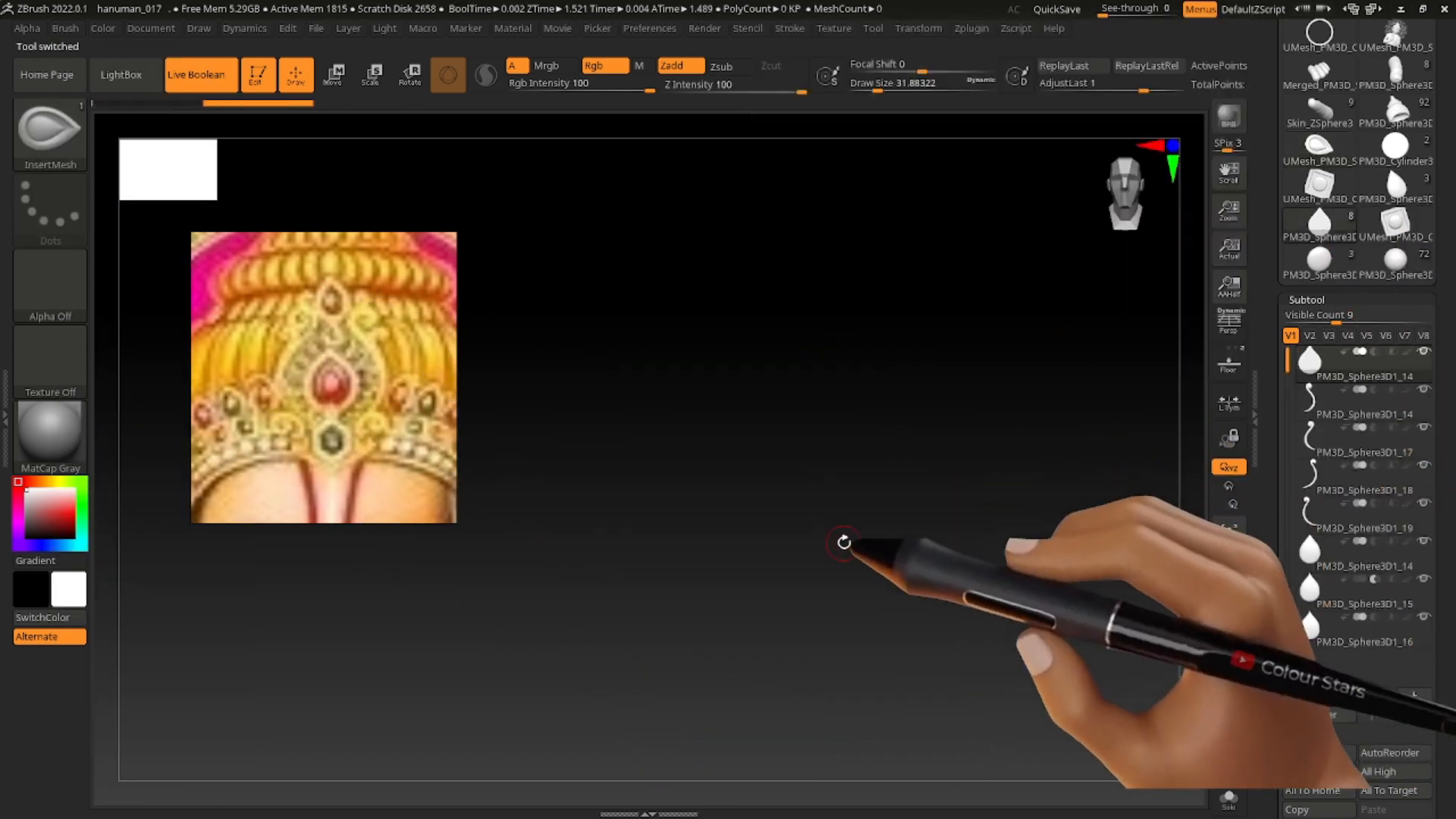
key(alt)
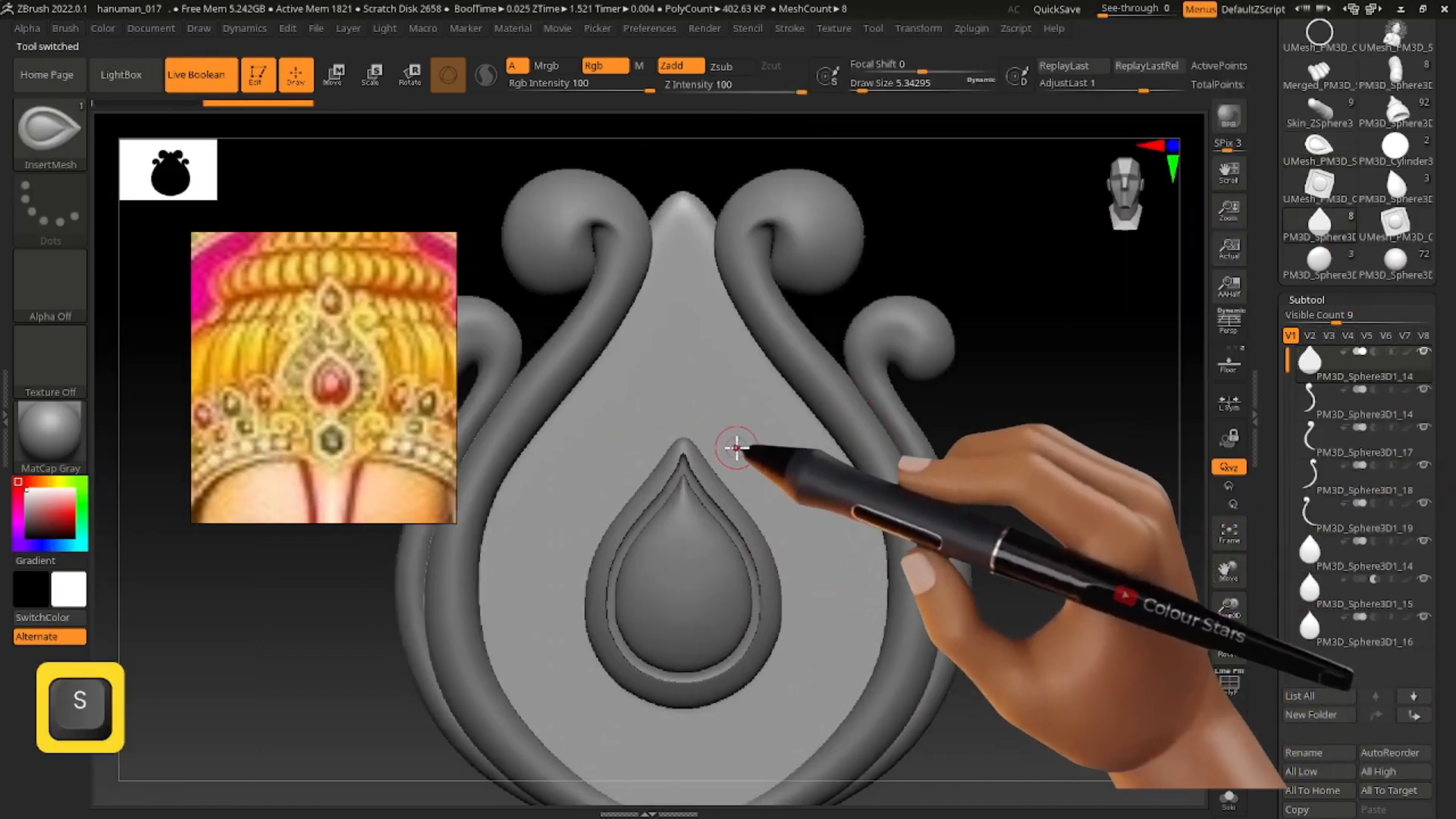
alt+right_drag(737, 447, 737, 386)
key(s)
drag(722, 385, 727, 385)
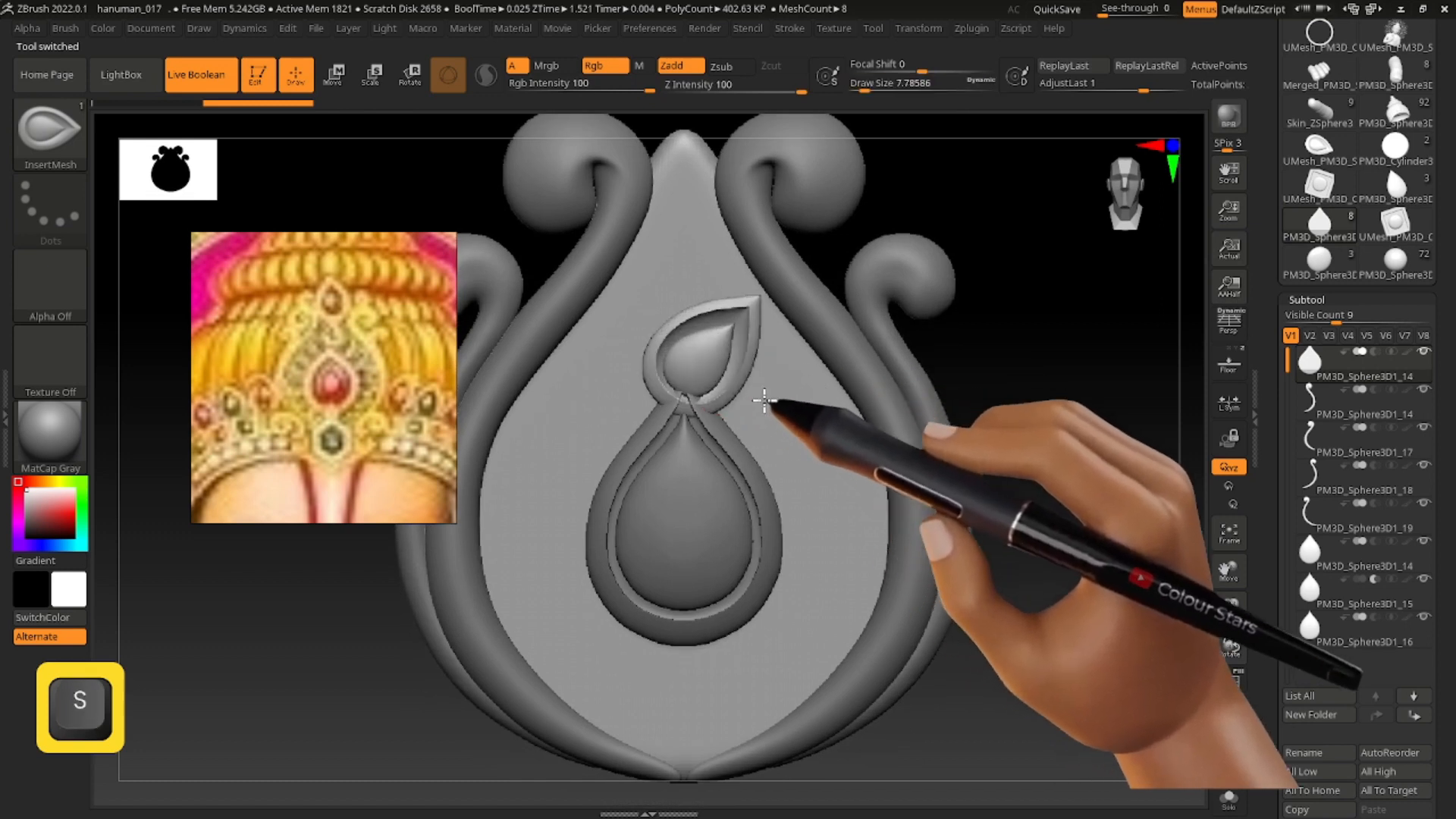
key(ctrl+z)
Enable Curve Mode for the teardrop brush and insert an arc of six teardrops around one side of the central drop at draw size about 15.6.
click(790, 28)
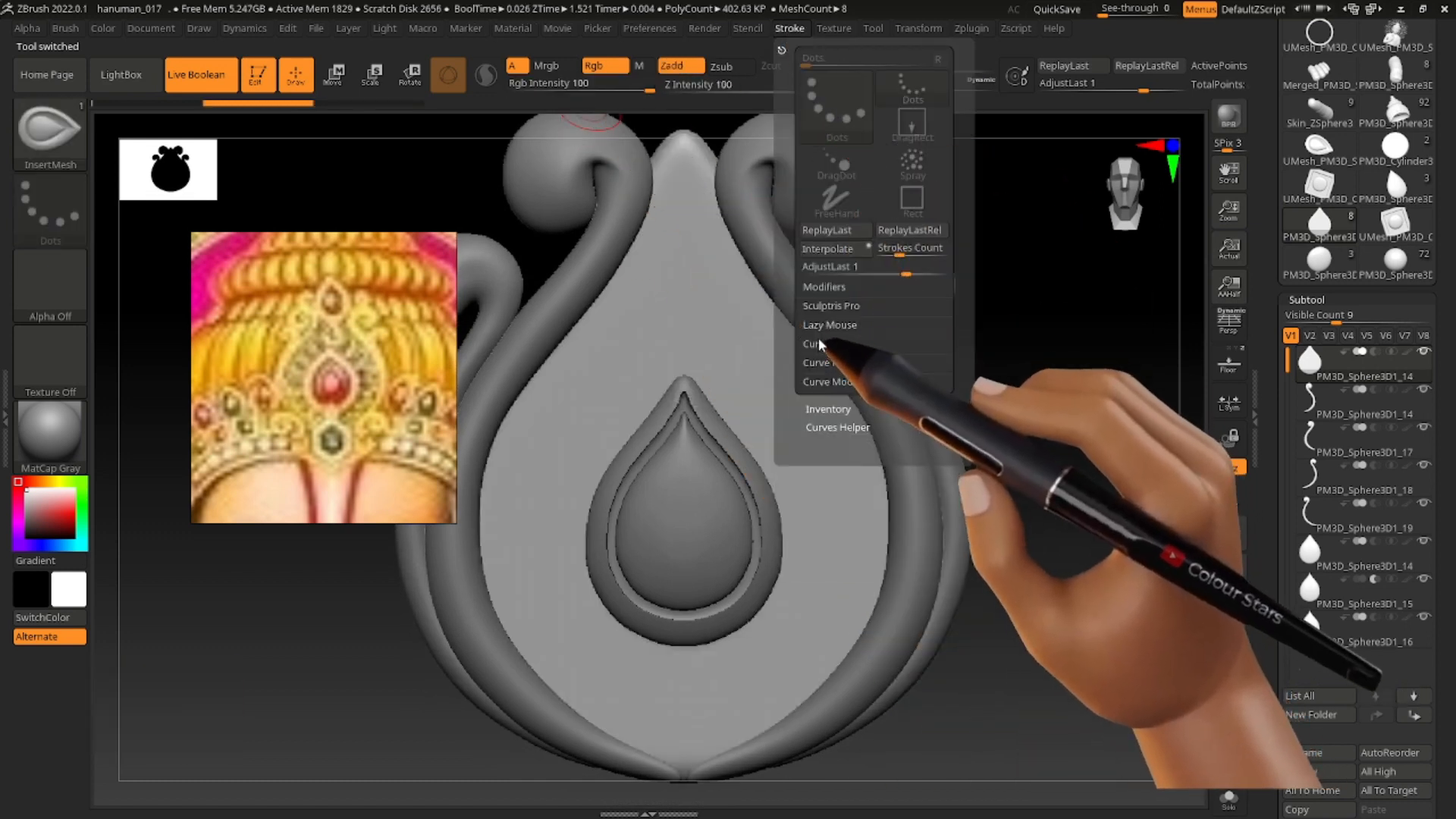
mouse_move(804, 439)
mouse_down()
mouse_move(802, 626)
mouse_move(679, 683)
mouse_up()
drag(866, 89, 868, 88)
click(793, 422)
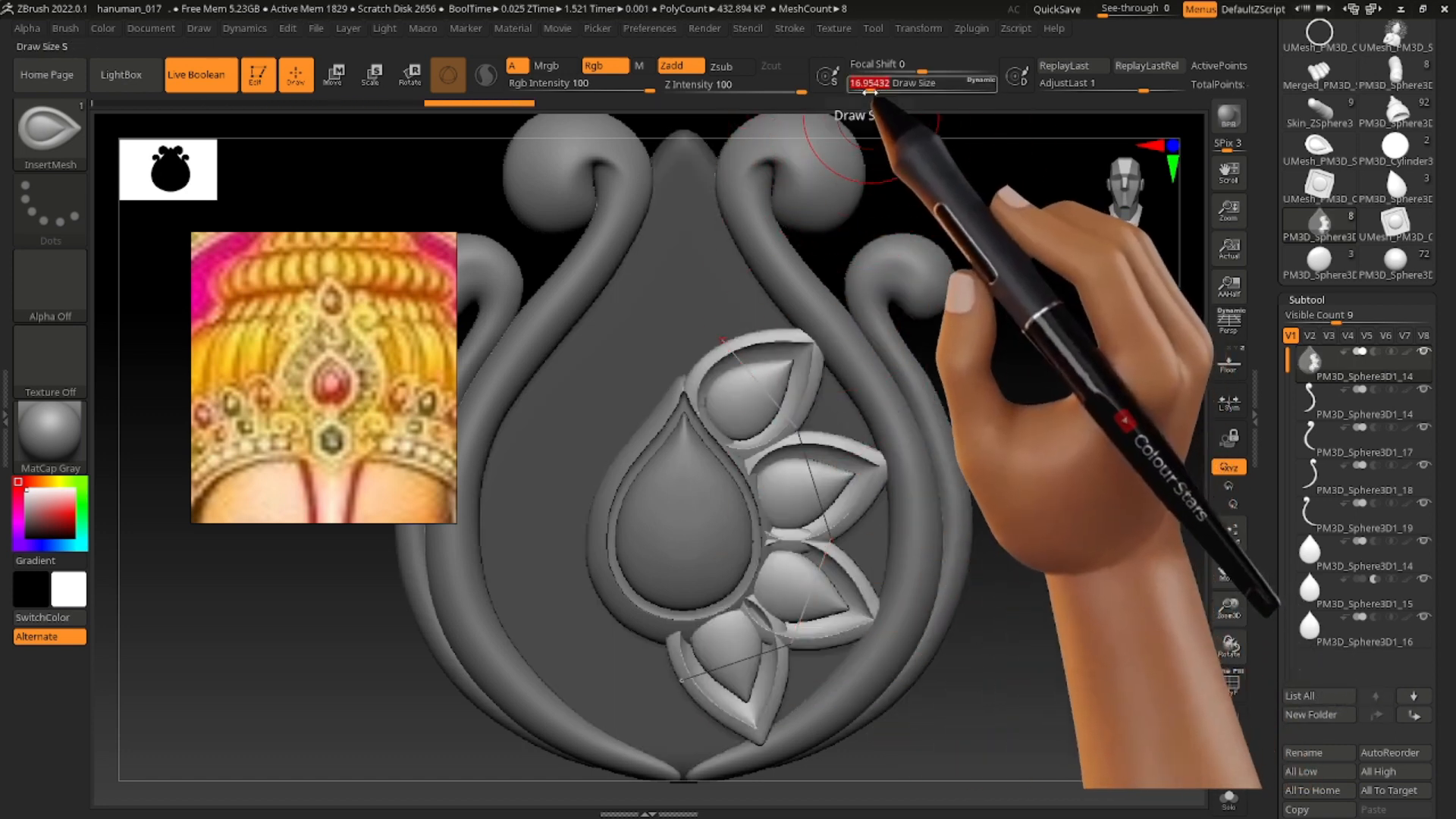
click(783, 449)
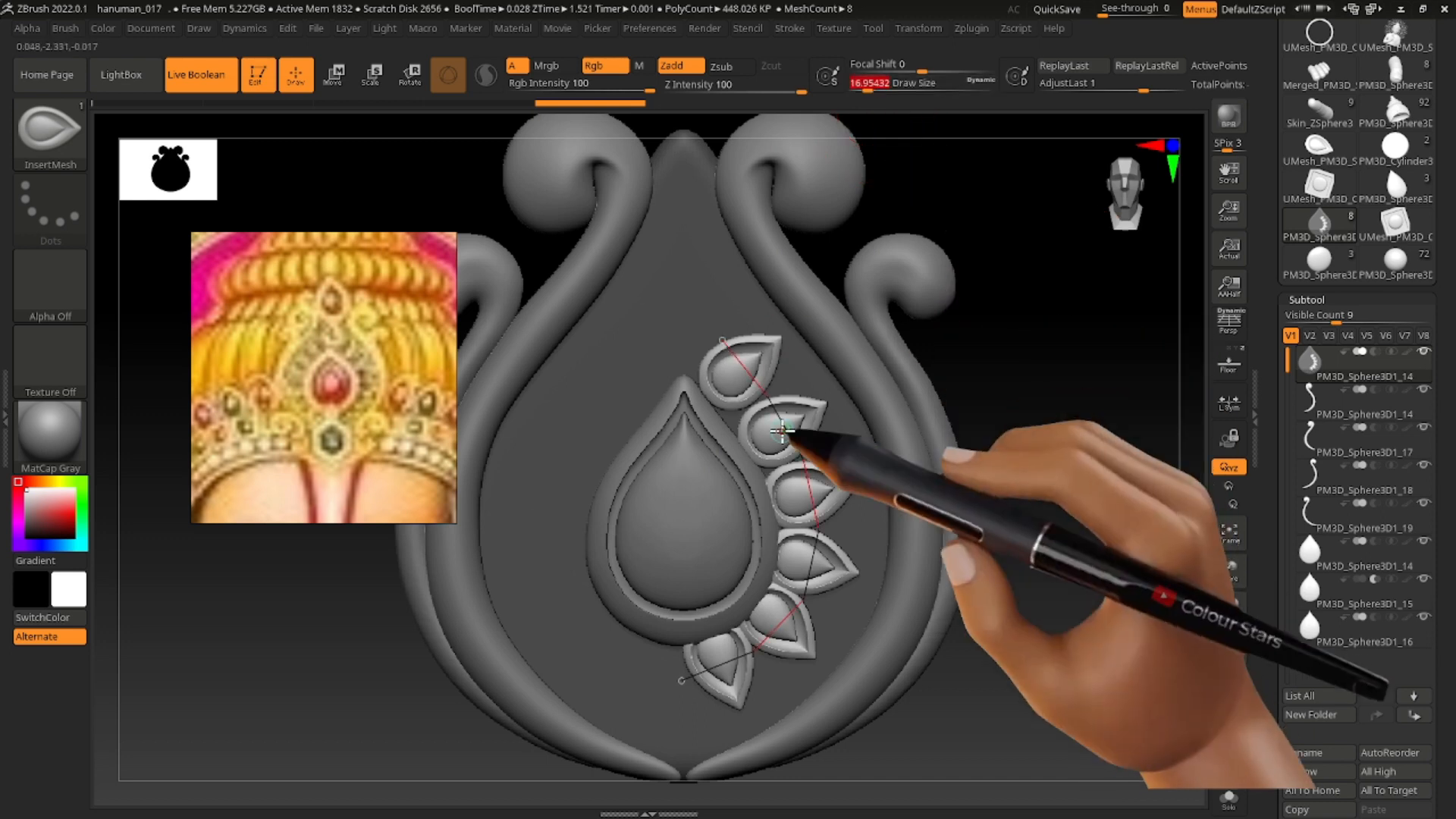
click(793, 419)
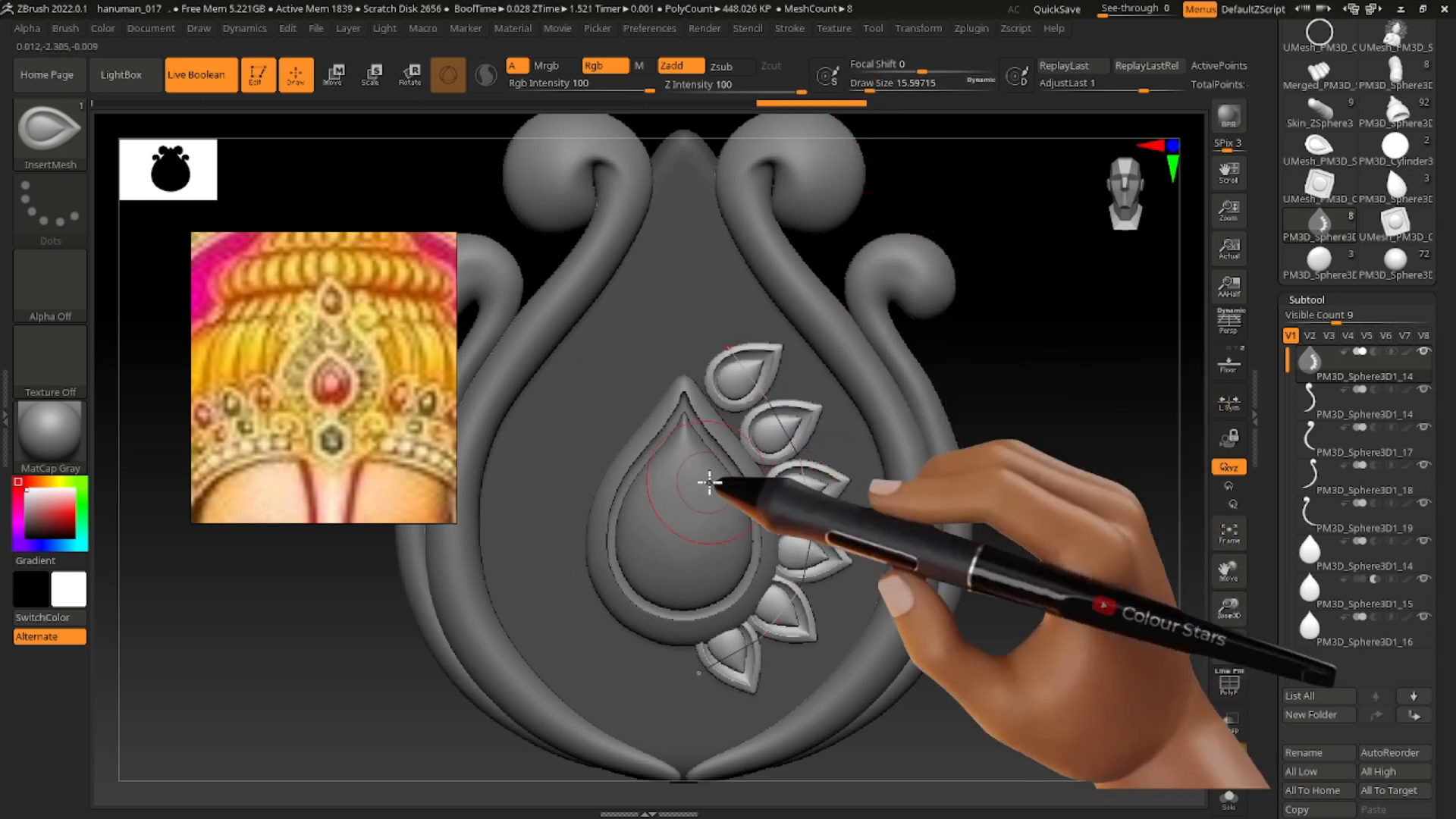
drag(726, 349, 720, 350)
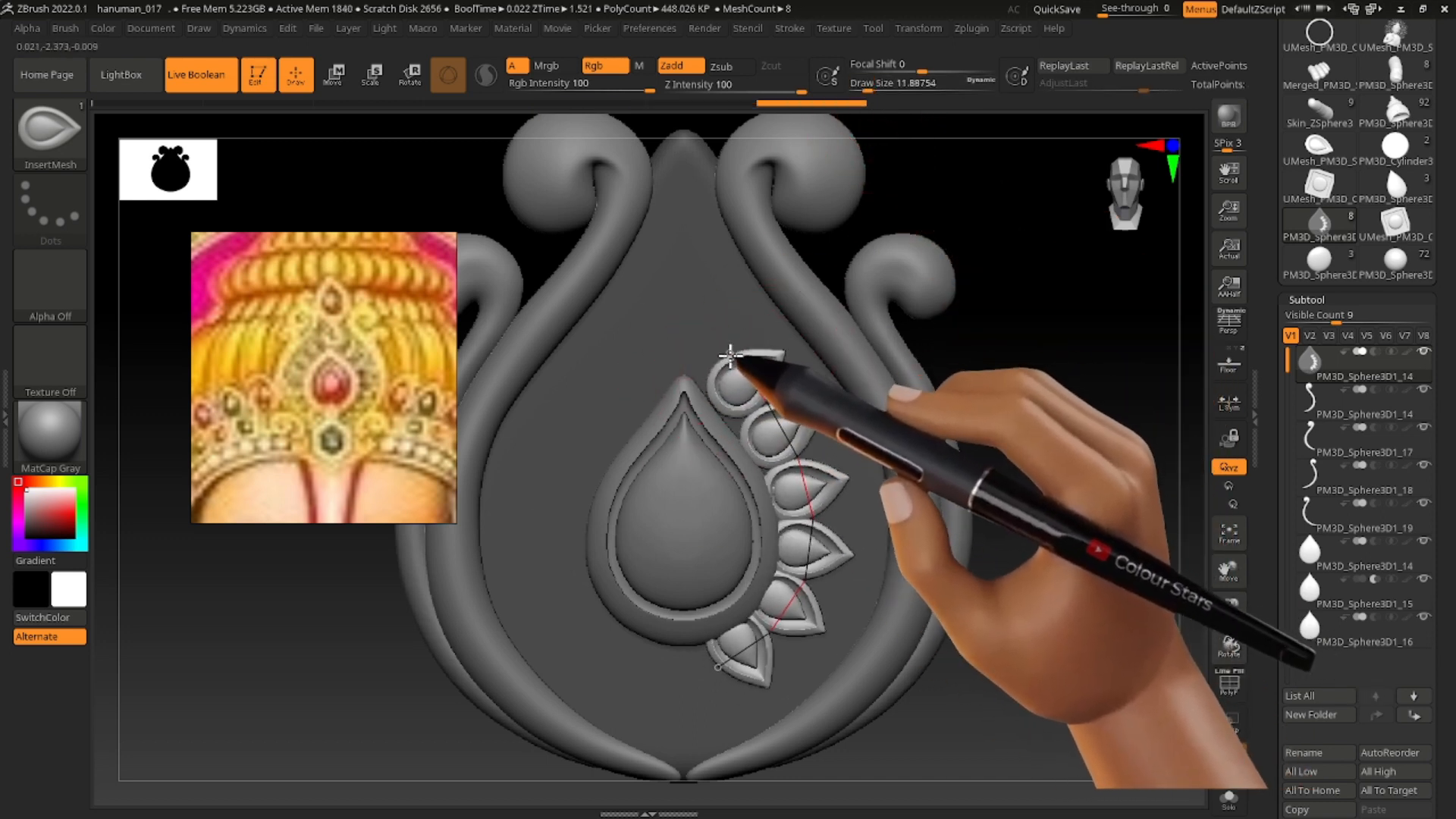
key(ctrl+z)
Split the inserted teardrop row off the base plate with Split To Similar Parts.
alt+drag(895, 409, 982, 523)
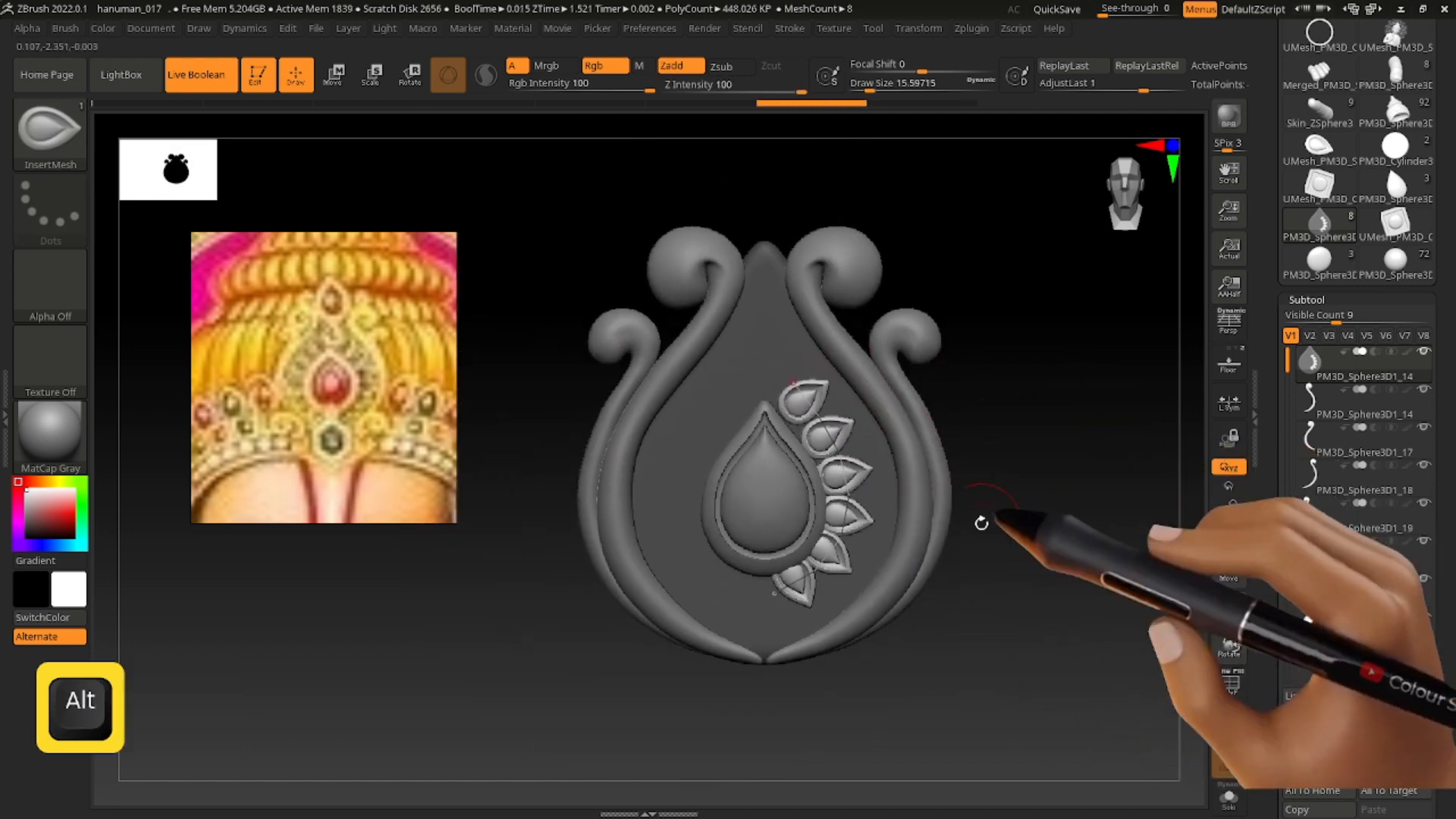
scroll(1363, 654, down, 5)
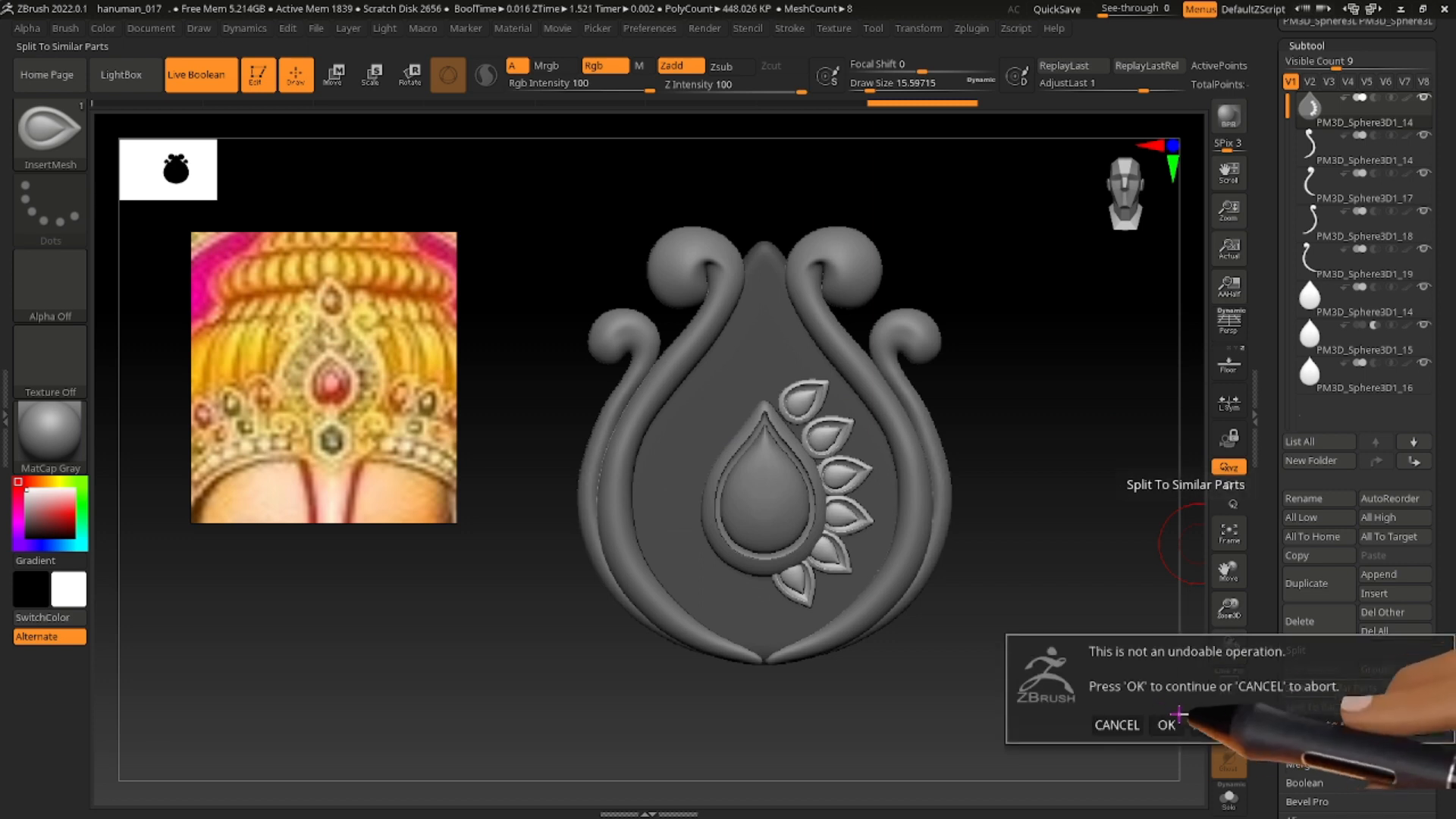
click(1166, 724)
Duplicate the teardrop row and mirror the copy to the opposite side of the central drop.
alt+click(852, 480)
key(w)
key(ctrl+shift+d)
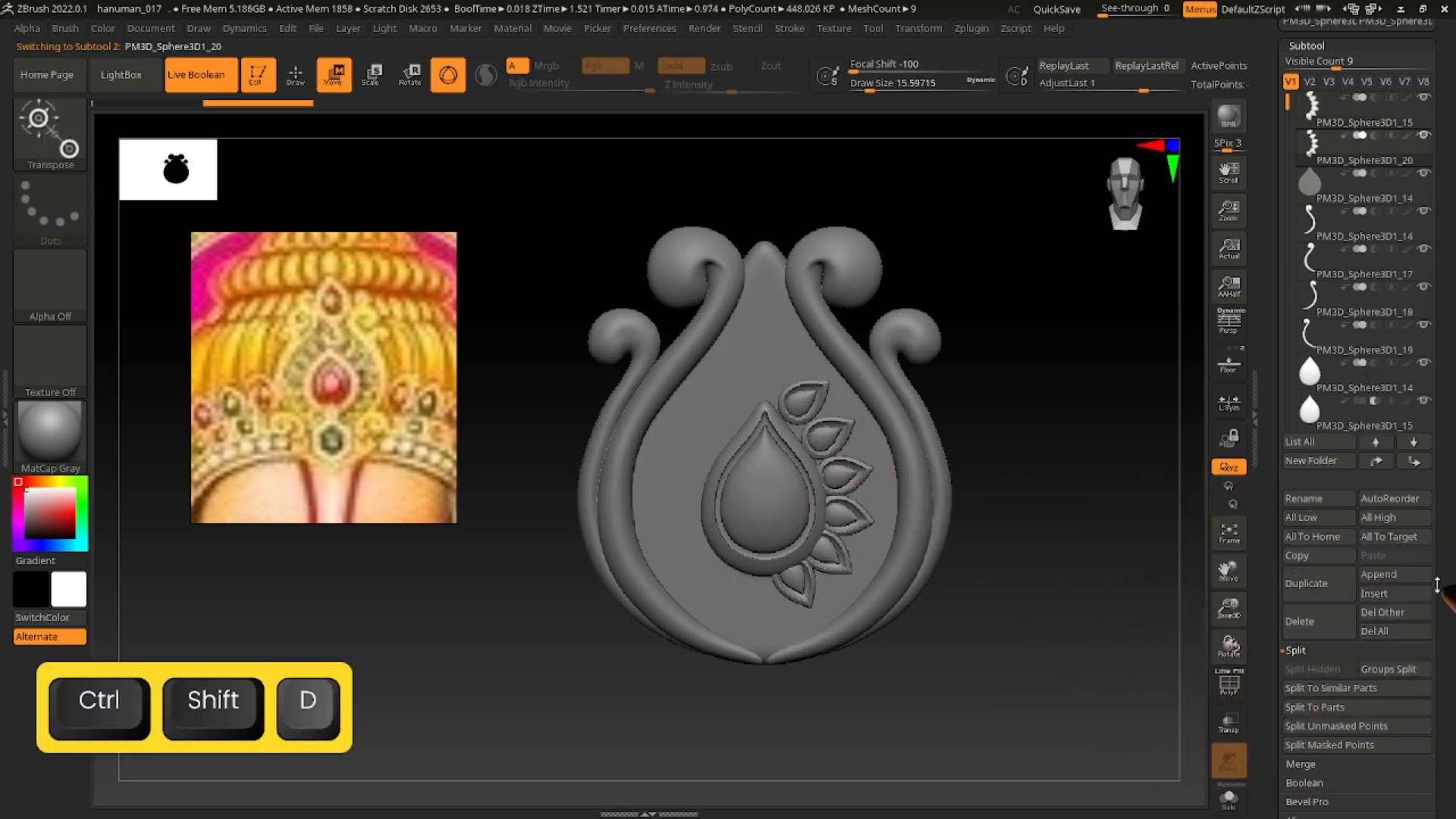
drag(1438, 584, 1437, 103)
click(1312, 624)
click(1303, 154)
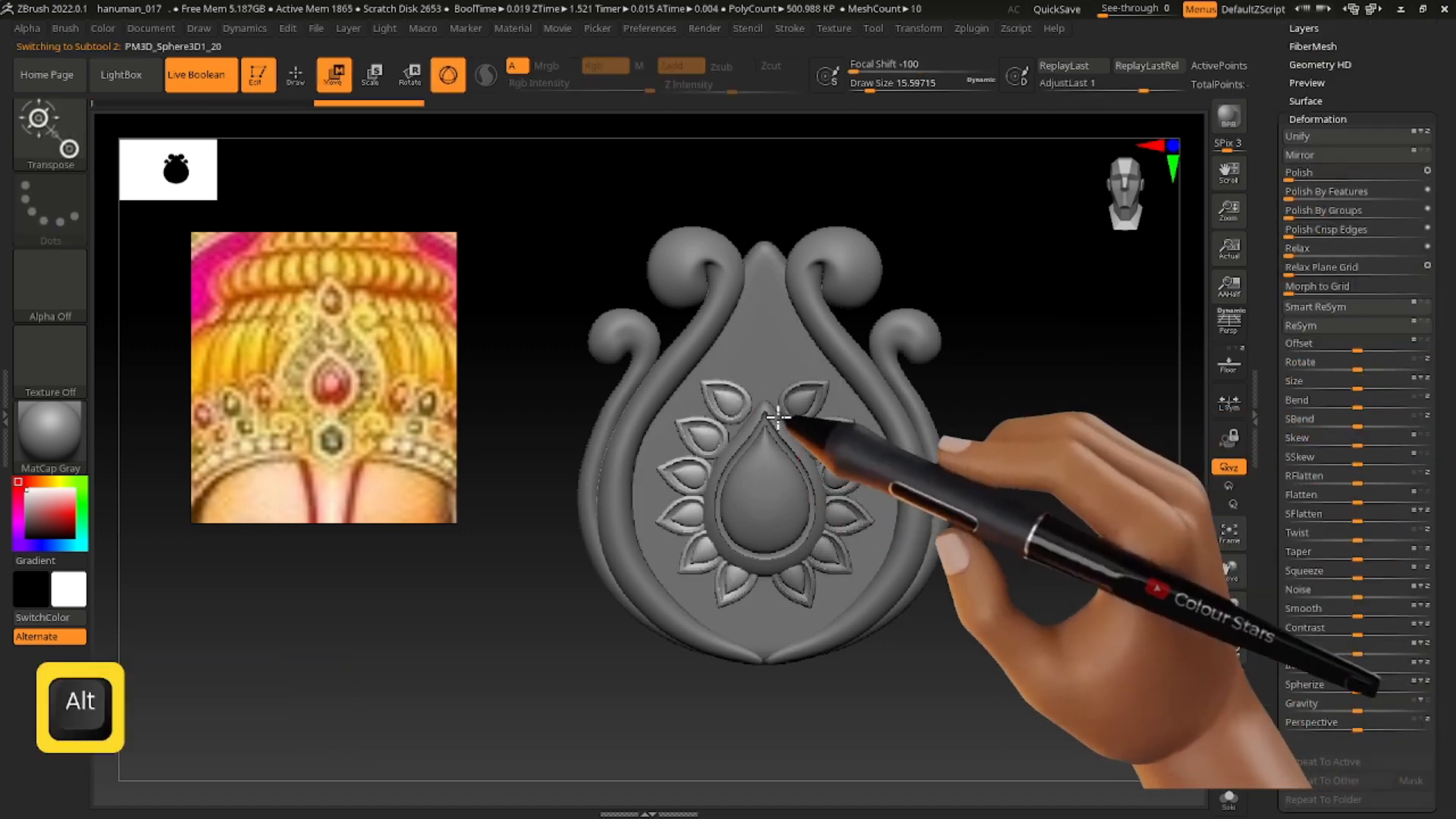
Nudge the teardrop rows on both sides of the central drop with the Move brush at draw size about 57.
alt+click(536, 316)
key(b)
key(m)
key(v)
key(s)
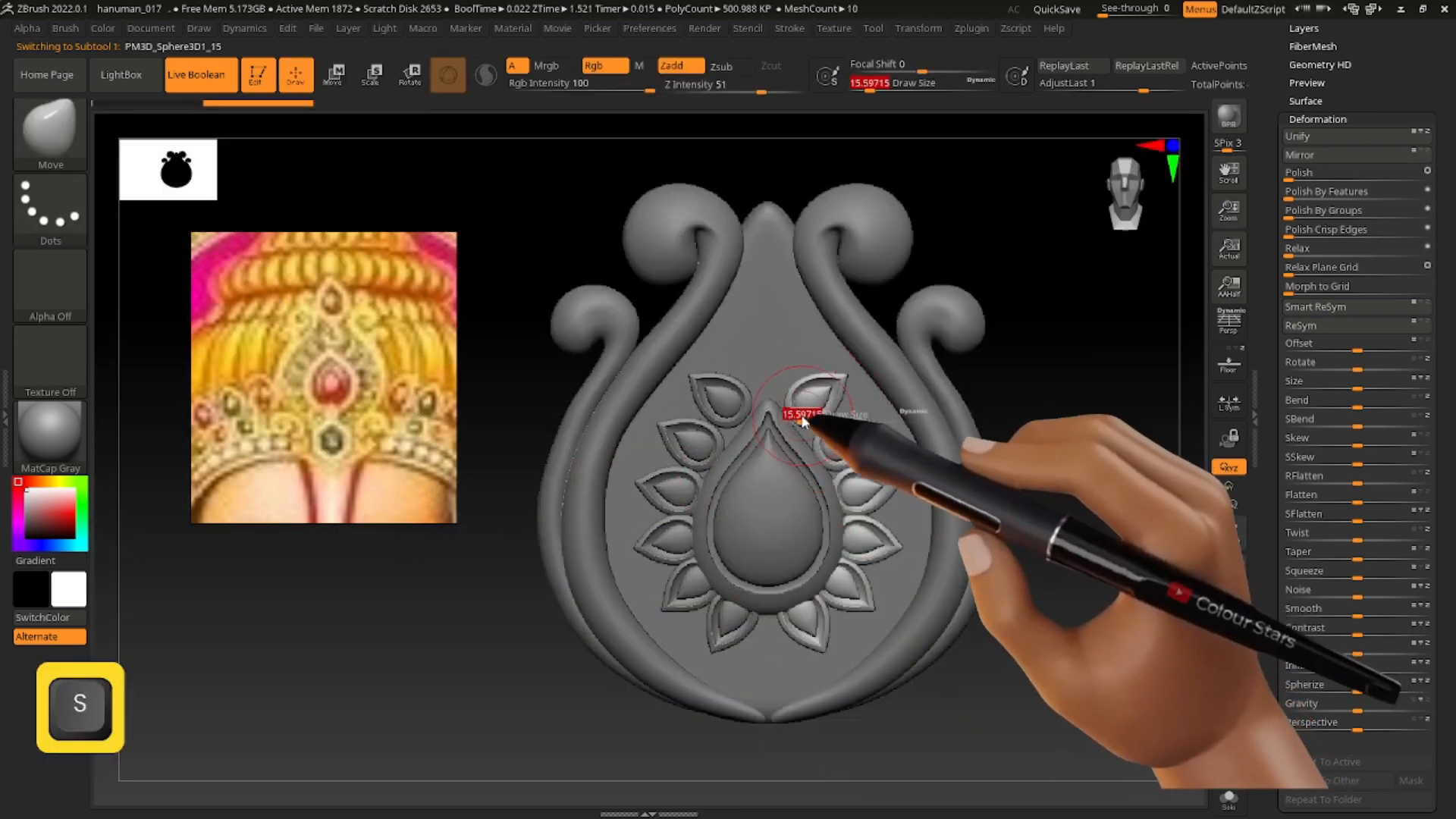
alt+click(736, 407)
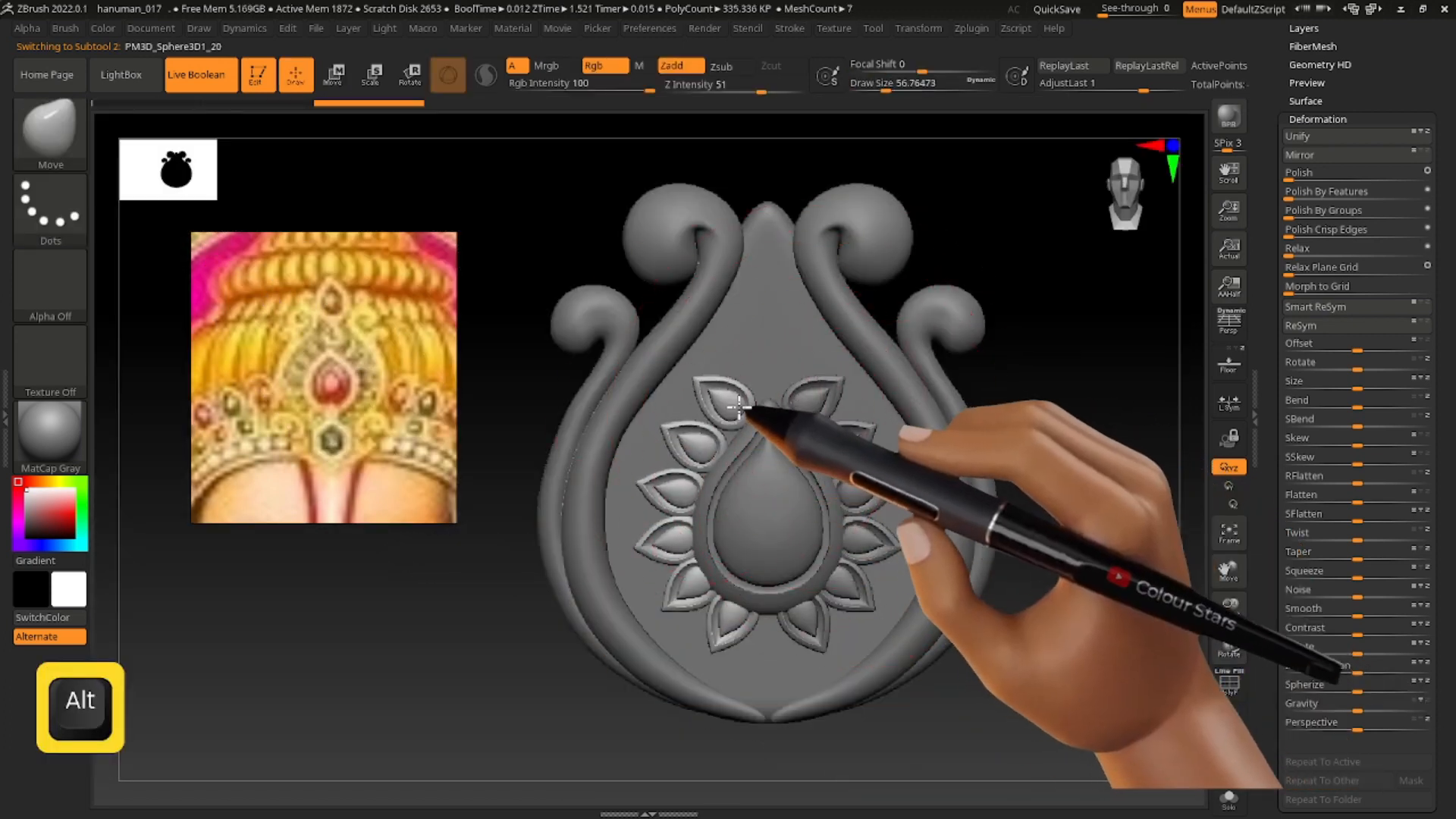
Turn off Curve Mode on the teardrop InsertMesh brush, insert one upright teardrop above the central drop's tip at draw size about 9.7 and clear the mask.
click(68, 129)
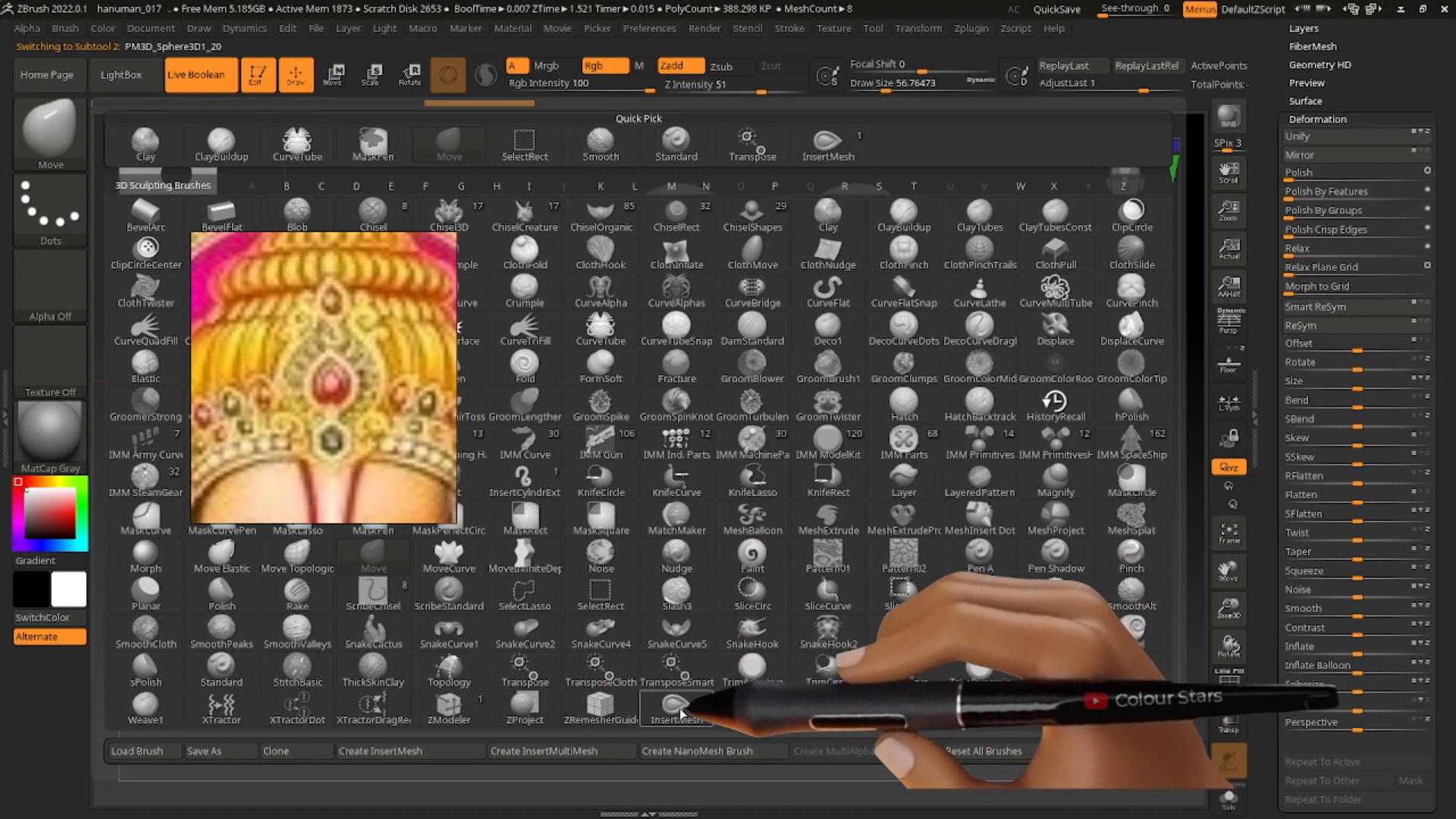
click(253, 202)
click(789, 28)
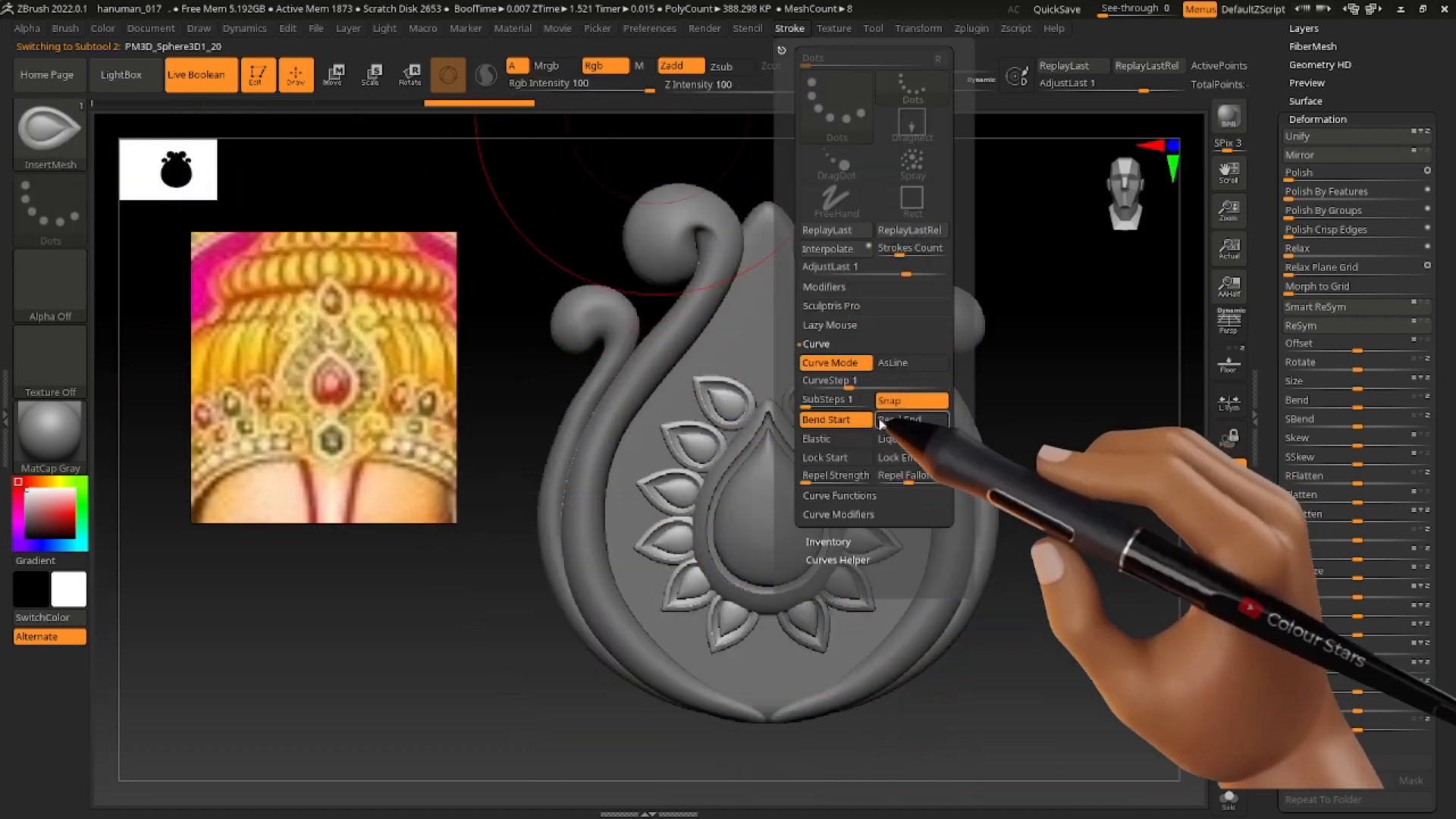
alt+right_drag(741, 371, 783, 381)
key(s)
drag(783, 381, 768, 381)
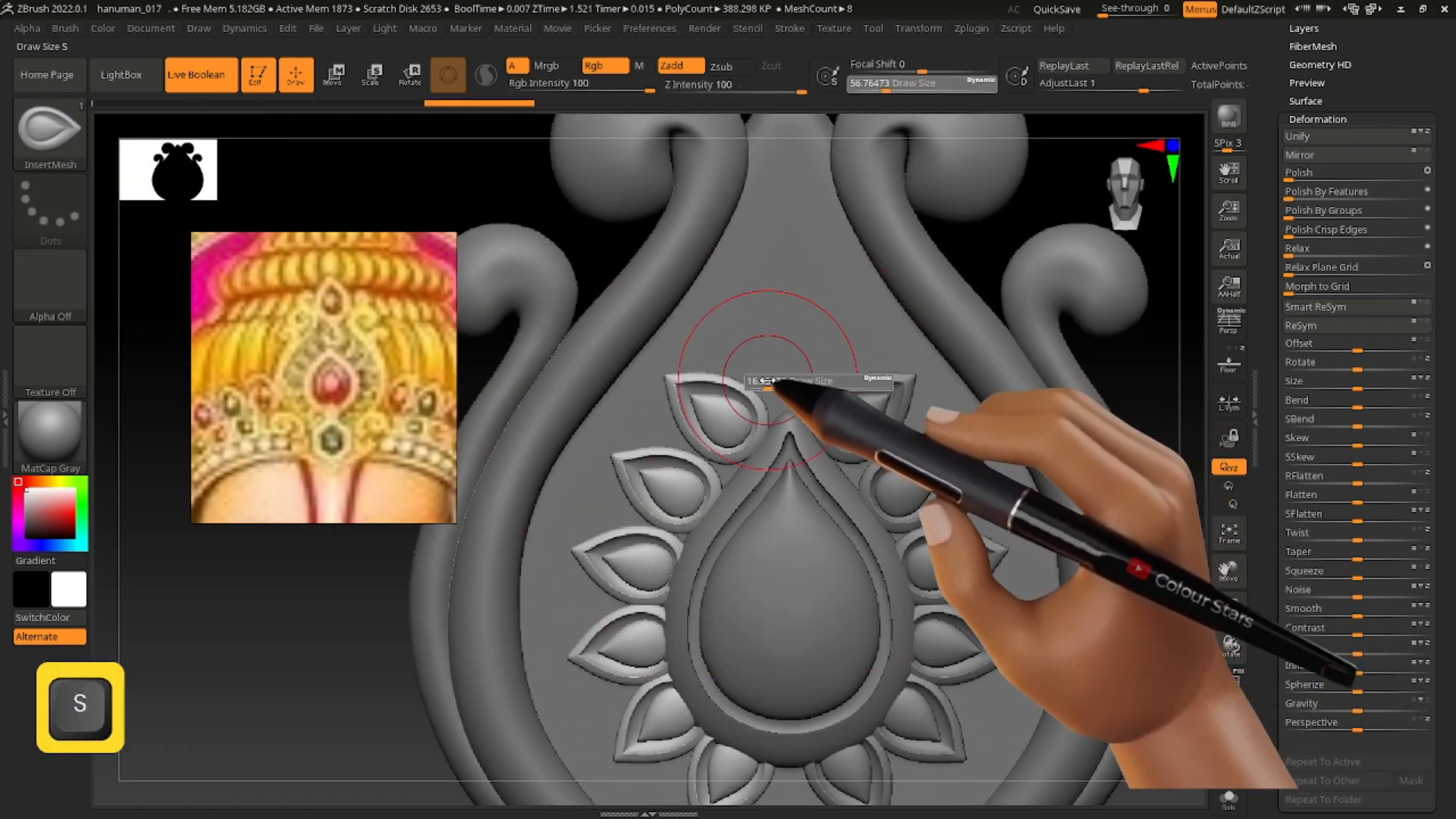
alt+click(792, 374)
key(ctrl+z)
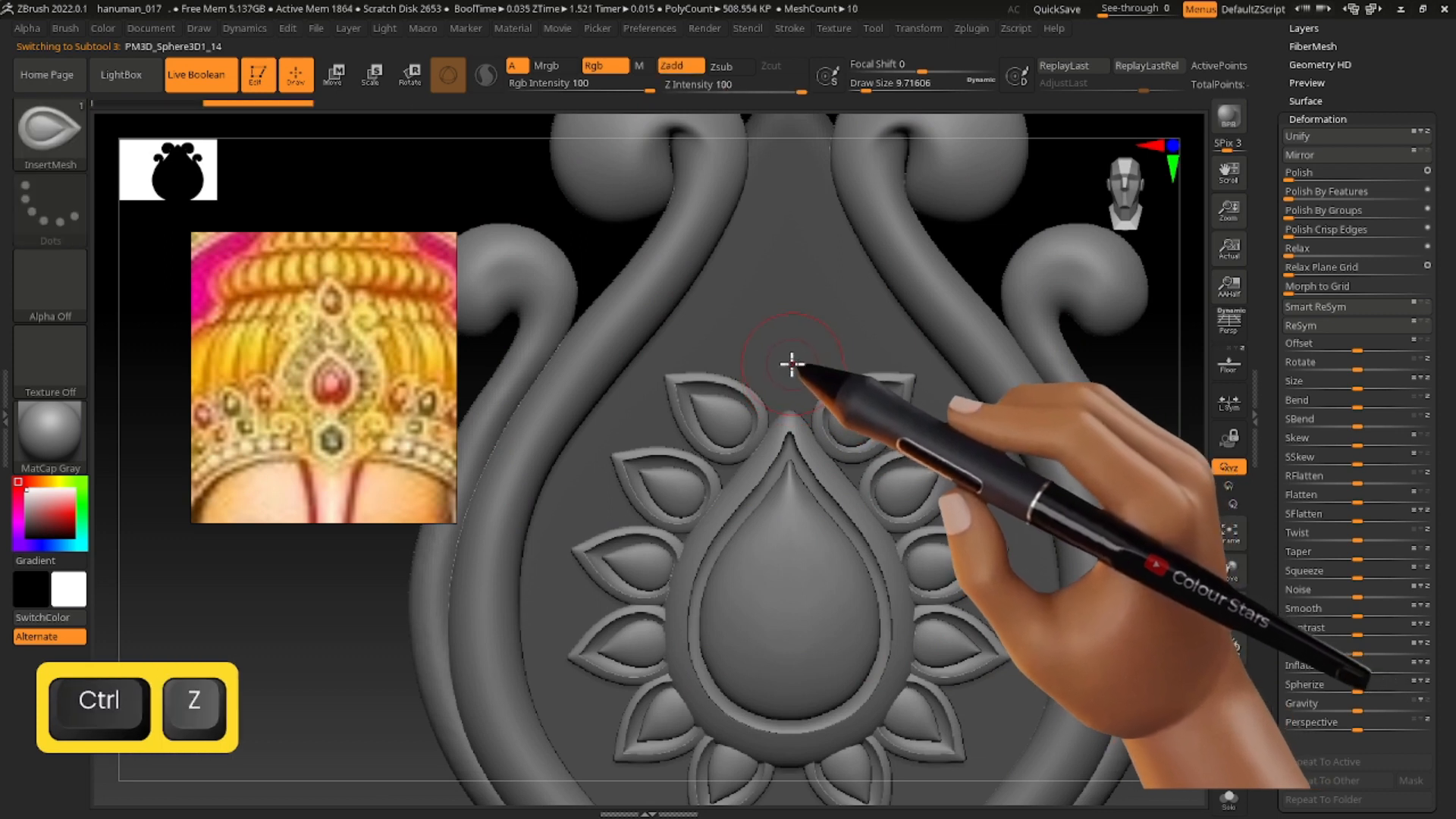
key(ctrl+z)
drag(795, 373, 857, 370)
ctrl+drag(1050, 197, 1025, 255)
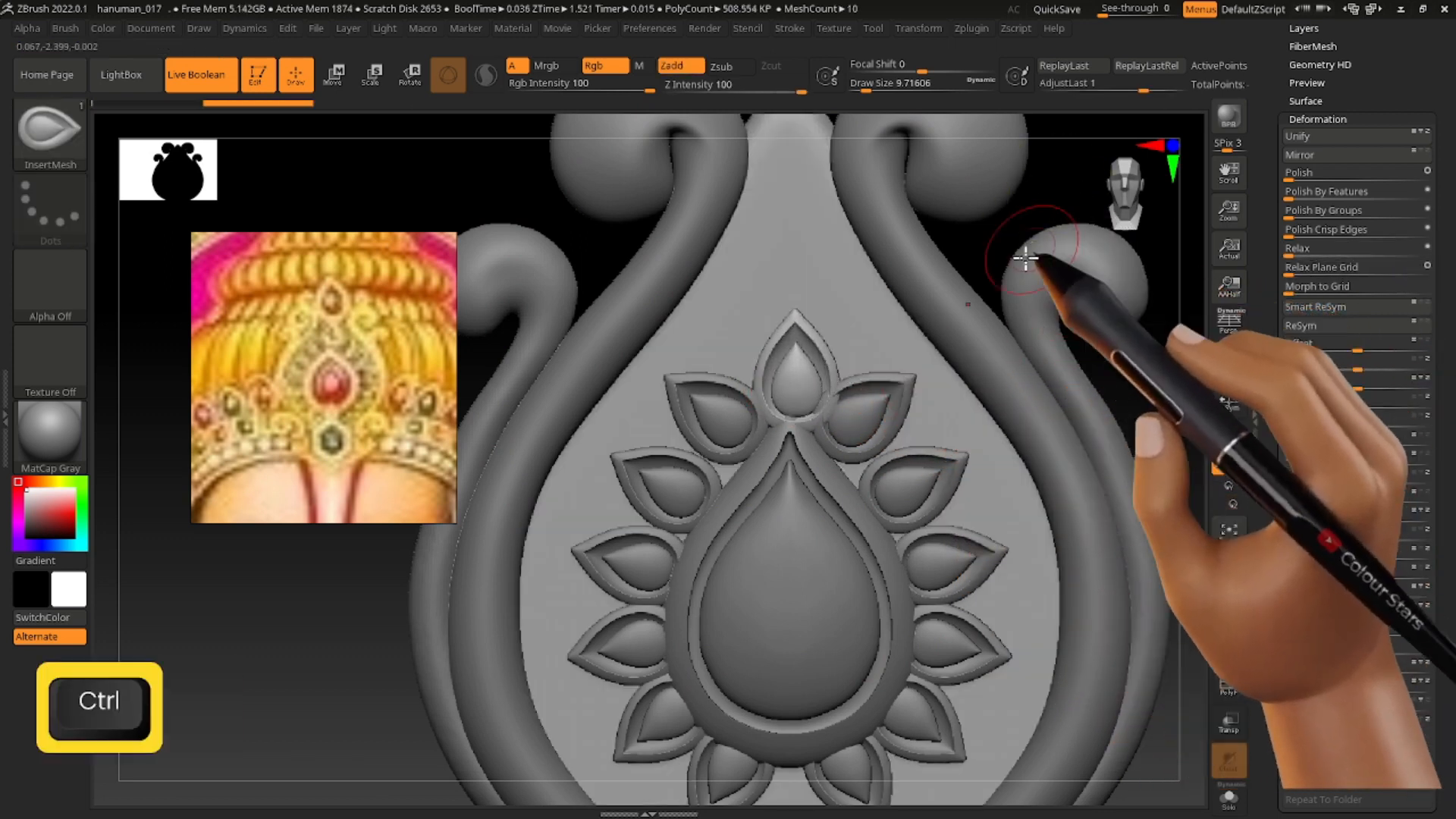
Split the single inserted teardrop from the base plate into its own subtool.
drag(1432, 158, 1431, 397)
click(1318, 192)
drag(1430, 241, 1430, 380)
click(1311, 152)
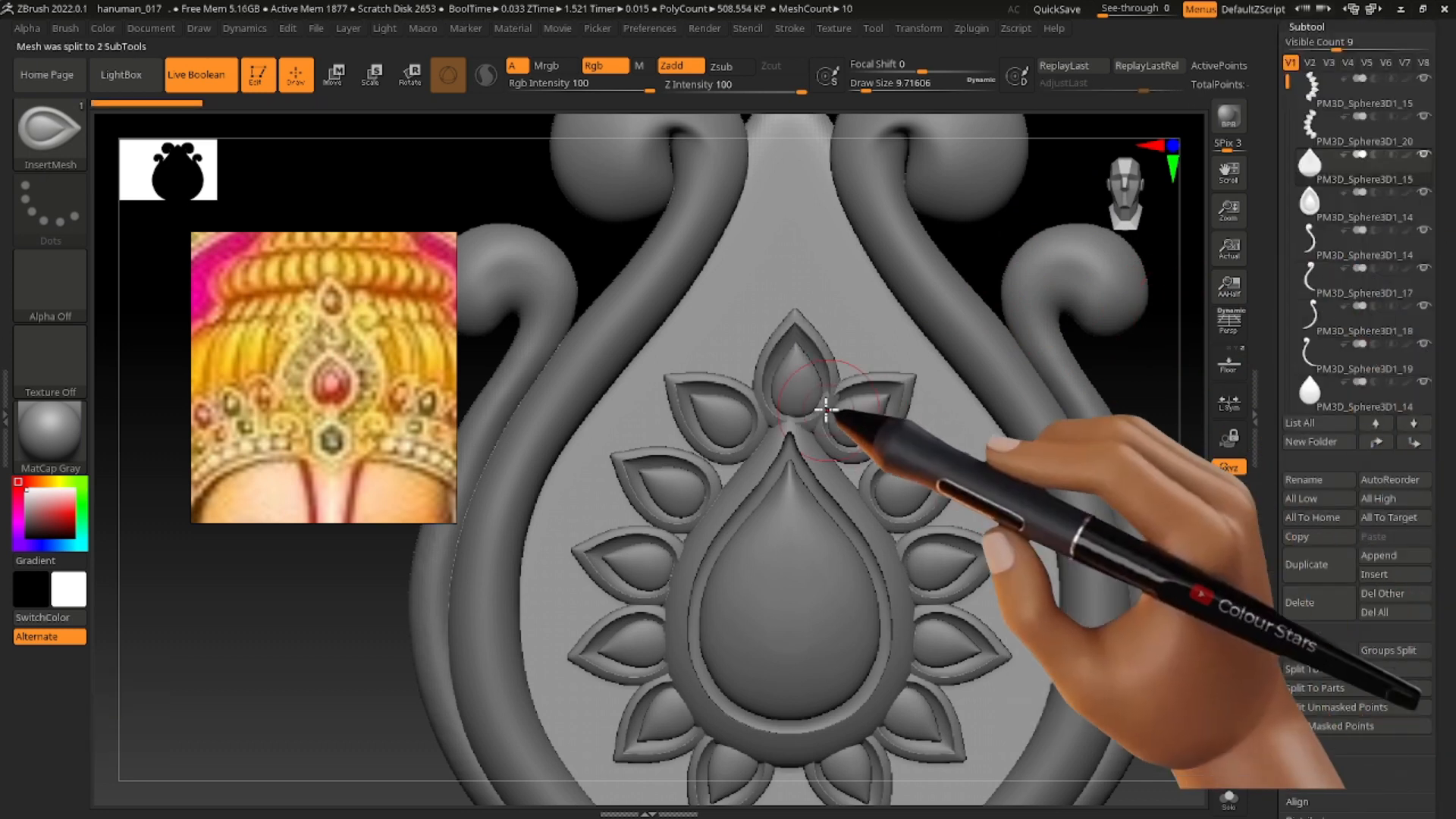
Centre the transform gizmo on the single top teardrop and adjust its placement between the two rows.
alt+click(794, 366)
key(w)
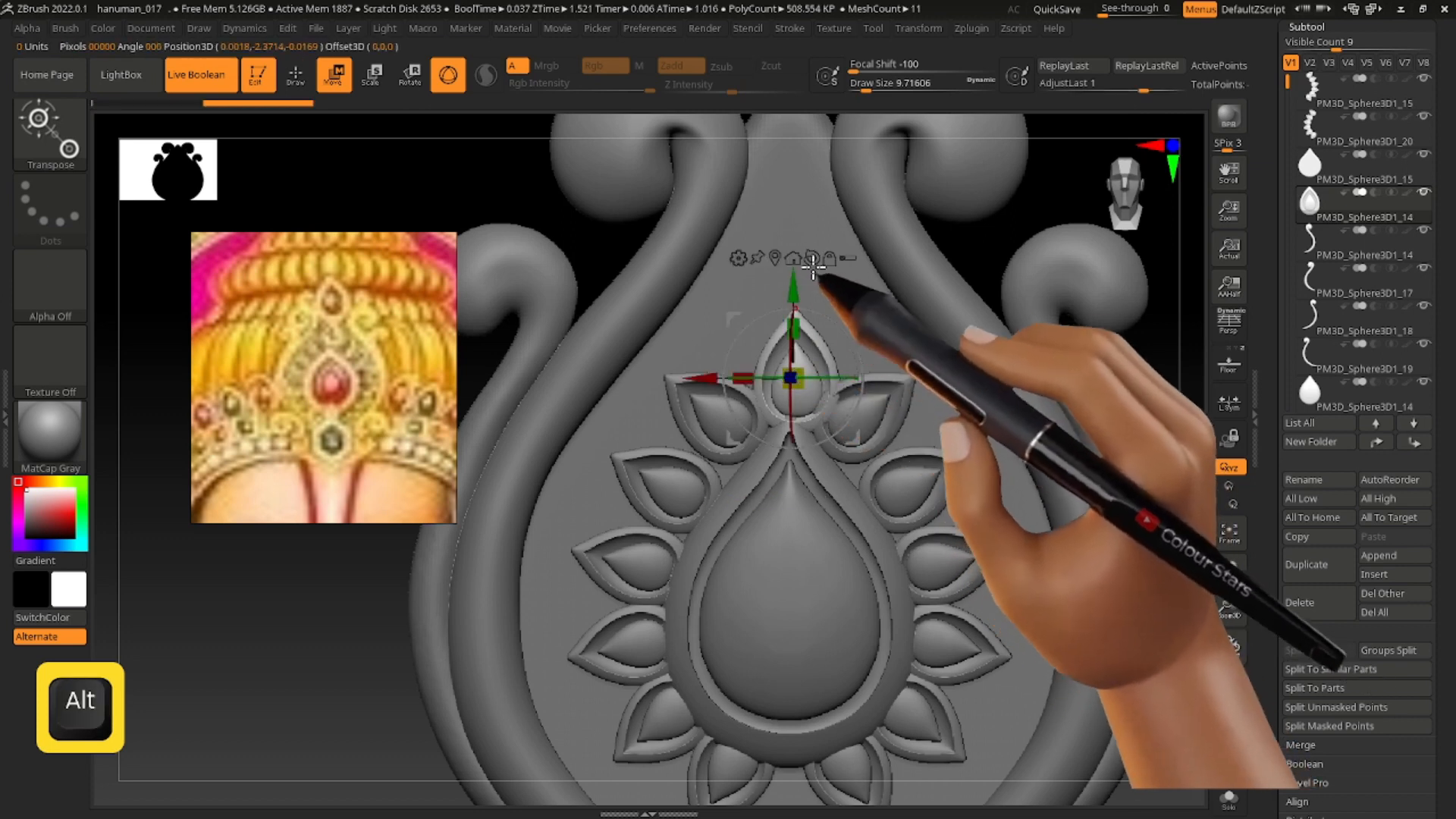
drag(850, 292, 852, 368)
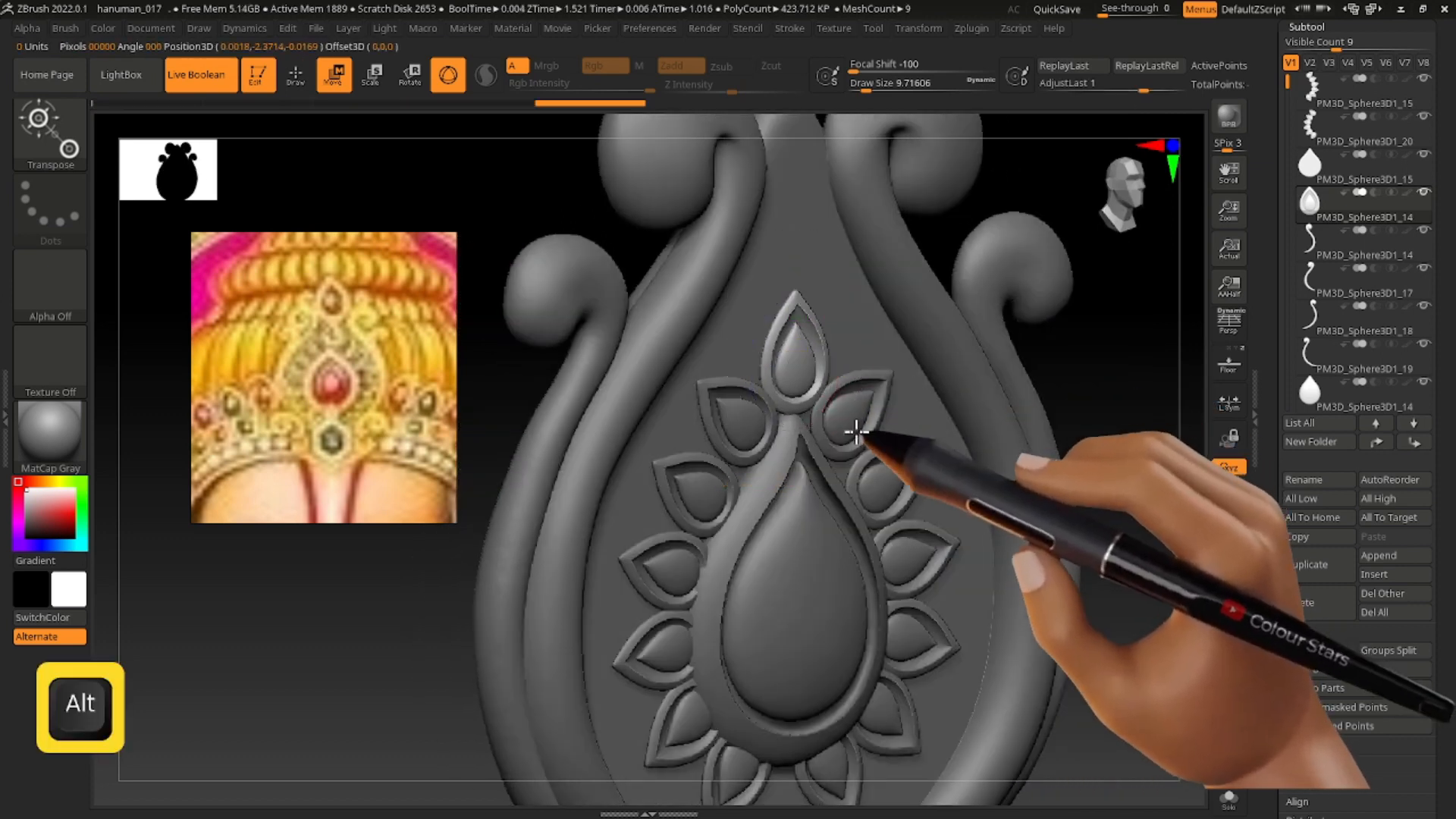
alt+right_drag(852, 429, 921, 493)
shift+right_drag(921, 493, 939, 504)
click(297, 77)
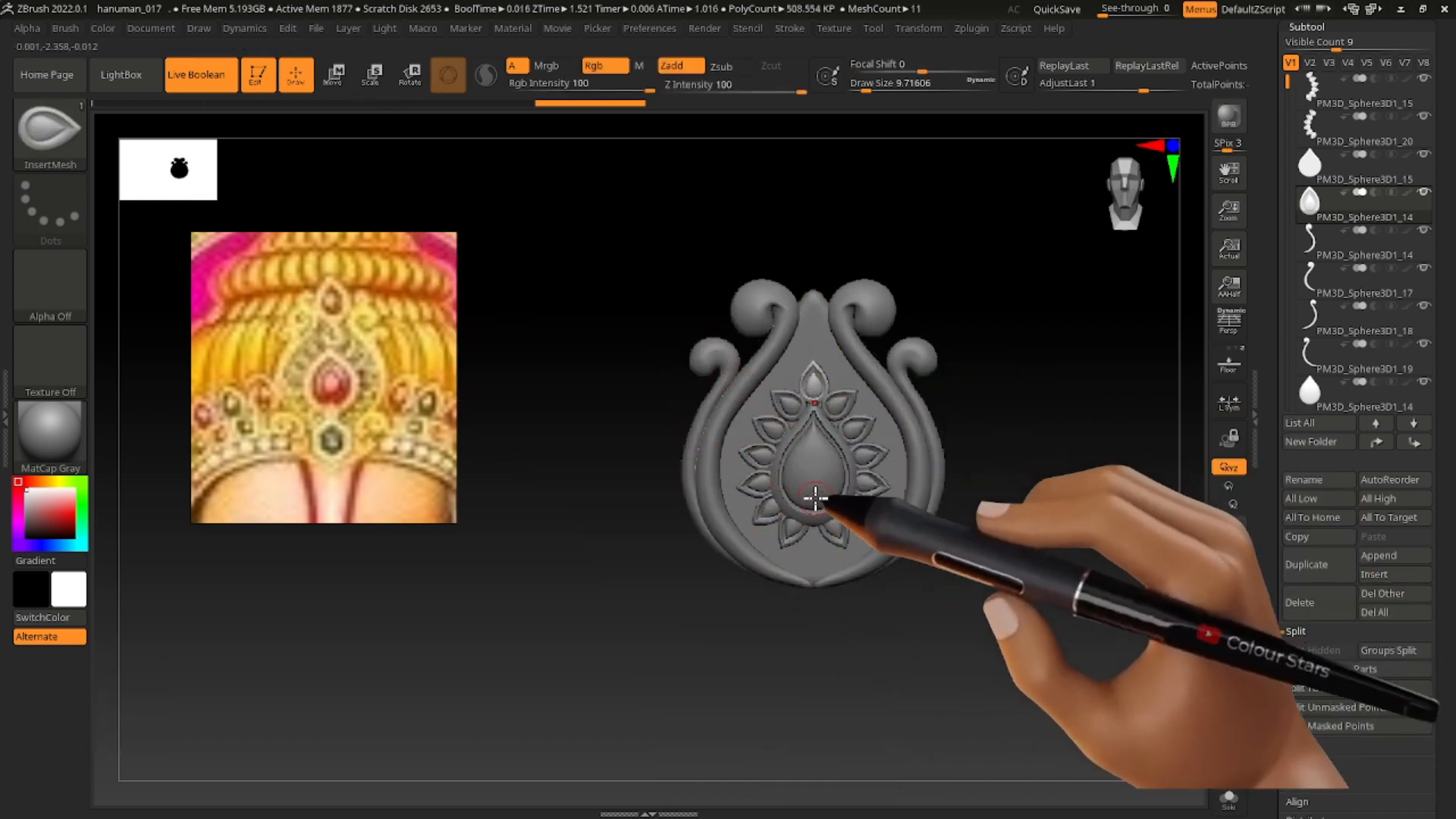
Duplicate the top teardrop, move the copy up beyond the plate's tip and enlarge it as the jewel's finial.
alt+right_drag(855, 397, 832, 474)
key(w)
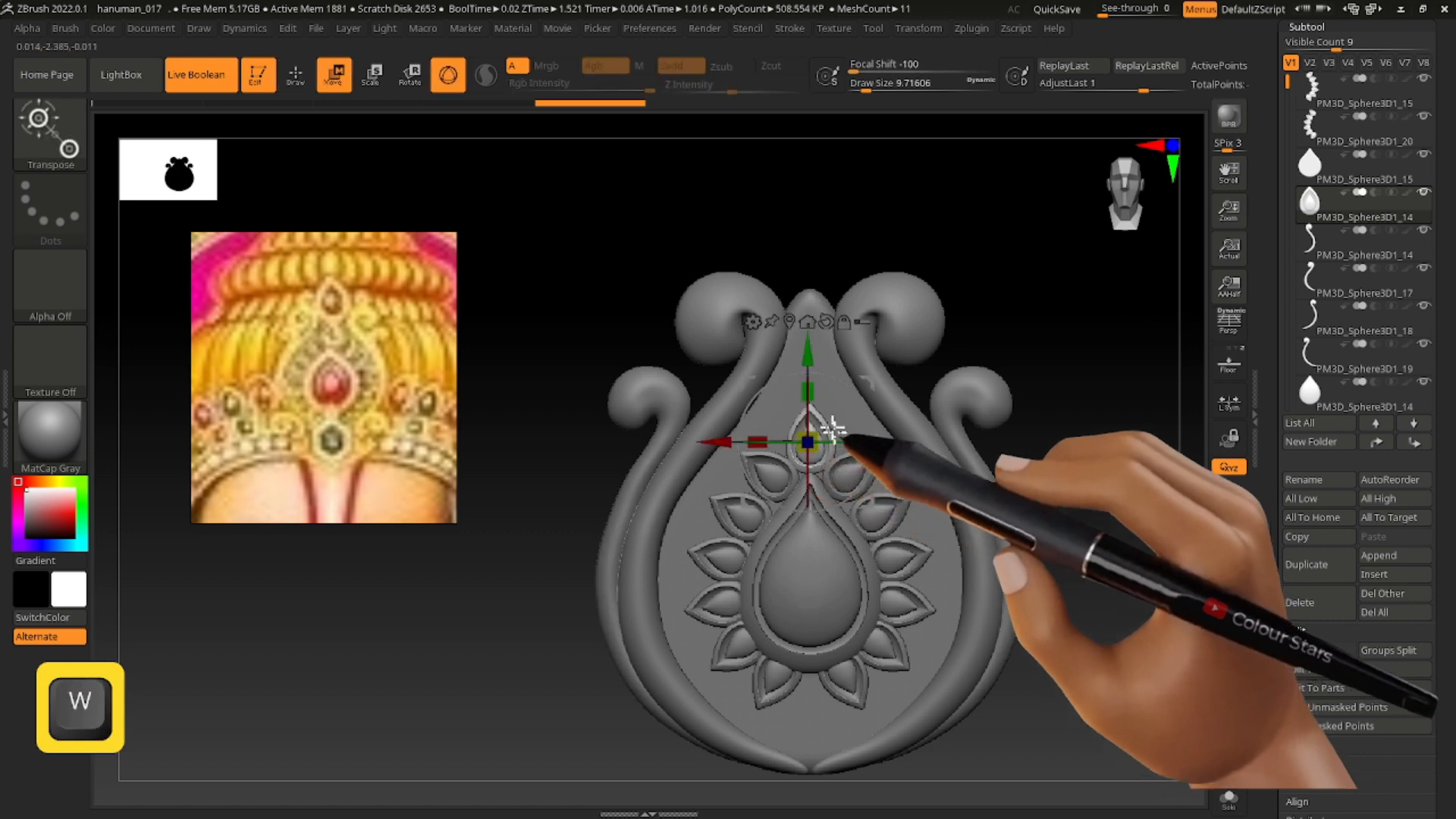
key(ctrl+shift+d)
drag(807, 338, 820, 281)
alt+right_drag(821, 280, 810, 334)
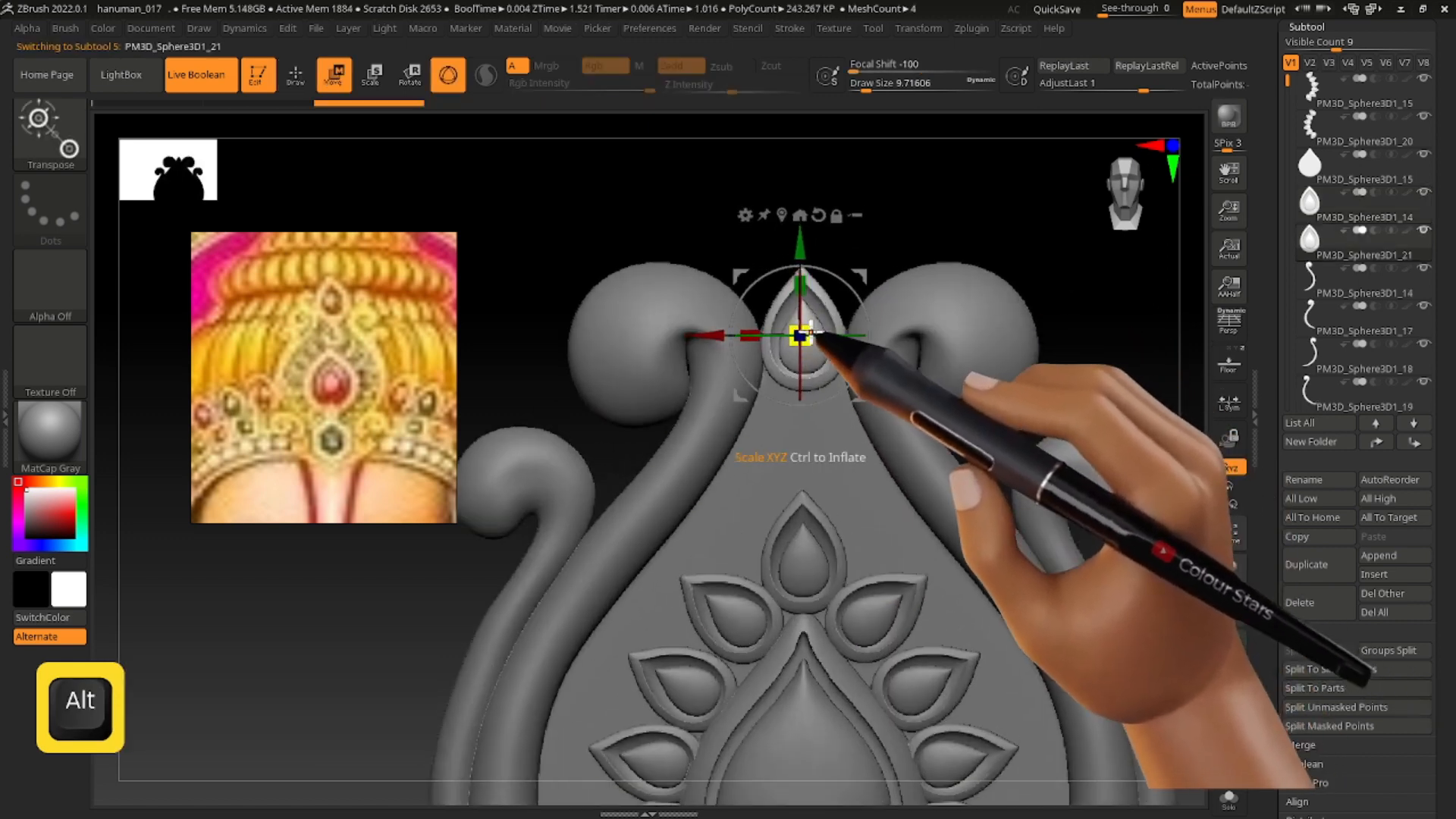
drag(814, 255, 810, 146)
alt+right_drag(884, 425, 899, 390)
Duplicate the large finial teardrop, move the copy down onto the plate's narrow neck, shrink it and align its depth.
drag(829, 179, 827, 281)
key(ctrl+shift+d)
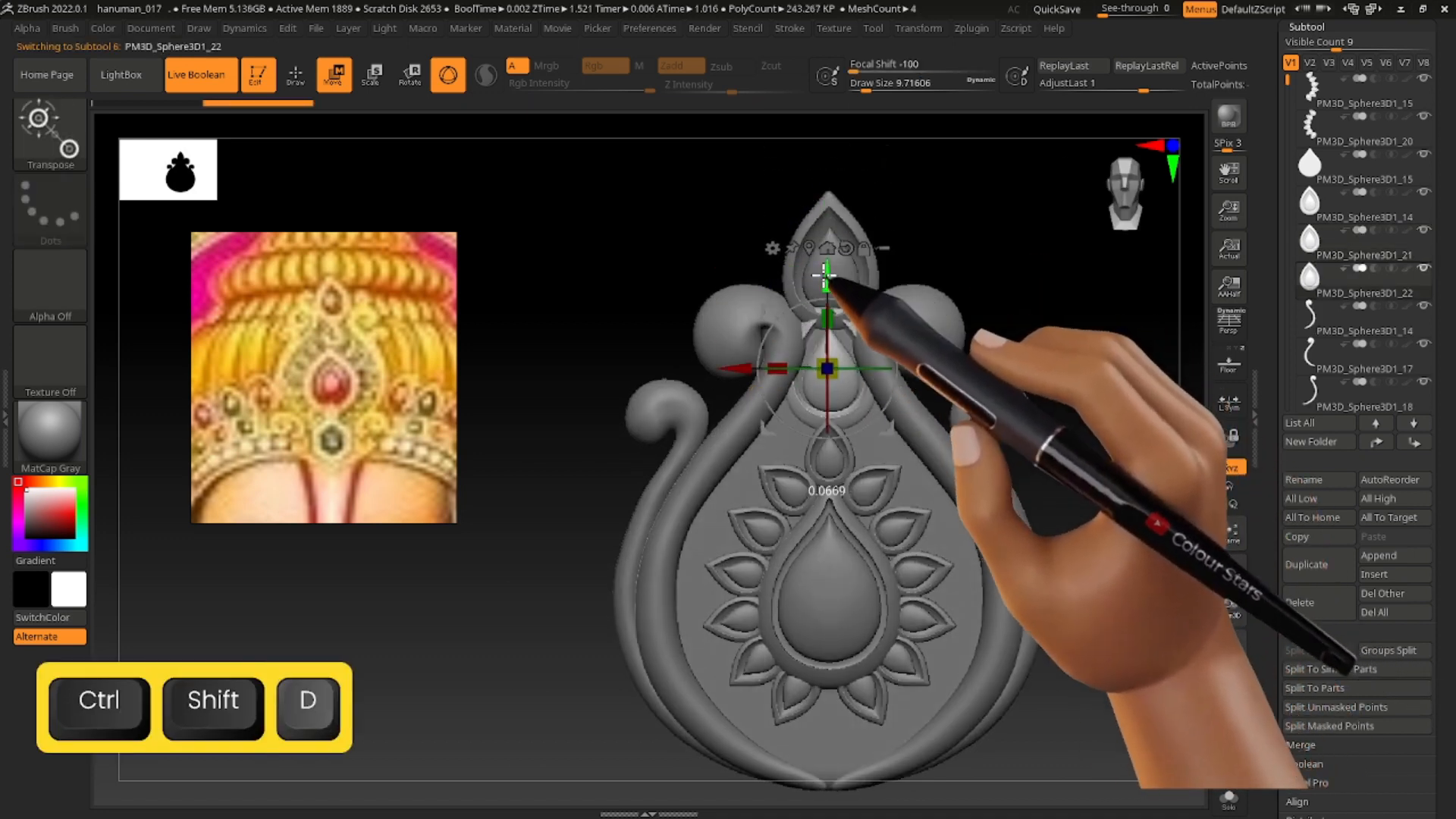
right_drag(827, 282, 890, 364)
drag(854, 370, 860, 383)
right_drag(863, 381, 898, 382)
drag(900, 378, 898, 378)
shift+right_drag(898, 380, 948, 433)
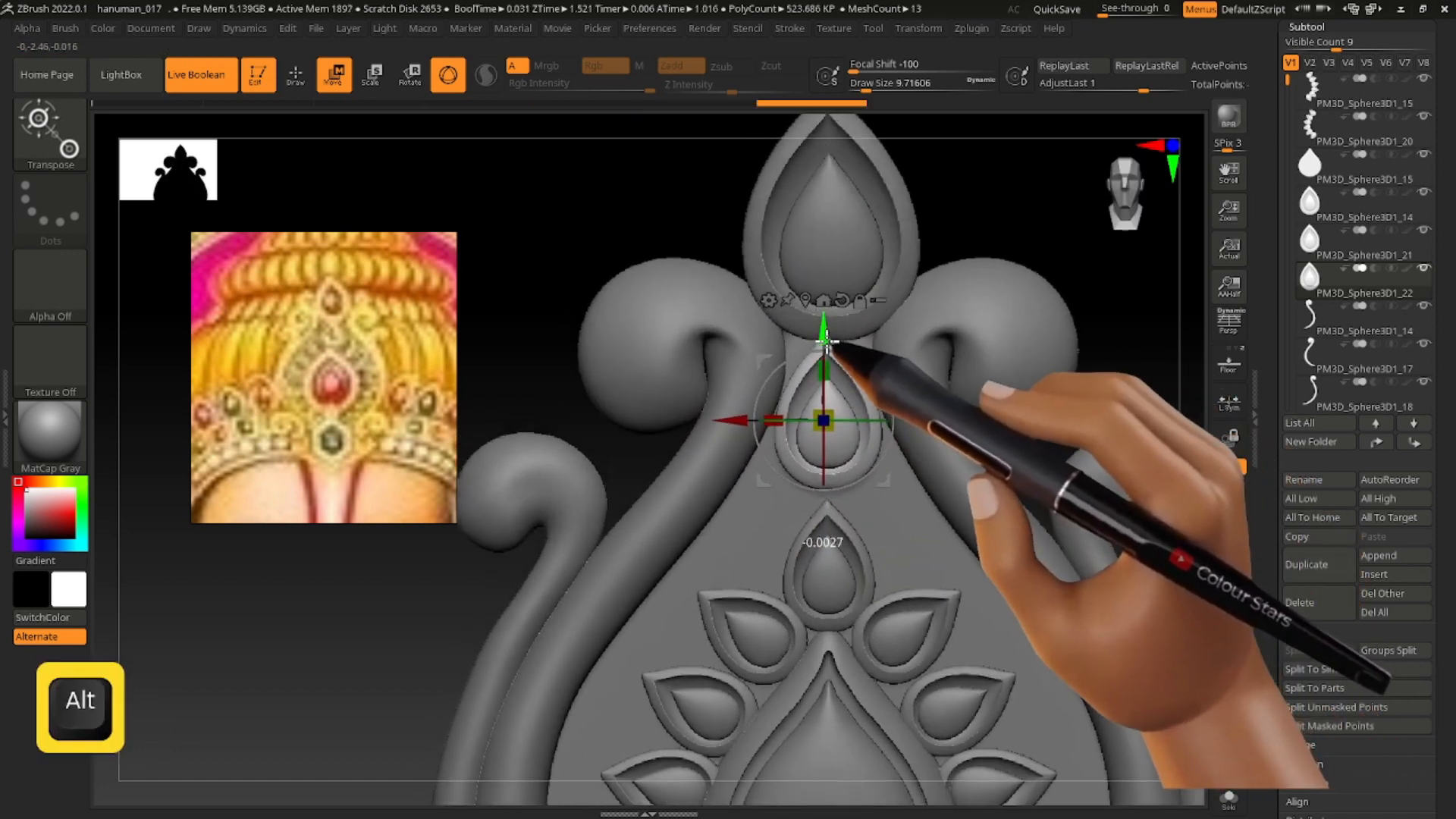
drag(826, 341, 826, 348)
Enlarge the reference image around the crown jewel and refine the right inner scroll's curve with the Move brush.
scroll(320, 350, up, 3)
middle_drag(320, 351, 322, 386)
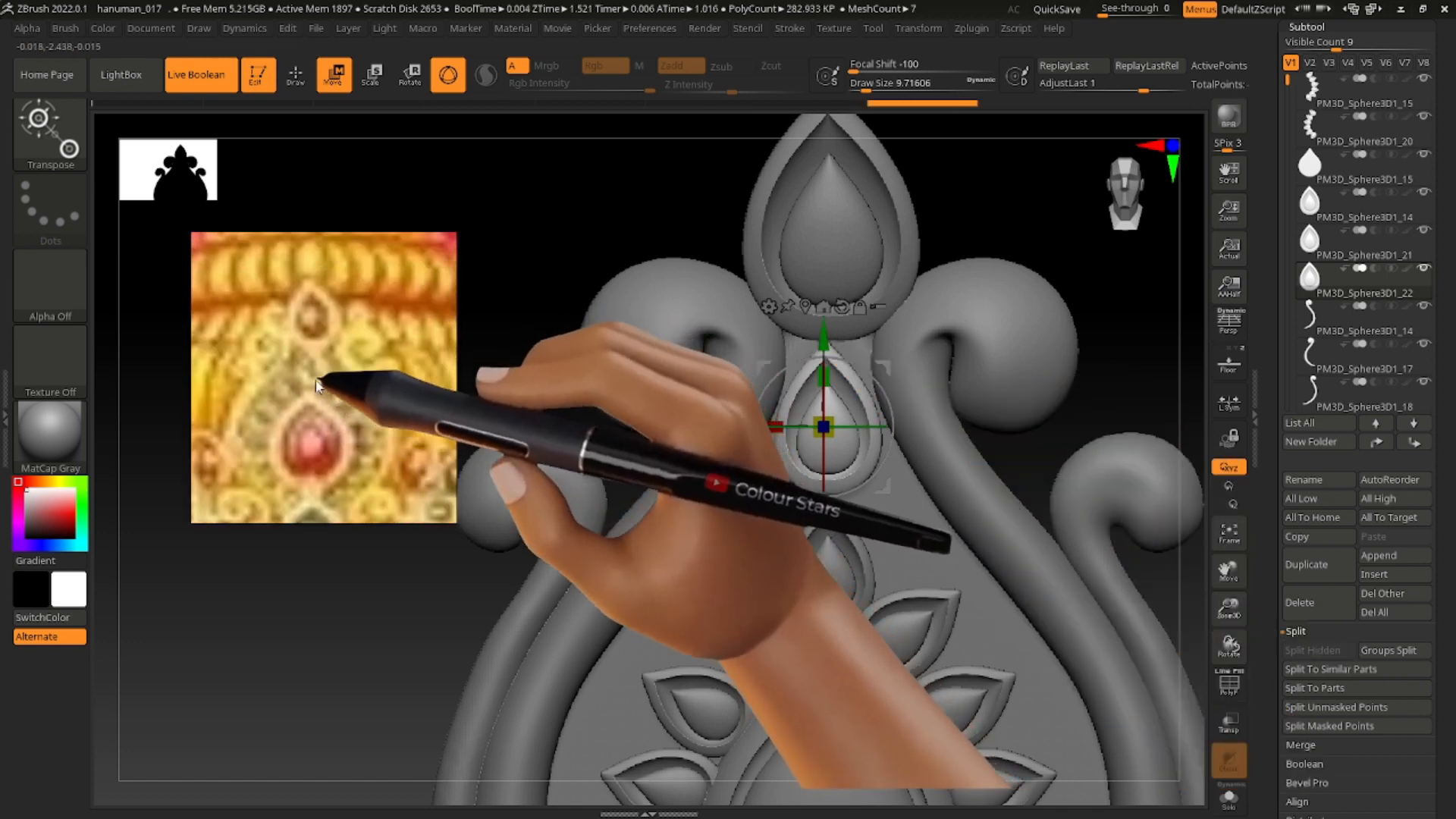
right_drag(851, 512, 867, 471)
click(50, 130)
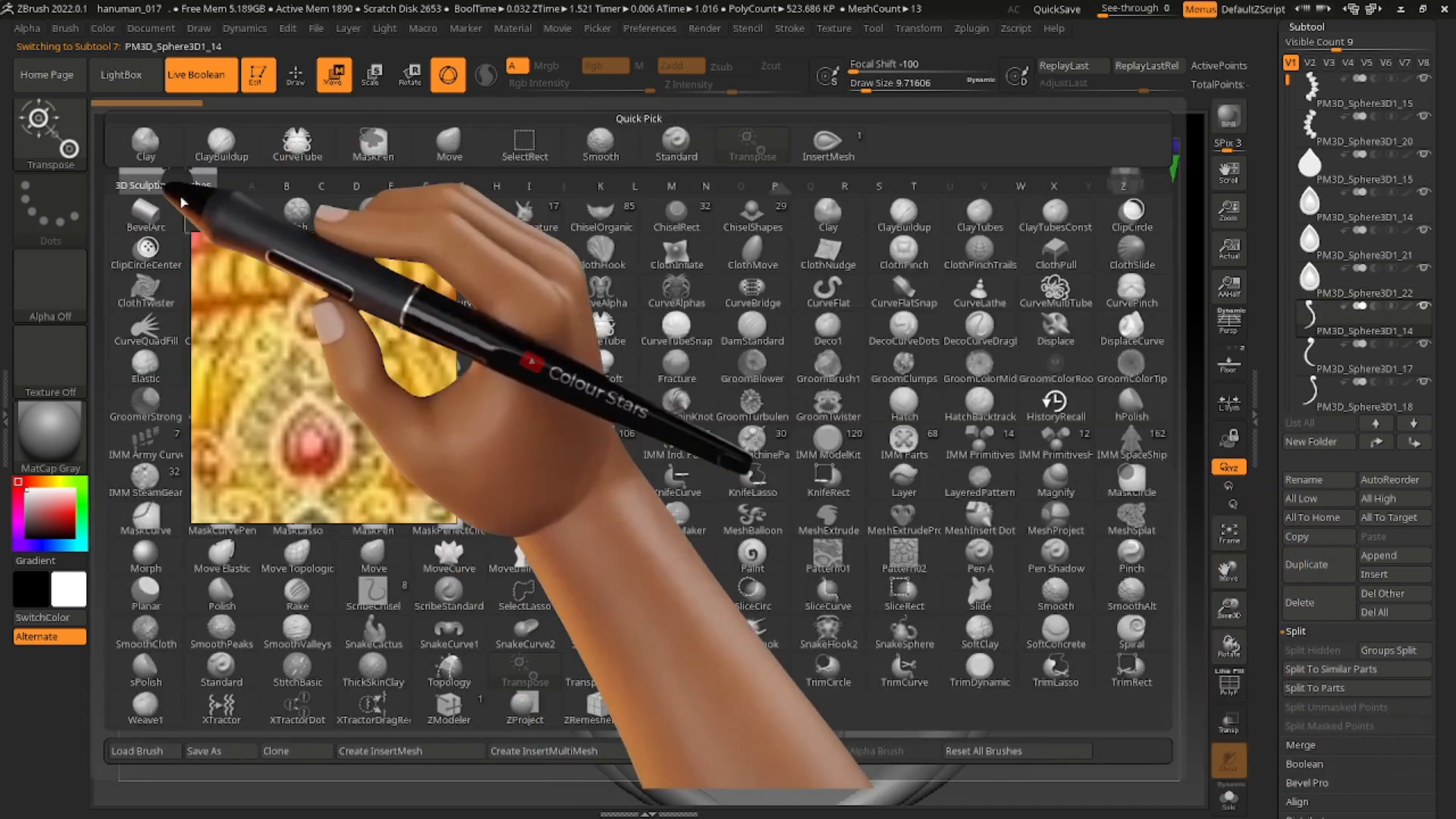
click(472, 558)
alt+click(793, 400)
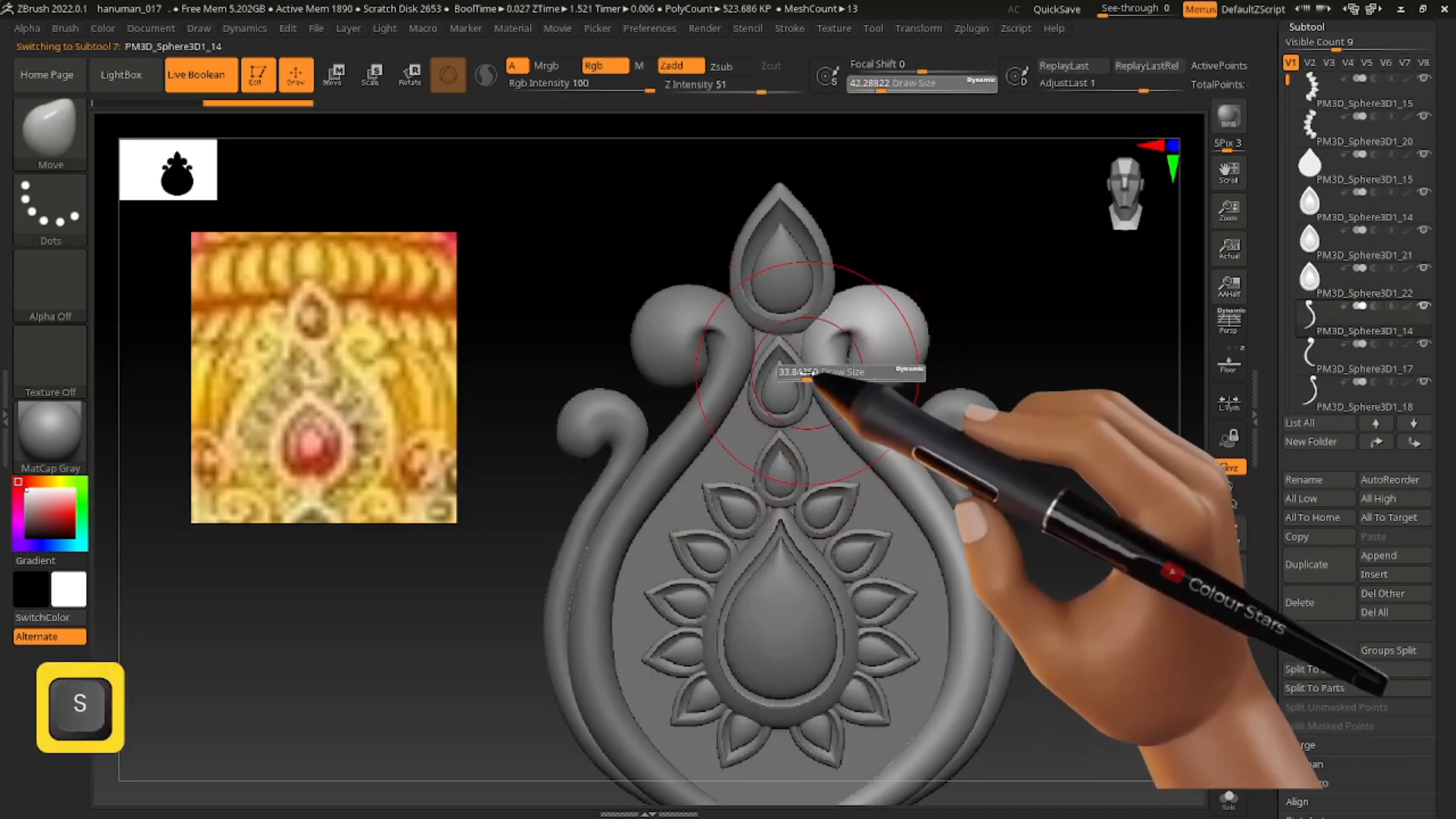
alt+right_drag(959, 590, 941, 435)
key(s)
drag(887, 634, 895, 634)
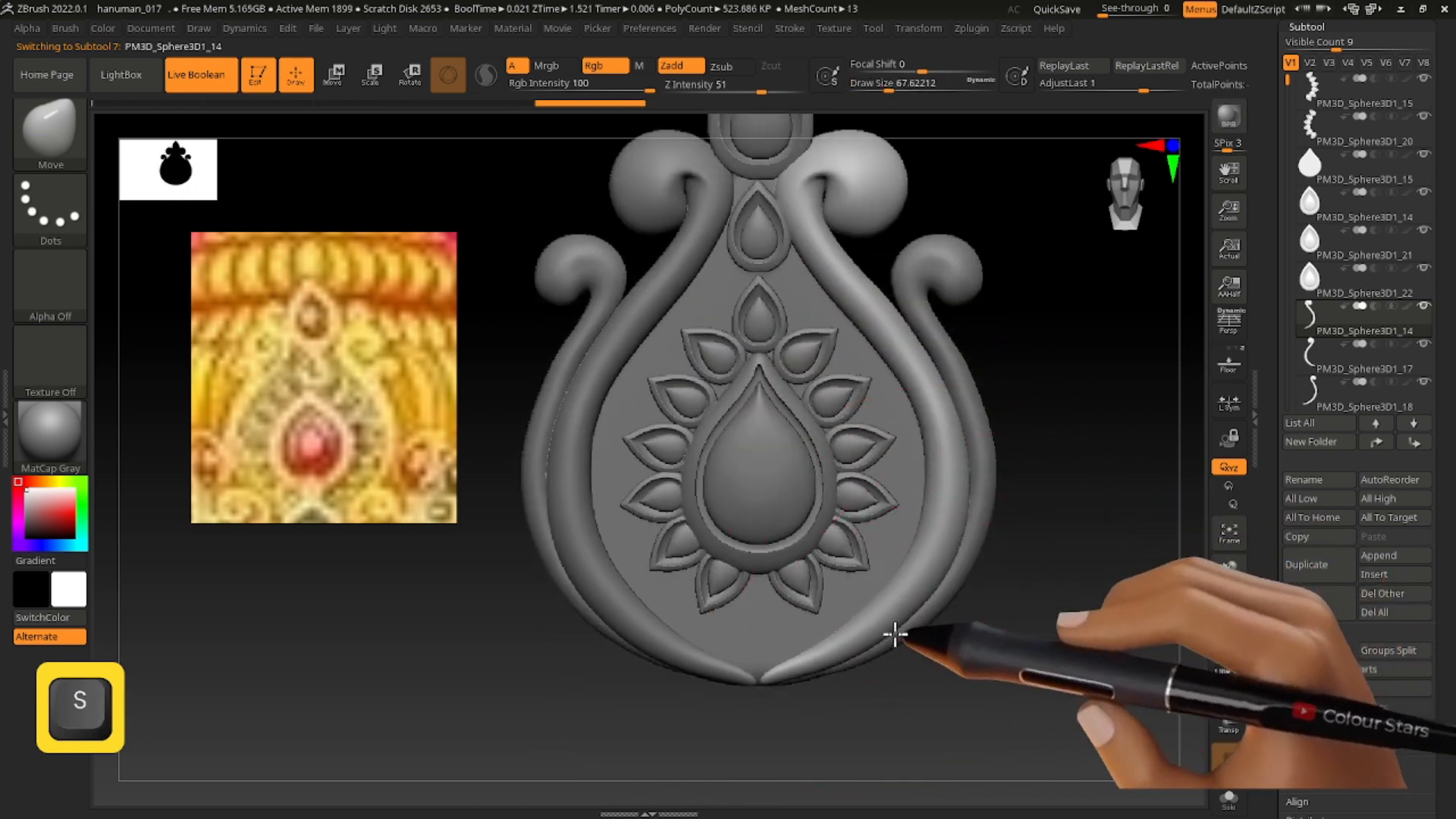
Refine the right inner scroll's upper curl and the neighbouring outer scroll with the Move brush at adjusted draw sizes.
alt+click(895, 399)
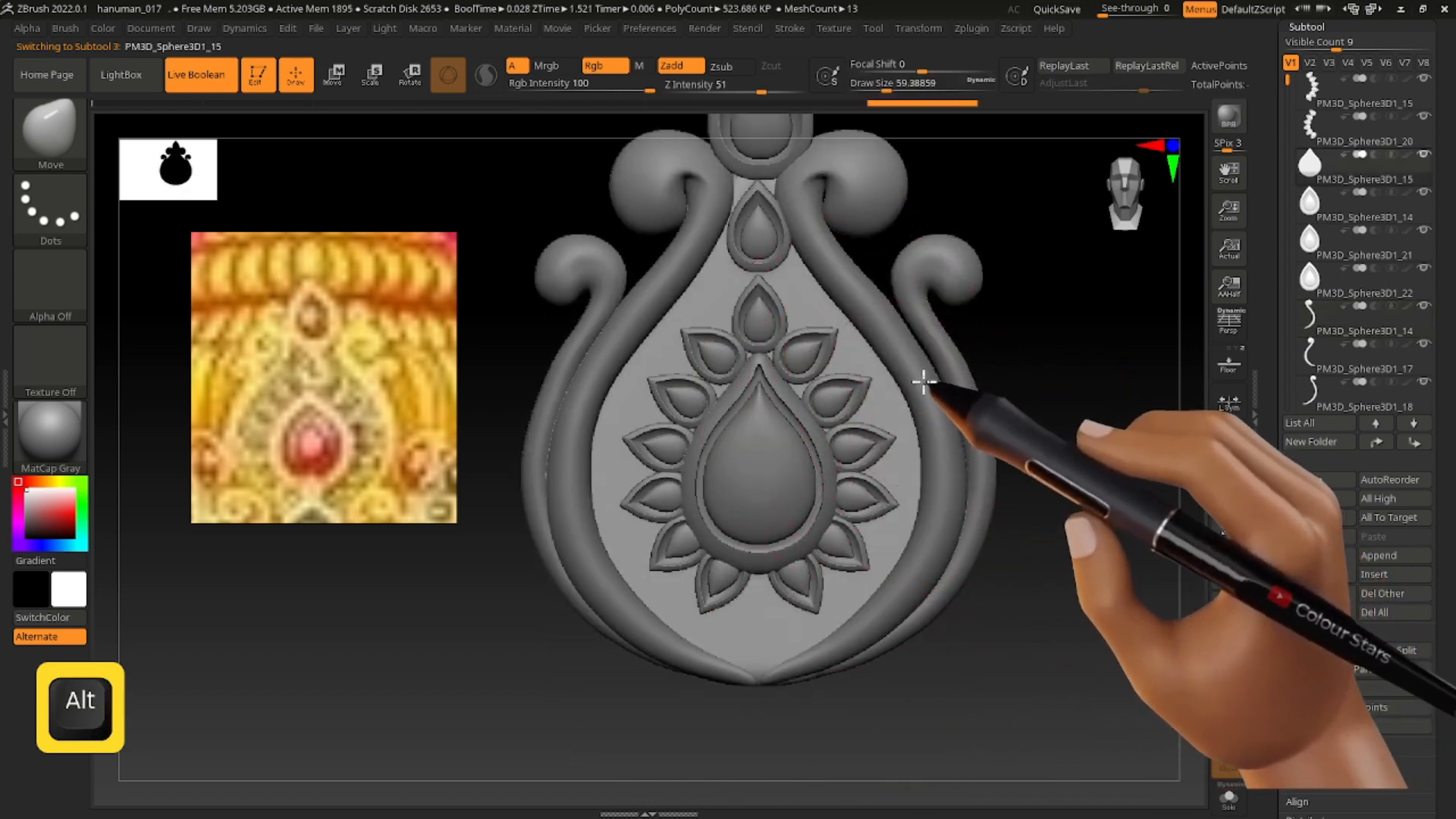
alt+click(923, 380)
alt+right_drag(826, 367, 829, 484)
key(s)
drag(829, 295, 837, 295)
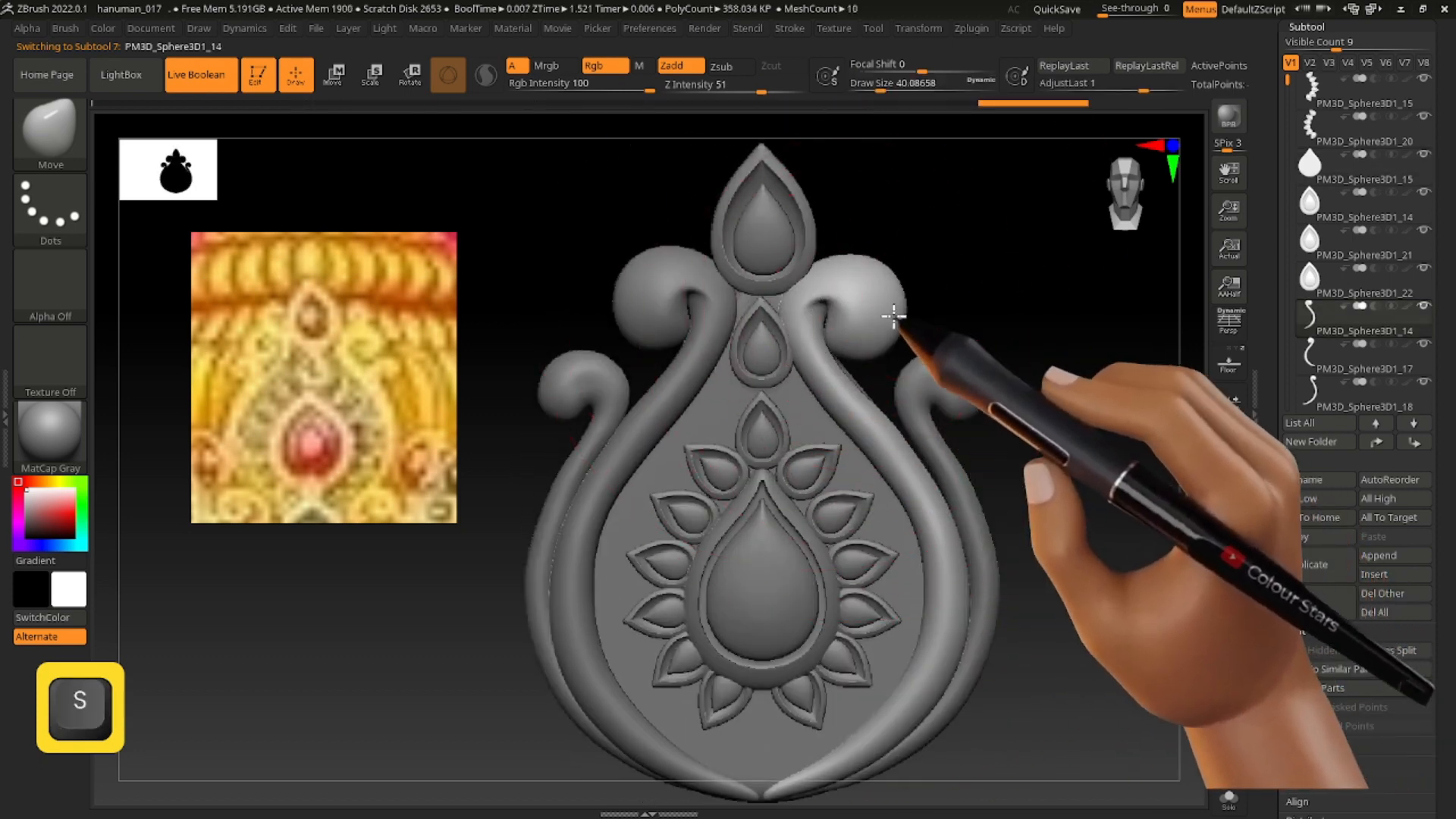
alt+click(976, 670)
key(s)
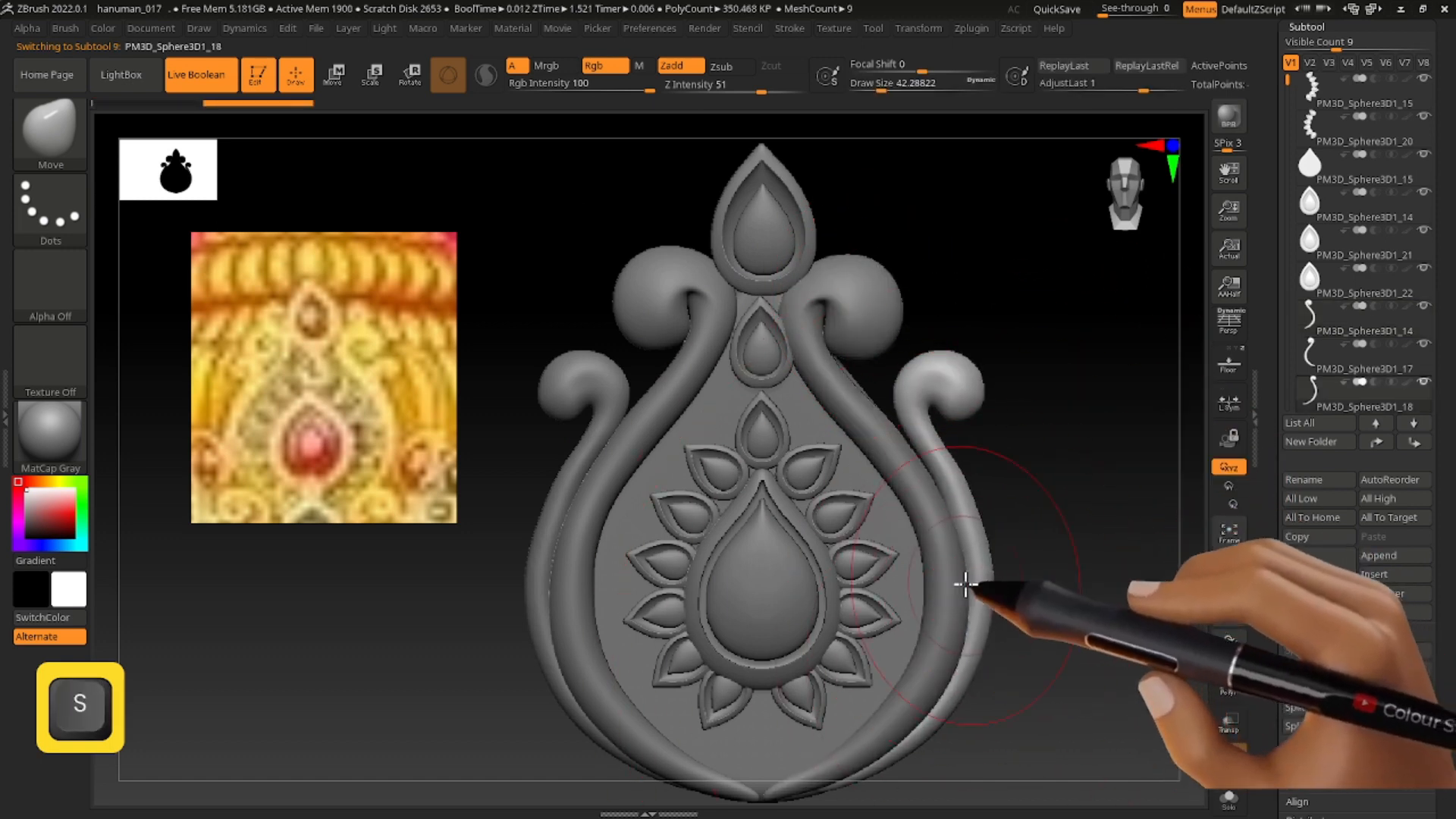
alt+click(795, 419)
key(s)
Append a Sphere3D primitive as a new subtool and select it for transforming.
alt+right_drag(760, 344, 771, 364)
alt+click(770, 366)
key(w)
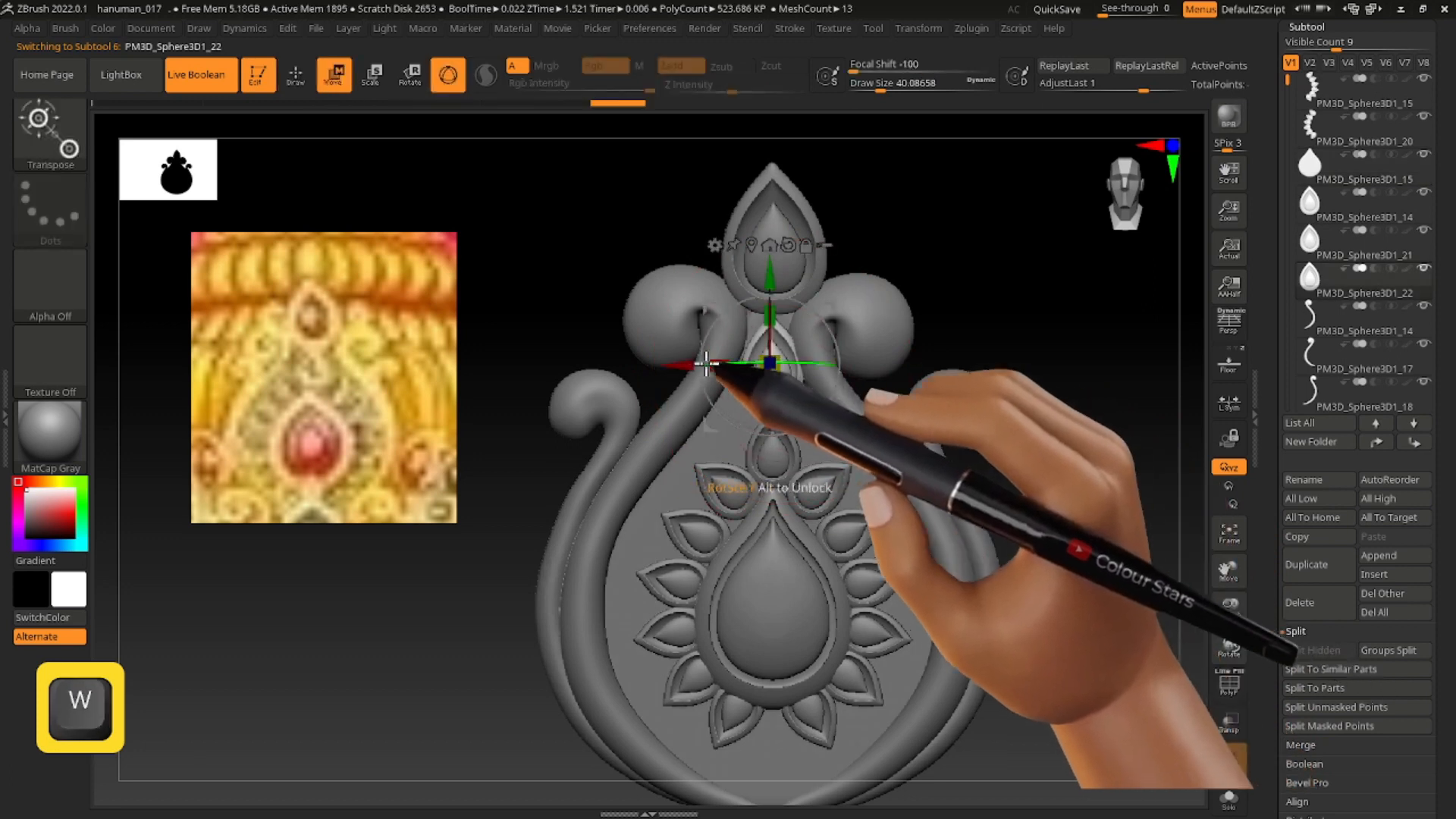
alt+right_drag(796, 349, 911, 577)
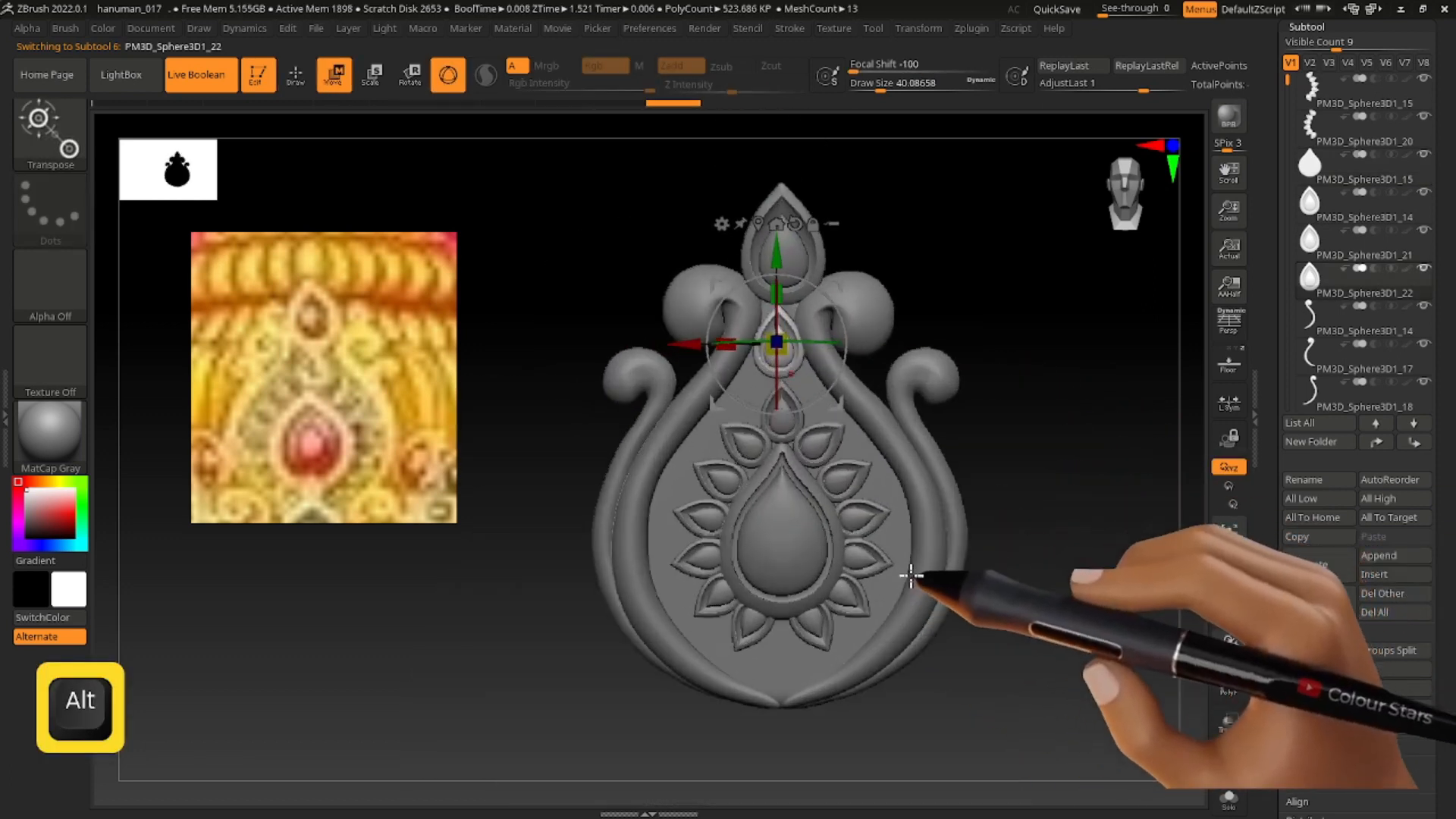
click(1385, 559)
click(478, 525)
alt+right_drag(774, 589, 800, 379)
alt+click(781, 653)
key(w)
Shrink the appended sphere, move it onto the plate's narrow neck and align its depth with the plate.
drag(780, 675, 774, 247)
alt+right_drag(774, 304, 784, 485)
drag(785, 491, 542, 528)
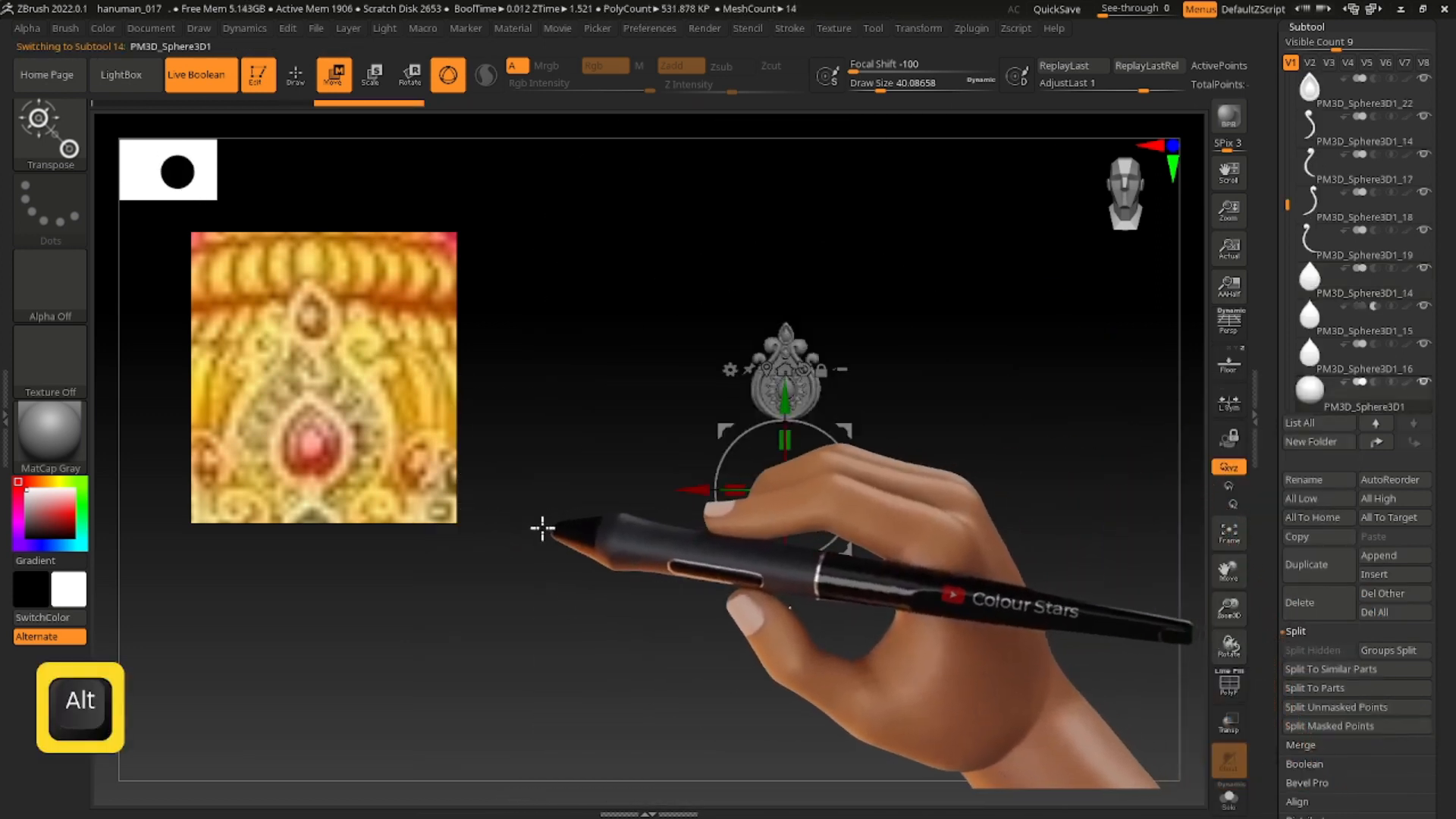
drag(783, 406, 780, 277)
alt+right_drag(780, 277, 832, 370)
right_drag(685, 370, 854, 364)
right_click(855, 357)
drag(864, 351, 843, 353)
right_drag(979, 364, 1055, 452)
right_drag(813, 402, 648, 388)
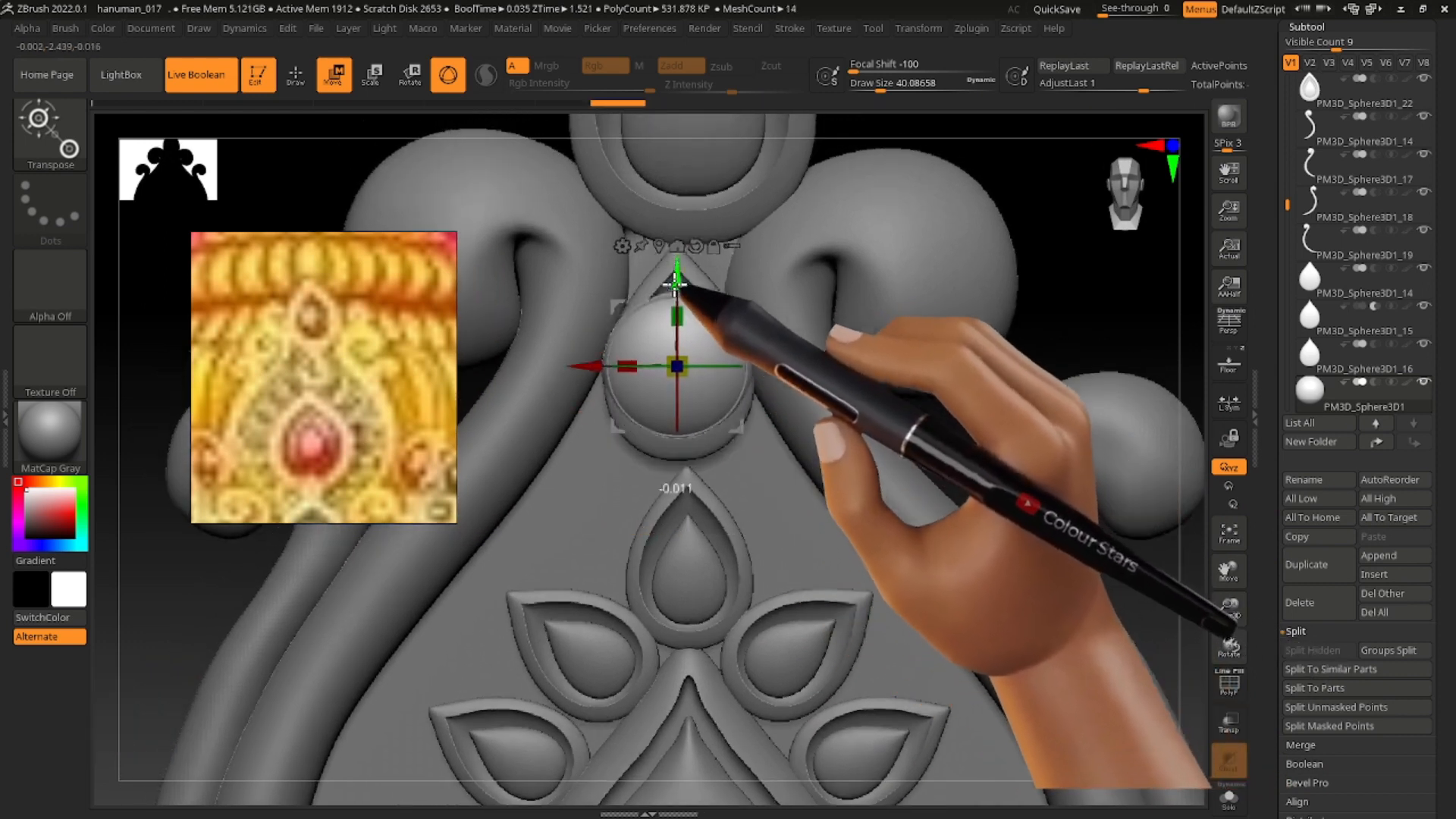
Move the neck teardrop aside onto the right inner scroll to clear the sphere.
alt+click(699, 305)
right_drag(699, 305, 721, 314)
drag(721, 314, 1023, 323)
Scale the neck sphere down slightly and adjust its placement.
alt+click(715, 377)
right_drag(645, 396, 767, 326)
alt+click(822, 355)
alt+right_drag(835, 429, 866, 440)
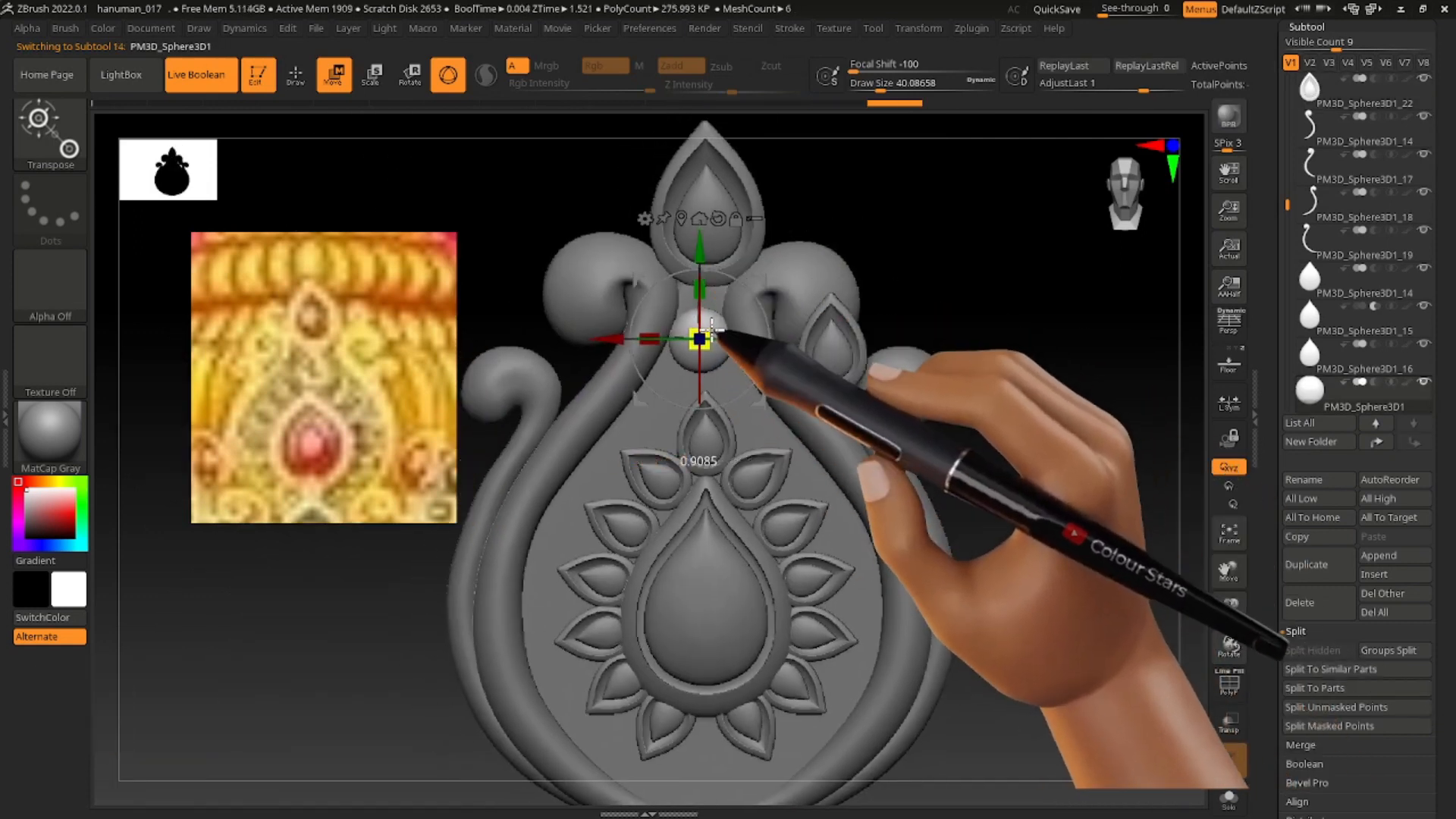
Shrink the set-aside teardrop, place it over the upper part of the neck sphere and adjust its depth.
alt+click(832, 348)
alt+right_drag(876, 395, 914, 355)
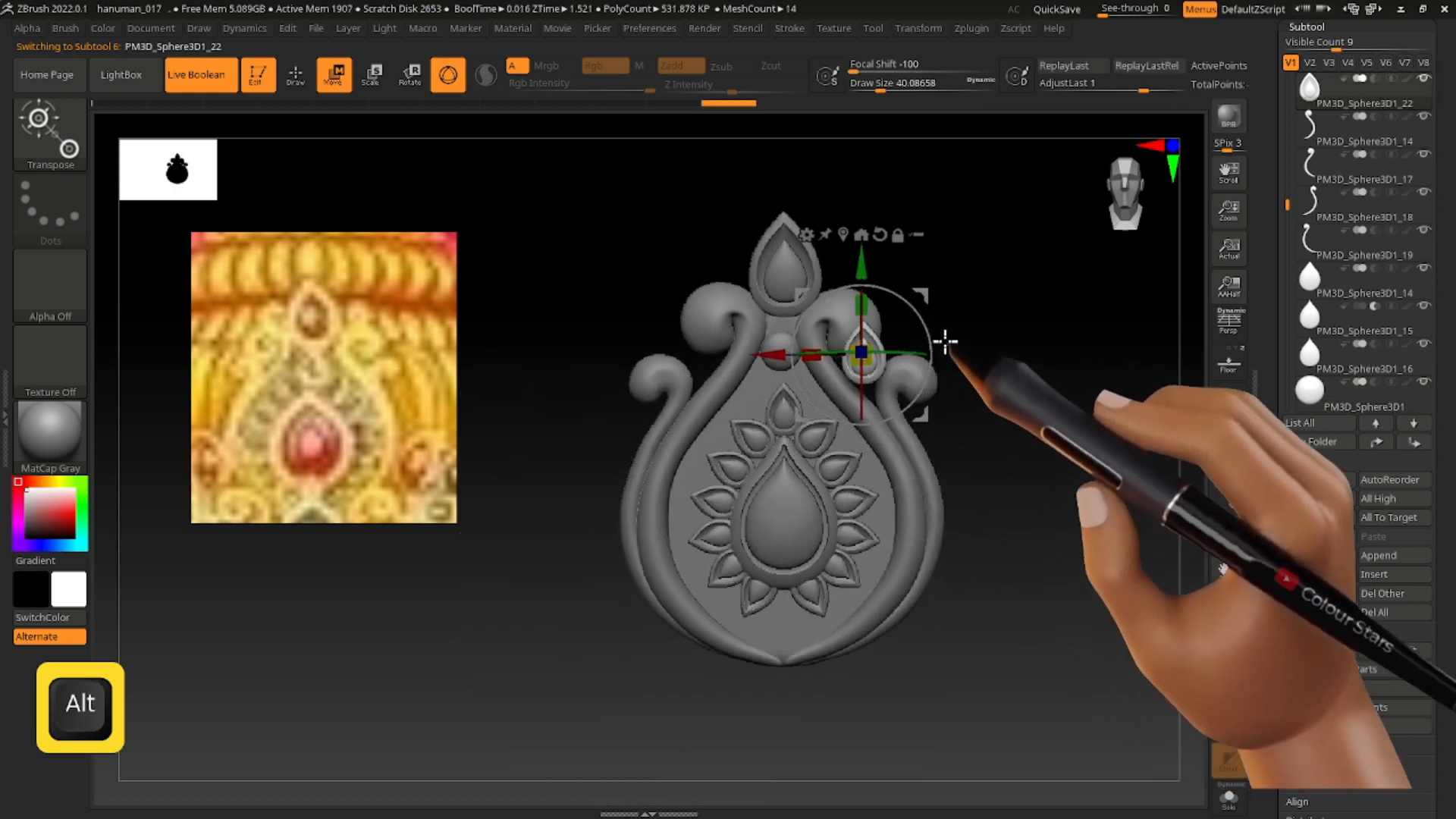
drag(926, 300, 843, 281)
alt+right_drag(844, 282, 739, 466)
alt+click(688, 436)
drag(703, 439, 706, 440)
right_drag(710, 447, 759, 451)
drag(680, 433, 712, 439)
mouse_move(712, 433)
shift+right_down()
mouse_move(706, 400)
mouse_move(703, 443)
shift+right_up()
alt+click(673, 334)
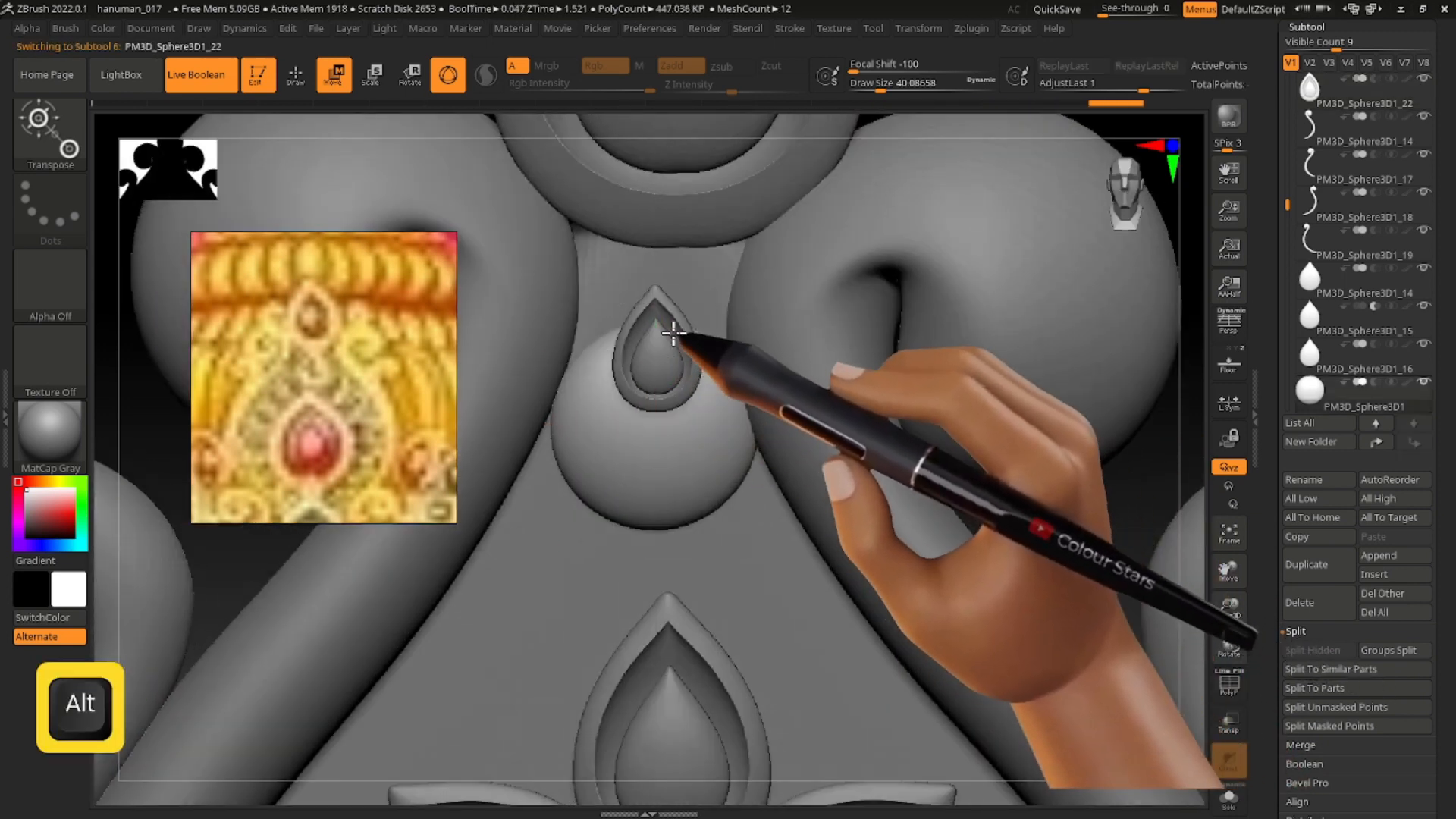
key(ctrl+z)
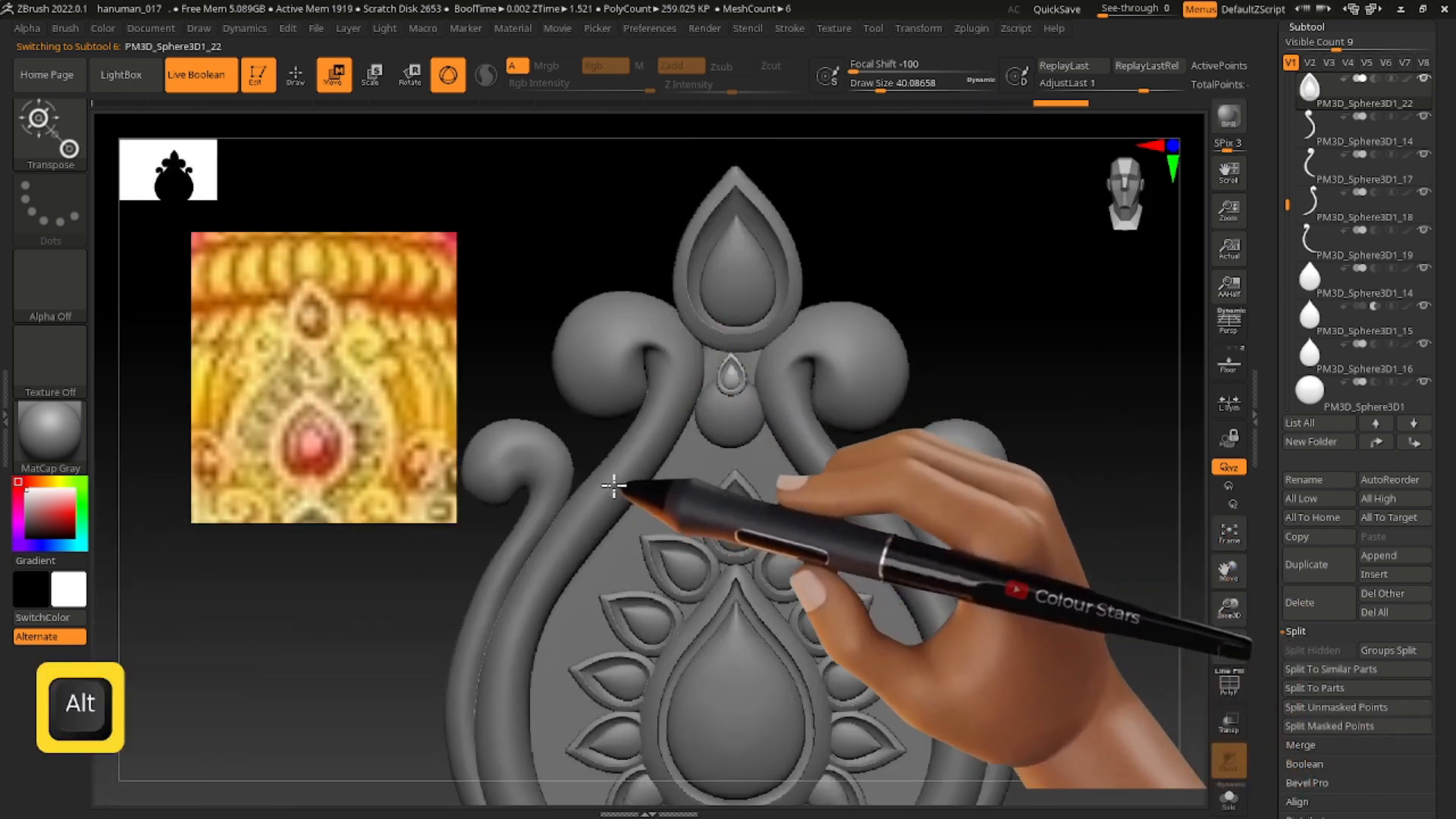
Delete the two left scroll subtools of the jewel frame.
alt+click(742, 448)
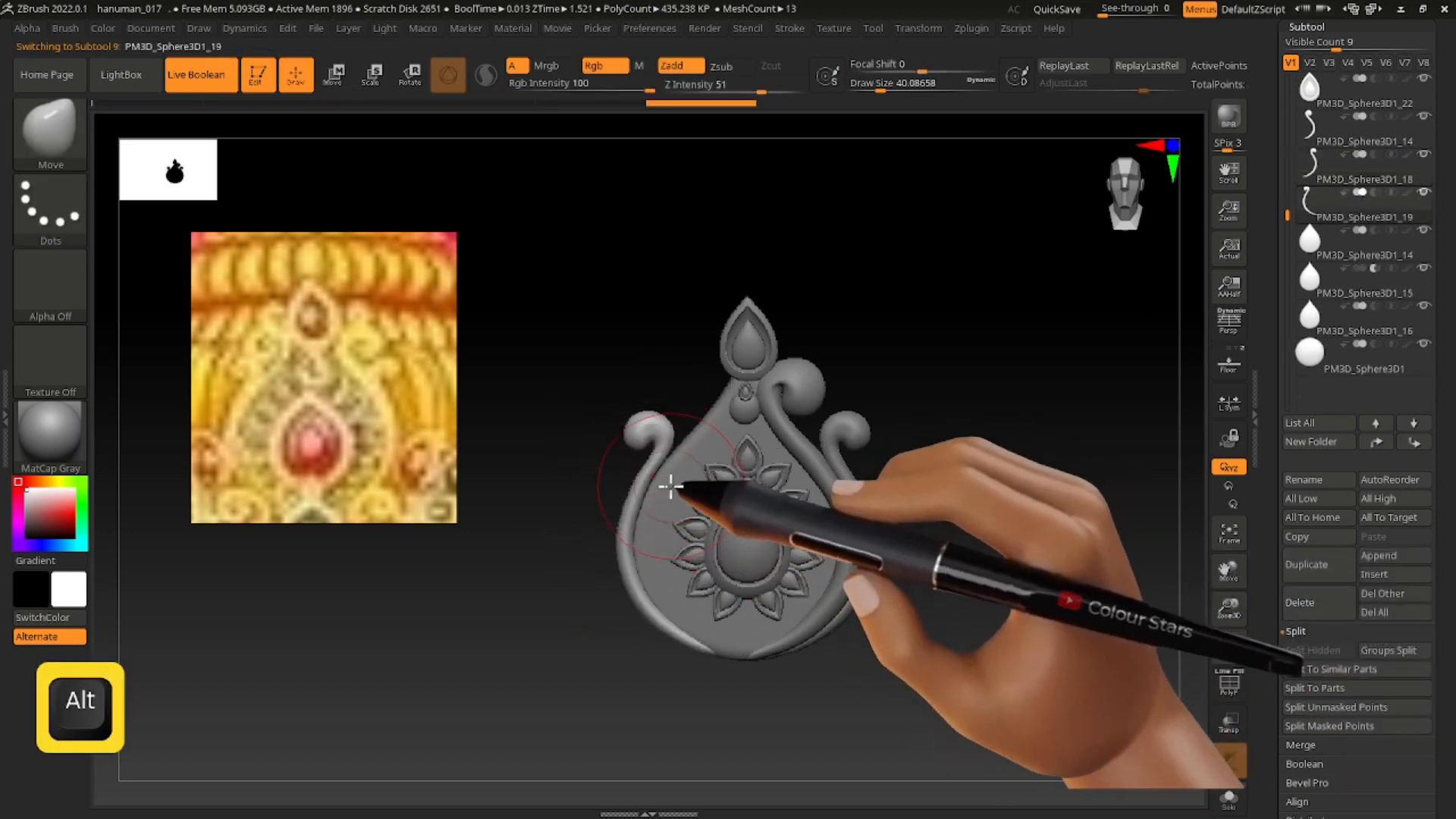
click(1299, 602)
click(1227, 637)
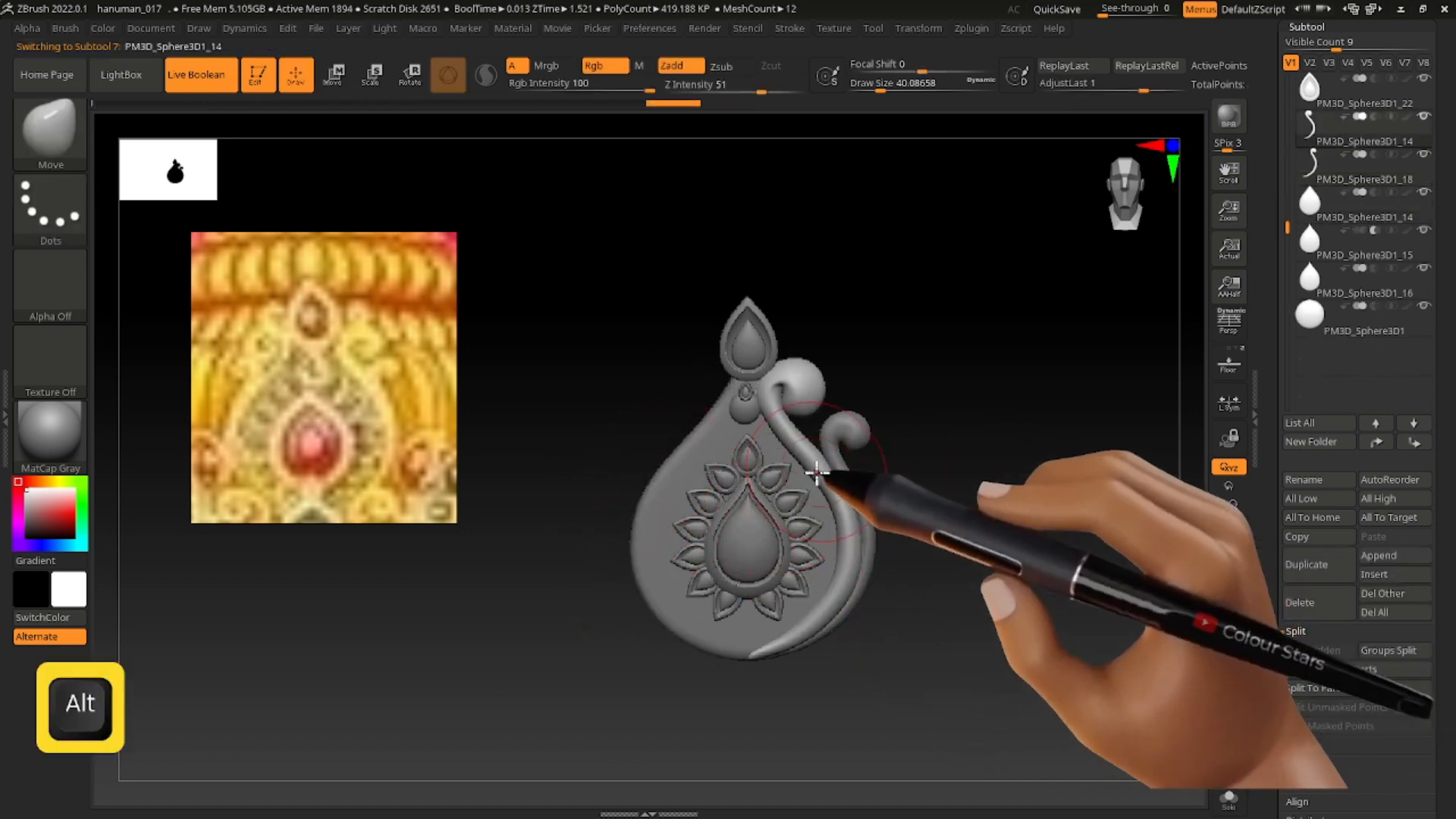
Duplicate the right inner scroll, delete the copy's lower subdivision levels and mirror it to the left side.
key(ctrl+shift+d)
scroll(1335, 455, down, 10)
click(1316, 155)
drag(1441, 129, 1442, 333)
click(1309, 163)
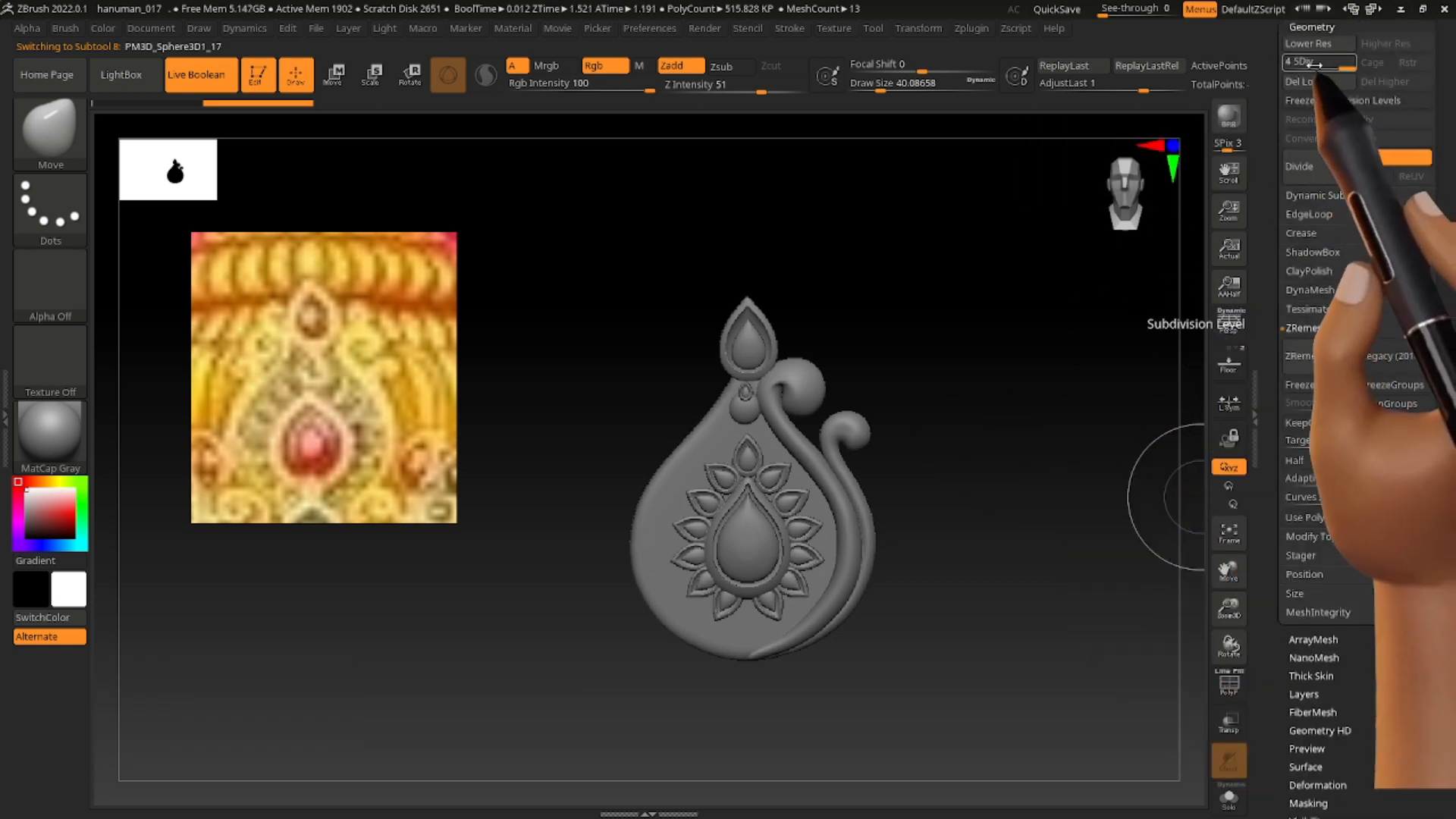
click(1308, 84)
drag(1443, 591, 1444, 448)
click(1341, 643)
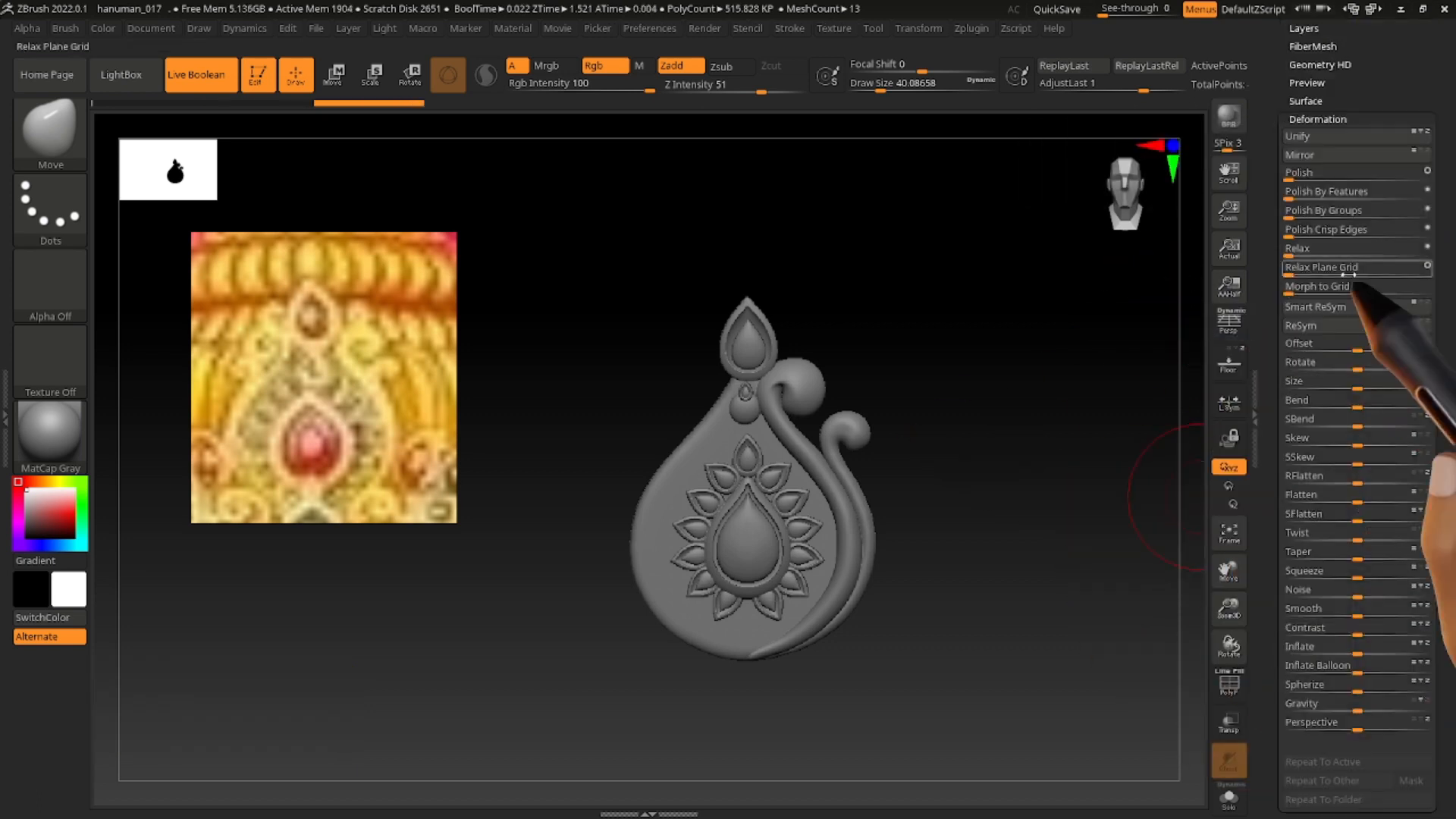
click(1332, 155)
Fine-tune the placement of the ornaments on the plate's neck with the transform gizmo.
alt+click(745, 416)
key(w)
alt+right_drag(762, 389, 708, 397)
alt+click(848, 484)
alt+right_drag(848, 484, 783, 357)
alt+click(771, 348)
alt+right_drag(813, 486, 812, 432)
drag(782, 487, 948, 455)
Duplicate the right outer scroll and mirror the copy to the left side.
alt+click(949, 455)
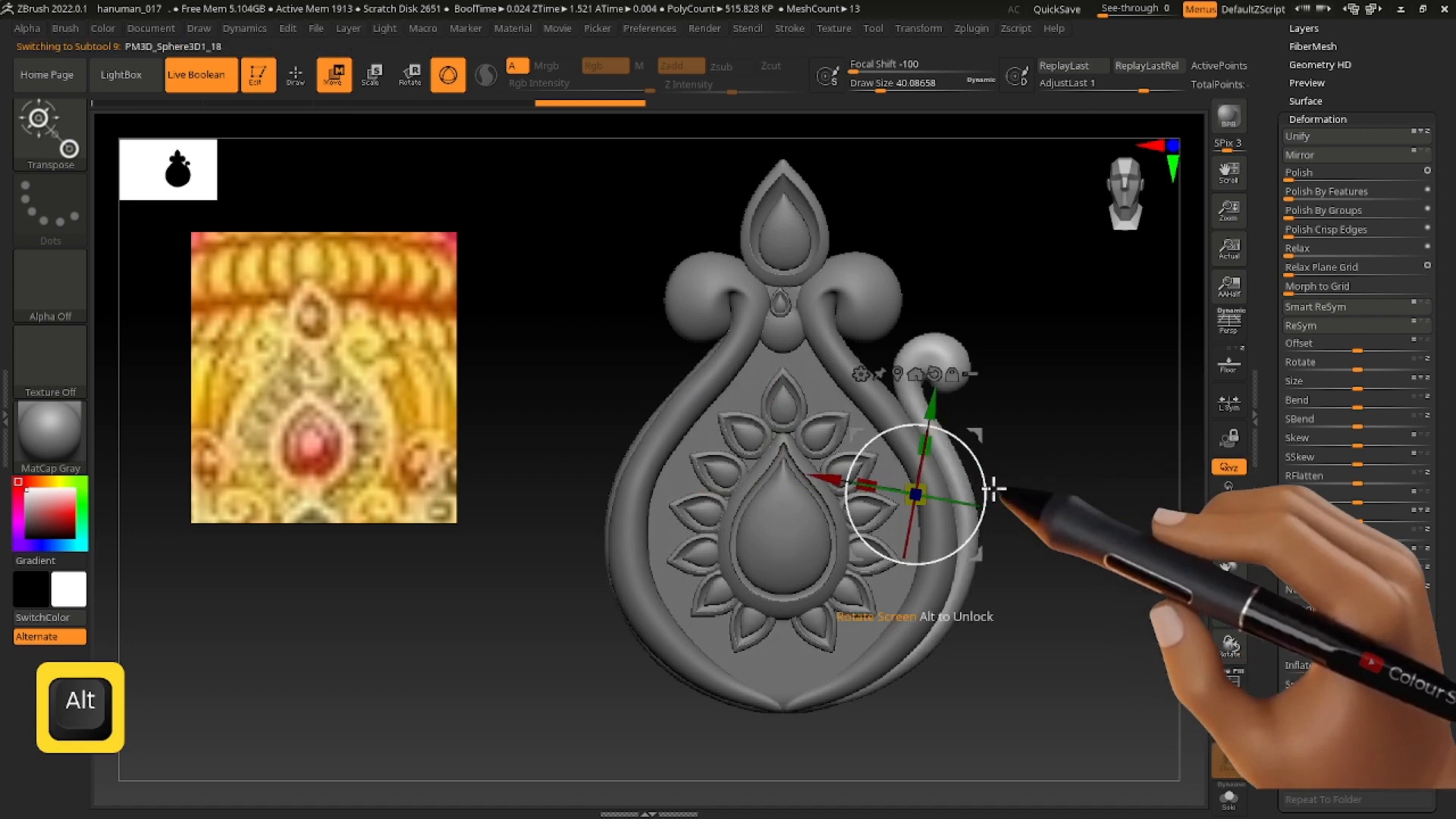
key(ctrl+shift+d)
alt+right_drag(730, 396, 786, 380)
Mirror and weld the jewel's base plate to make its two halves symmetrical.
alt+click(787, 380)
alt+right_drag(858, 410, 779, 355)
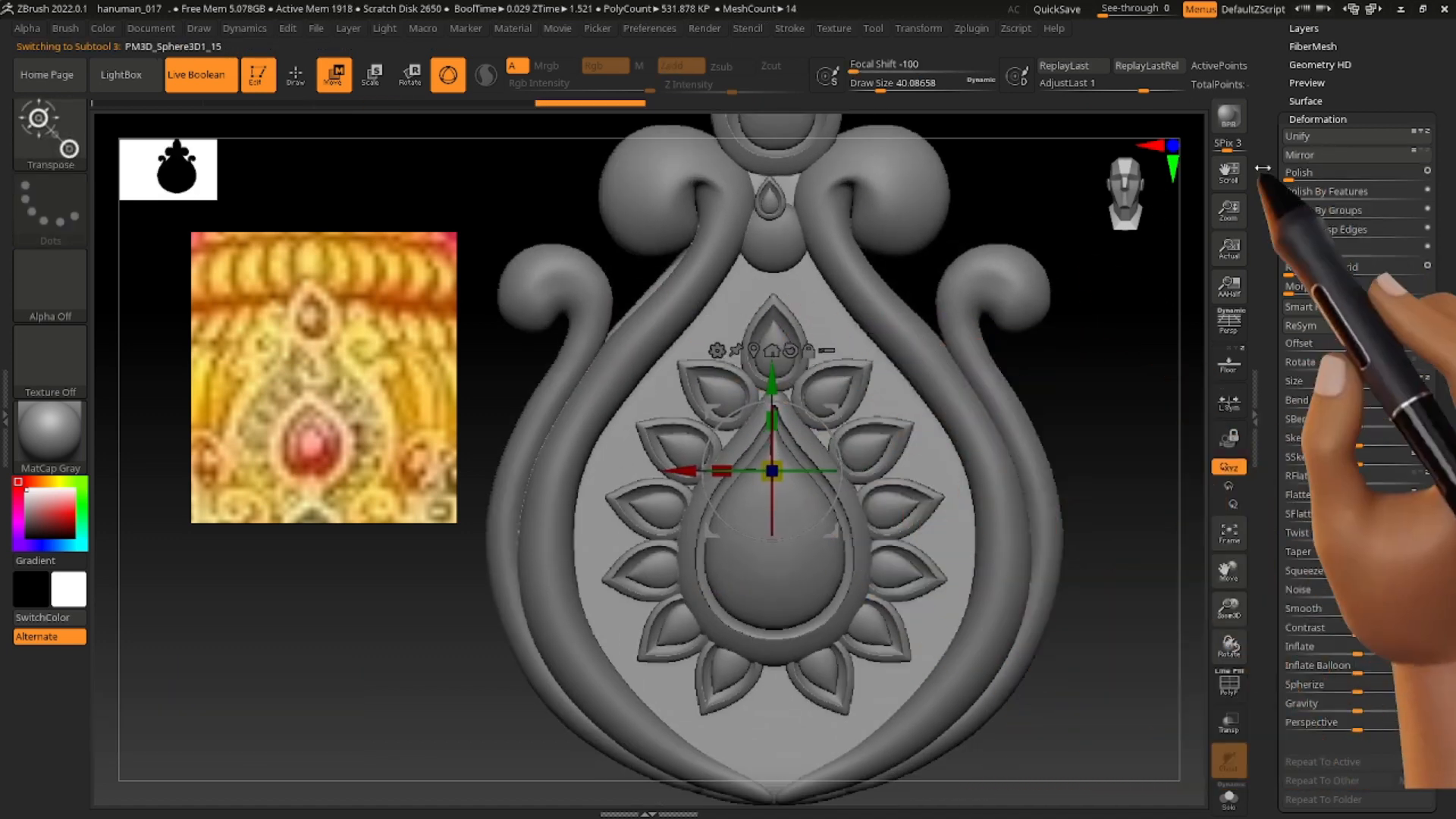
drag(1448, 193, 1448, 399)
click(1313, 162)
click(1314, 330)
click(1318, 347)
Adjust the neck sphere's height and move the small teardrop aside onto the right inner curl.
alt+drag(651, 279, 747, 229)
alt+click(756, 316)
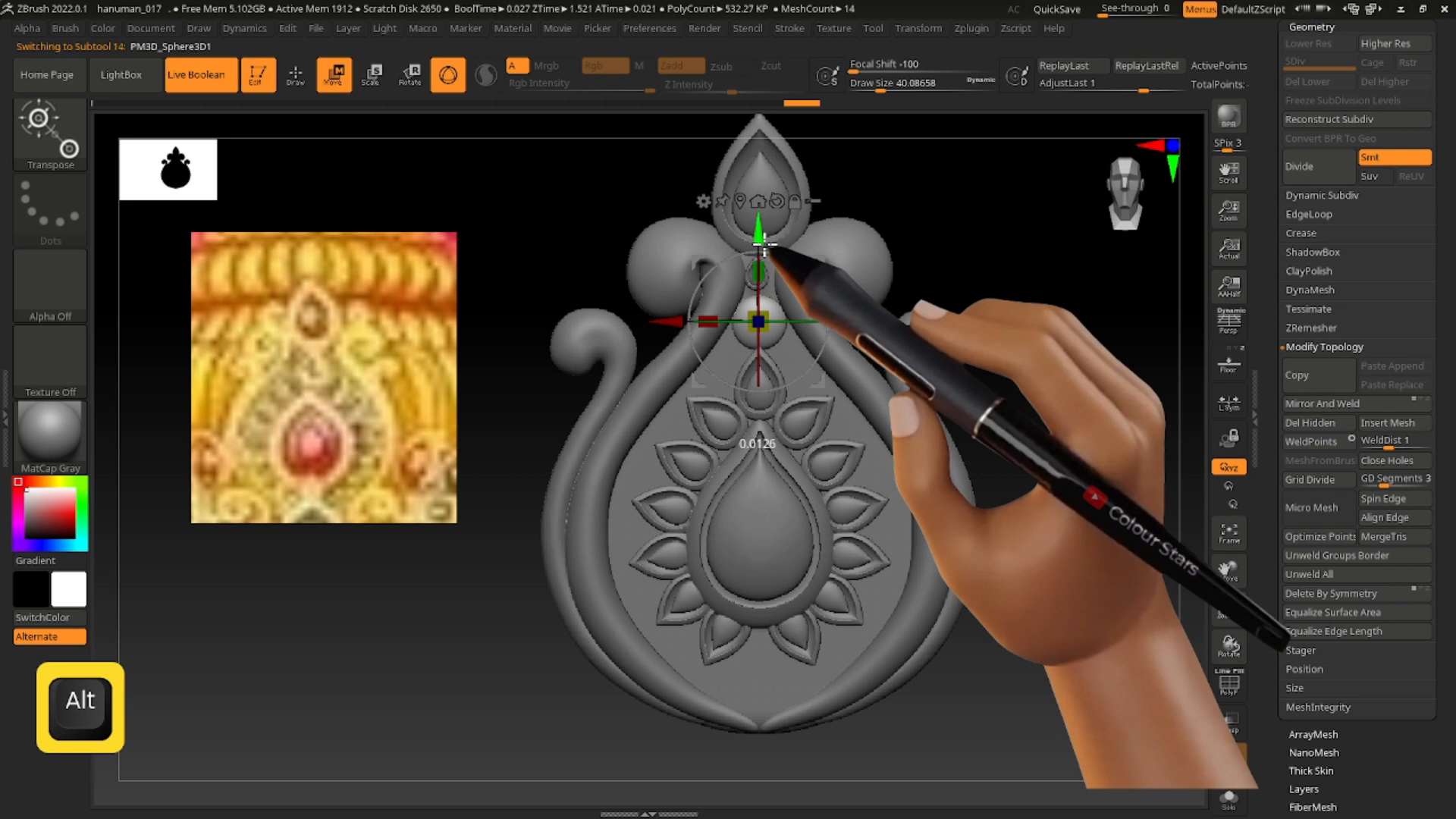
alt+right_drag(782, 291, 783, 288)
drag(807, 194, 1072, 210)
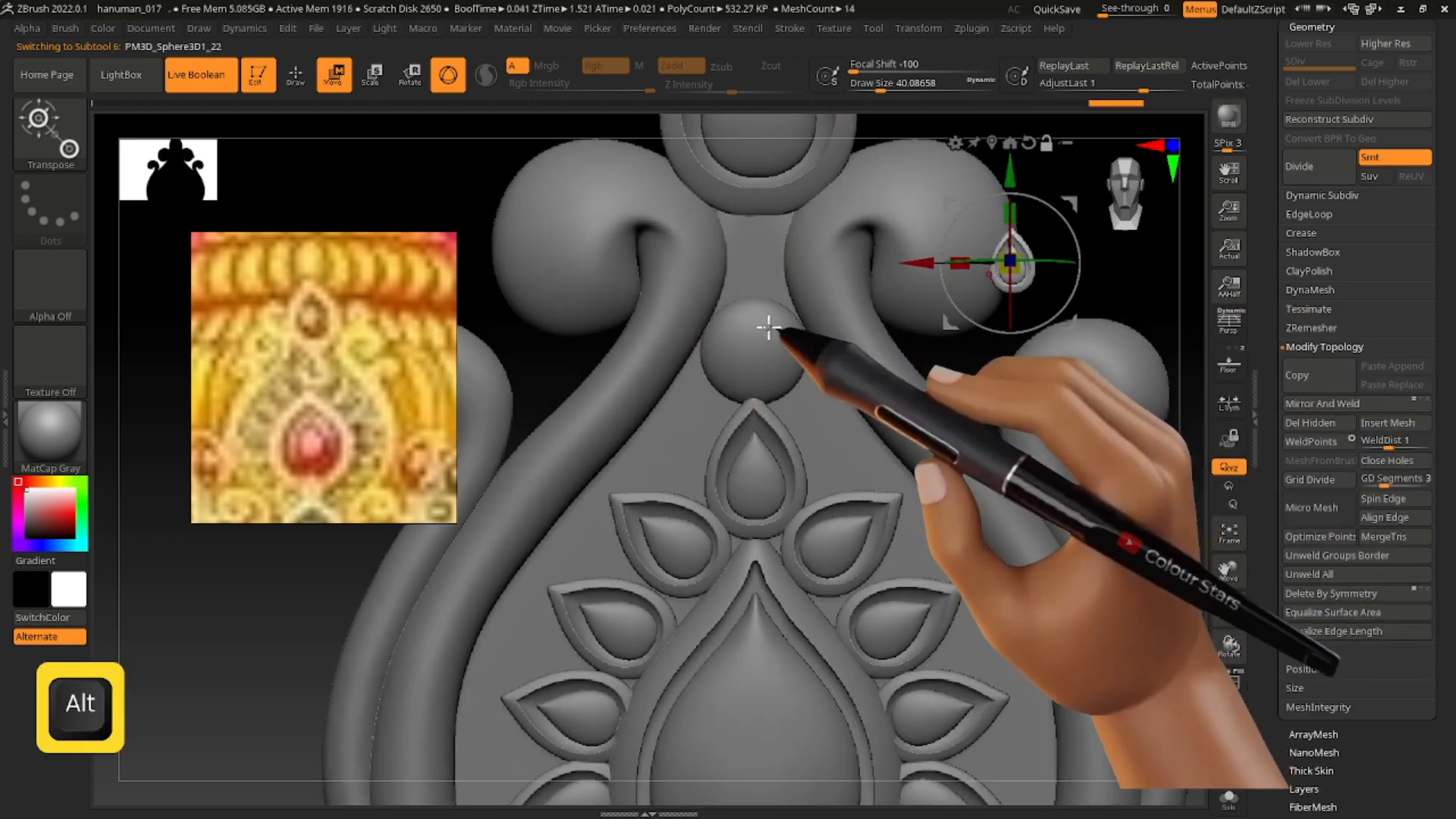
Duplicate the neck sphere, shrink the copy and align it between the sphere and the large finial teardrop.
alt+click(764, 326)
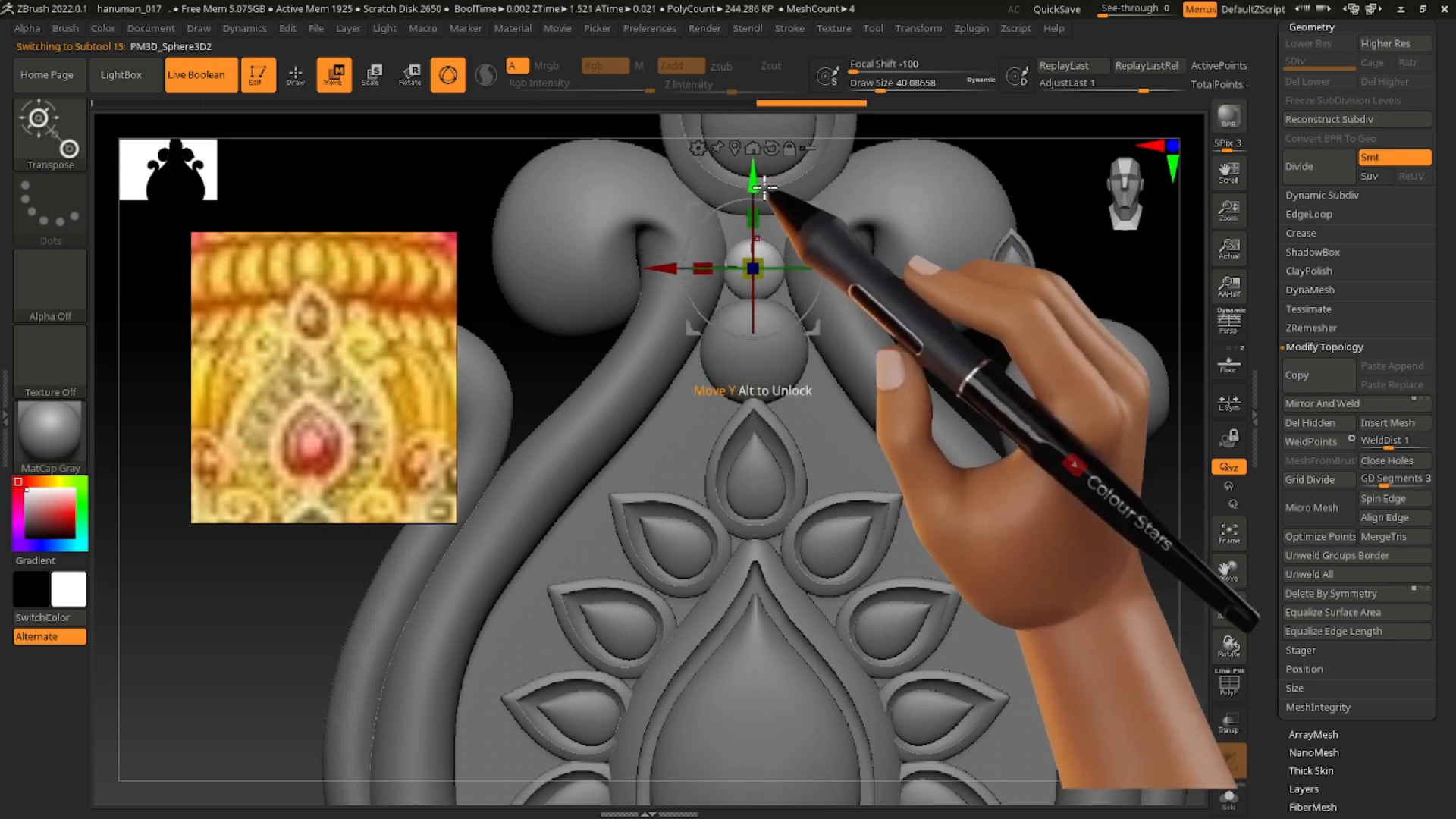
alt+right_drag(795, 182, 786, 248)
alt+click(749, 164)
alt+right_drag(750, 144, 751, 220)
drag(744, 161, 743, 186)
right_drag(743, 254, 789, 266)
drag(785, 271, 803, 274)
mouse_move(702, 292)
alt+right_down()
mouse_move(693, 280)
mouse_move(766, 395)
alt+right_up()
mouse_move(789, 433)
shift+right_down()
mouse_move(825, 457)
mouse_move(803, 380)
mouse_move(735, 422)
shift+right_up()
click(294, 90)
alt+right_drag(667, 482, 661, 435)
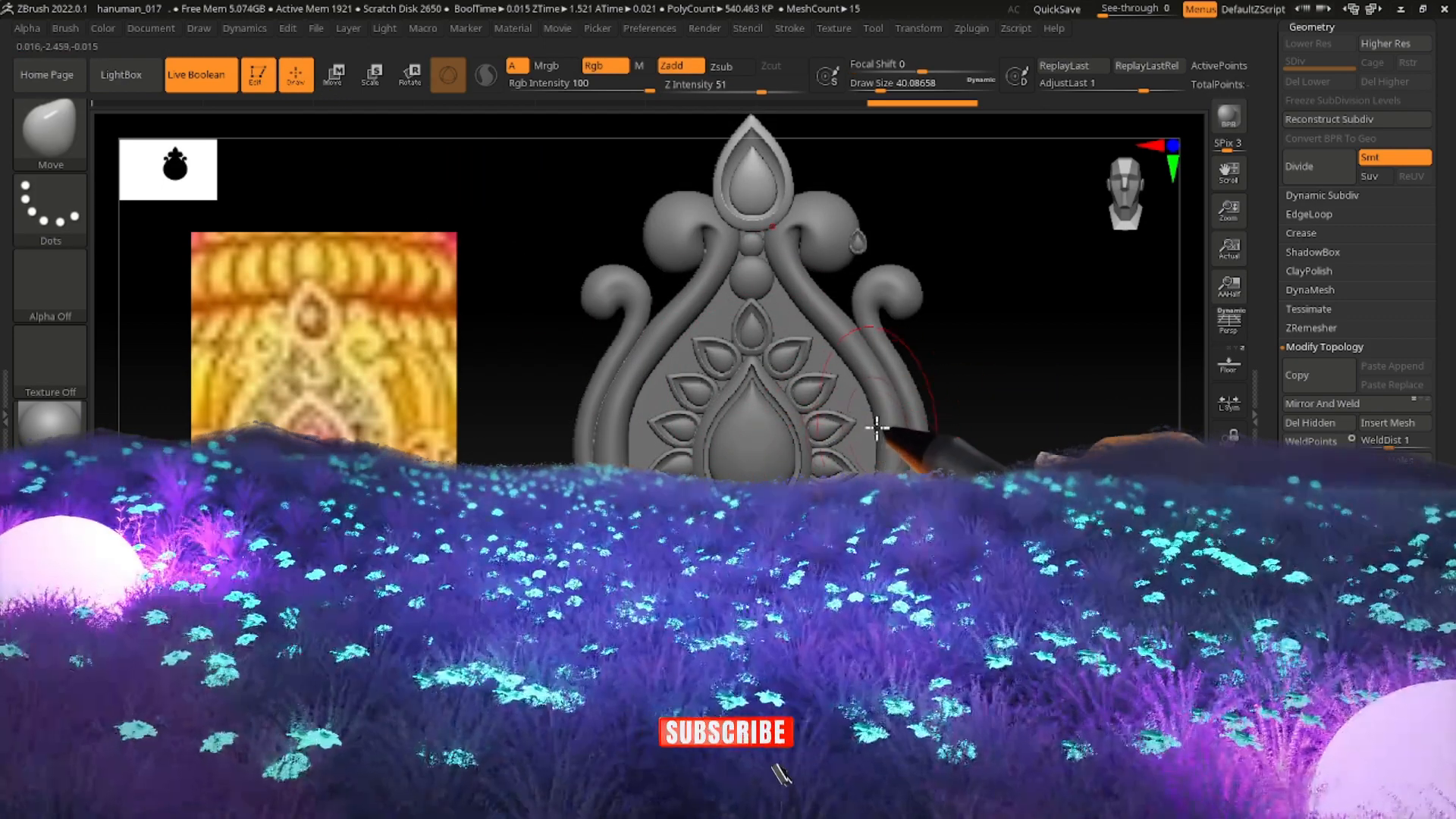
mouse_move(796, 410)
alt+right_down()
mouse_move(803, 449)
mouse_move(796, 384)
alt+right_up()
Select the central teardrop gem, its rim and the surrounding petals together and enlarge the group slightly on the plate.
key(w)
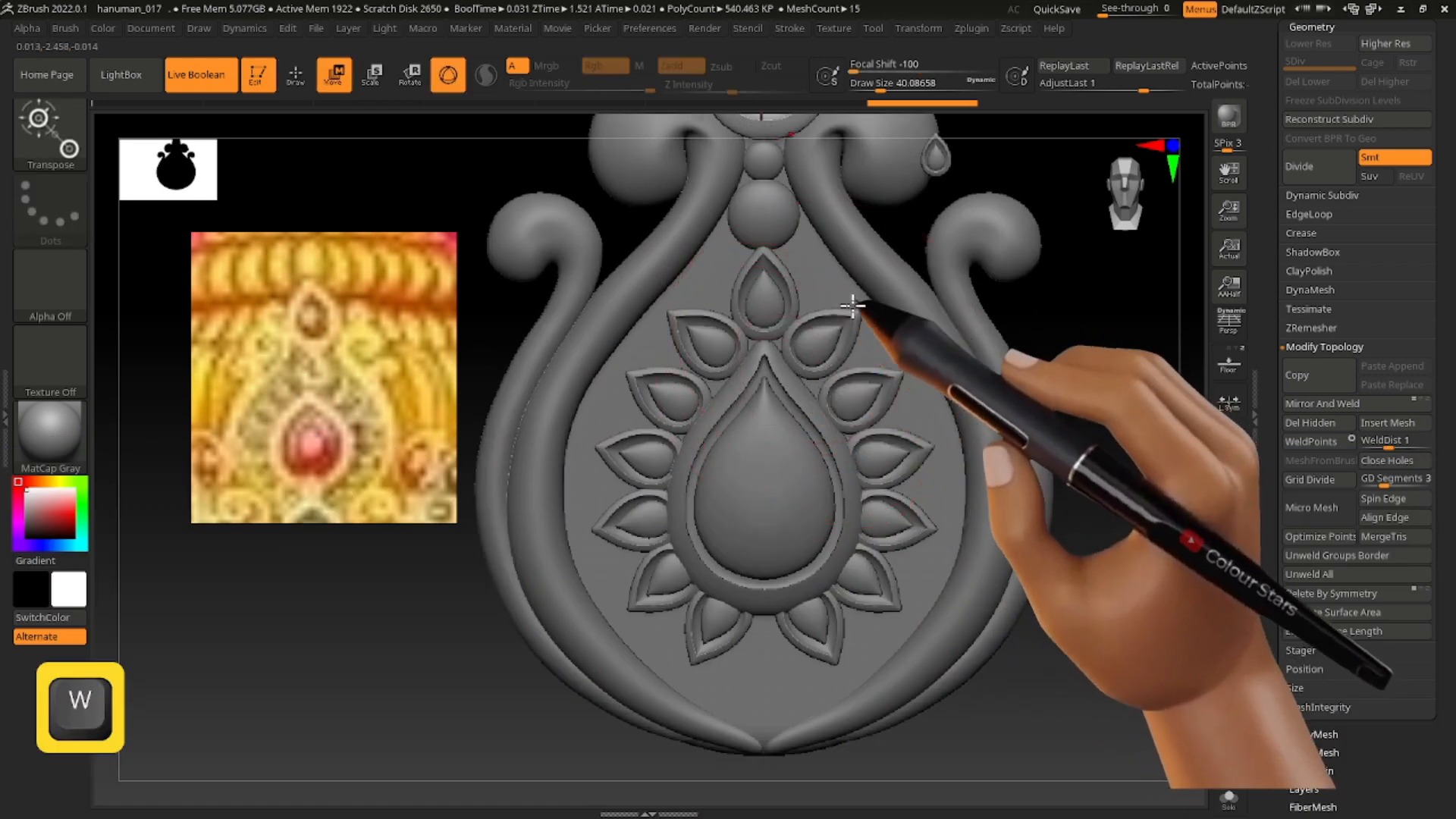
alt+right_drag(852, 305, 832, 428)
alt+click(748, 547)
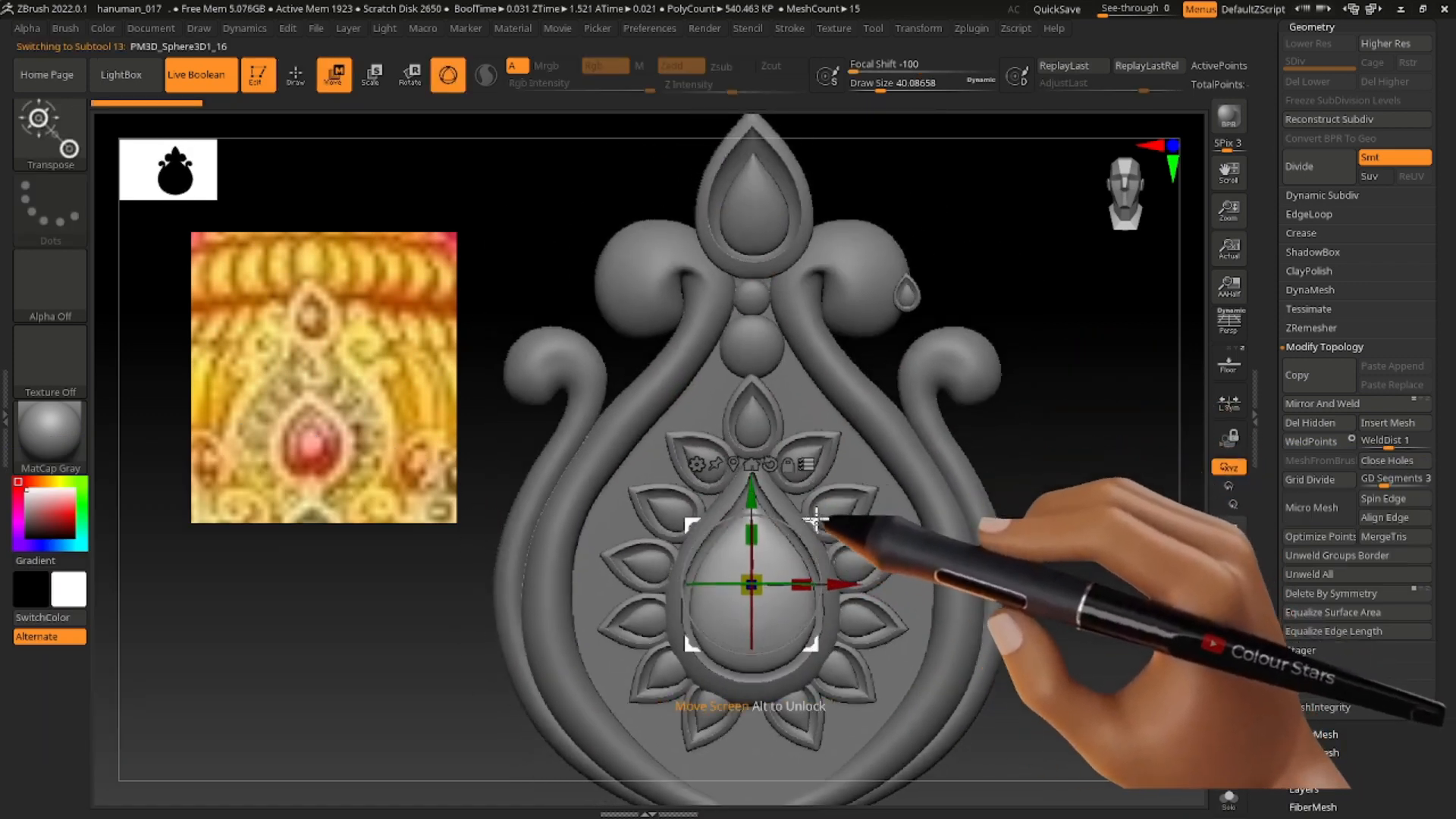
ctrl+shift+click(795, 445)
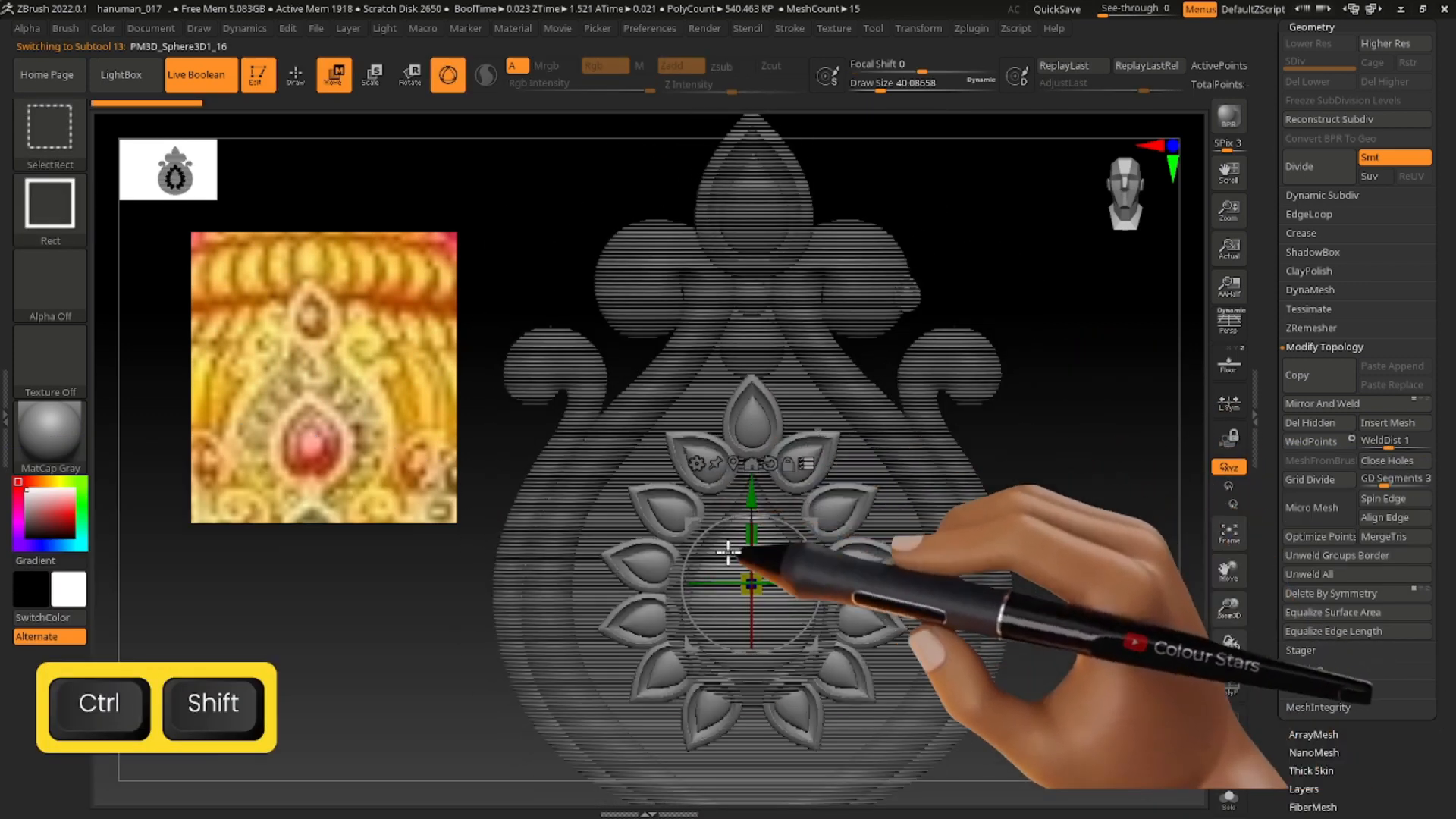
alt+right_drag(706, 560, 720, 453)
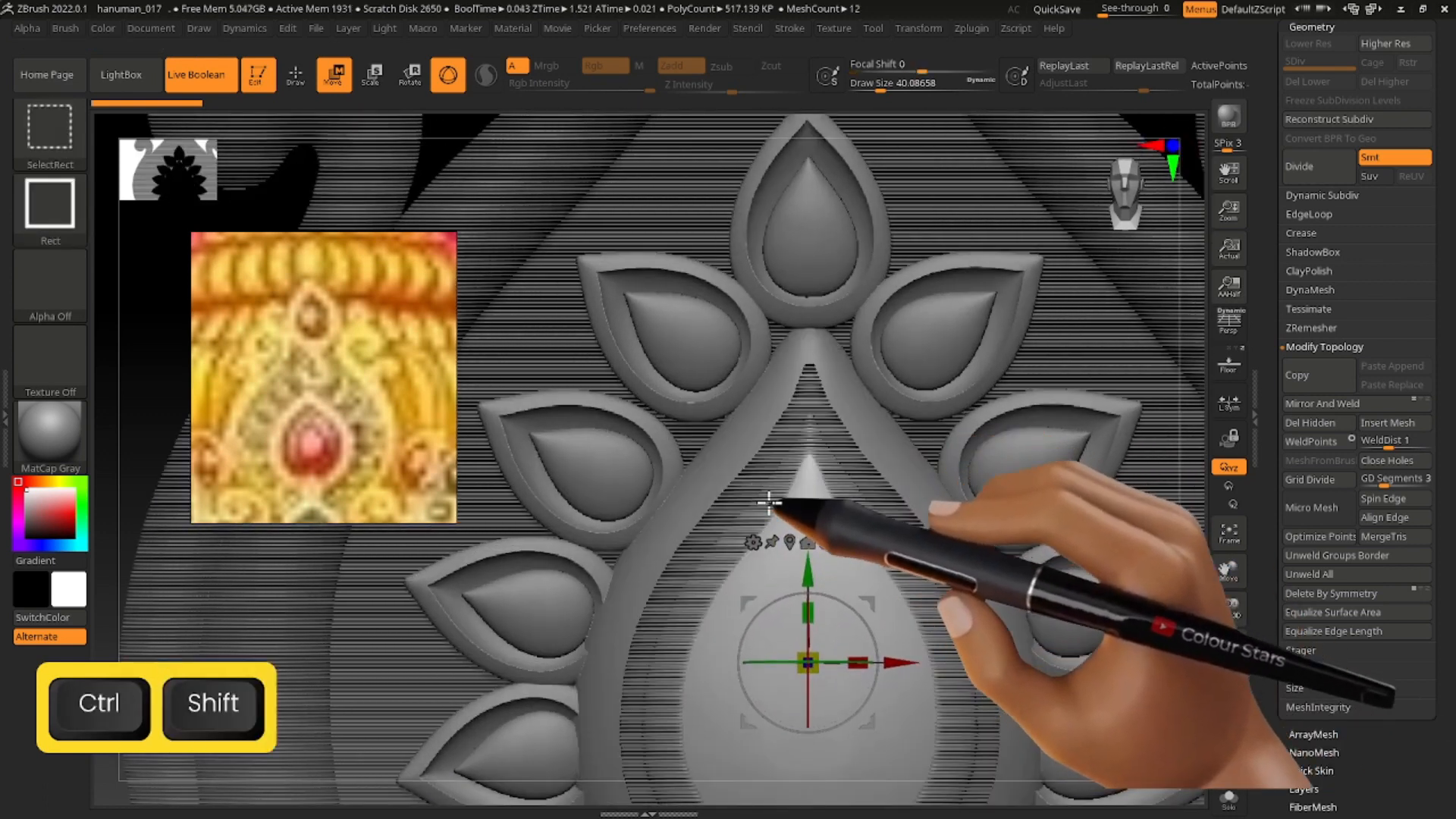
alt+right_drag(832, 567, 845, 534)
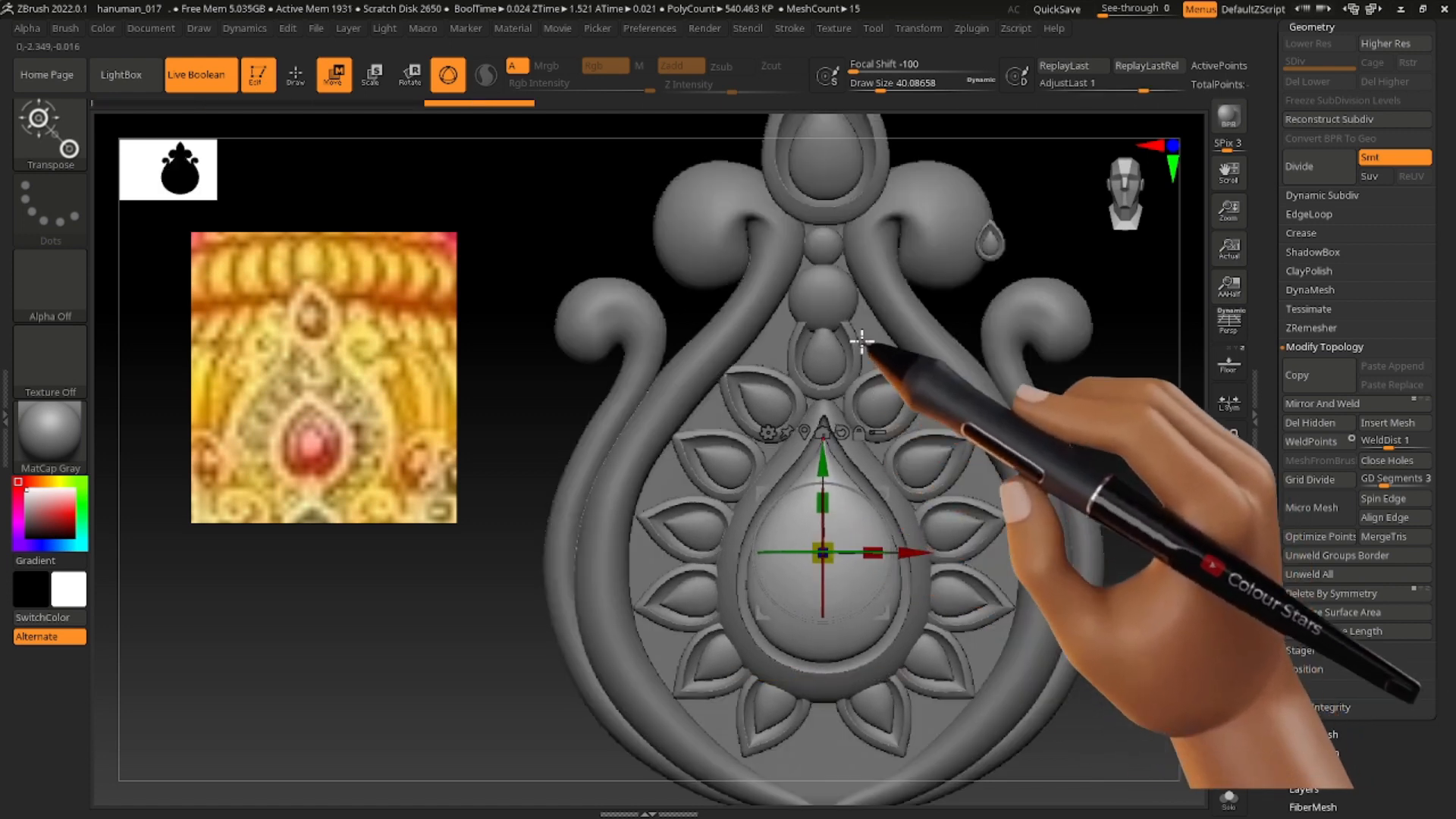
alt+click(816, 327)
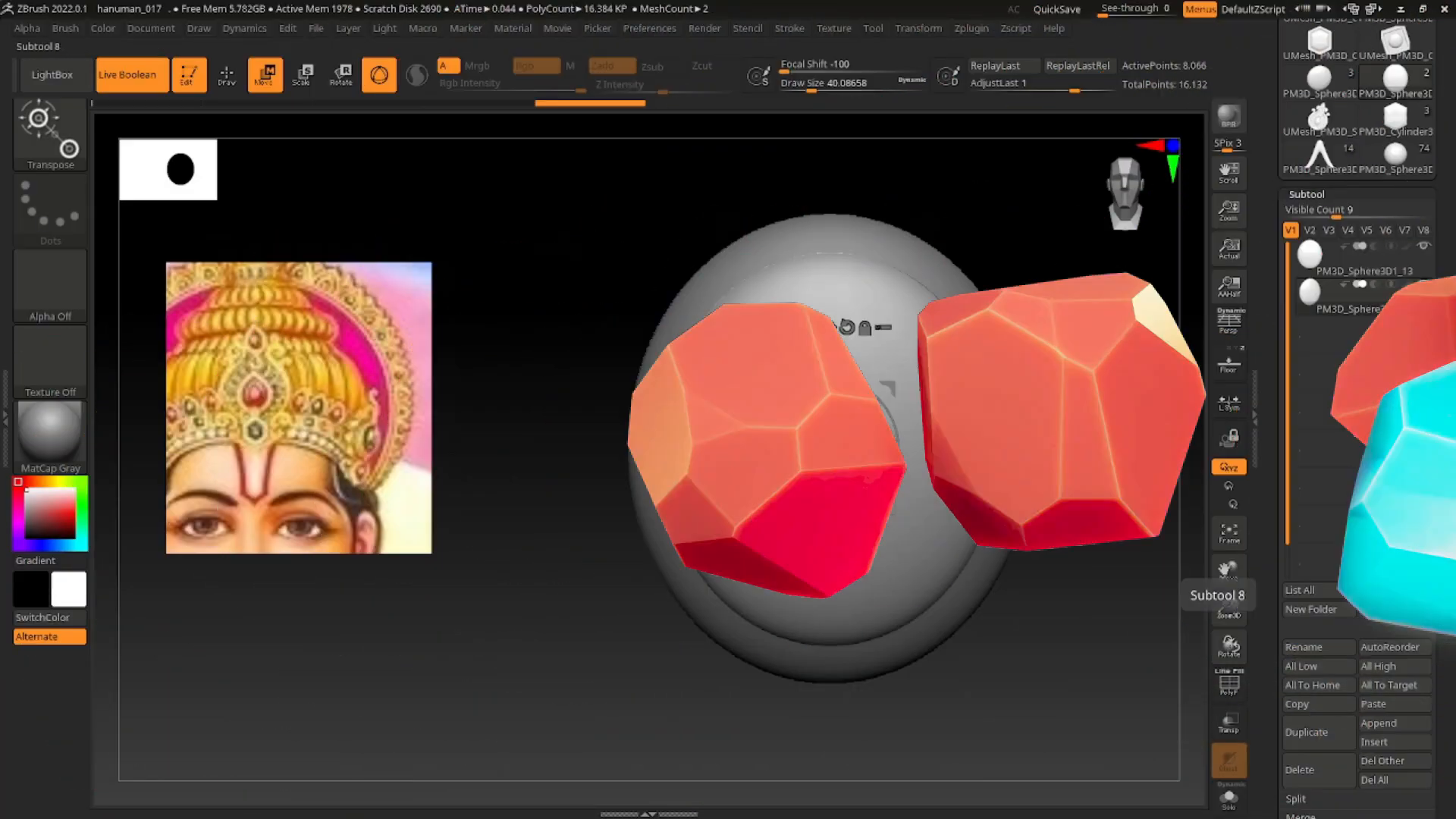
Set the second oval to Live Boolean subtraction, then duplicate it and scale the copy down as an inner gem.
click(1375, 284)
right_drag(865, 448, 915, 445)
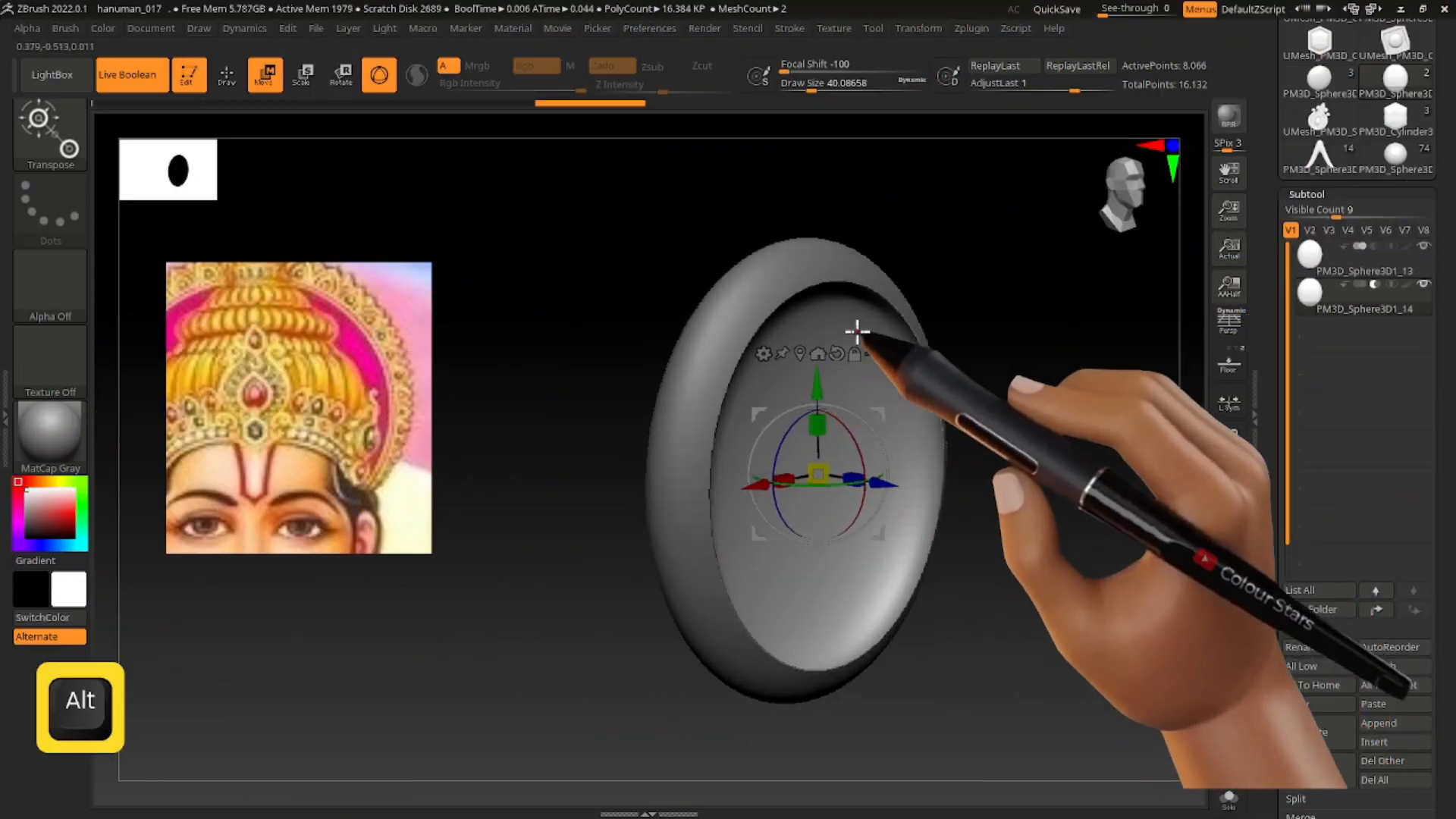
key(ctrl+shift+d)
drag(819, 475, 813, 478)
Adjust the inner oval gem's depth so it sits properly within the recessed outer oval.
right_drag(933, 480, 979, 459)
right_drag(884, 475, 917, 491)
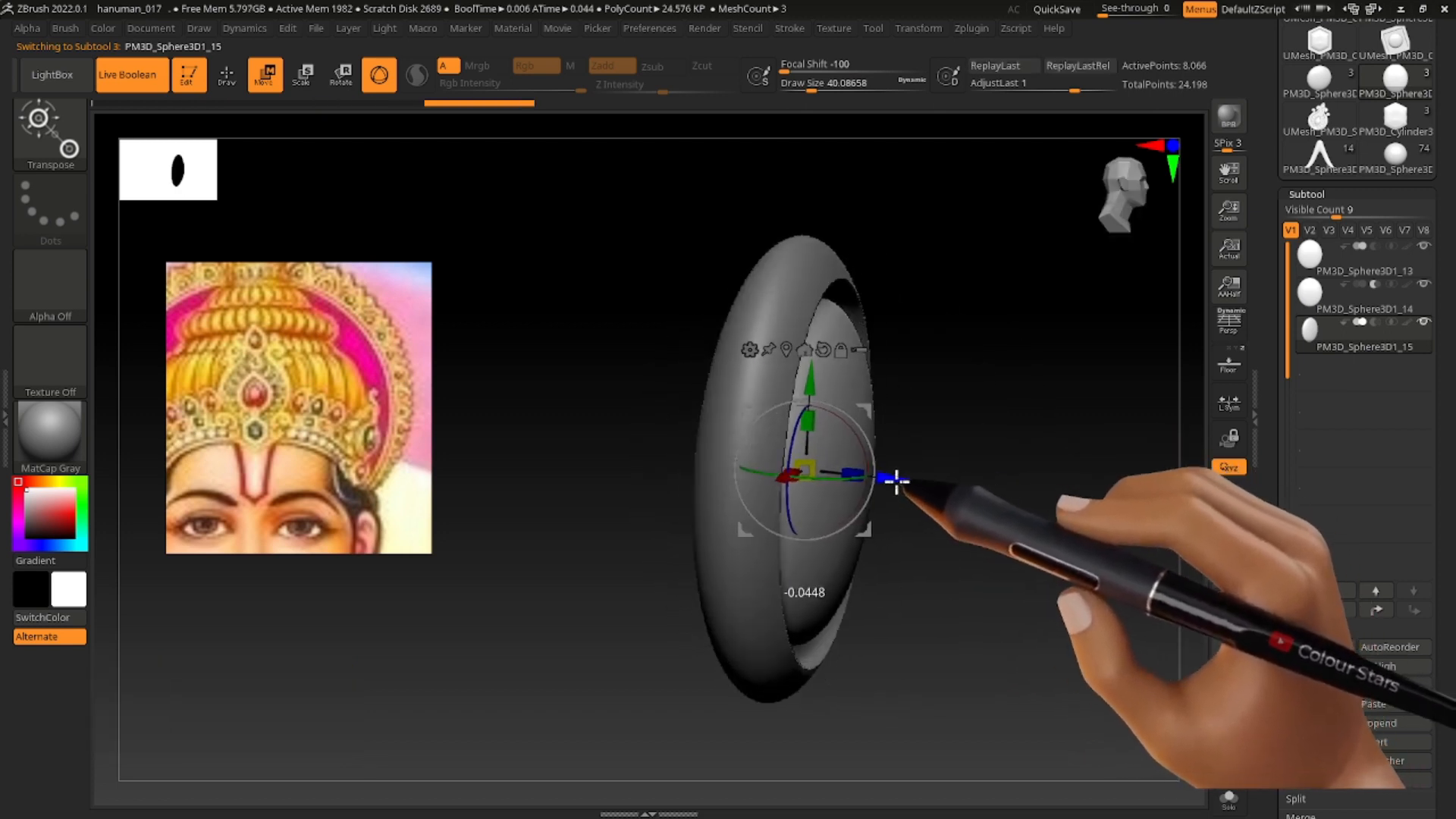
drag(897, 481, 895, 481)
right_drag(903, 470, 922, 469)
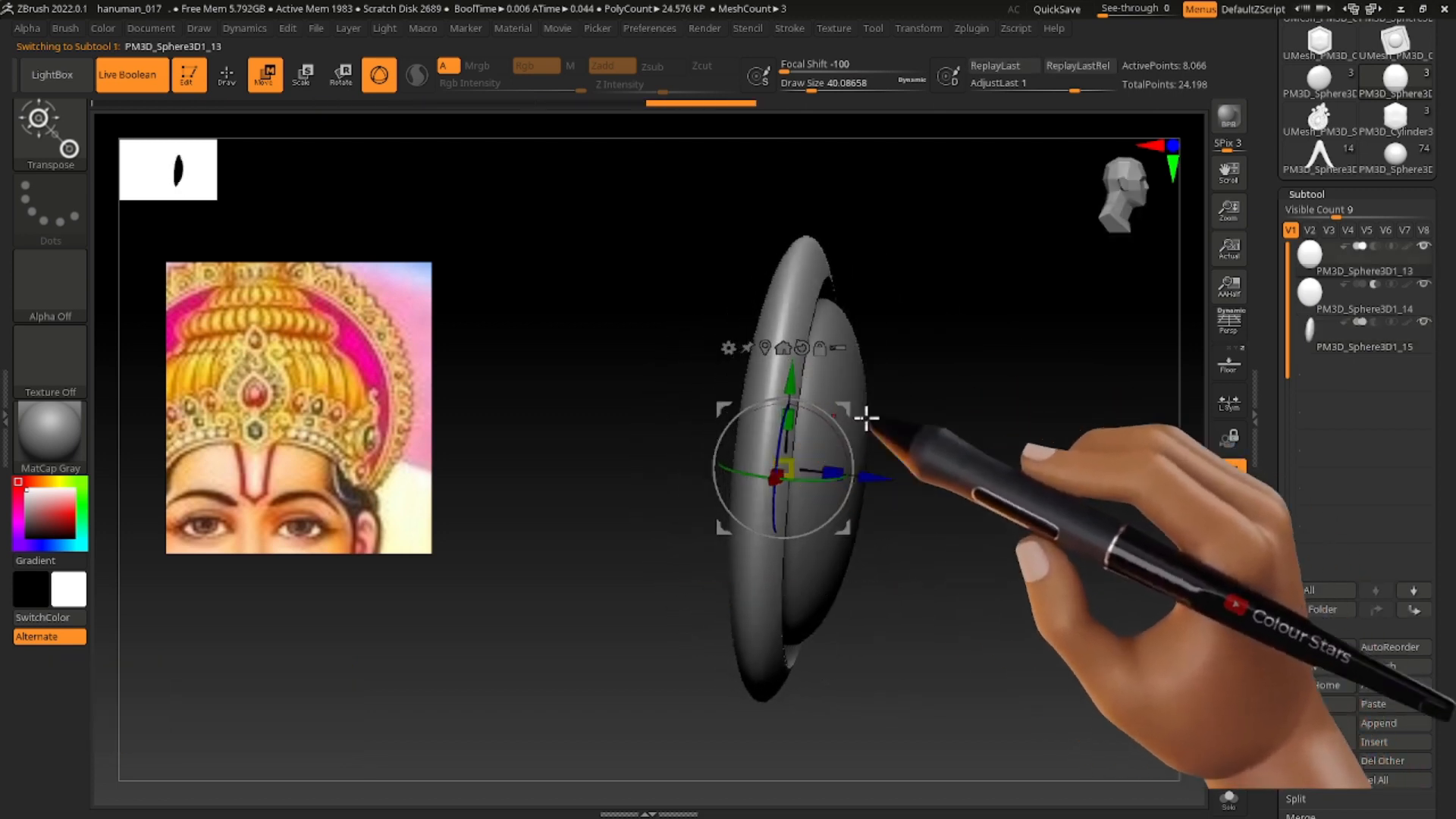
shift+right_drag(810, 464, 904, 487)
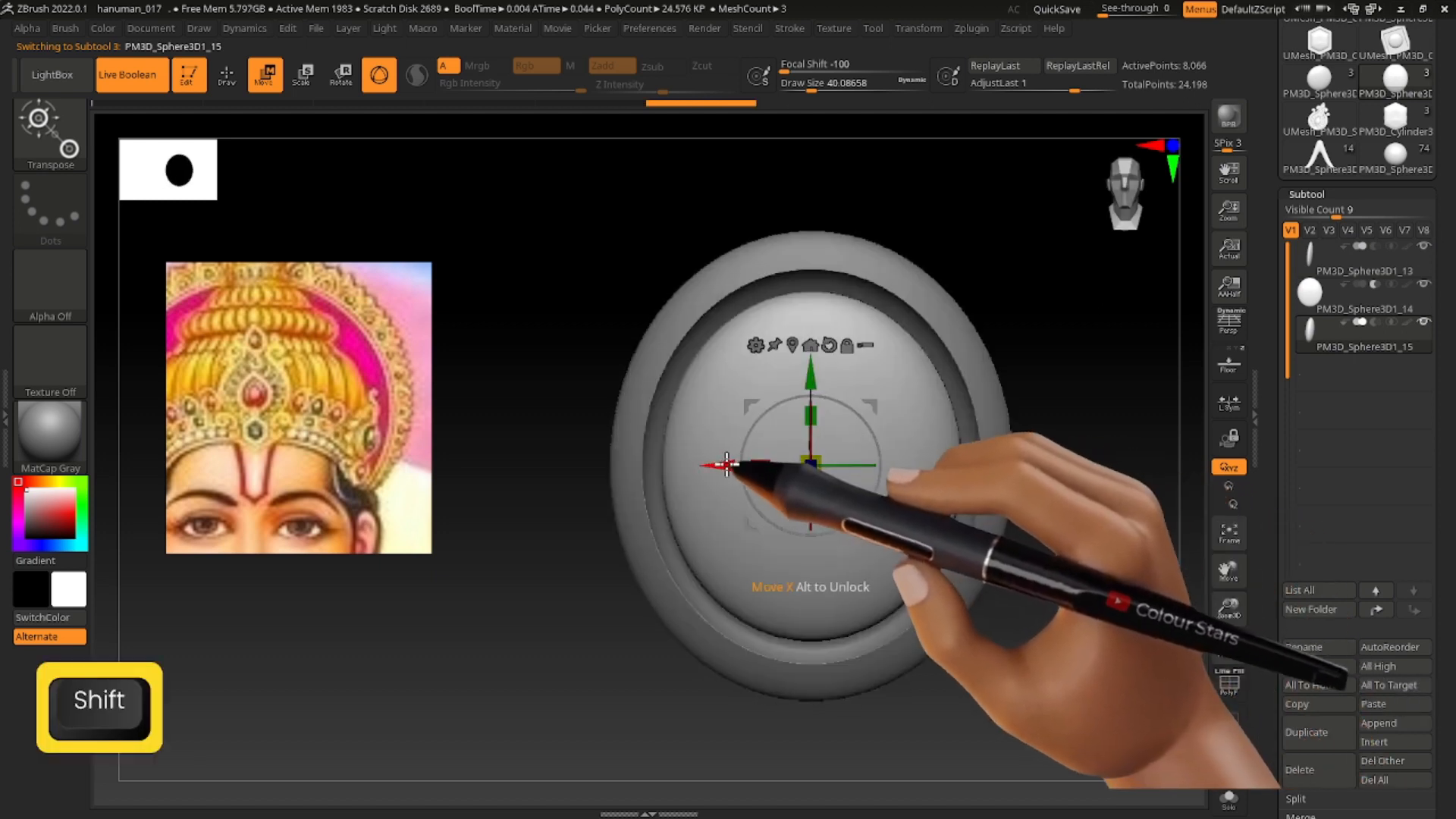
Remove the stray cylinder subtool and append a Plane3D behind the oval gem.
alt+right_drag(791, 496, 763, 497)
alt+right_drag(771, 547, 687, 578)
alt+right_drag(705, 380, 693, 365)
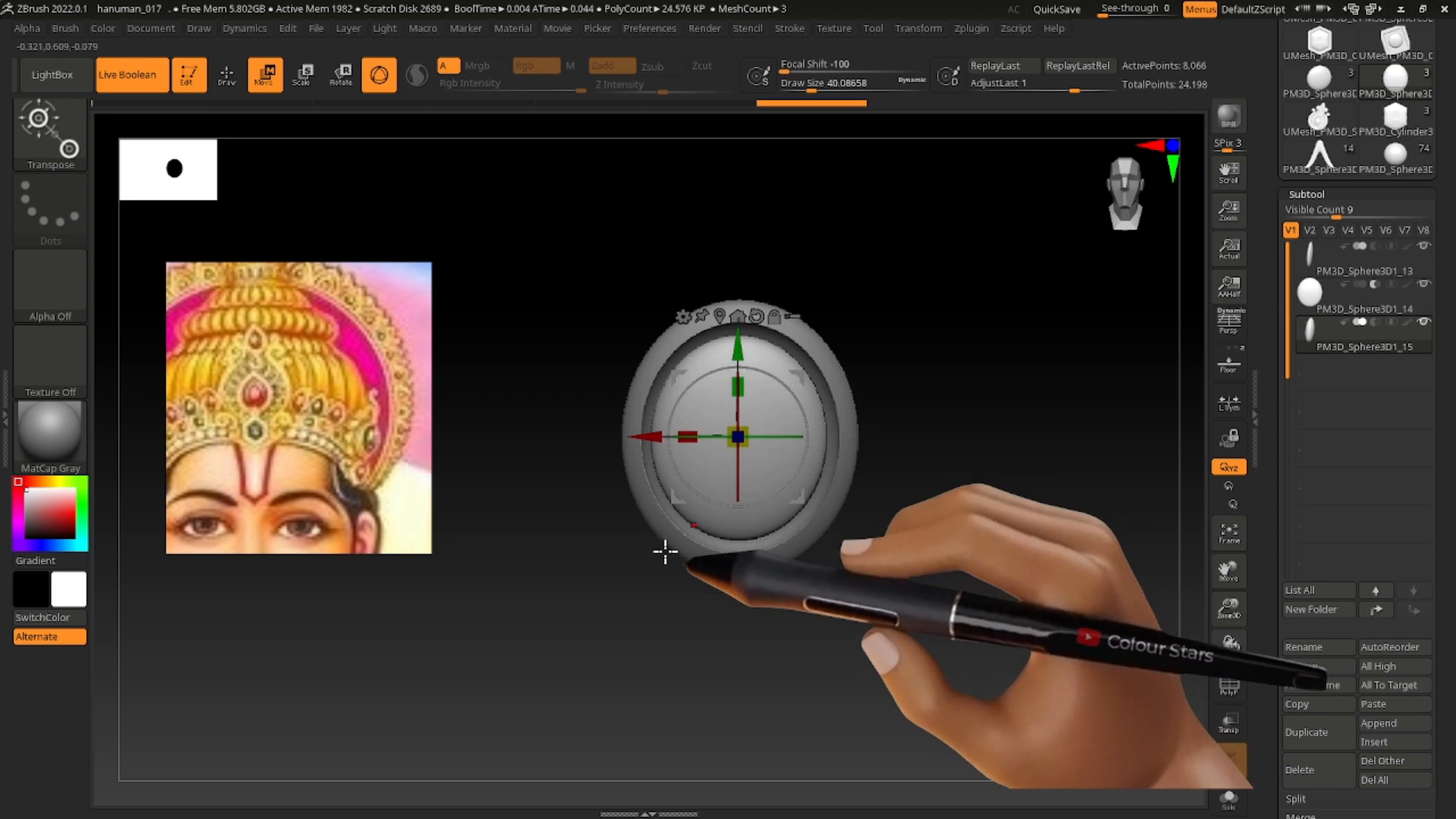
alt+right_drag(959, 405, 930, 413)
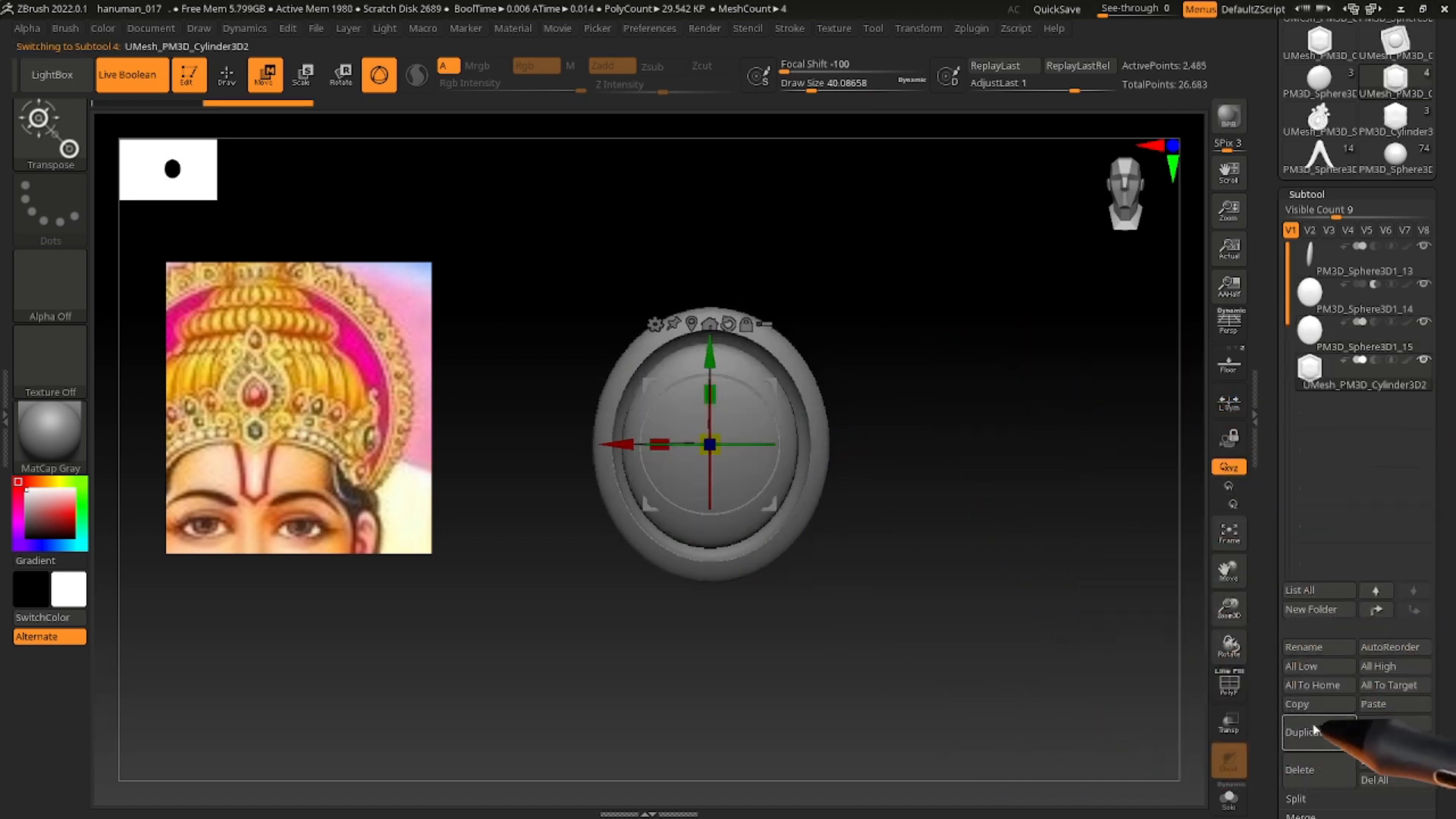
click(1166, 799)
click(1398, 722)
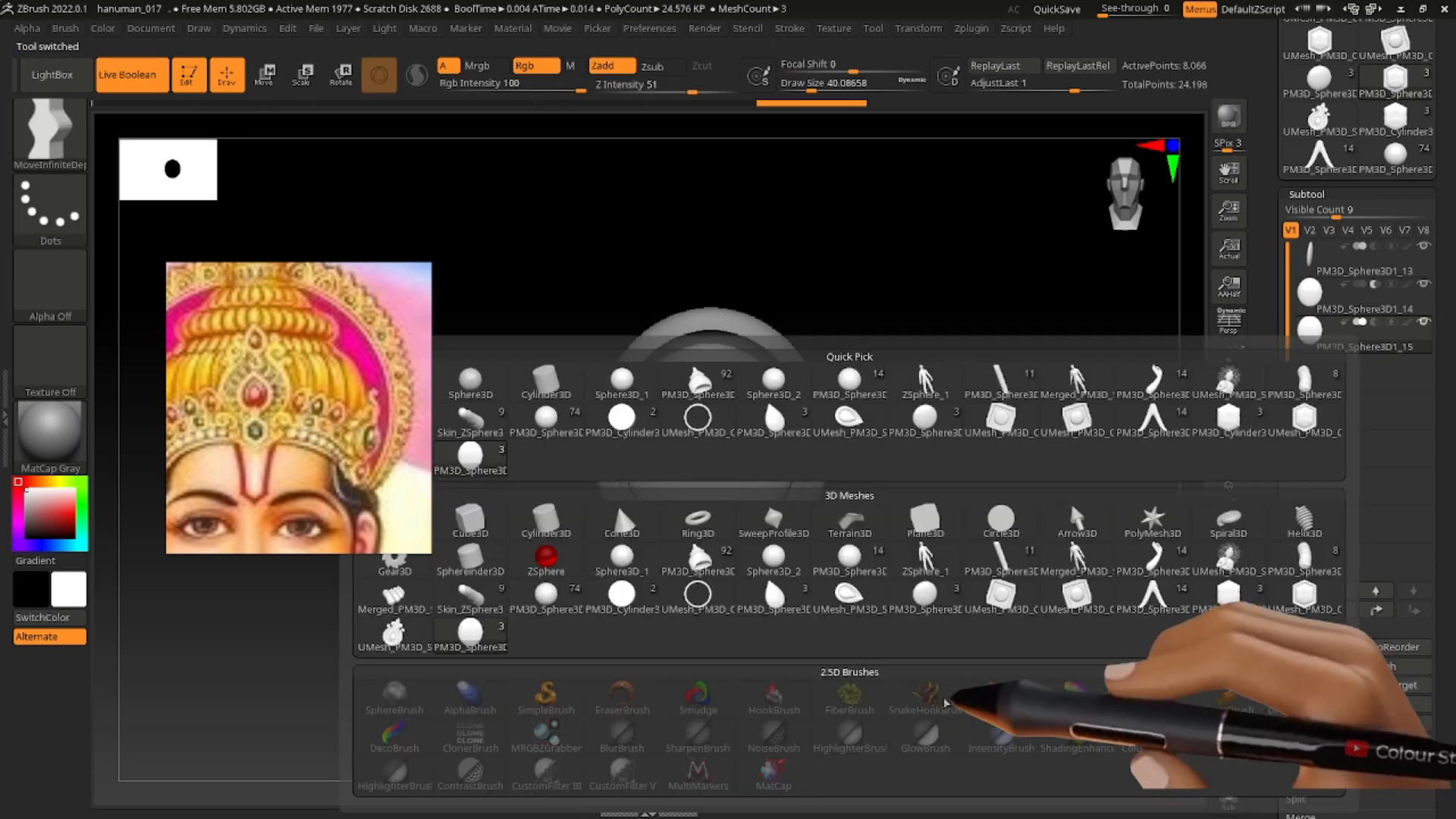
click(899, 521)
right_drag(587, 372, 868, 334)
Scale the plane up evenly so it extends well beyond the oval gem as a drawing surface.
key(r)
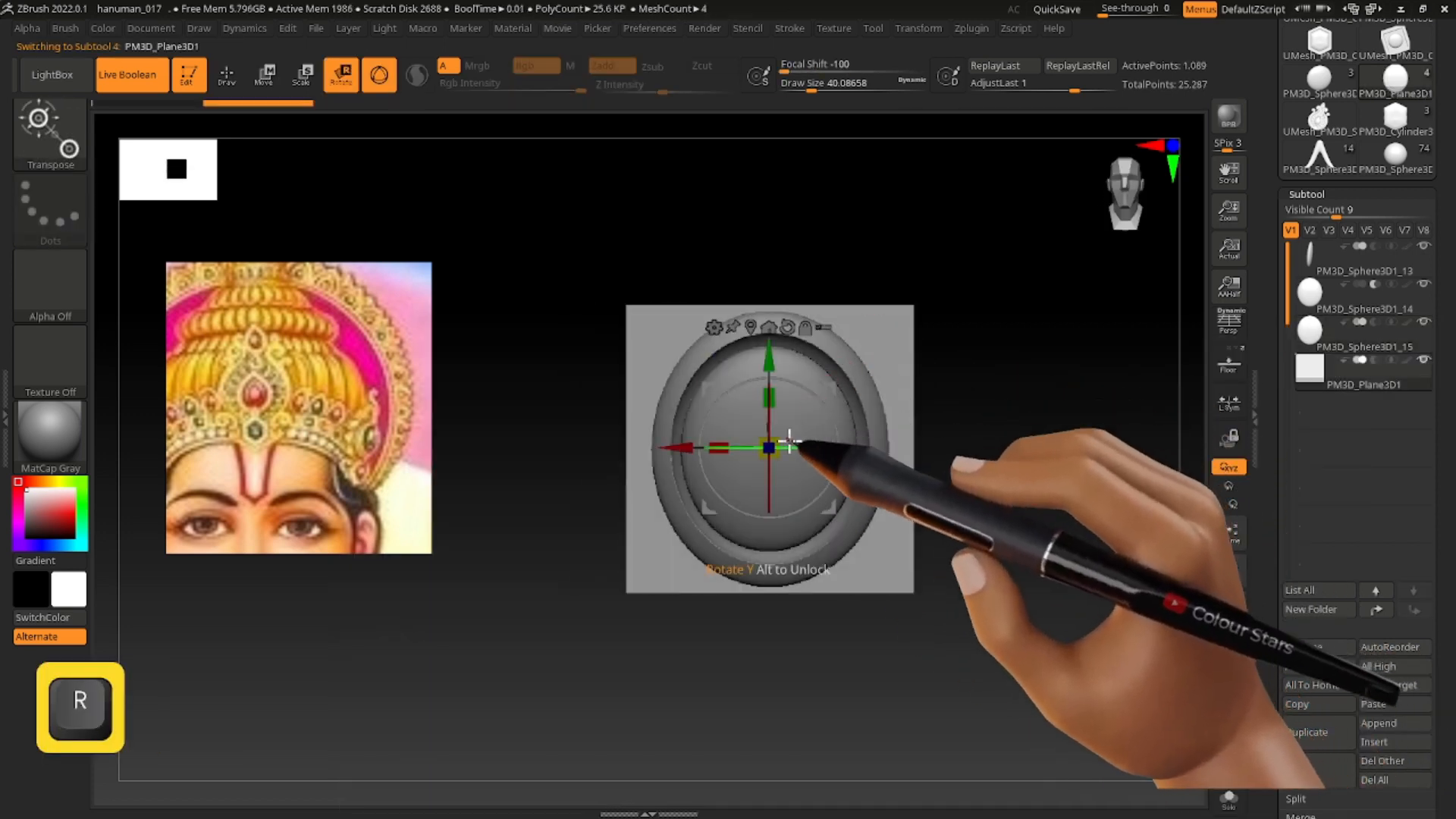
key(b)
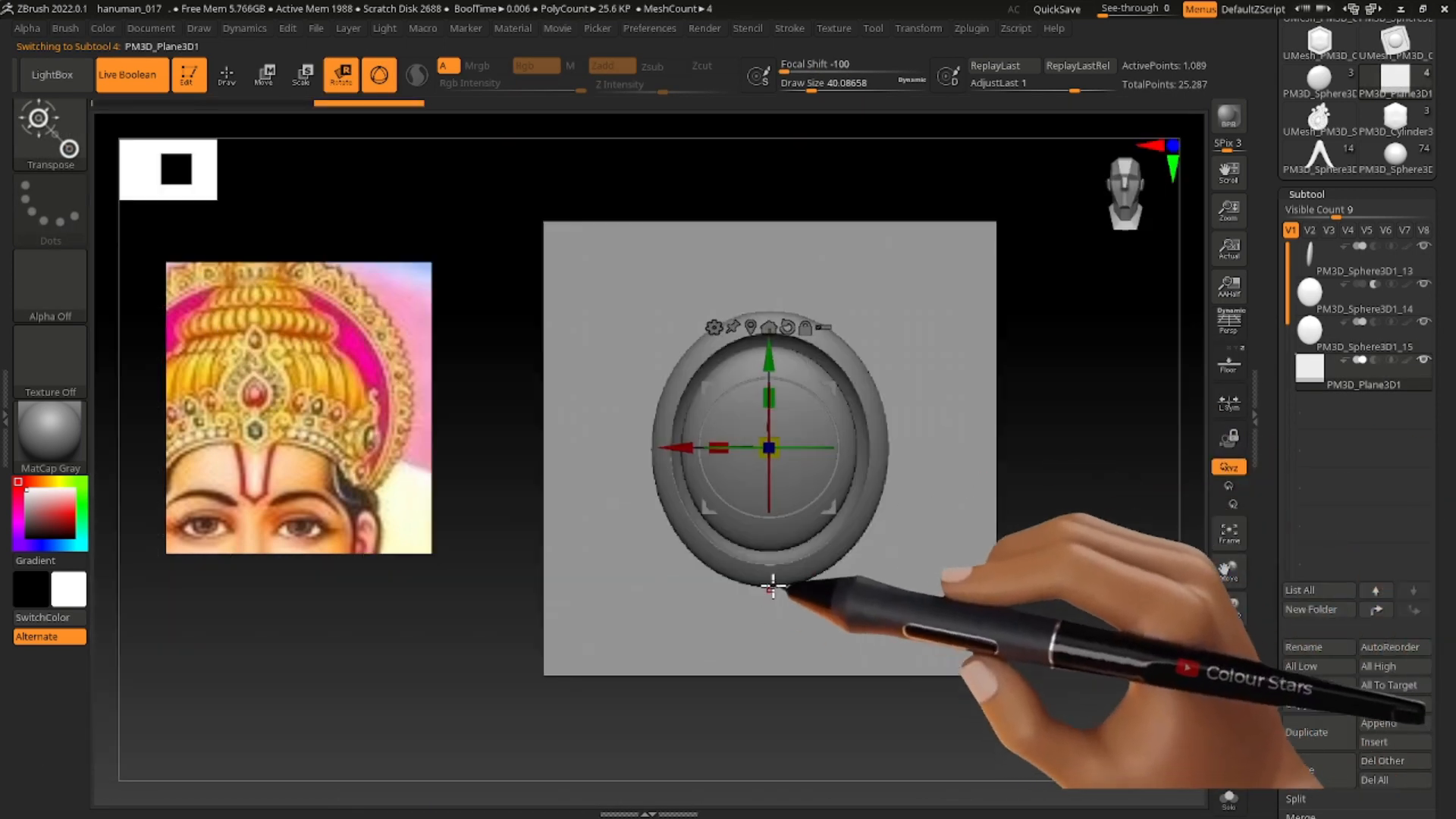
drag(779, 437, 939, 425)
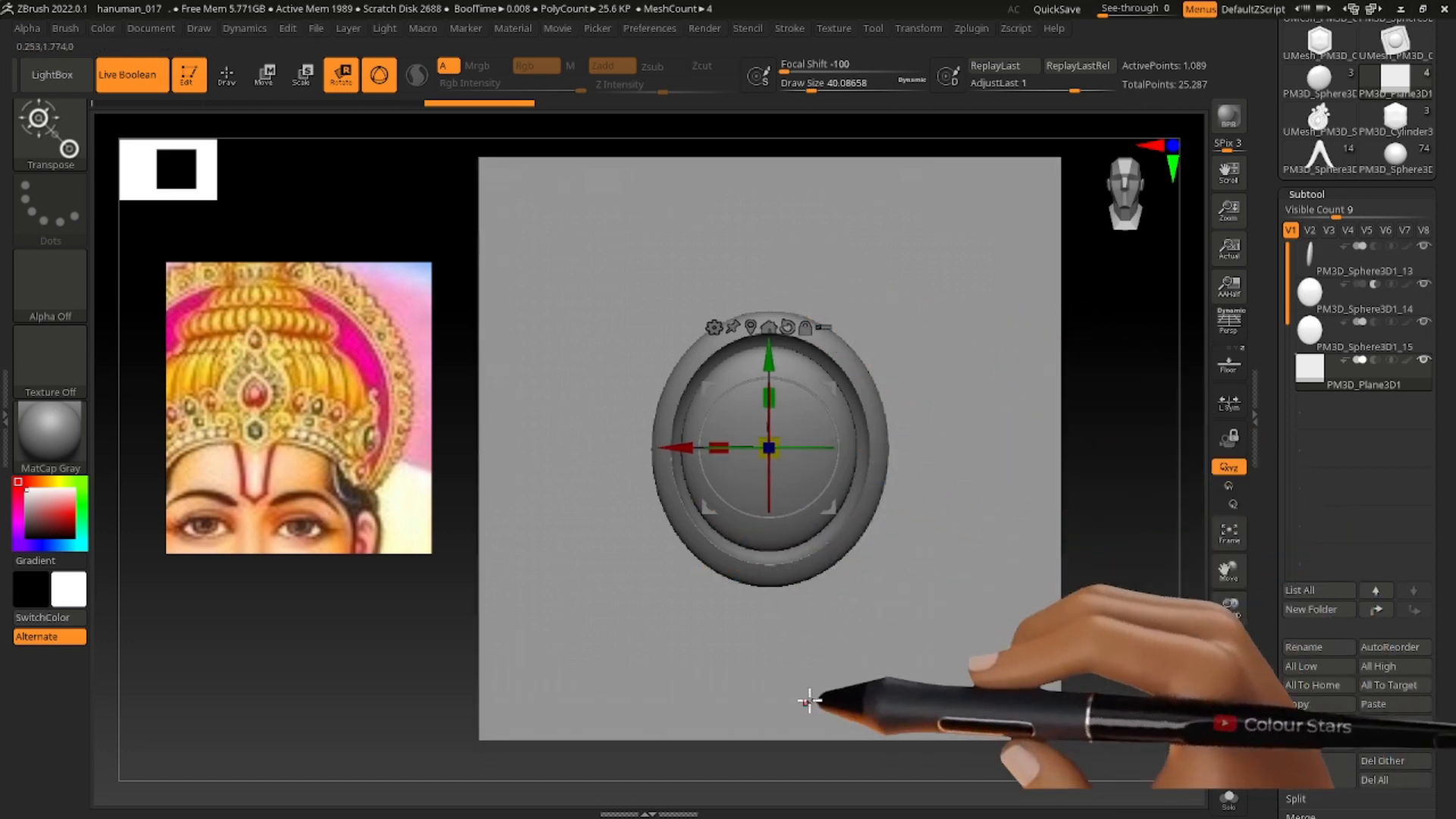
key(shift)
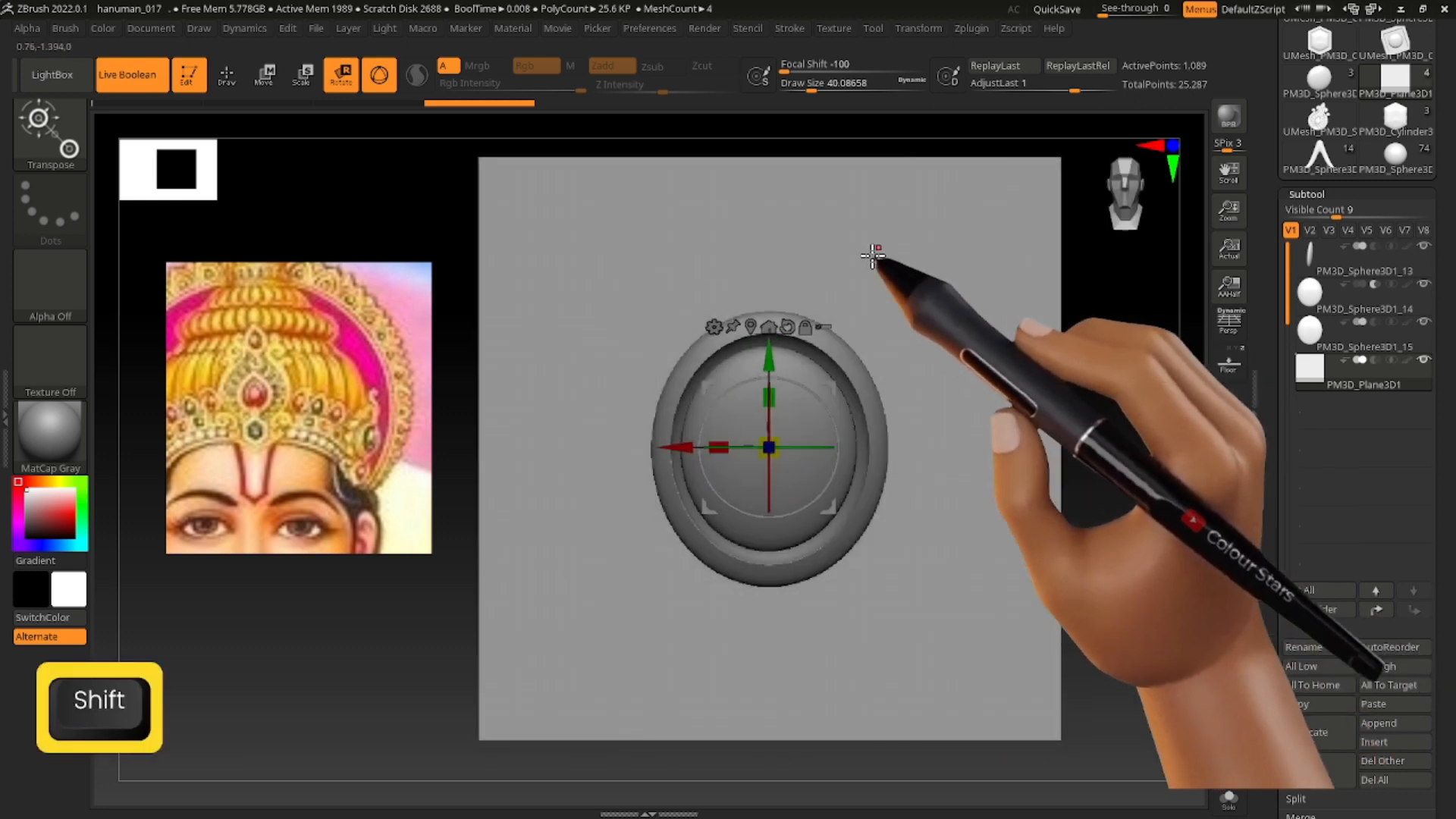
Draw an S-shaped scroll with the CurveTube brush along one side of the oval gem, curling at both ends.
click(71, 144)
click(600, 327)
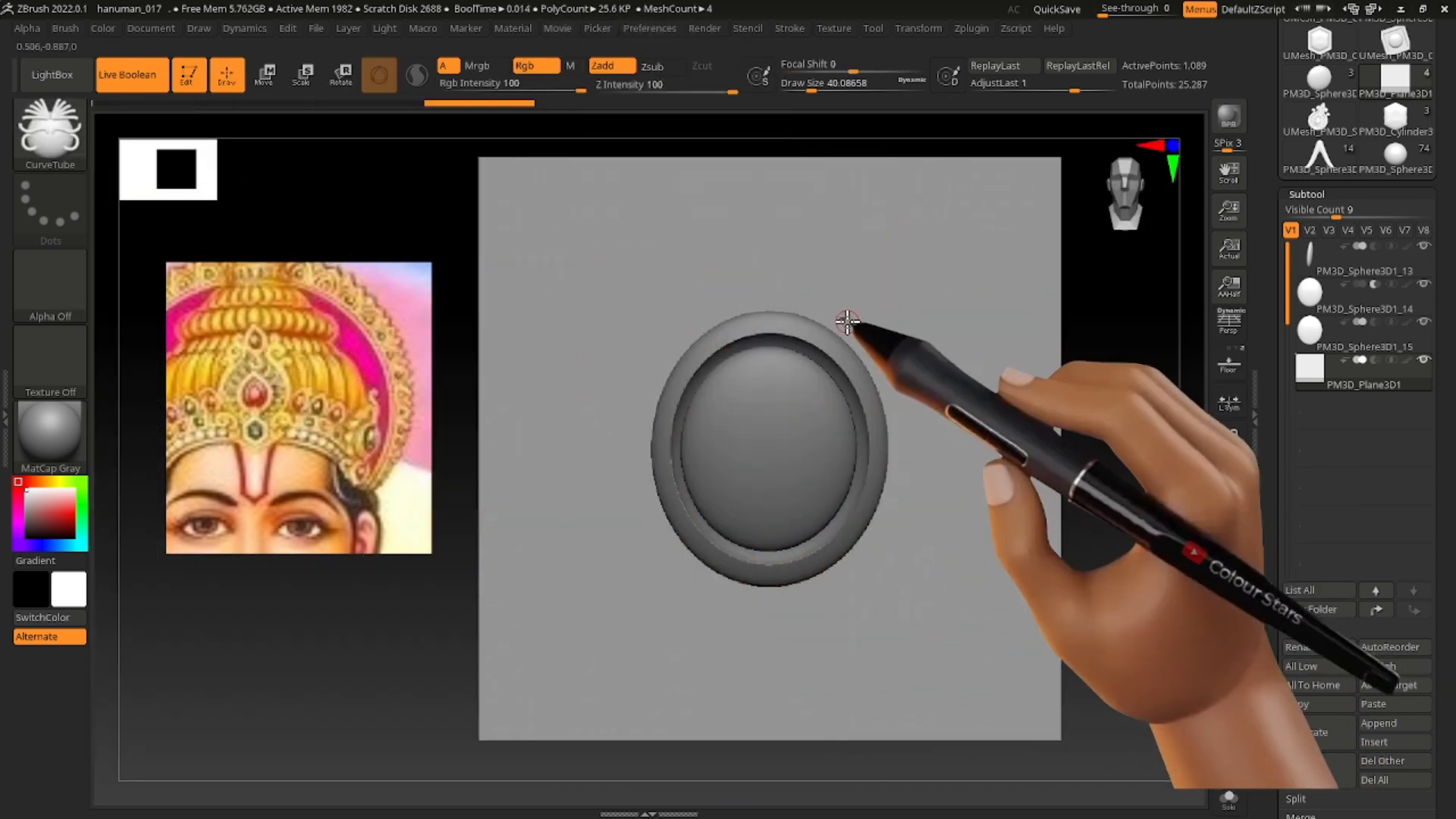
alt+right_drag(846, 582, 854, 548)
key(s)
mouse_move(787, 607)
mouse_down()
mouse_move(884, 478)
mouse_move(900, 383)
mouse_move(821, 257)
mouse_move(868, 254)
mouse_up()
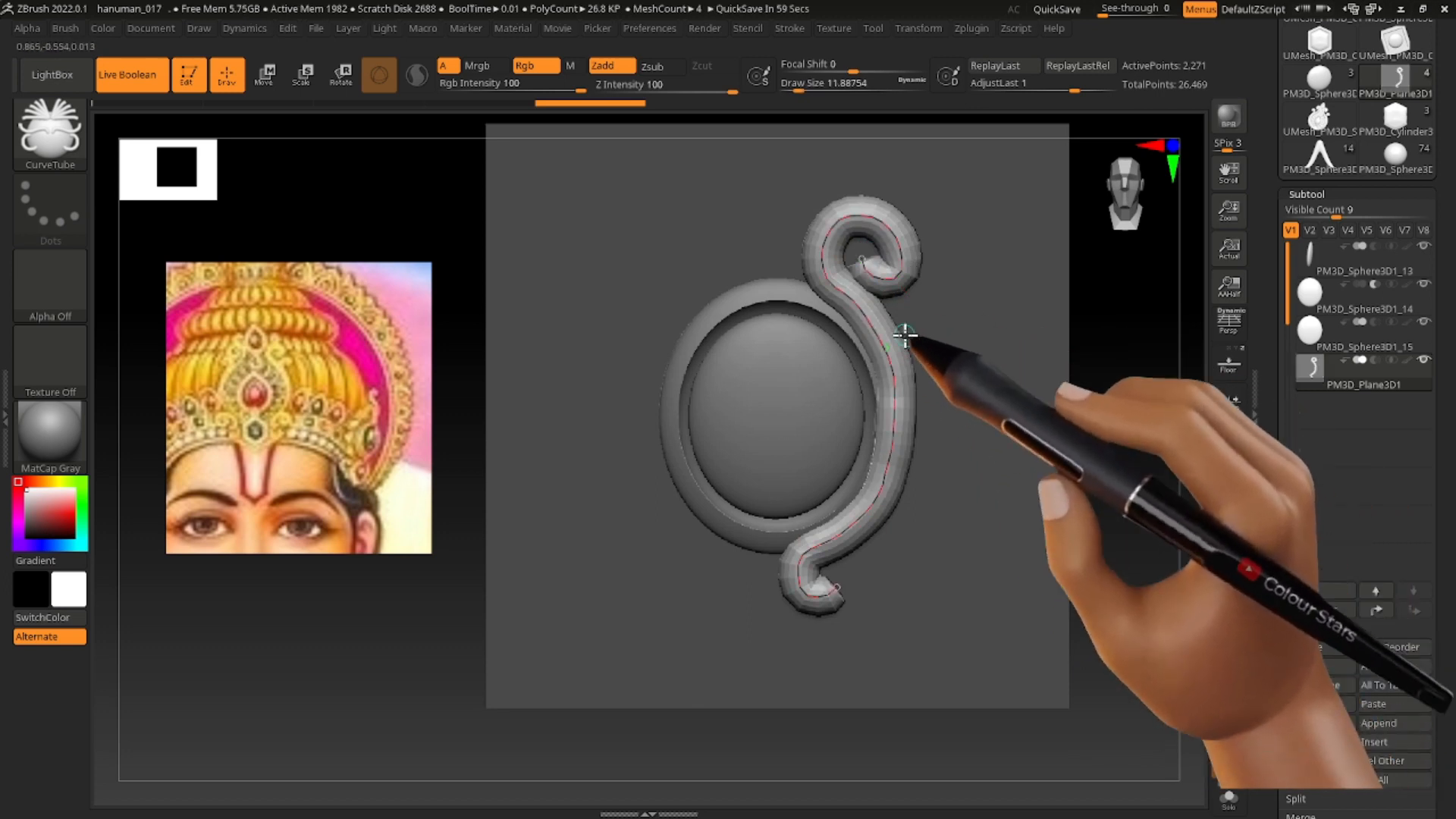
Finalize the curve, clear the mask and split the scroll from the plane into its own subtool.
click(993, 382)
ctrl+drag(1141, 585, 1165, 607)
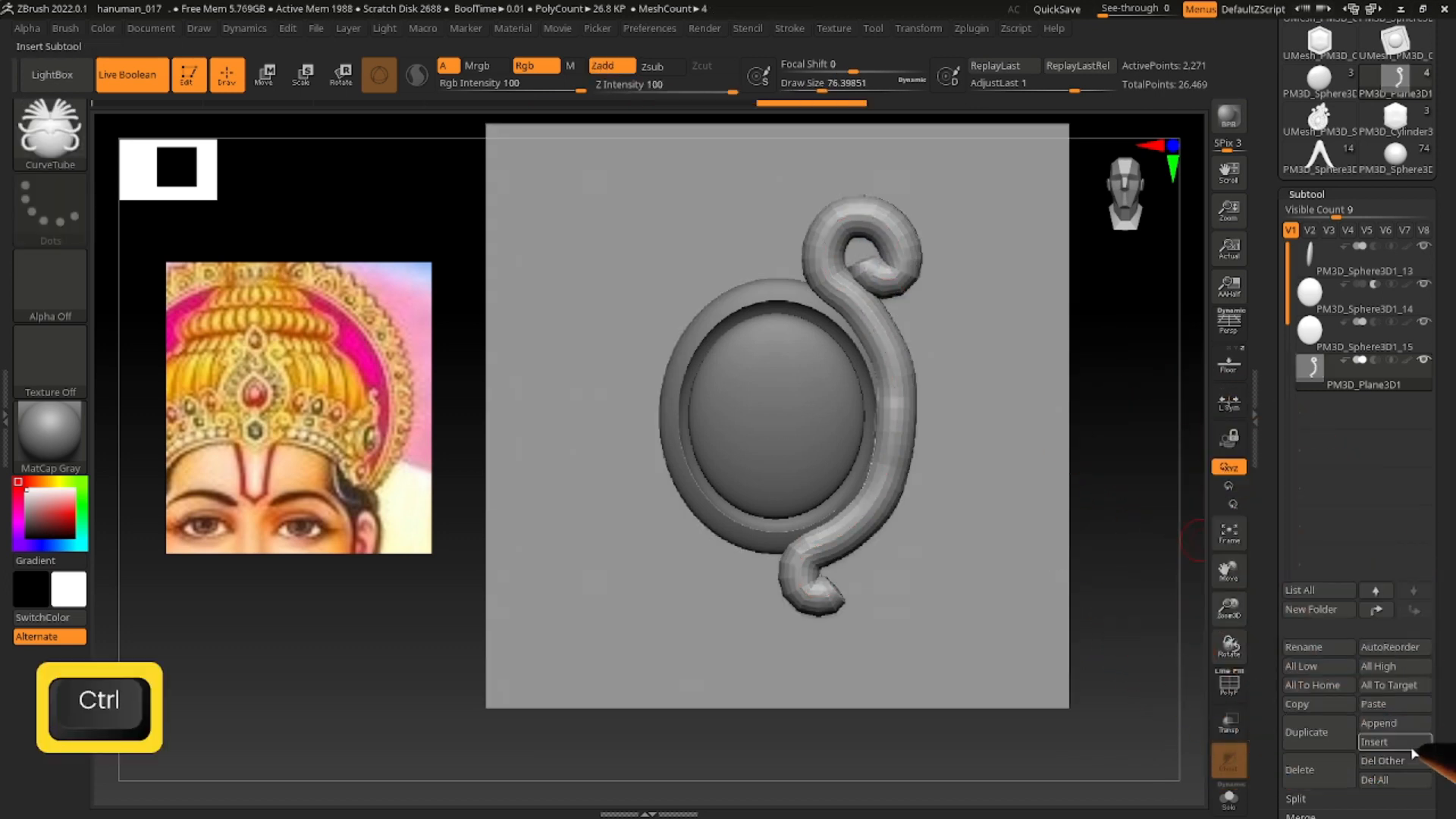
scroll(1365, 720, down, 3)
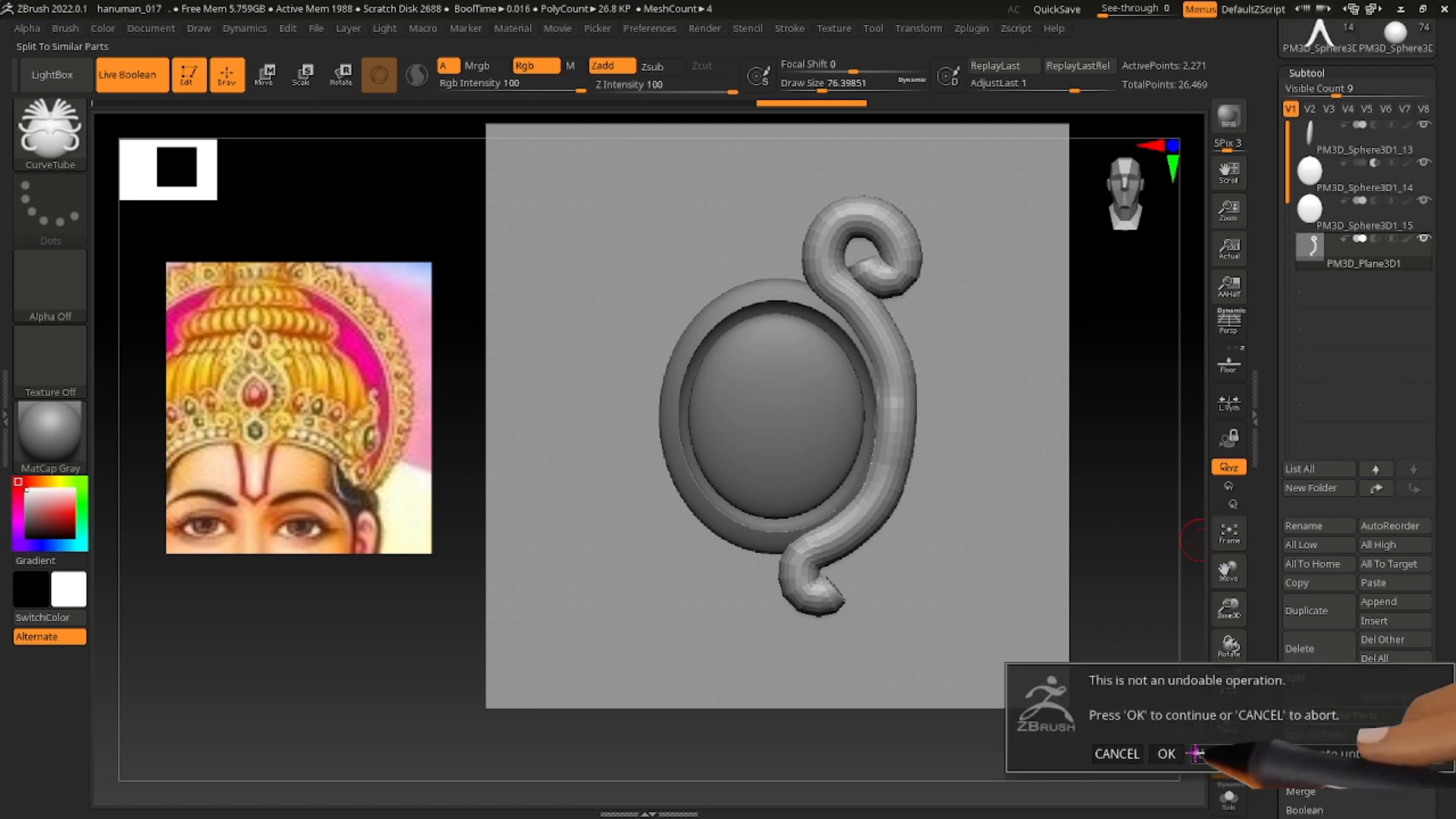
click(1168, 754)
ZRemesh the scroll with a target polygon count of about 1.43.
drag(1443, 547, 1444, 209)
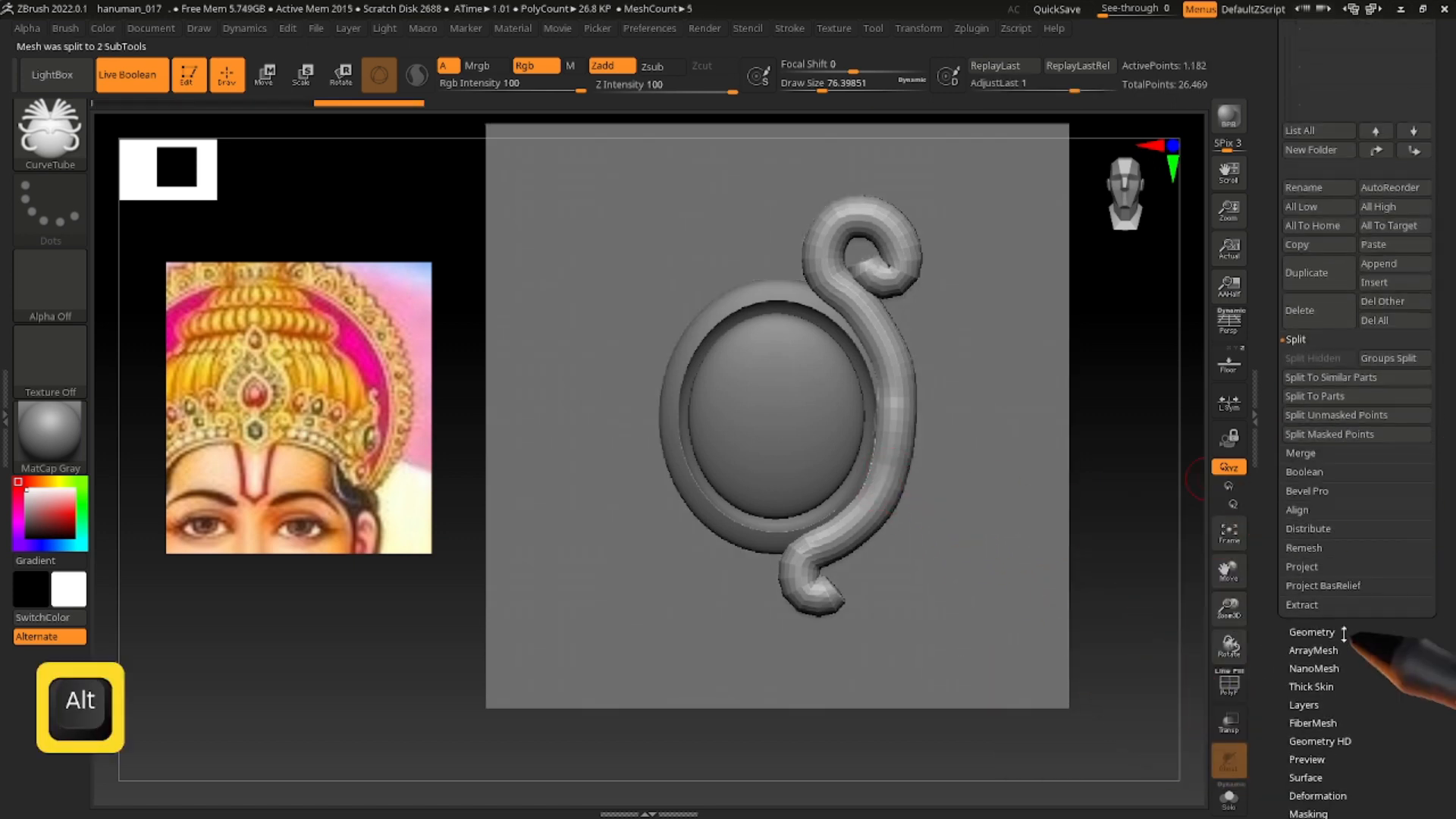
click(1339, 635)
click(1306, 310)
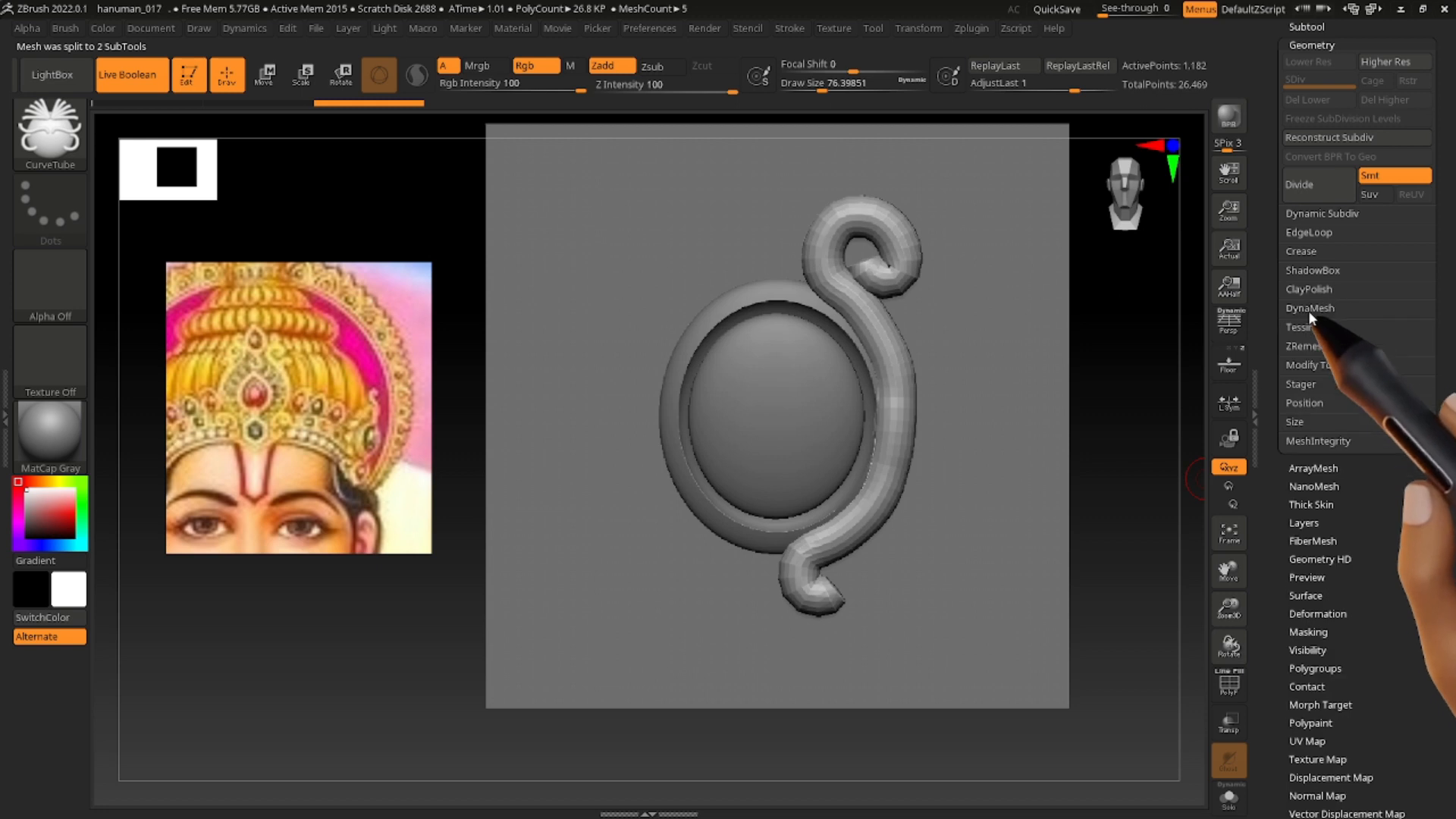
click(1303, 346)
drag(1313, 467, 1305, 465)
click(1318, 376)
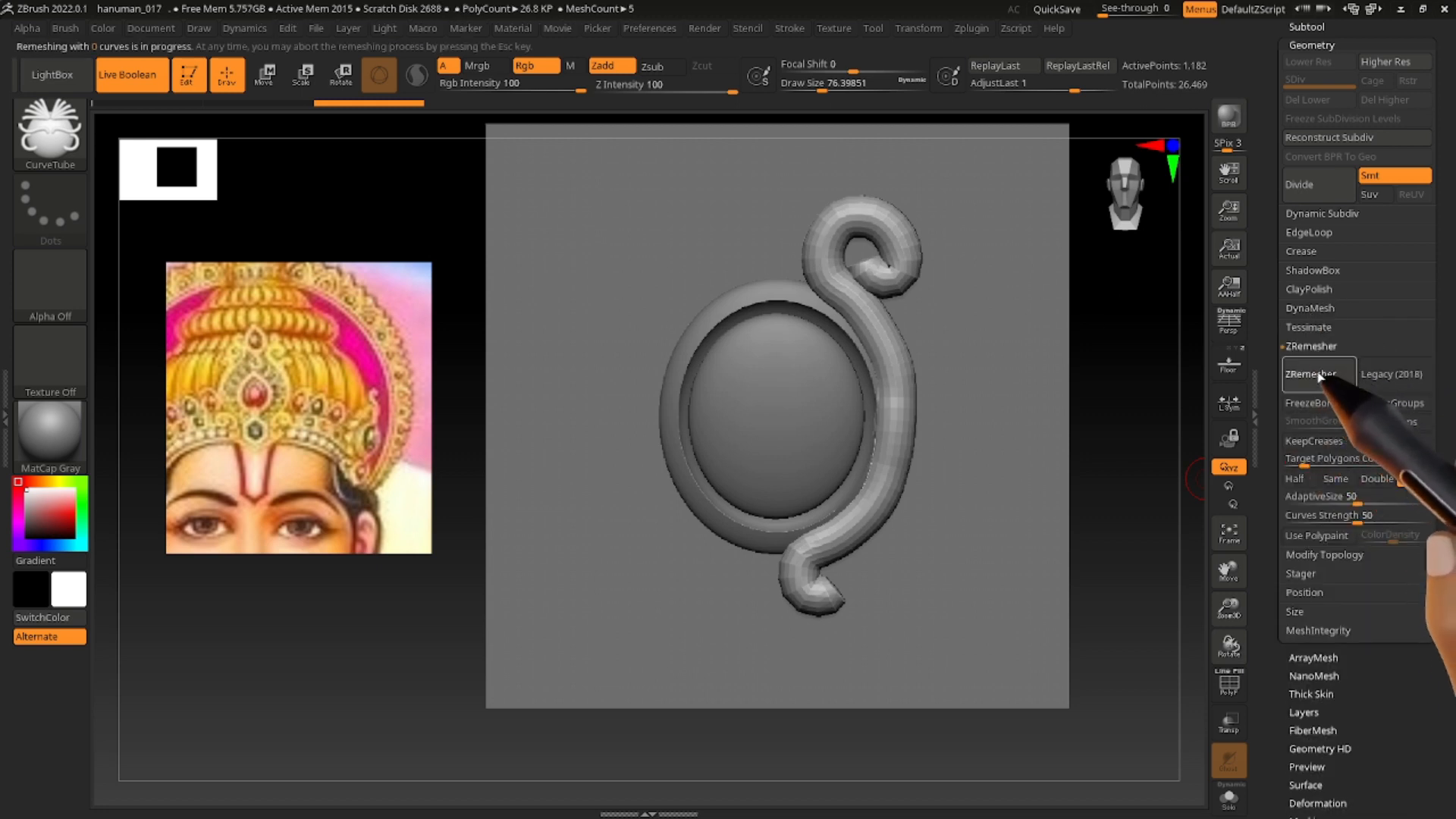
Subdivide the remeshed scroll twice and smooth its surface down to the lower curl.
key(s)
drag(862, 305, 871, 307)
key(s)
drag(876, 360, 882, 361)
key(shift)
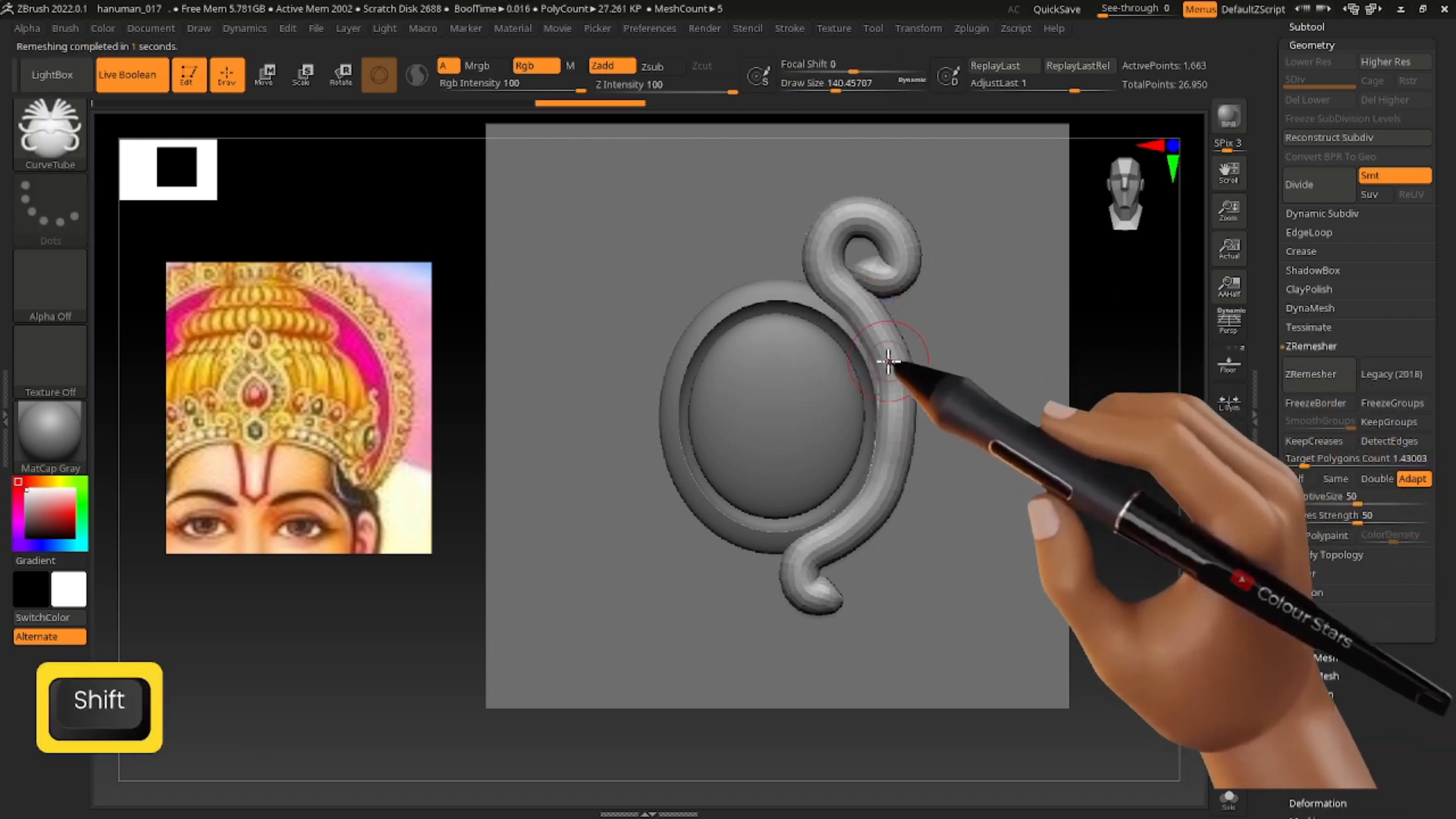
key(ctrl+d)
key(ctrl+d)
key(shift)
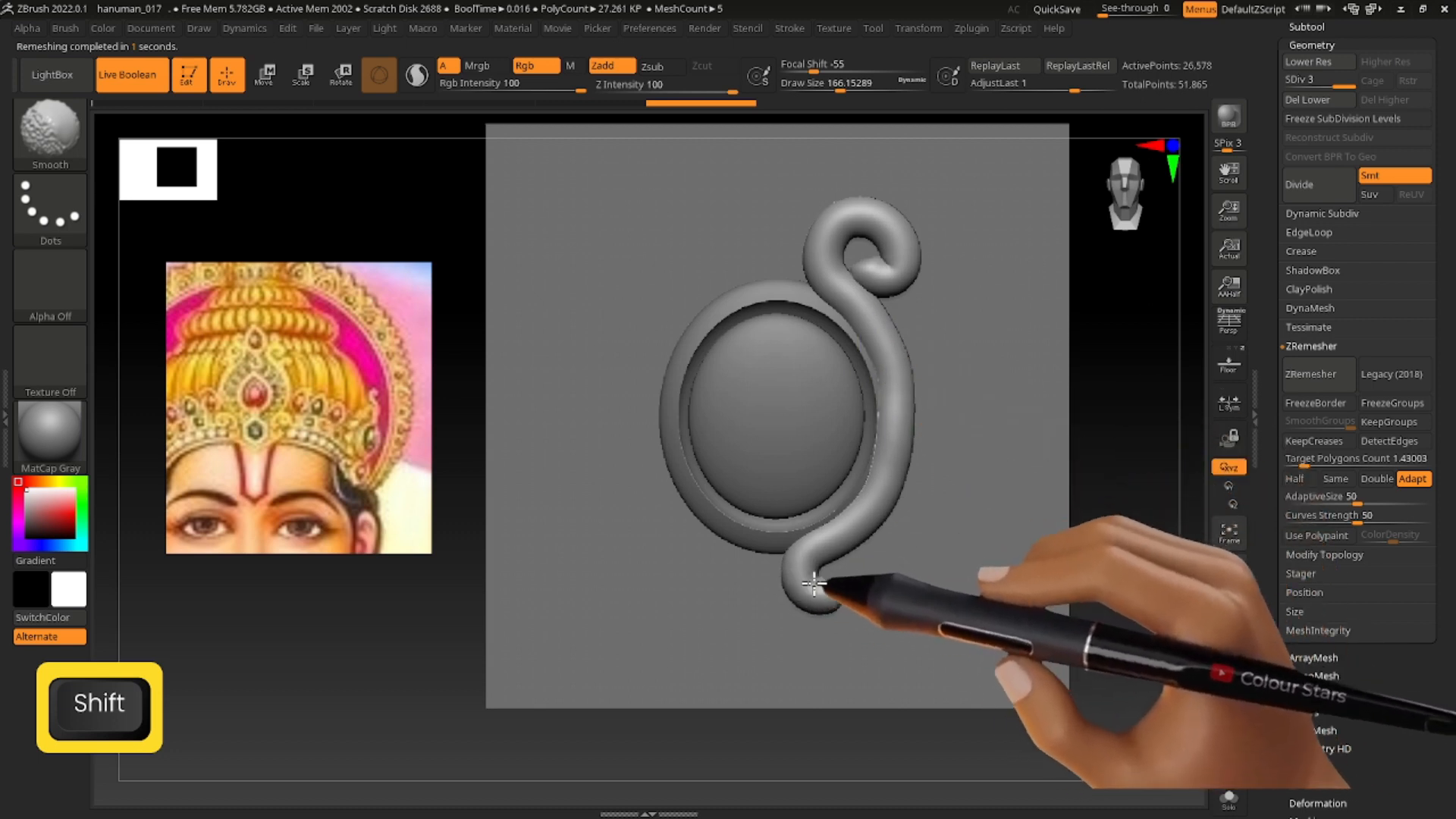
Refine the lower part of the scroll with the Move brush and smooth it slimmer.
key(b)
key(m)
key(v)
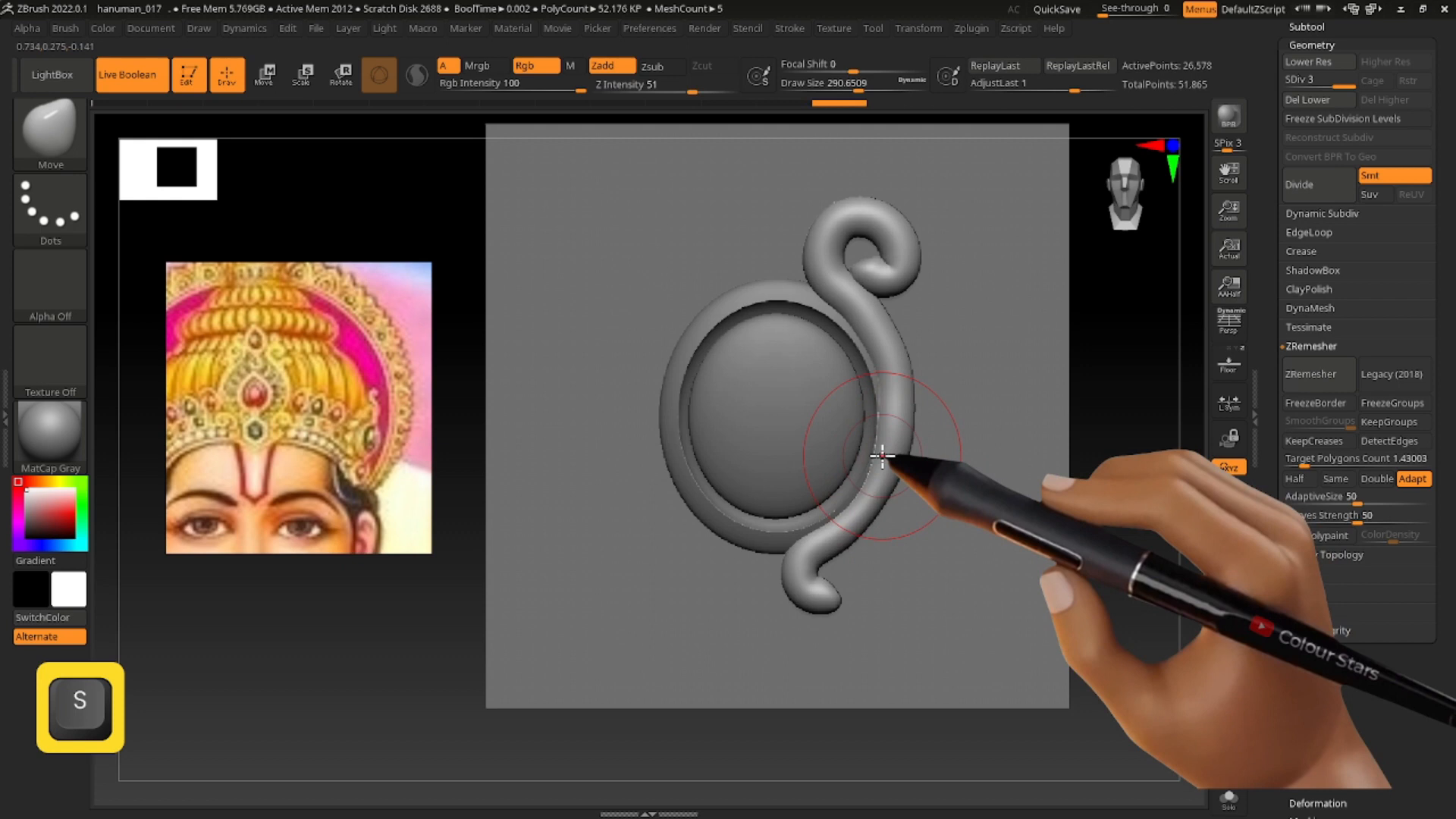
key(shift)
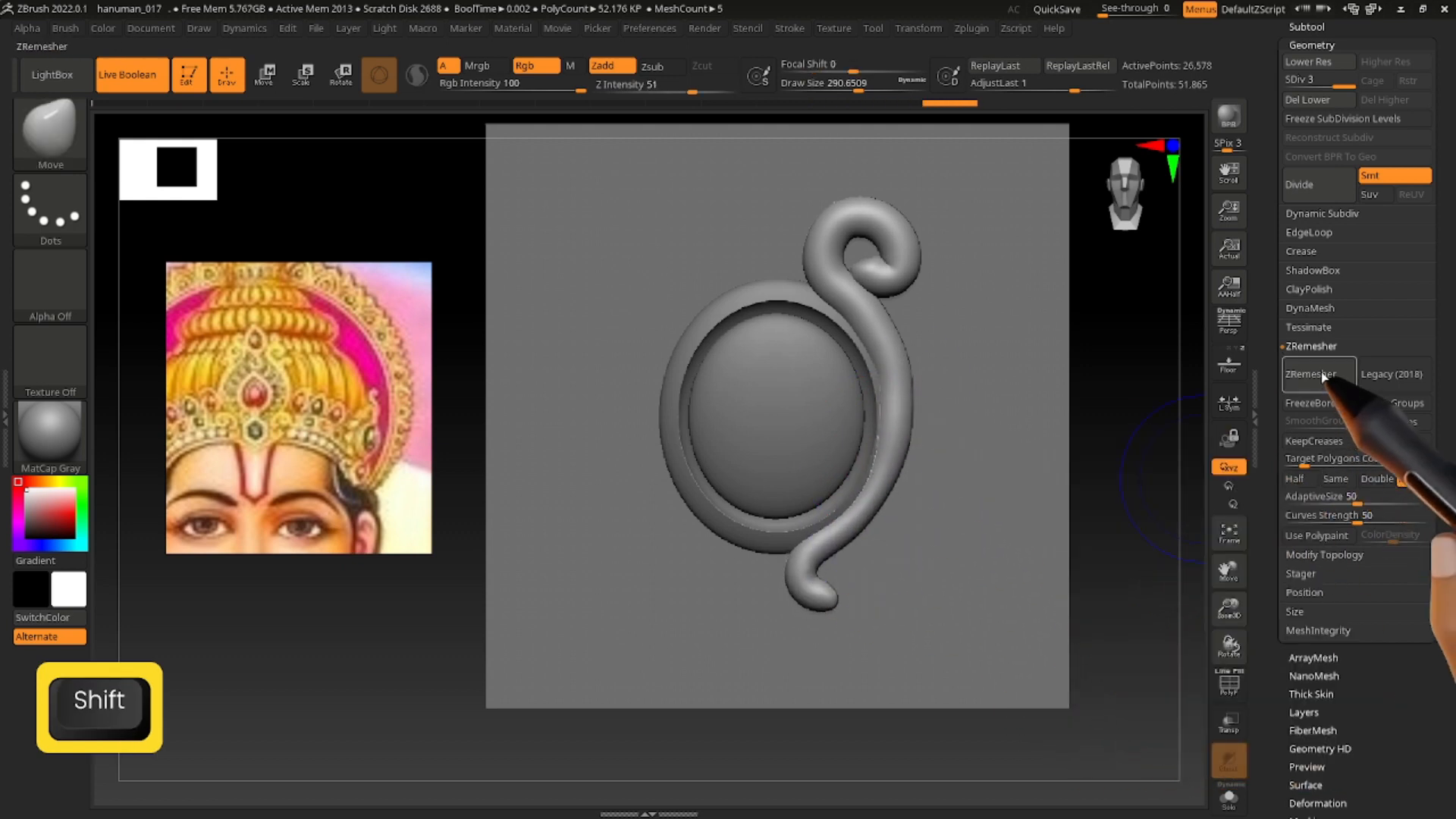
ZRemesh the scroll again, subdivide it once and smooth along its whole length to thin it.
click(1310, 346)
click(1309, 347)
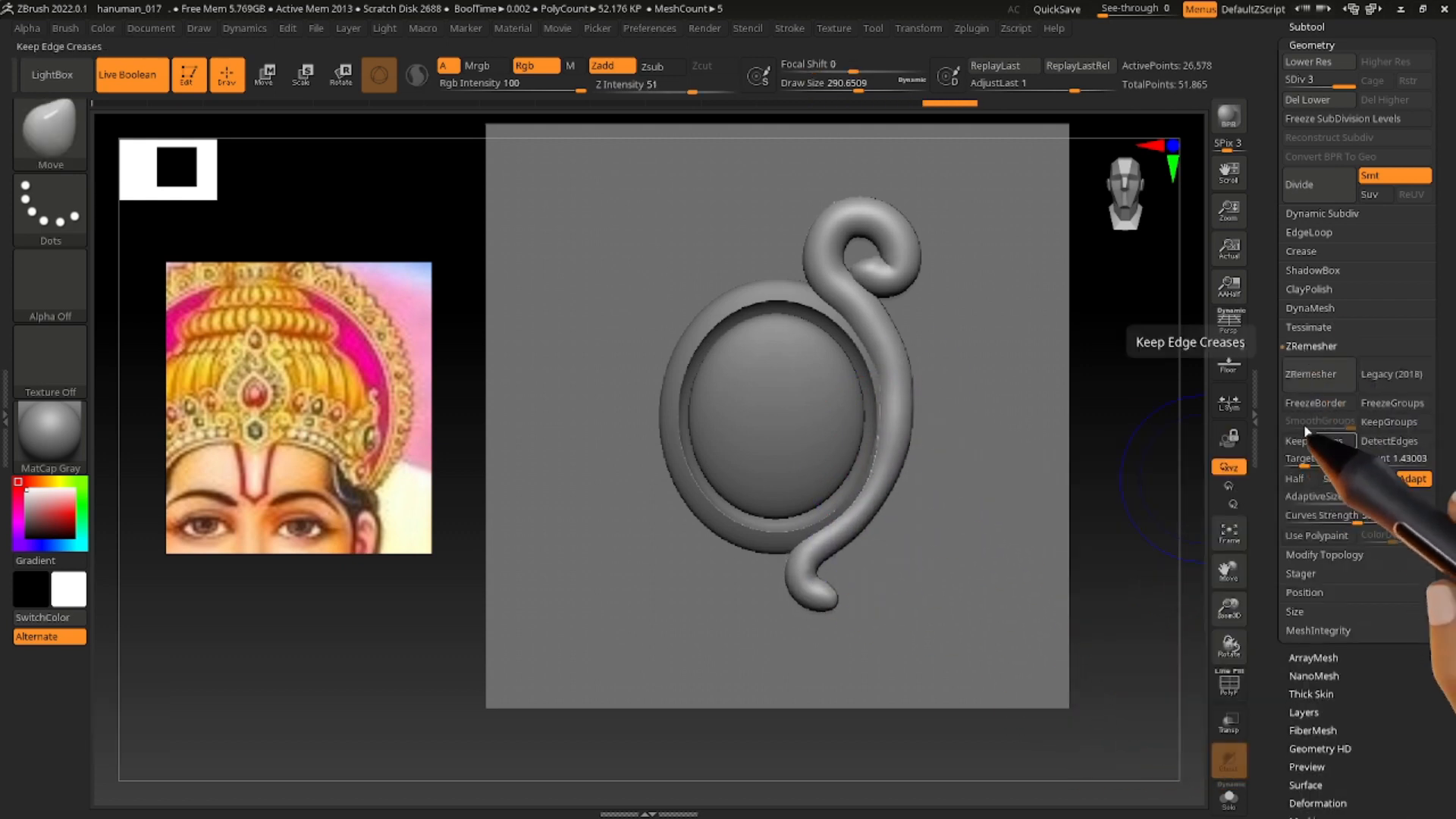
click(1312, 374)
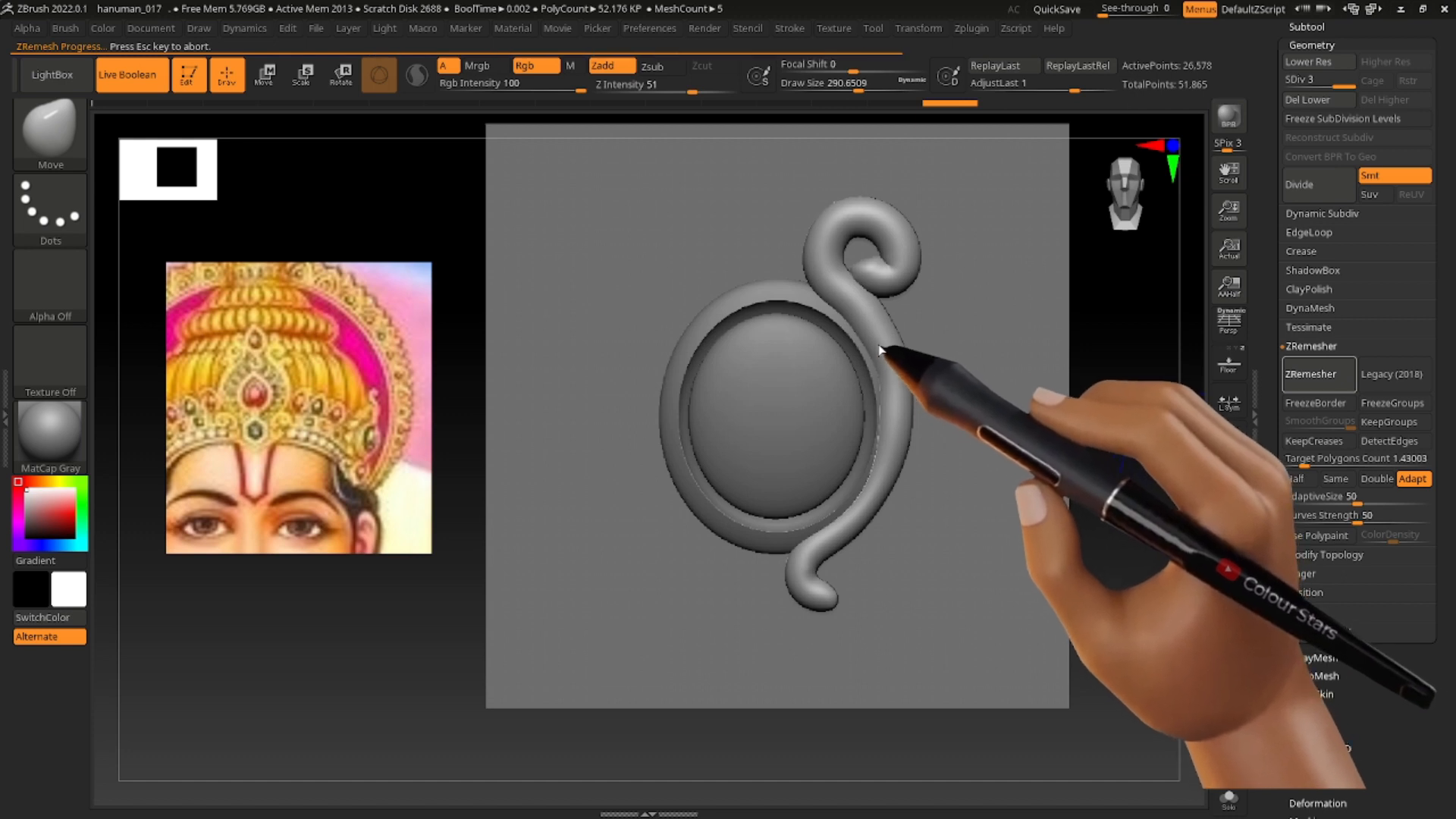
key(ctrl+d)
mouse_move(897, 410)
shift+mouse_down()
mouse_move(796, 585)
mouse_move(878, 504)
mouse_move(838, 285)
mouse_move(922, 258)
mouse_move(874, 286)
shift+mouse_up()
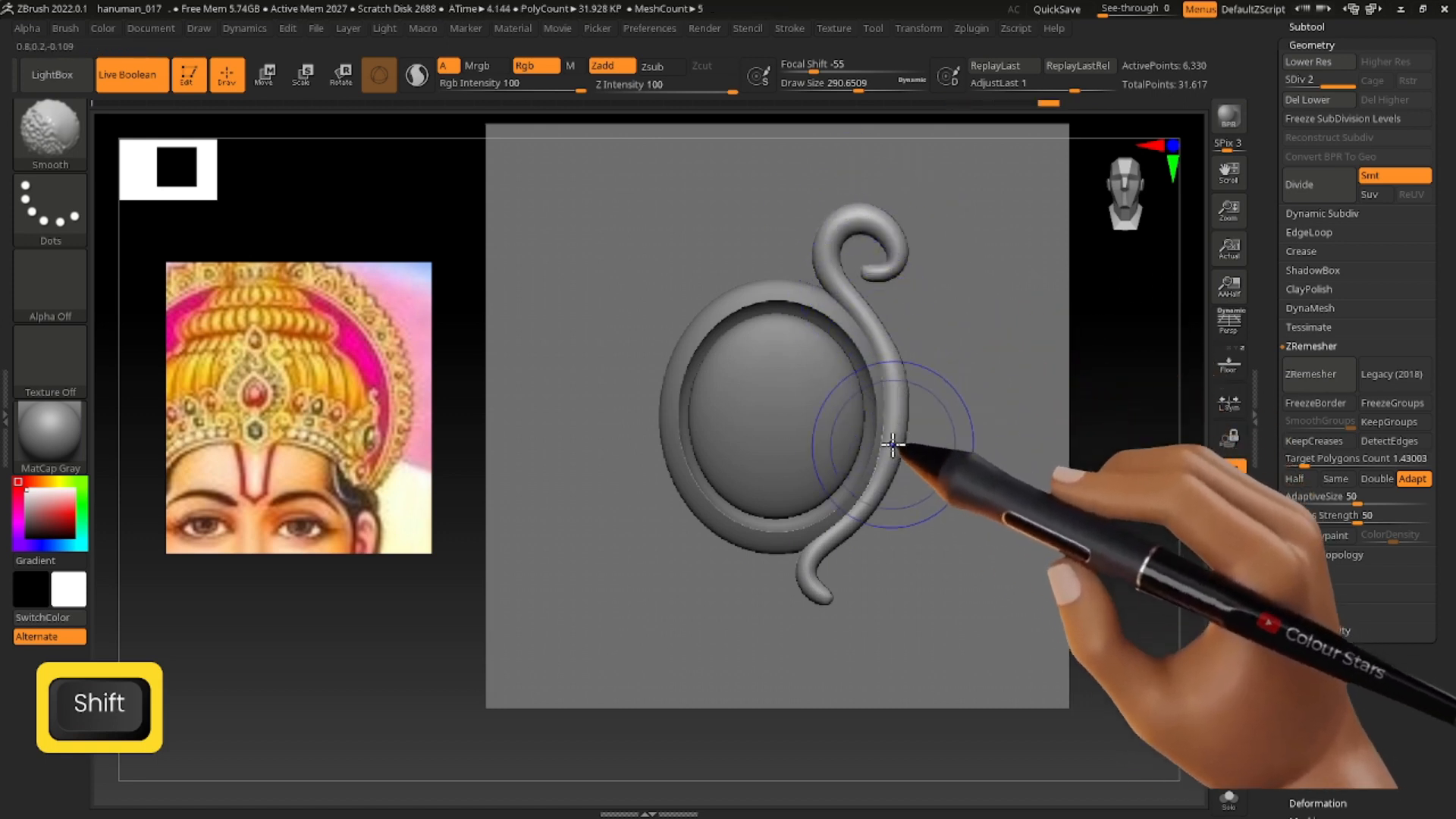
shift+drag(892, 445, 811, 572)
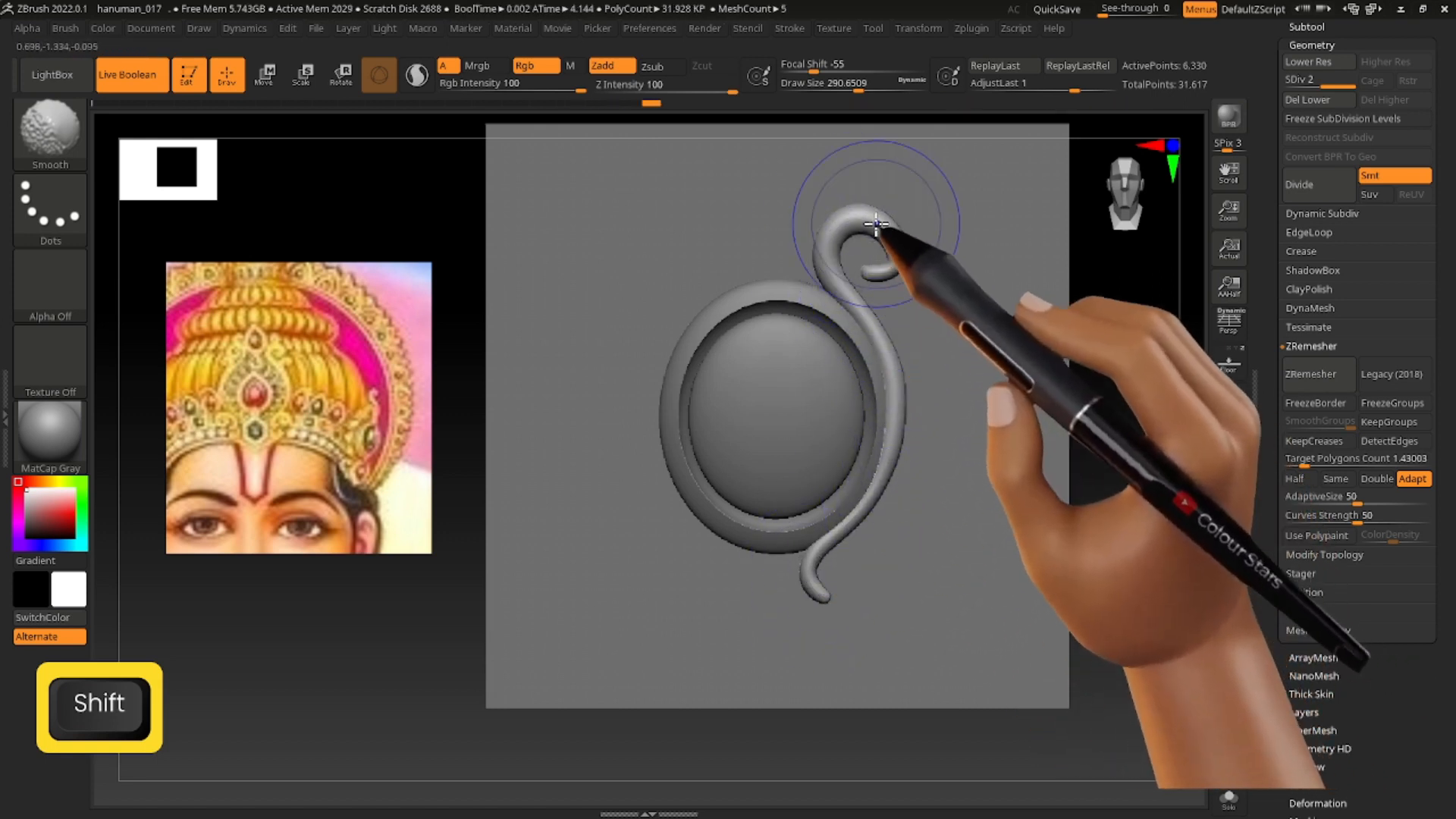
Thicken the scroll's upper curl with the Inflat brush and smooth the transition into the stem.
key(b)
key(i)
key(n)
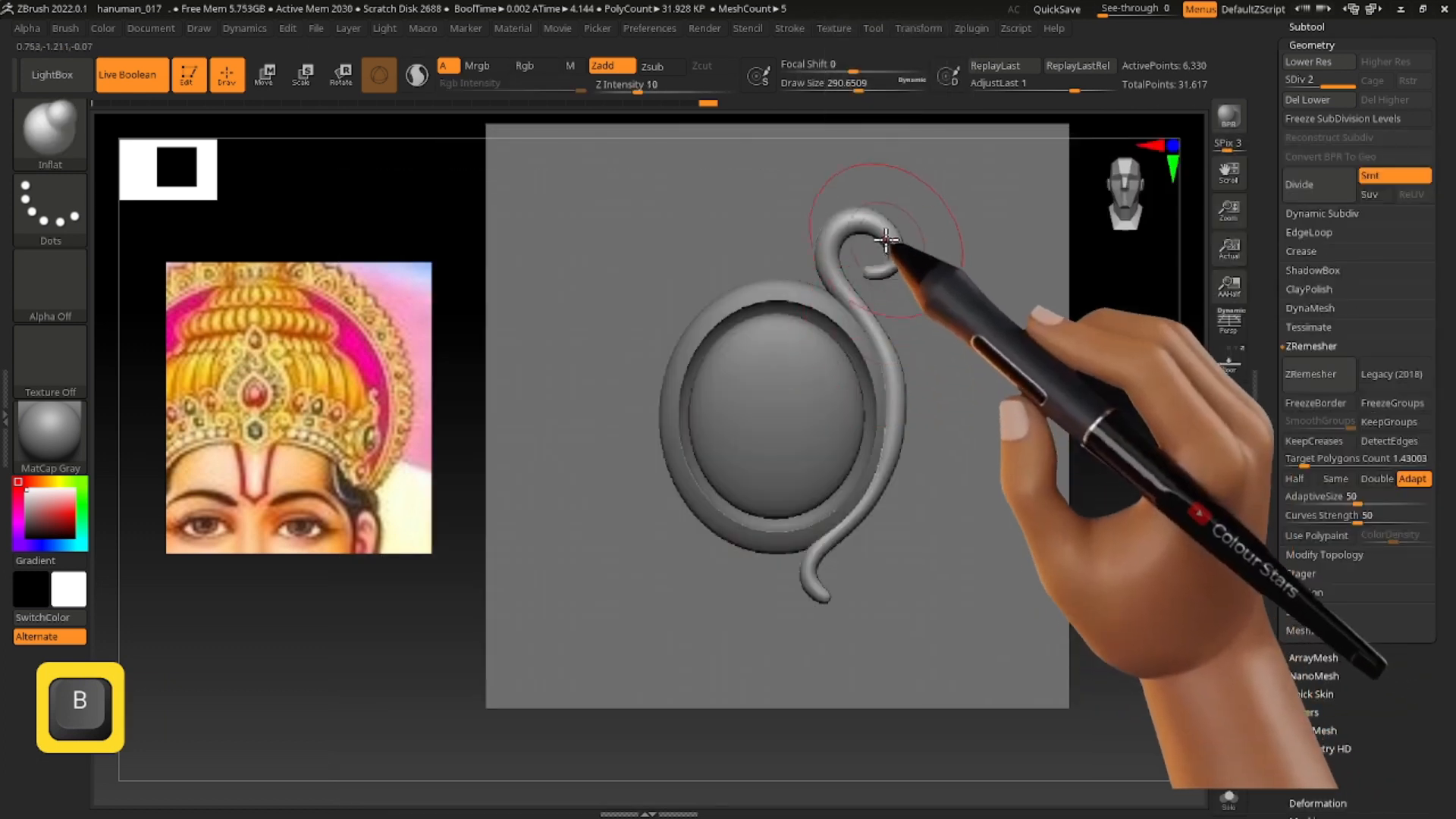
mouse_move(941, 342)
mouse_down()
mouse_move(852, 380)
mouse_move(862, 208)
mouse_up()
key(s)
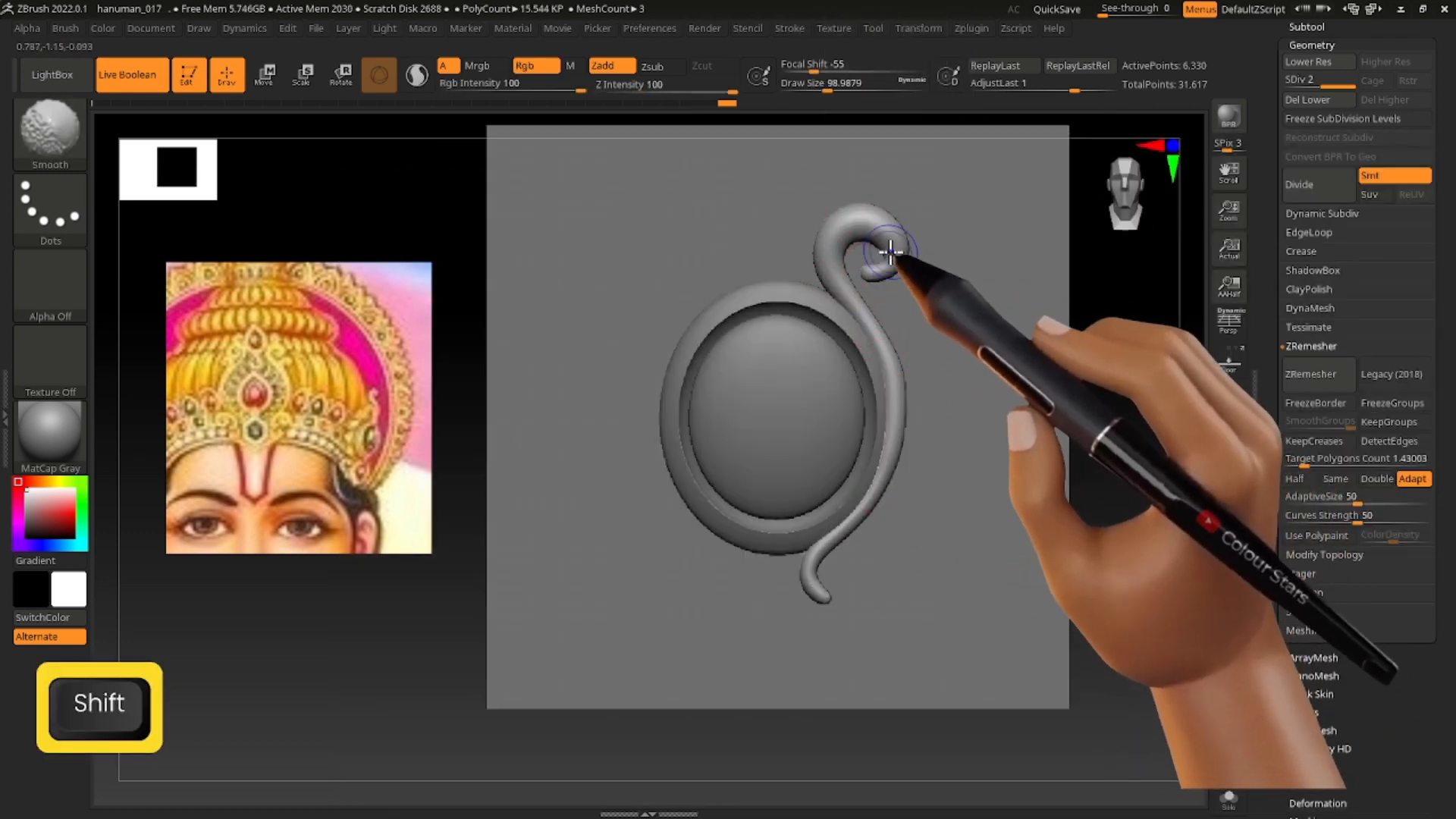
shift+drag(878, 264, 874, 323)
Inflate the tip of the upper curl into a rounded ball and smooth the adjoining stem.
key(s)
key(b)
click(691, 508)
key(s)
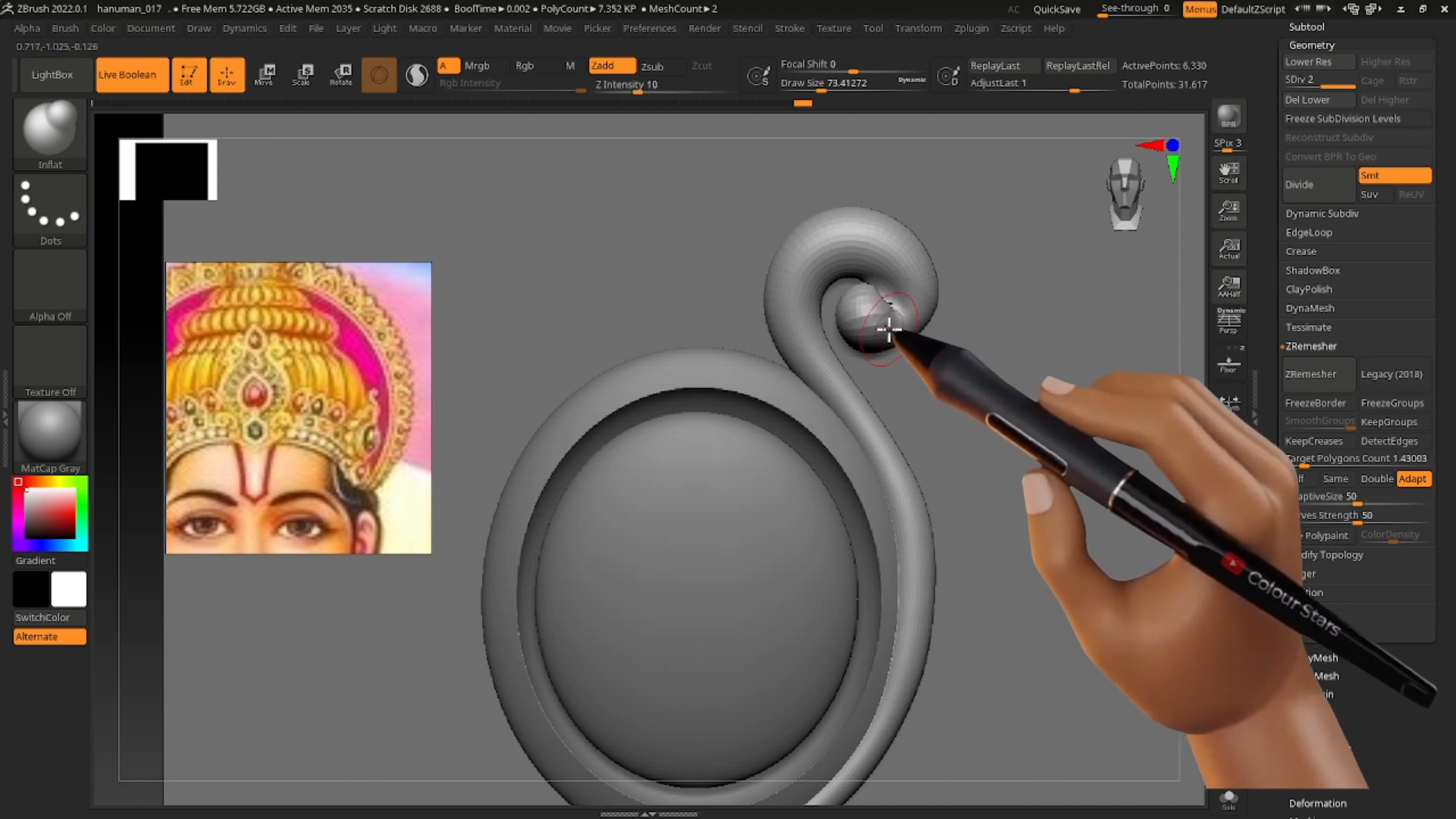
mouse_move(920, 318)
shift+mouse_down()
mouse_move(878, 322)
mouse_move(894, 303)
mouse_move(876, 271)
mouse_move(899, 288)
mouse_move(865, 501)
shift+mouse_up()
ZRemesh the inflated scroll, subdivide it and undo the trial changes.
click(1315, 371)
key(s)
scroll(884, 332, down, 5)
scroll(878, 326, up, 3)
key(s)
key(ctrl+z)
key(s)
key(ctrl+d)
key(ctrl+z)
key(ctrl+z)
Set the Inflat intensity to 5, gently thicken the scroll's stem and undo the last smoothing stroke.
click(634, 87)
text(5)
key(Return)
drag(872, 269, 857, 514)
key(shift)
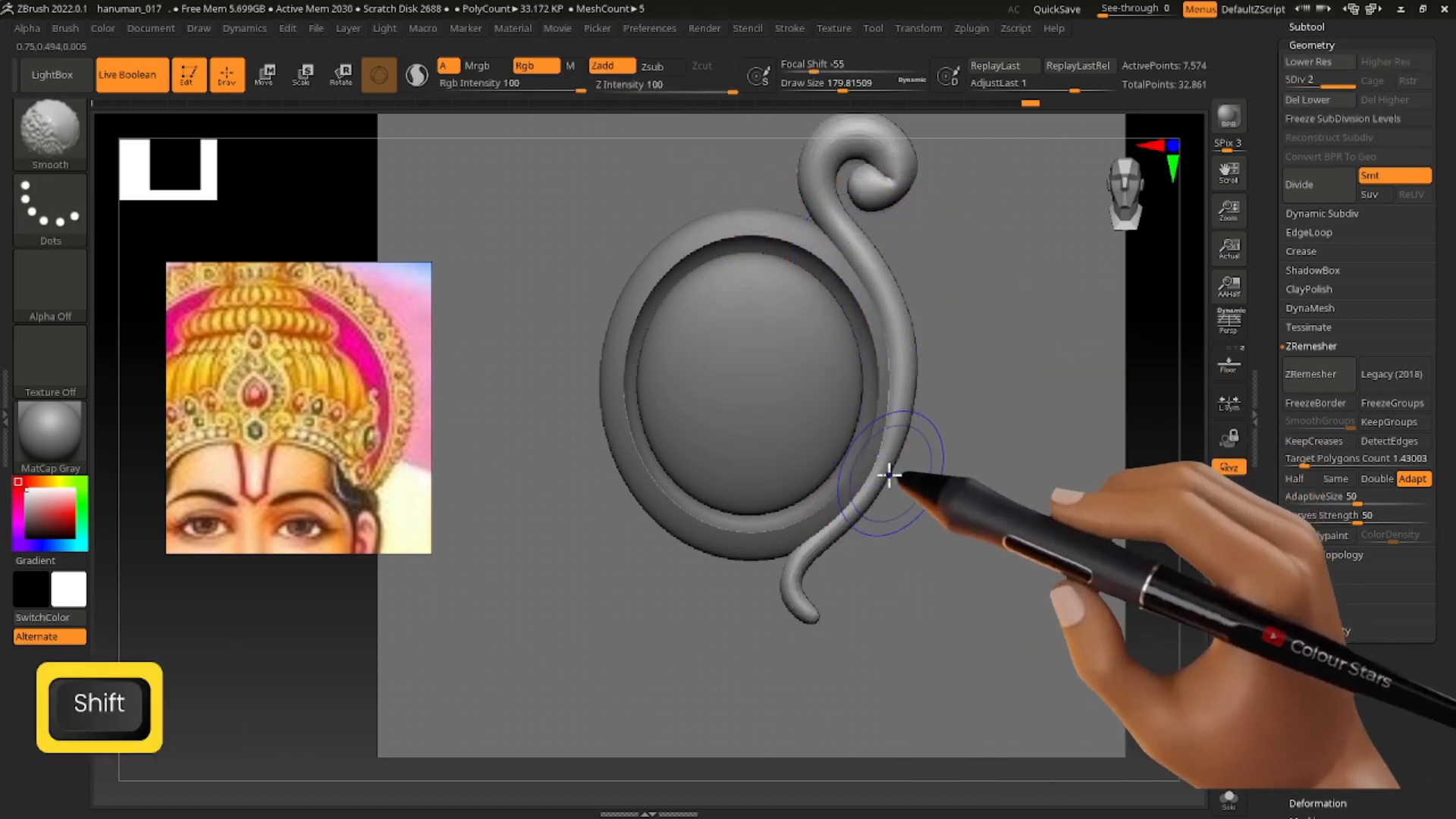
key(ctrl+z)
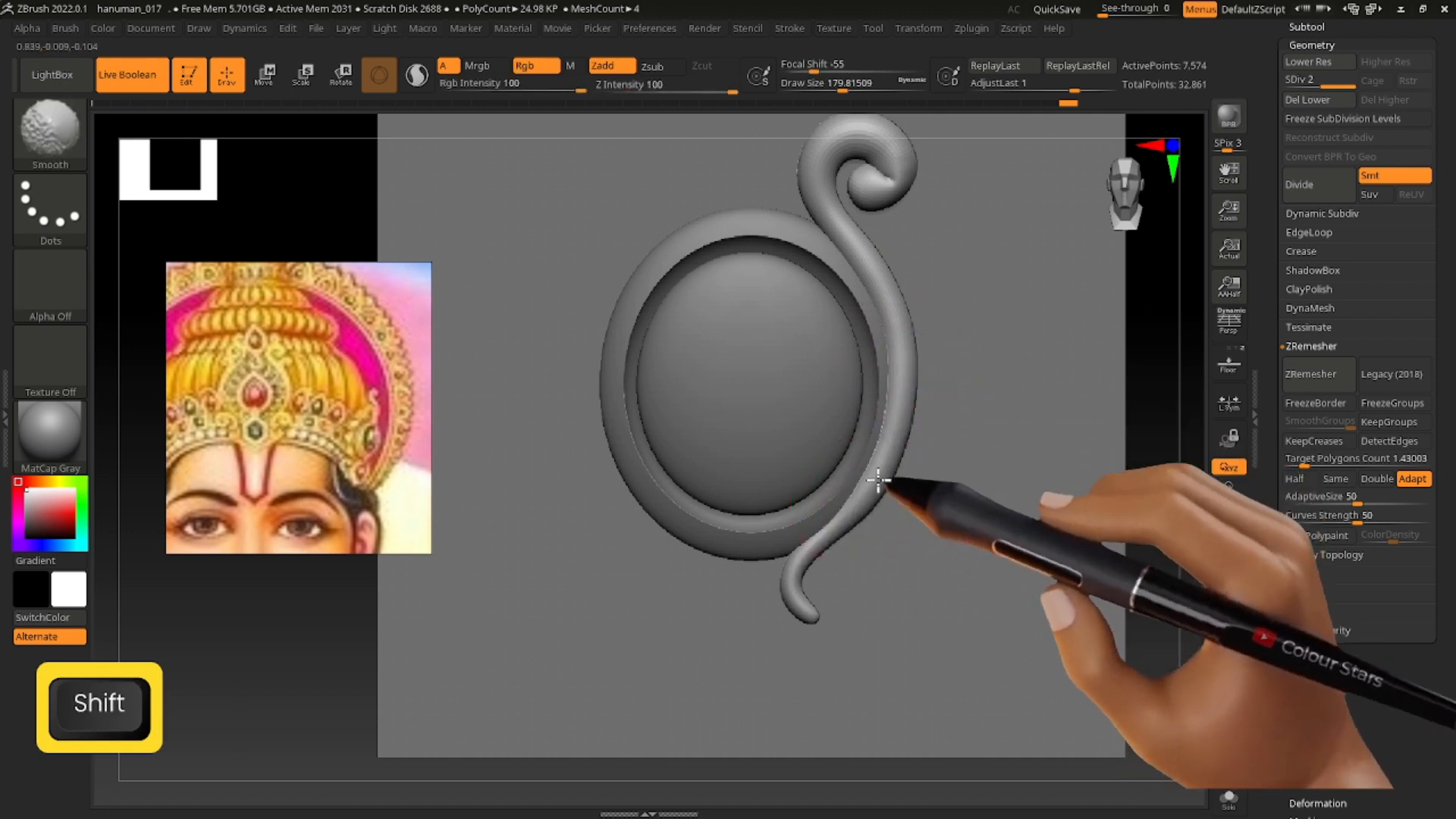
Reshape the scroll with a large Move brush so its stem flows closely around the oval frame.
key(b)
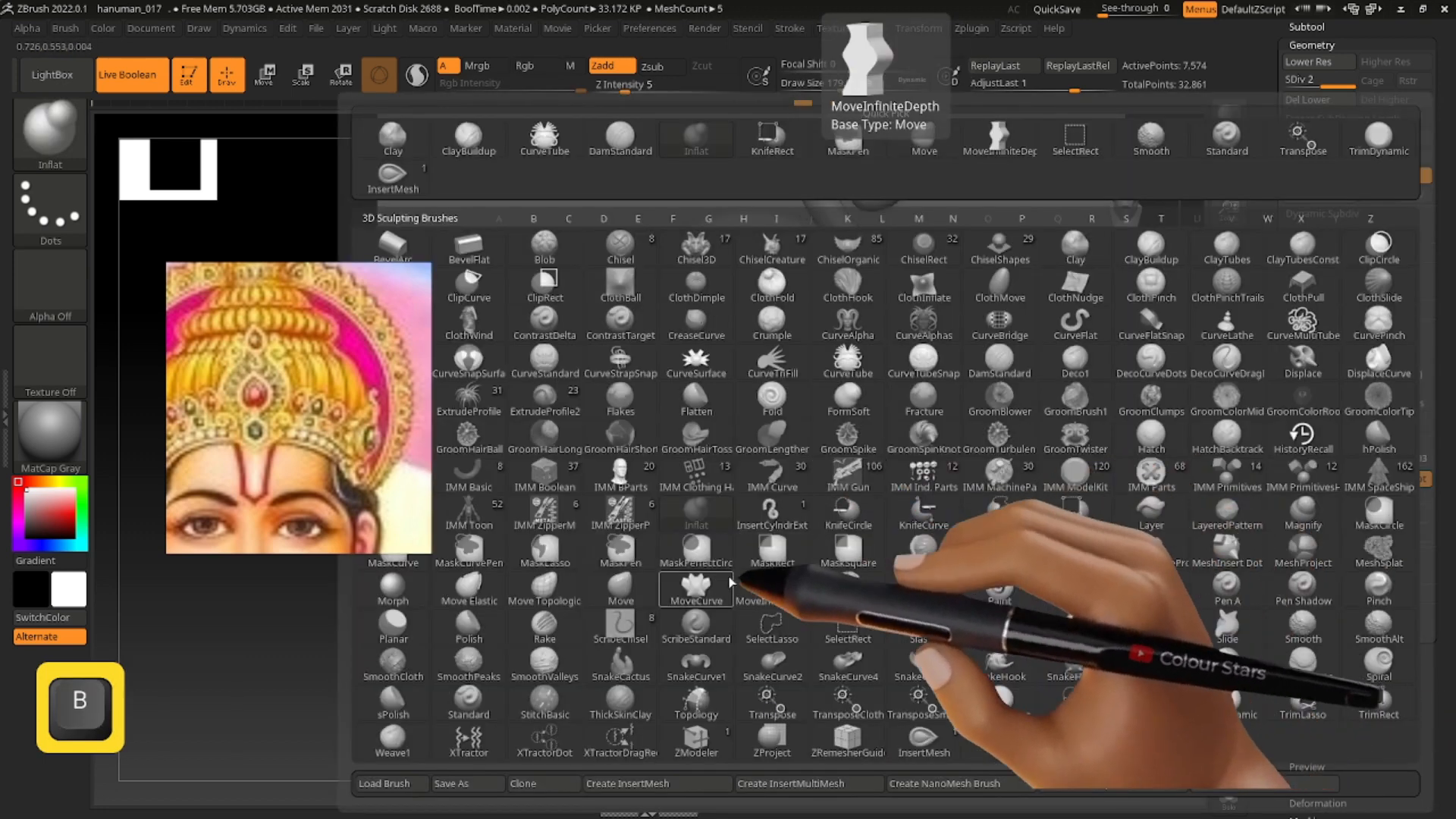
key(m)
key(v)
key(s)
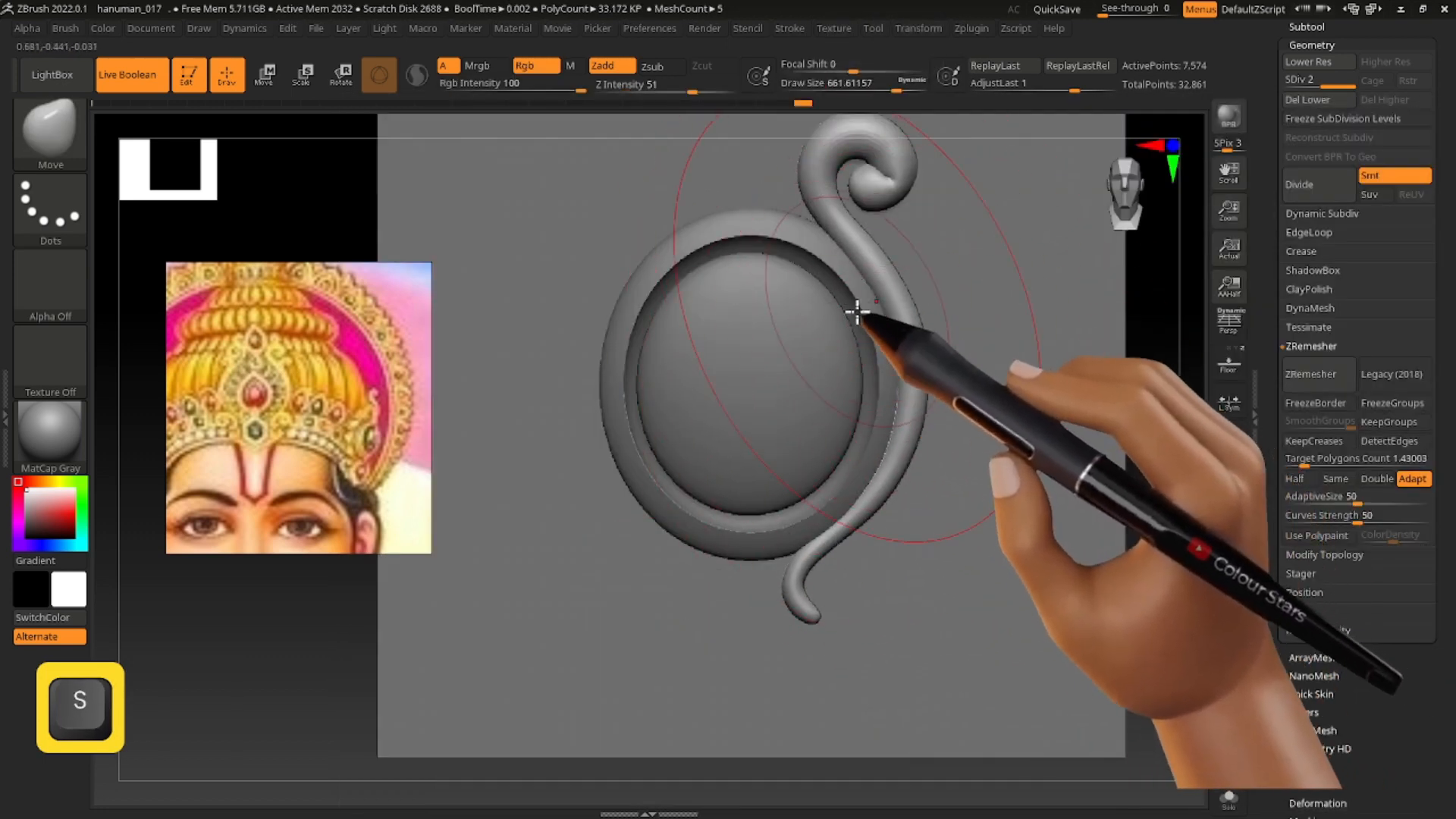
key(s)
alt+right_drag(865, 351, 861, 447)
key(s)
drag(841, 303, 858, 303)
mouse_move(863, 249)
mouse_down()
mouse_move(835, 232)
mouse_move(850, 245)
mouse_up()
key(s)
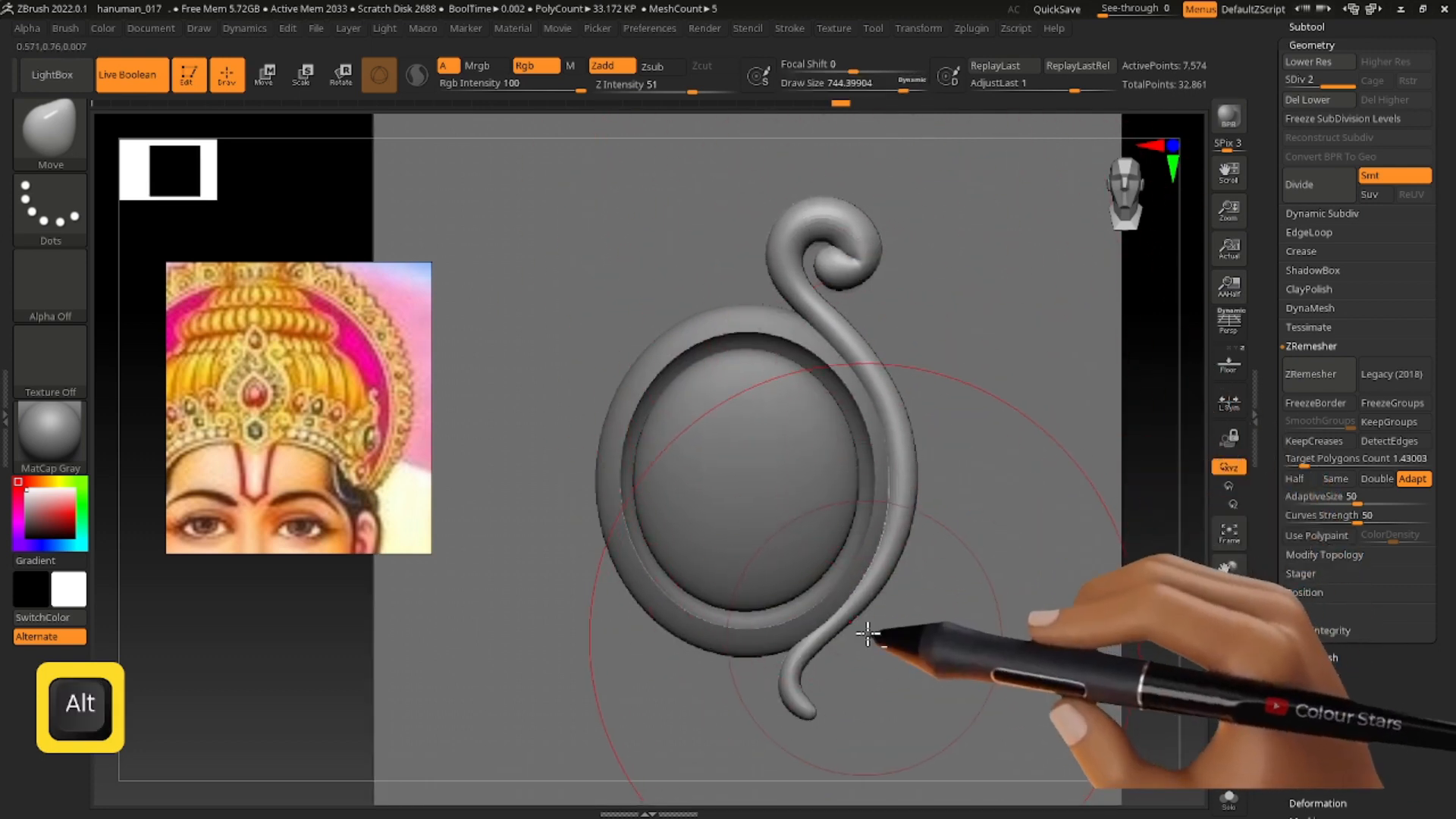
alt+right_drag(868, 634, 856, 581)
alt+right_drag(894, 516, 926, 477)
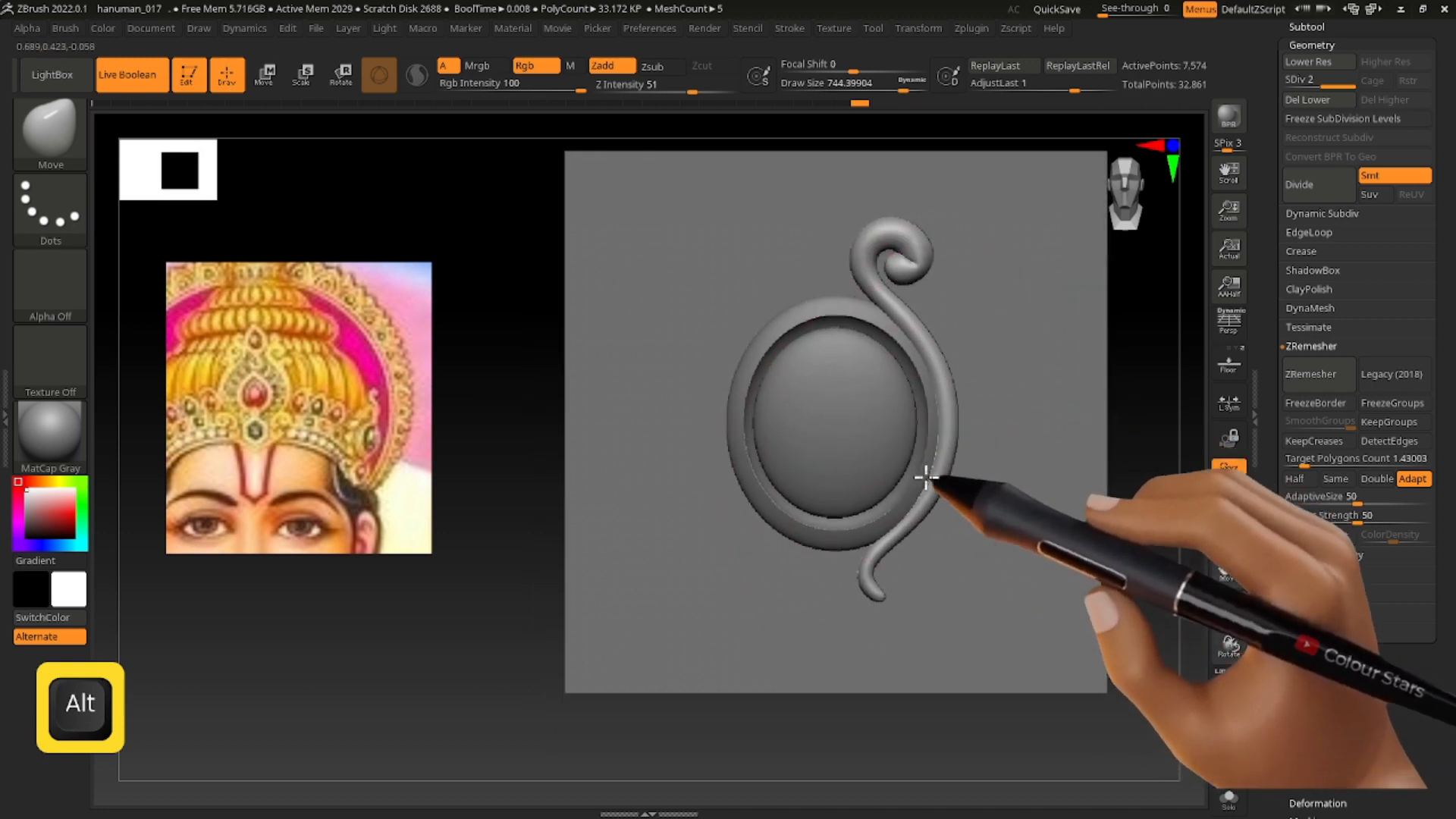
Narrow the outer oval frame, its recess and the inner gem in width.
alt+click(906, 424)
alt+right_drag(927, 400, 944, 449)
alt+click(939, 413)
key(r)
drag(747, 431, 771, 430)
alt+click(932, 410)
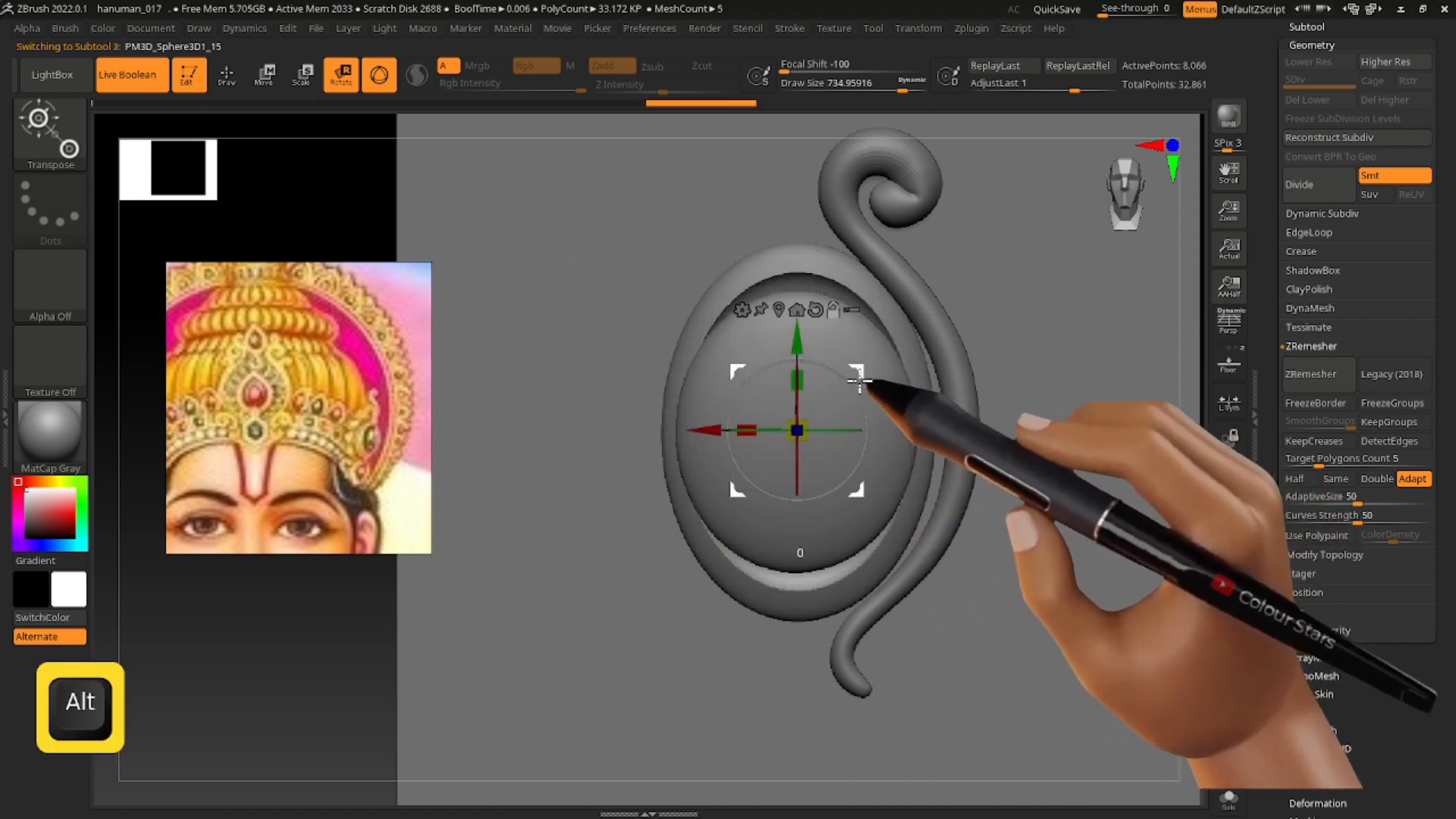
drag(859, 379, 783, 425)
mouse_move(783, 424)
right_down()
mouse_move(859, 433)
mouse_move(789, 426)
right_up()
Nudge the scroll inward with a large Move brush so it hugs the narrowed oval frame.
alt+click(901, 410)
click(229, 76)
key(s)
click(895, 404)
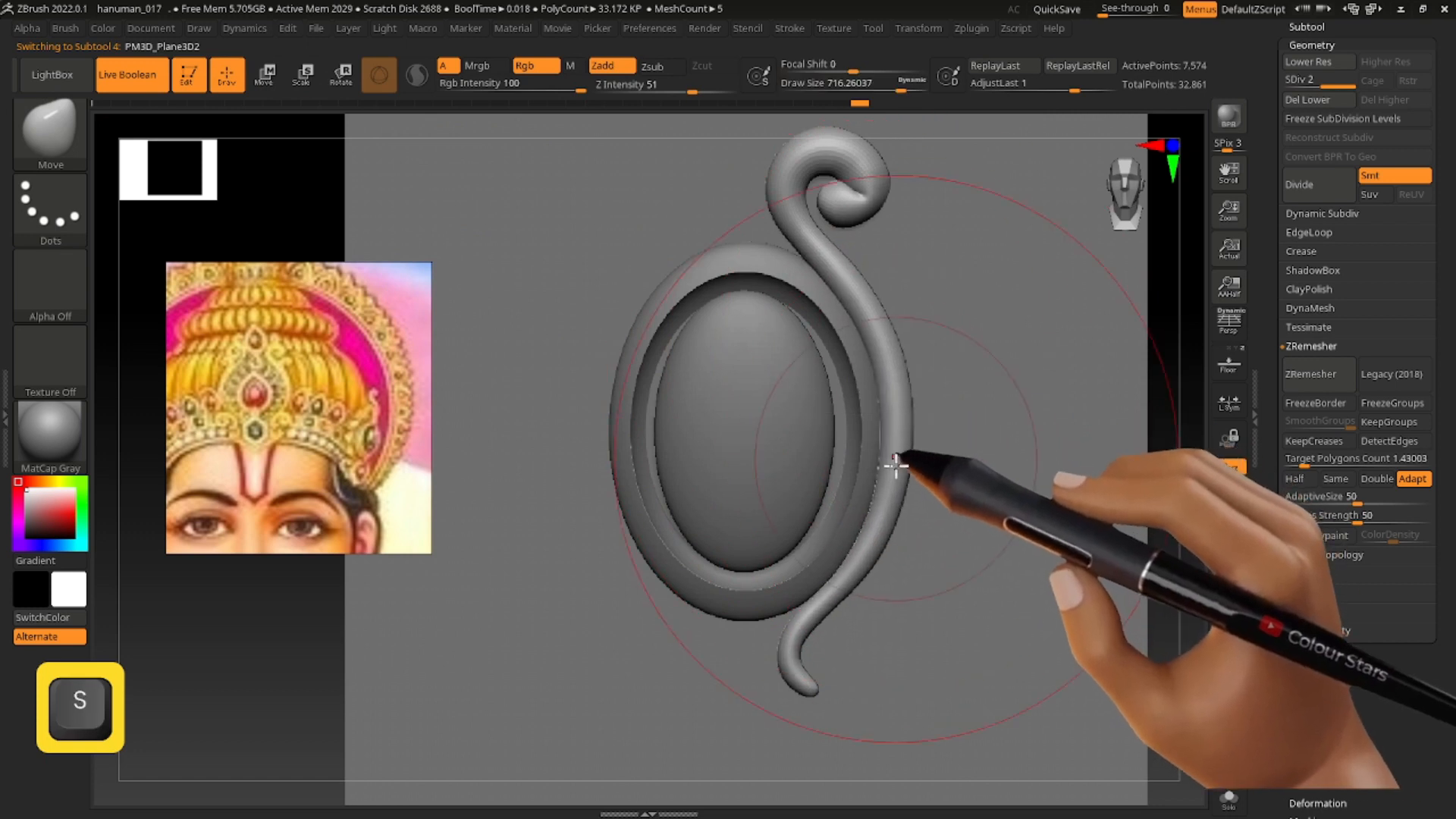
Widen the inner gem by a factor of about 1.09 to fill the recess, then check the crown reference.
alt+click(785, 430)
key(r)
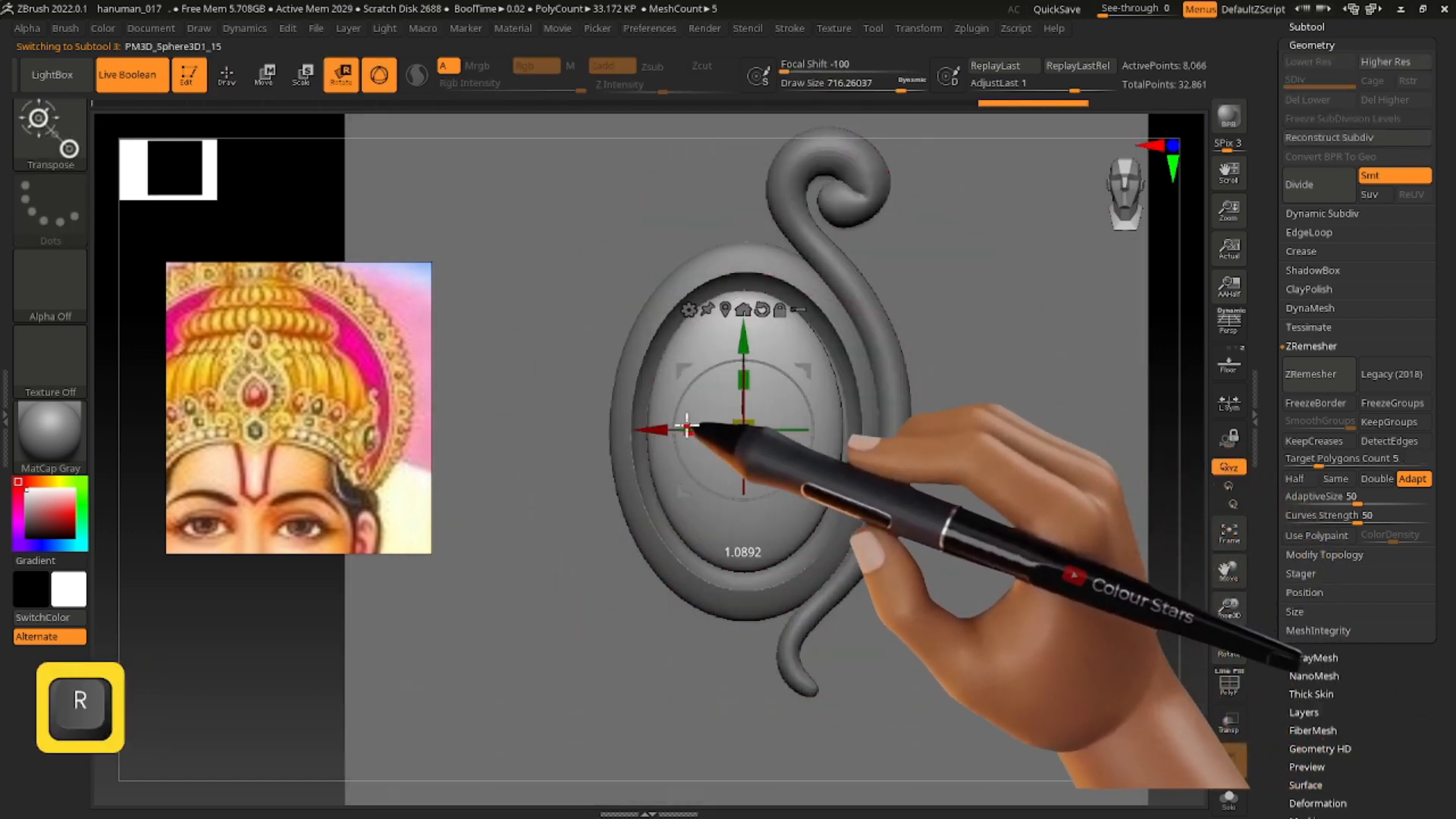
alt+right_drag(871, 399, 880, 386)
scroll(305, 430, up, 4)
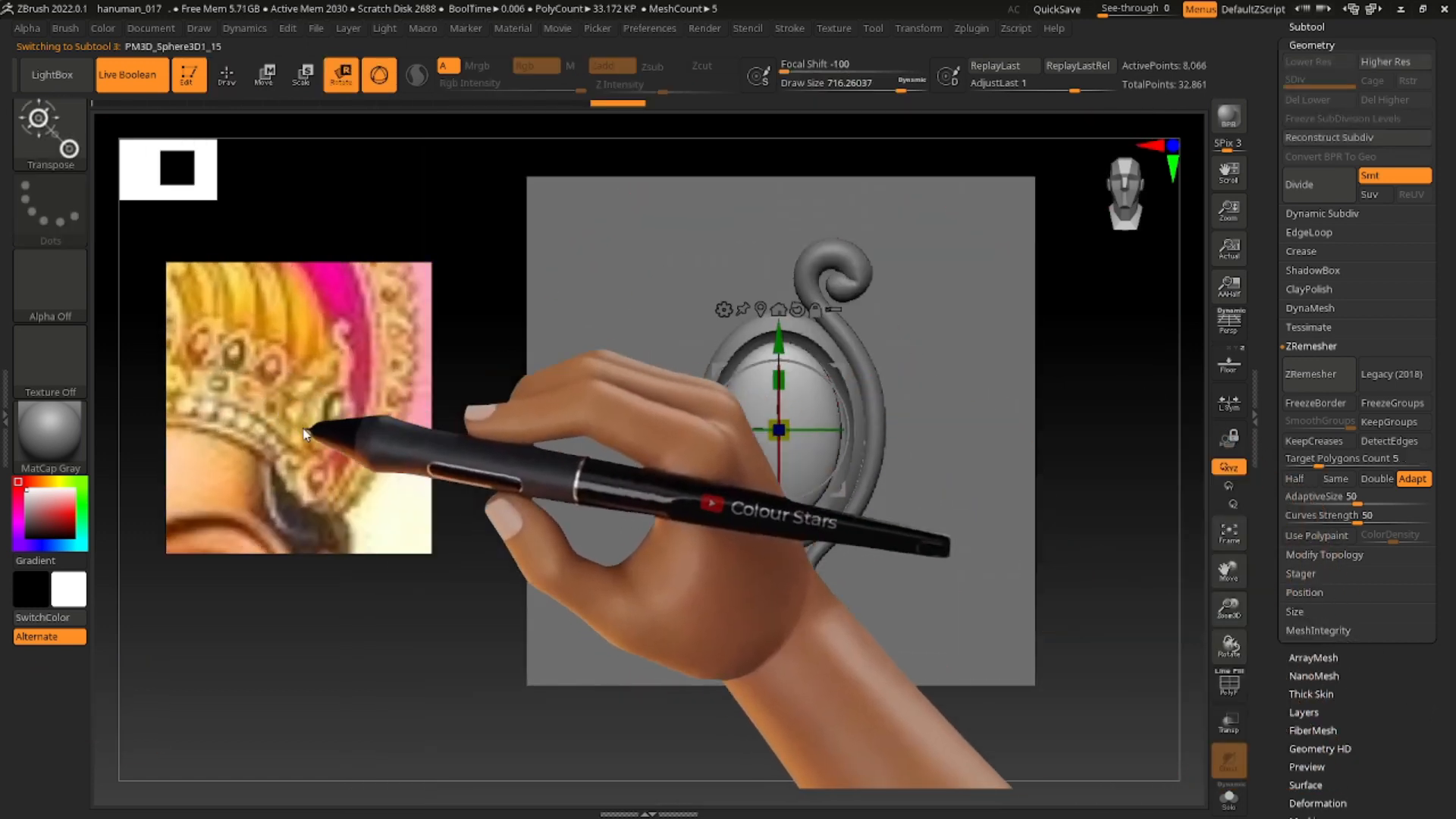
Draw a flat, pointed leaf shape beside the lower part of the scroll with the CurveTriFill brush.
click(42, 125)
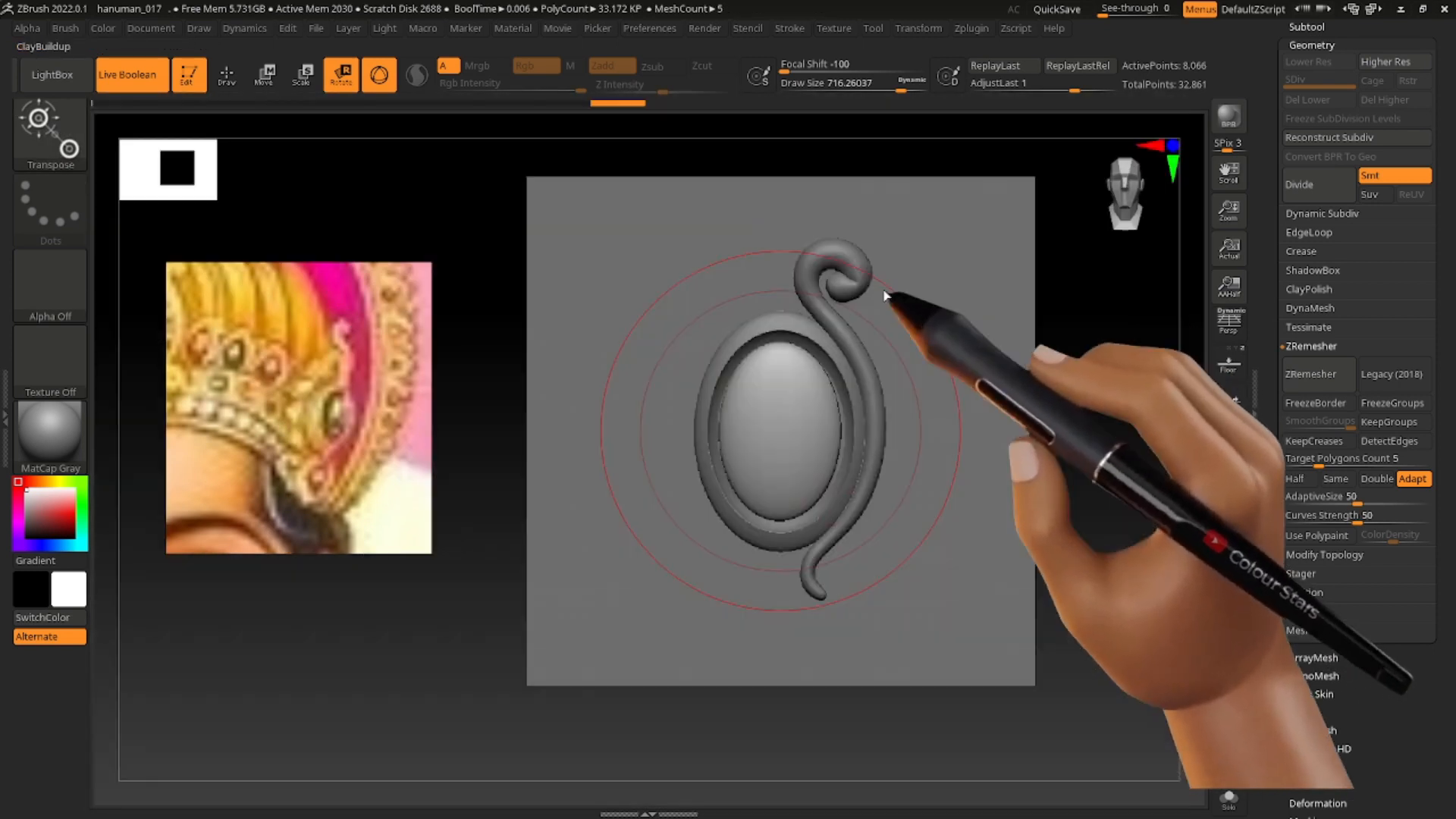
key(s)
key(ctrl+z)
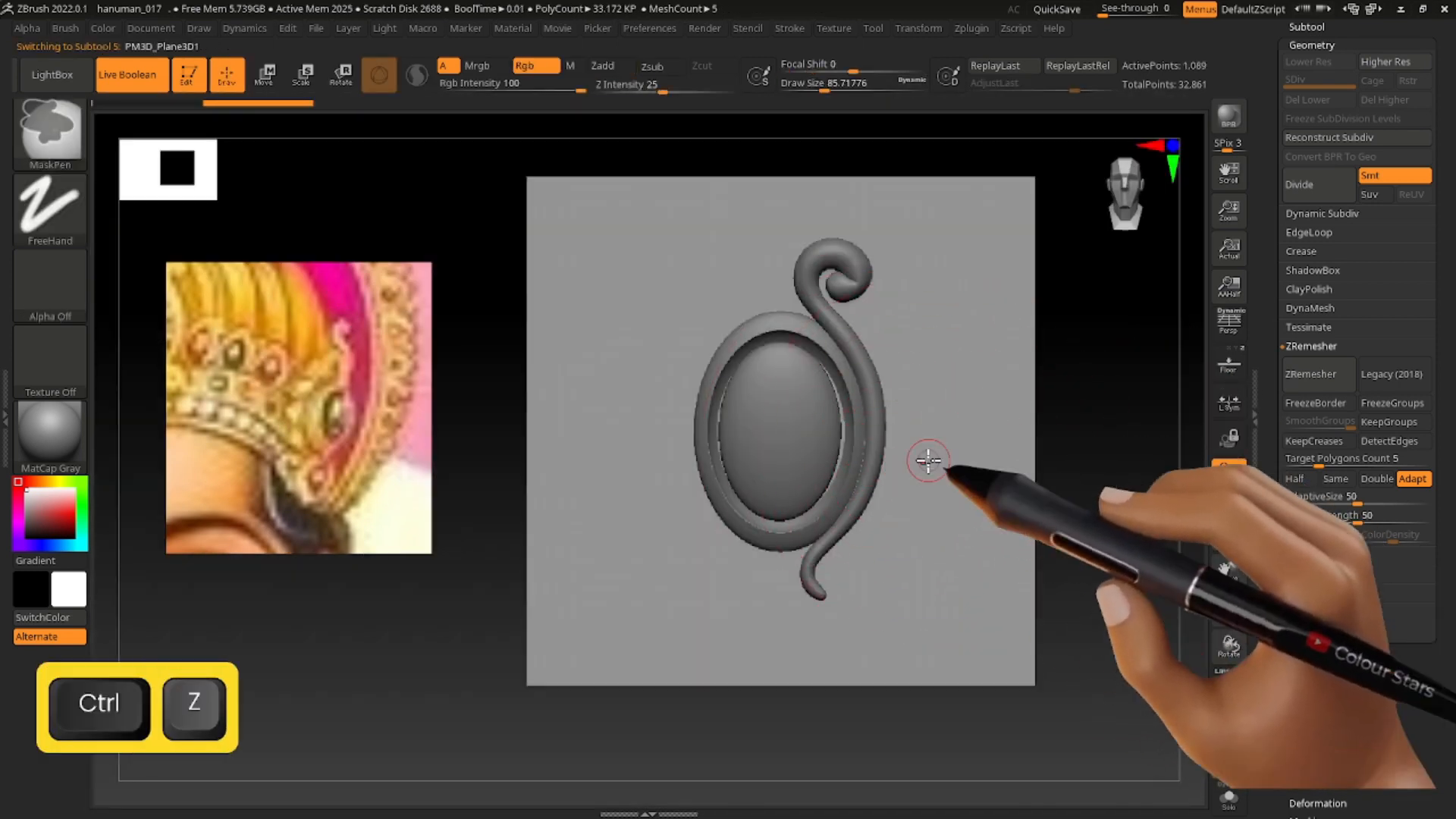
key(s)
click(68, 140)
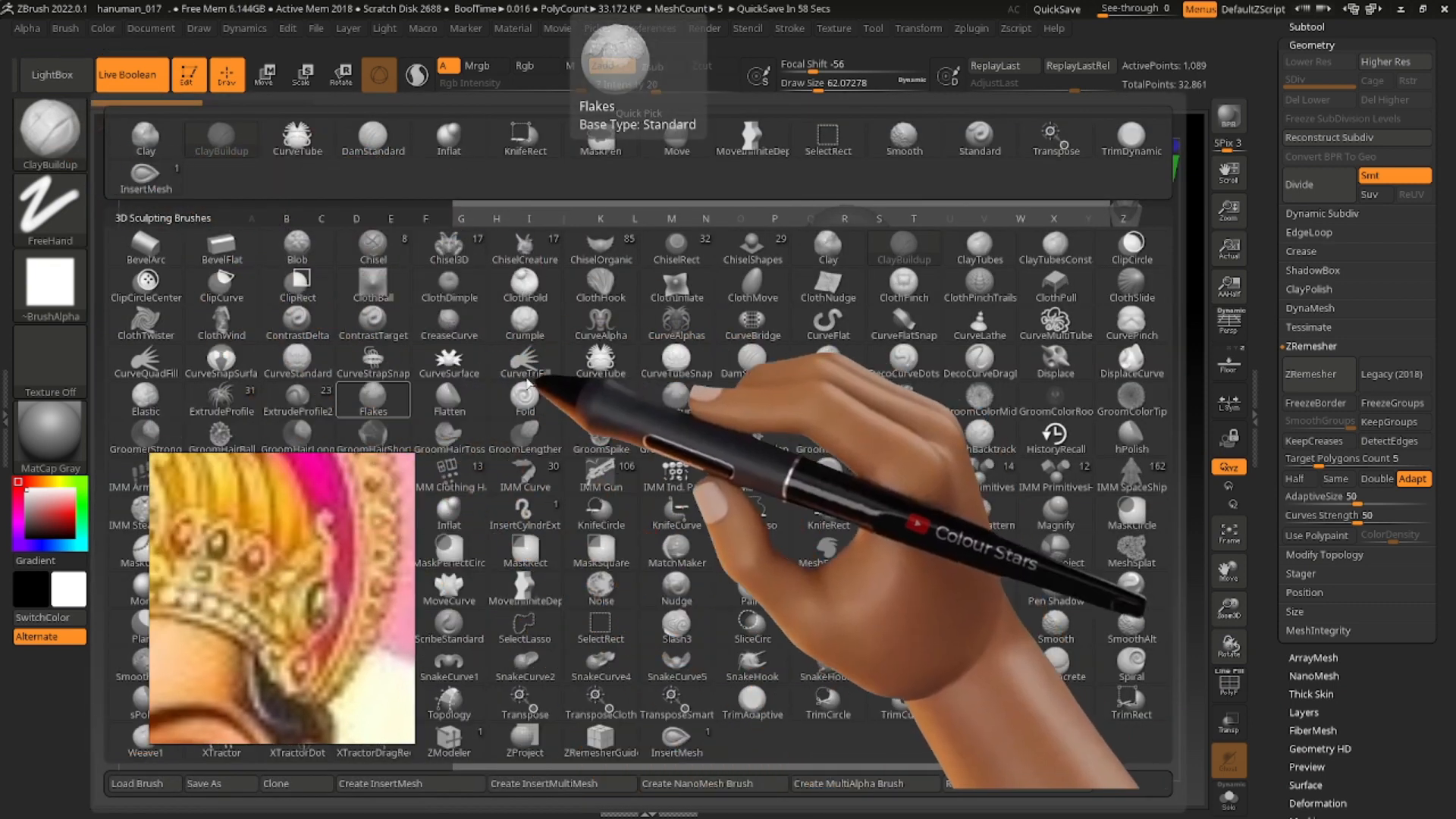
click(527, 376)
key(alt)
key(s)
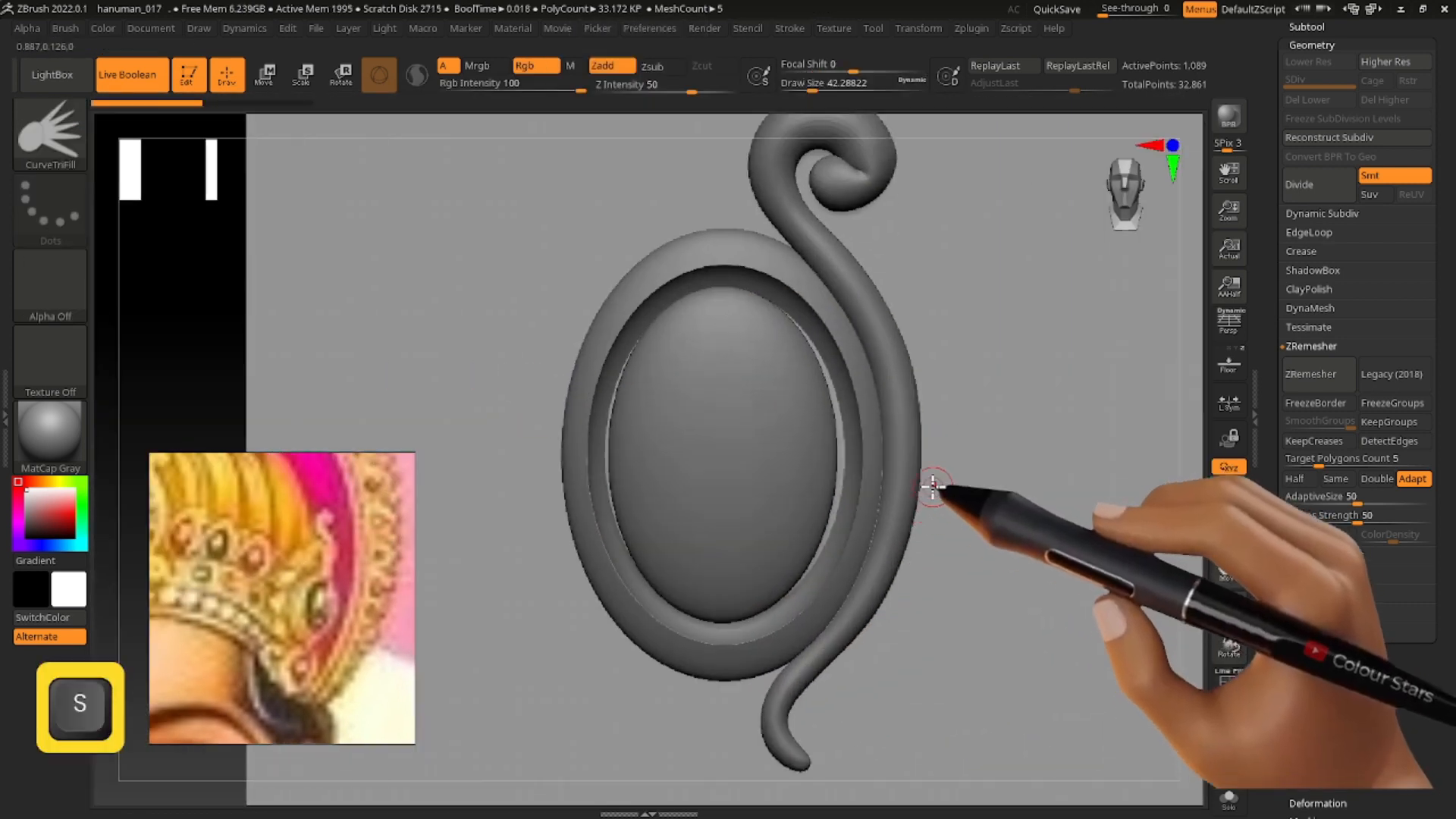
drag(992, 413, 1030, 432)
drag(892, 599, 895, 598)
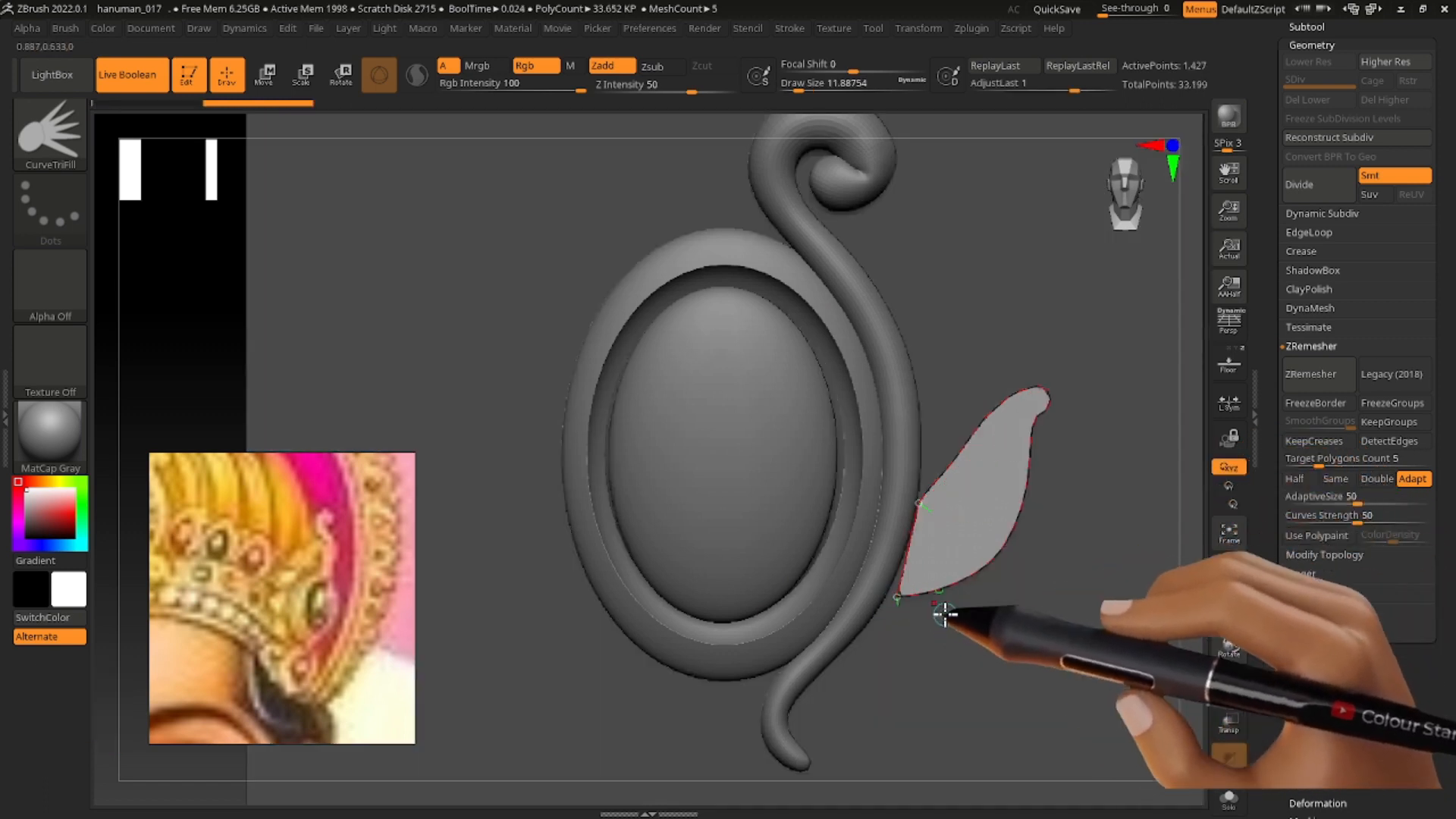
Split the leaf off the backing plane into its own subtool and make it the active one.
alt+right_drag(942, 614, 959, 338)
alt+right_drag(1057, 381, 895, 292)
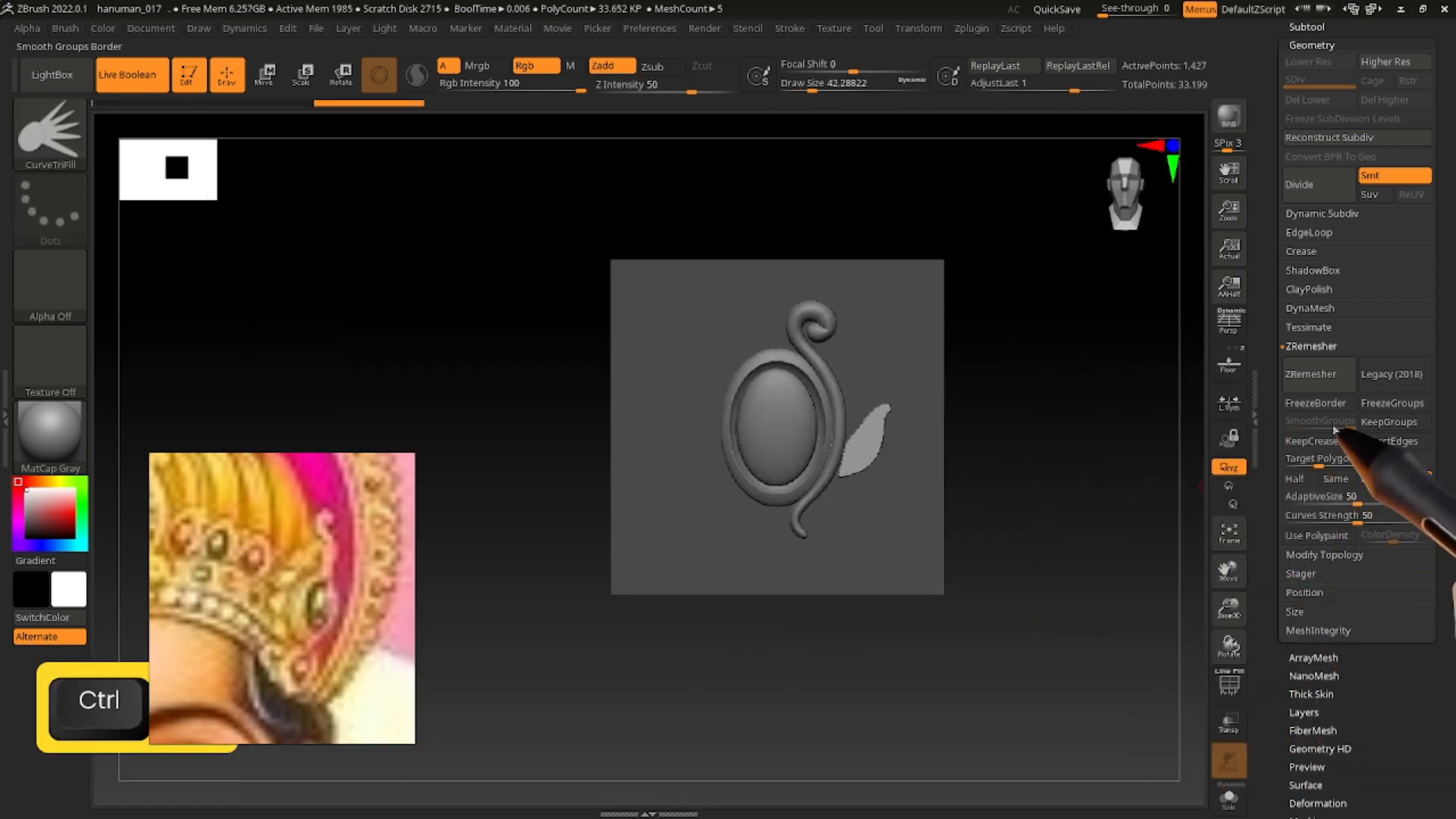
ctrl+drag(1037, 458, 1065, 489)
drag(1445, 137, 1441, 260)
click(1297, 148)
click(1052, 701)
alt+right_drag(857, 415, 870, 482)
alt+click(871, 479)
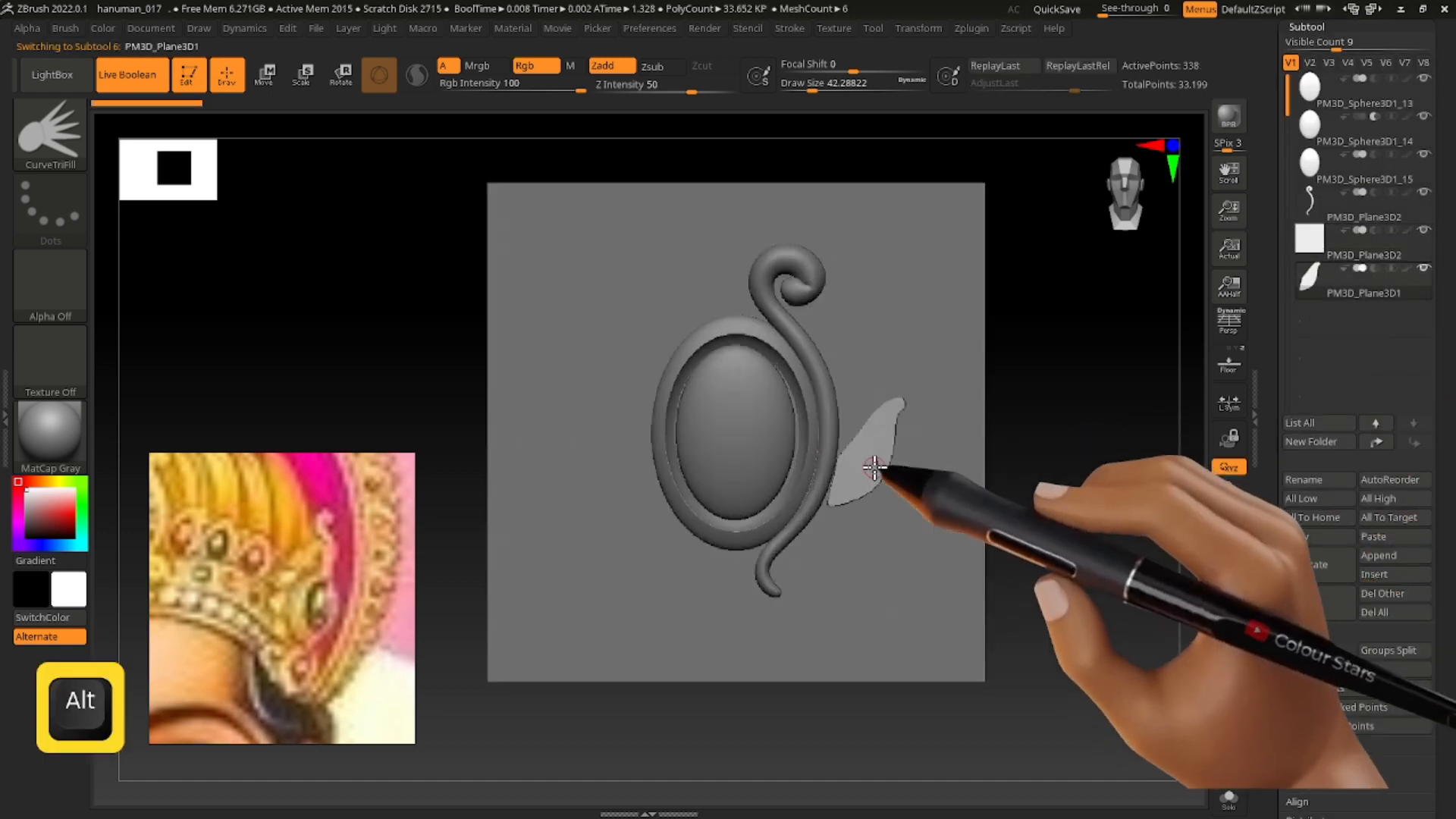
Shift the leaf about 0.17 units in depth and check its thickness in isolation from the other parts.
key(w)
click(719, 308)
alt+right_drag(869, 364, 920, 425)
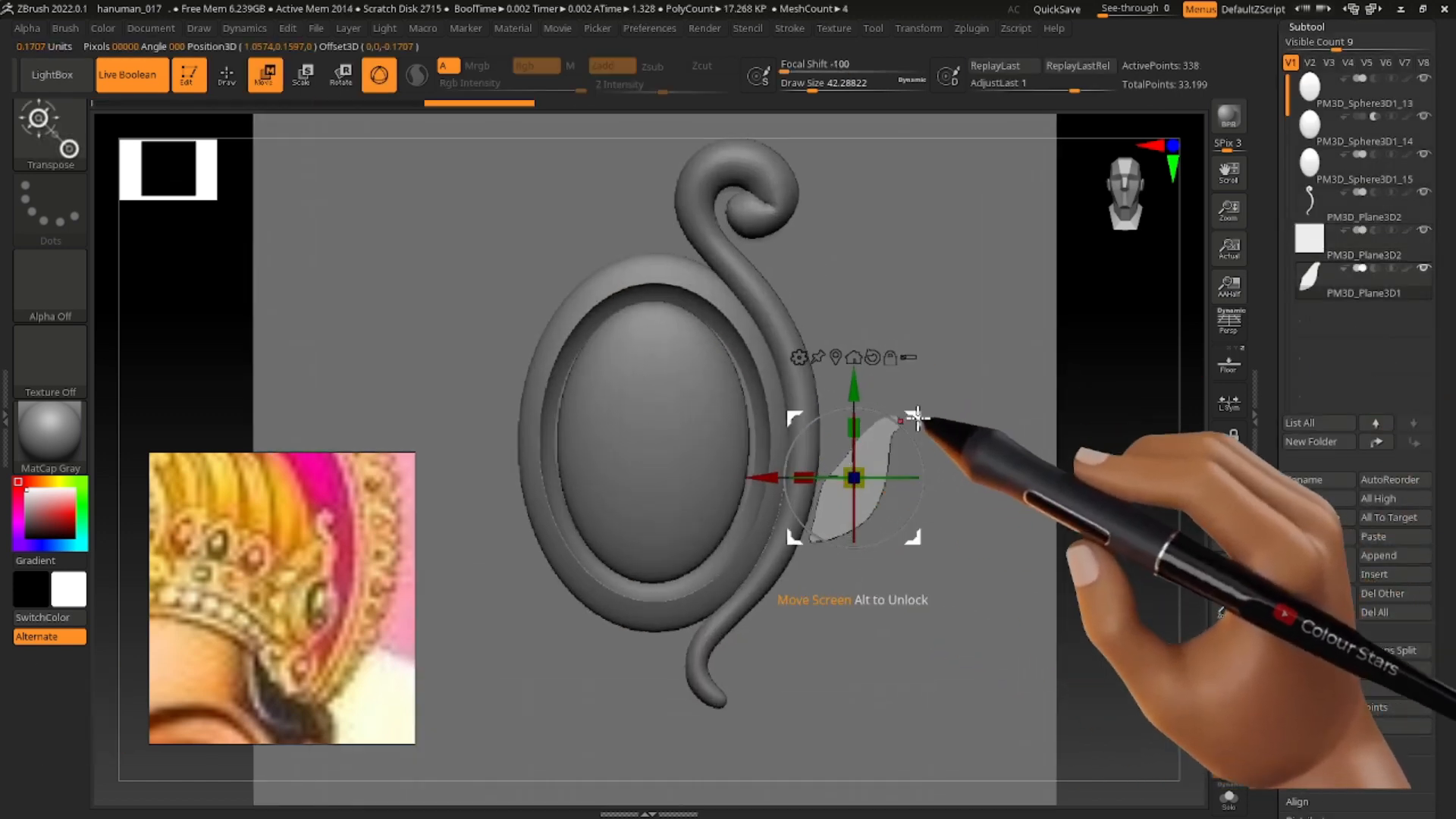
click(1229, 800)
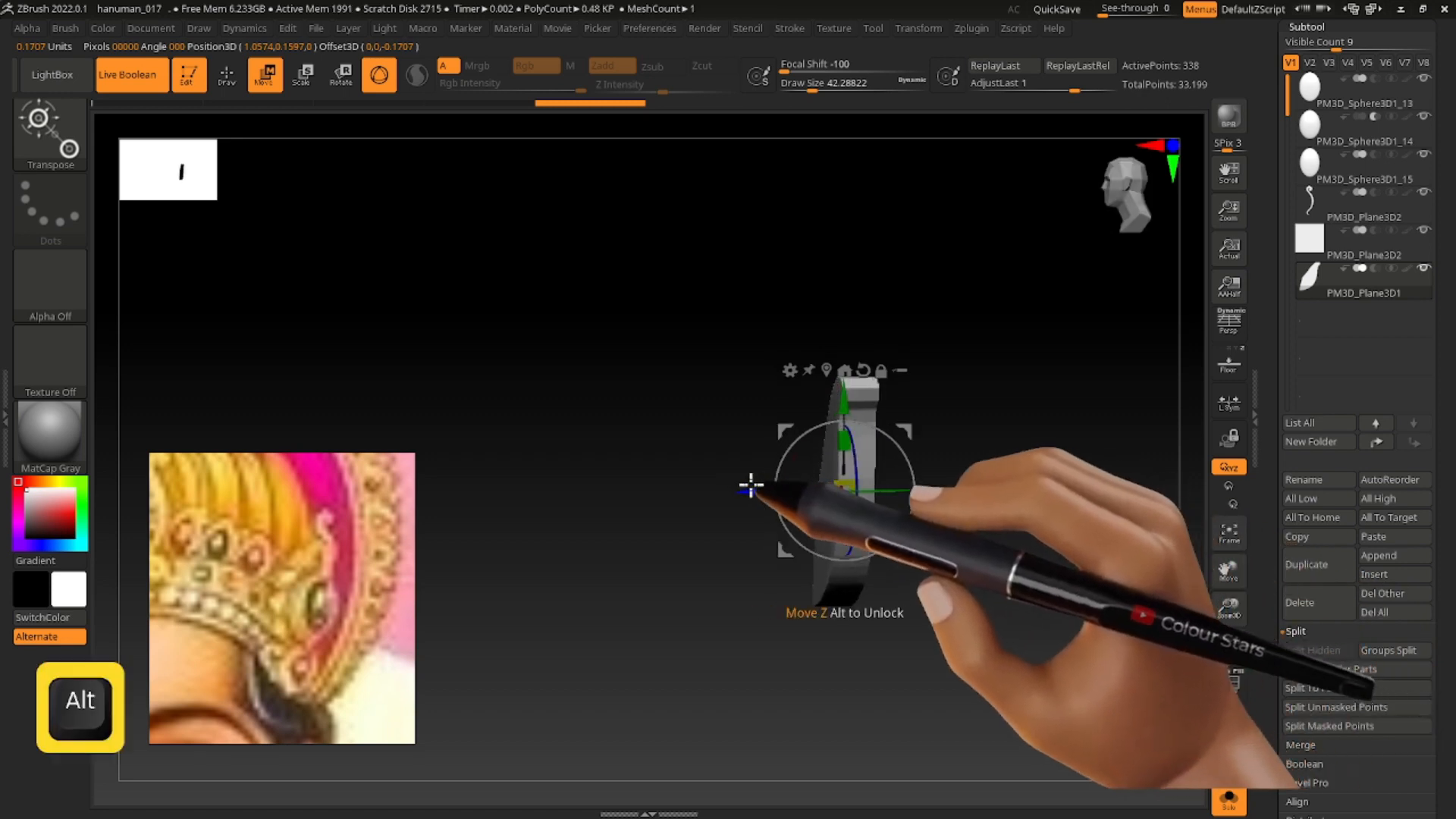
click(1241, 809)
click(227, 75)
ctrl+right_drag(880, 488, 911, 442)
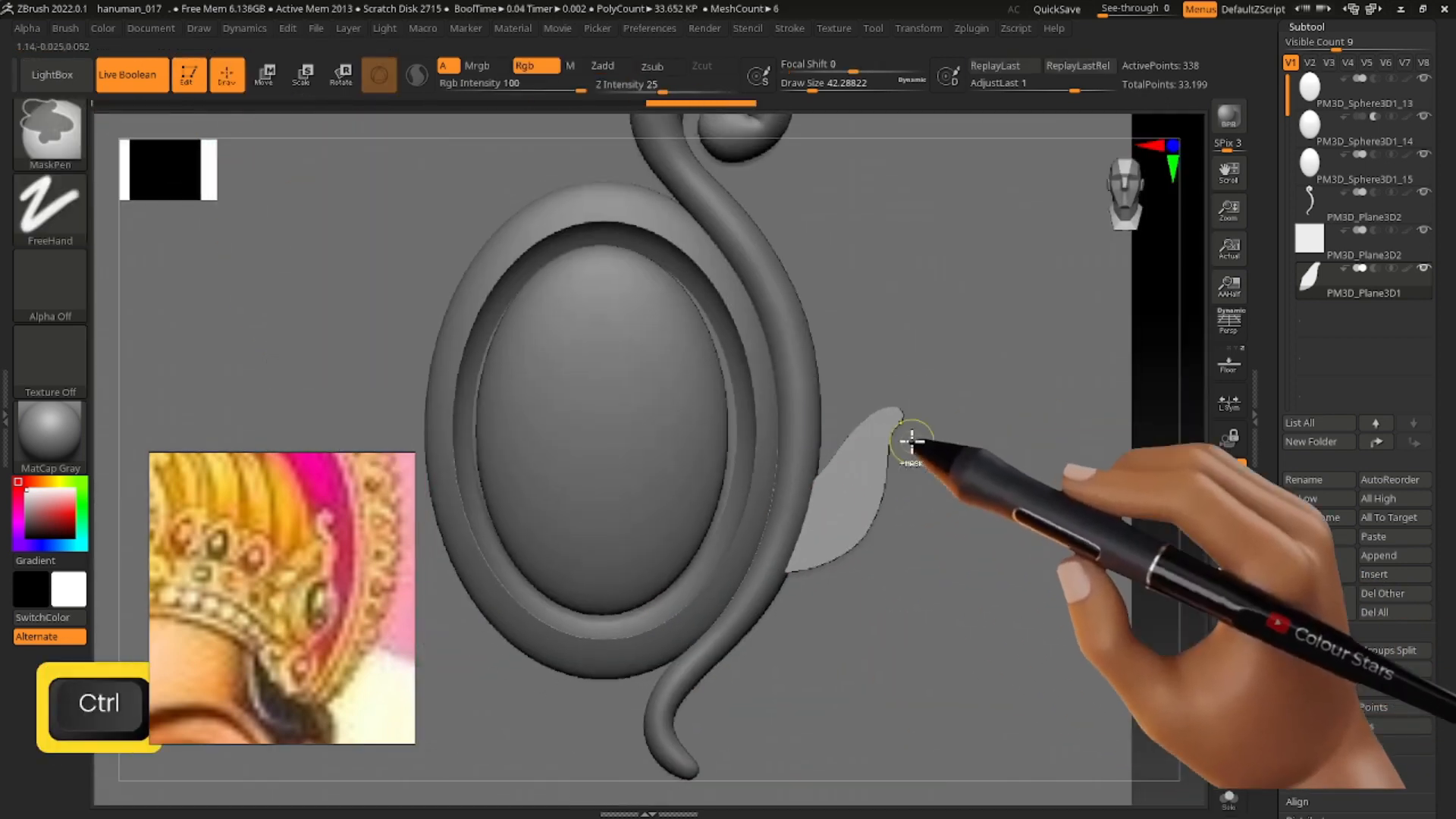
Remesh the subdivided leaf with DynaMesh at resolution 128, and smooth and slightly rotate it.
drag(1391, 804, 1391, 559)
click(1314, 679)
click(1310, 306)
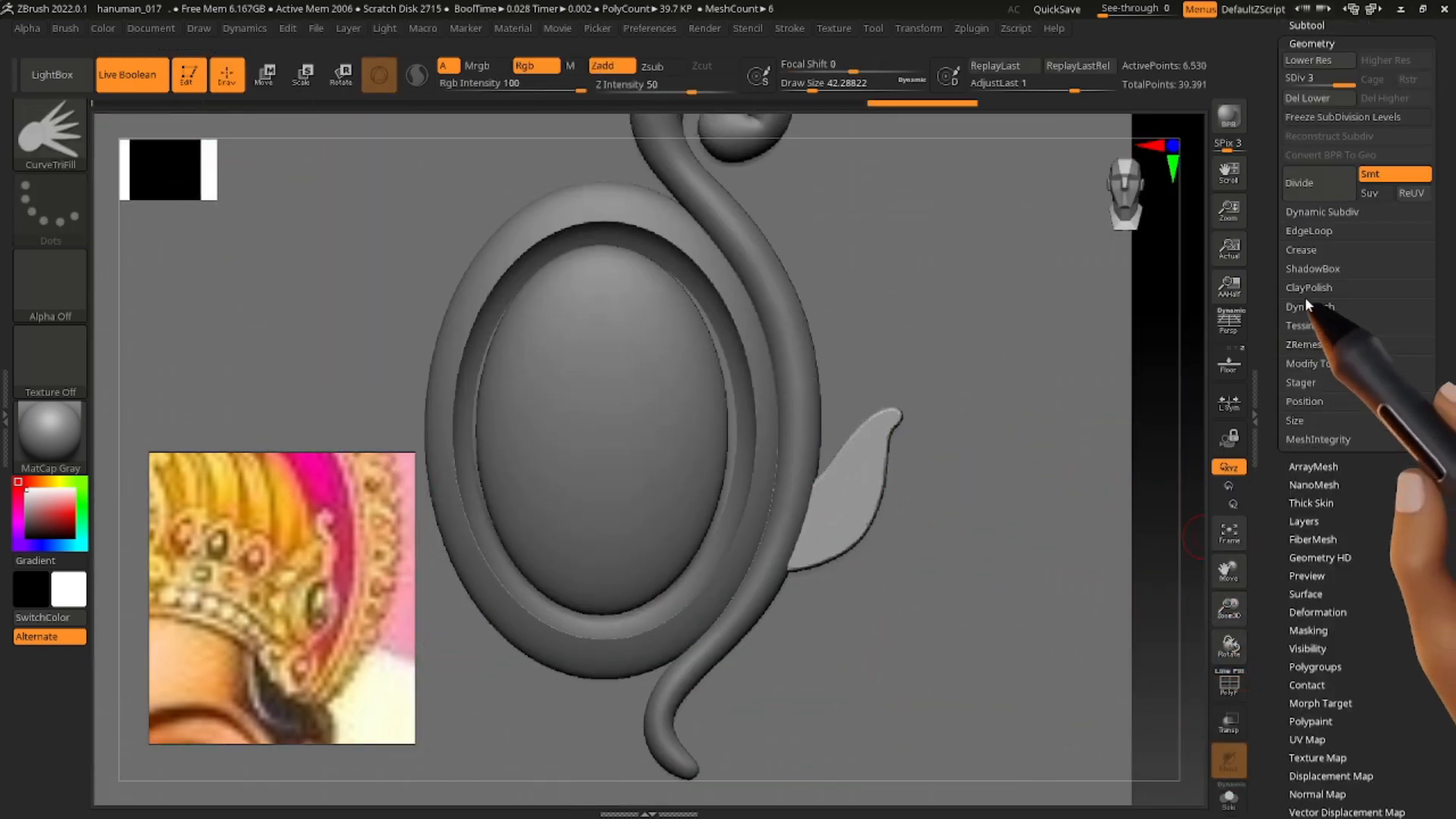
click(1305, 335)
click(1119, 364)
key(shift)
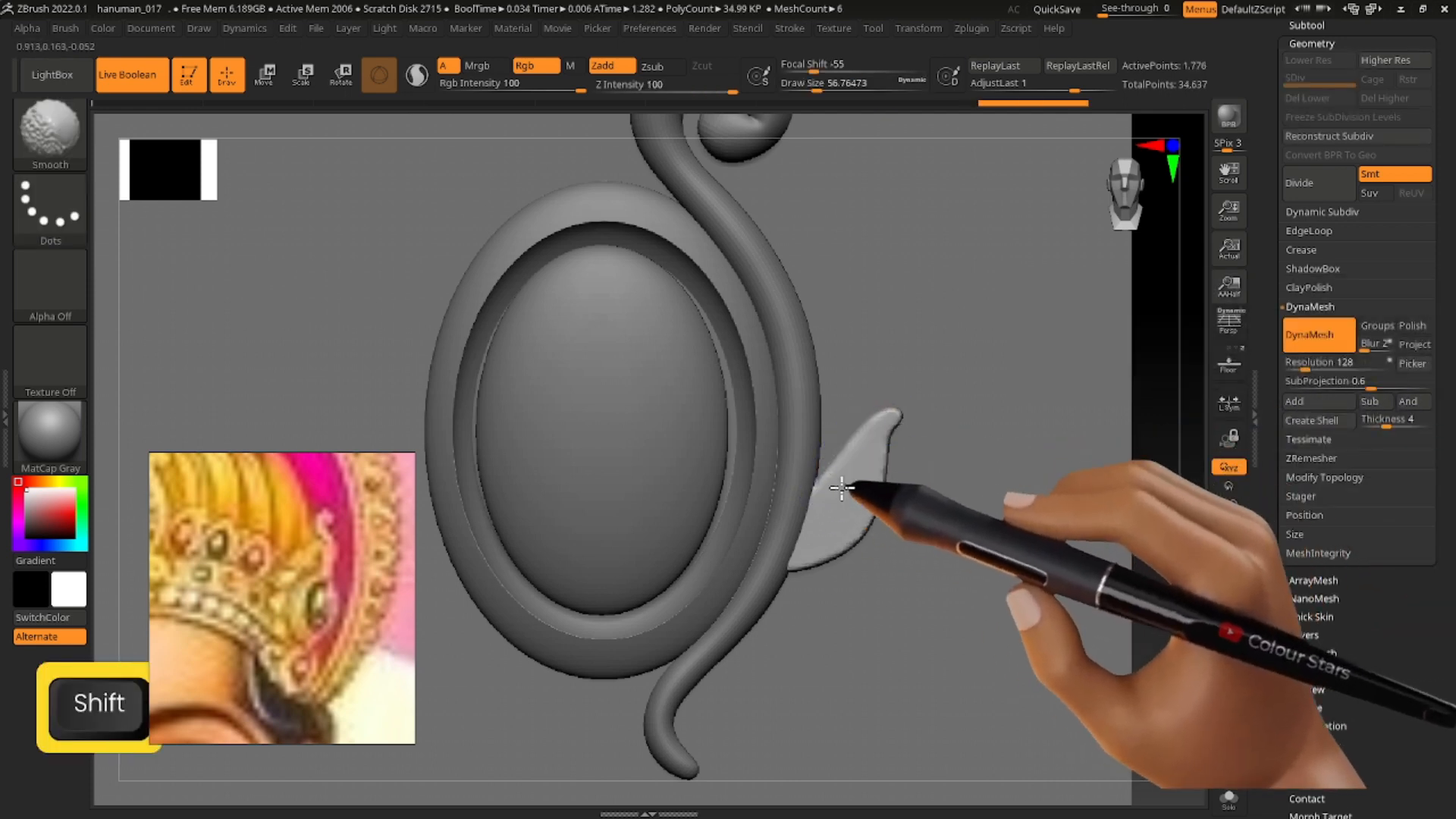
key(s)
key(s)
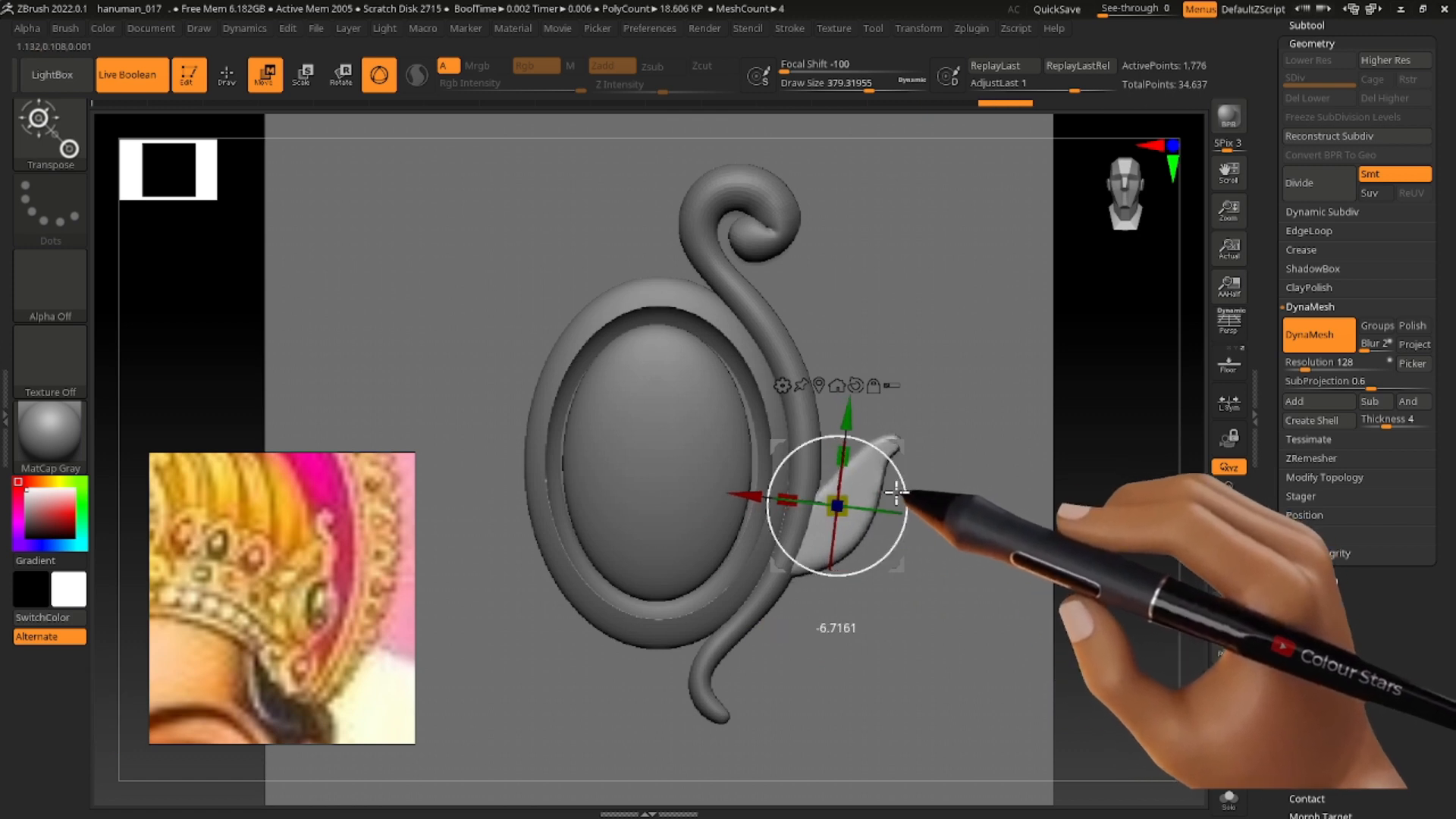
Build up the leaf's body with the ClayBuildup brush and adjust its shape with the Move Infinite Depth brush.
click(227, 75)
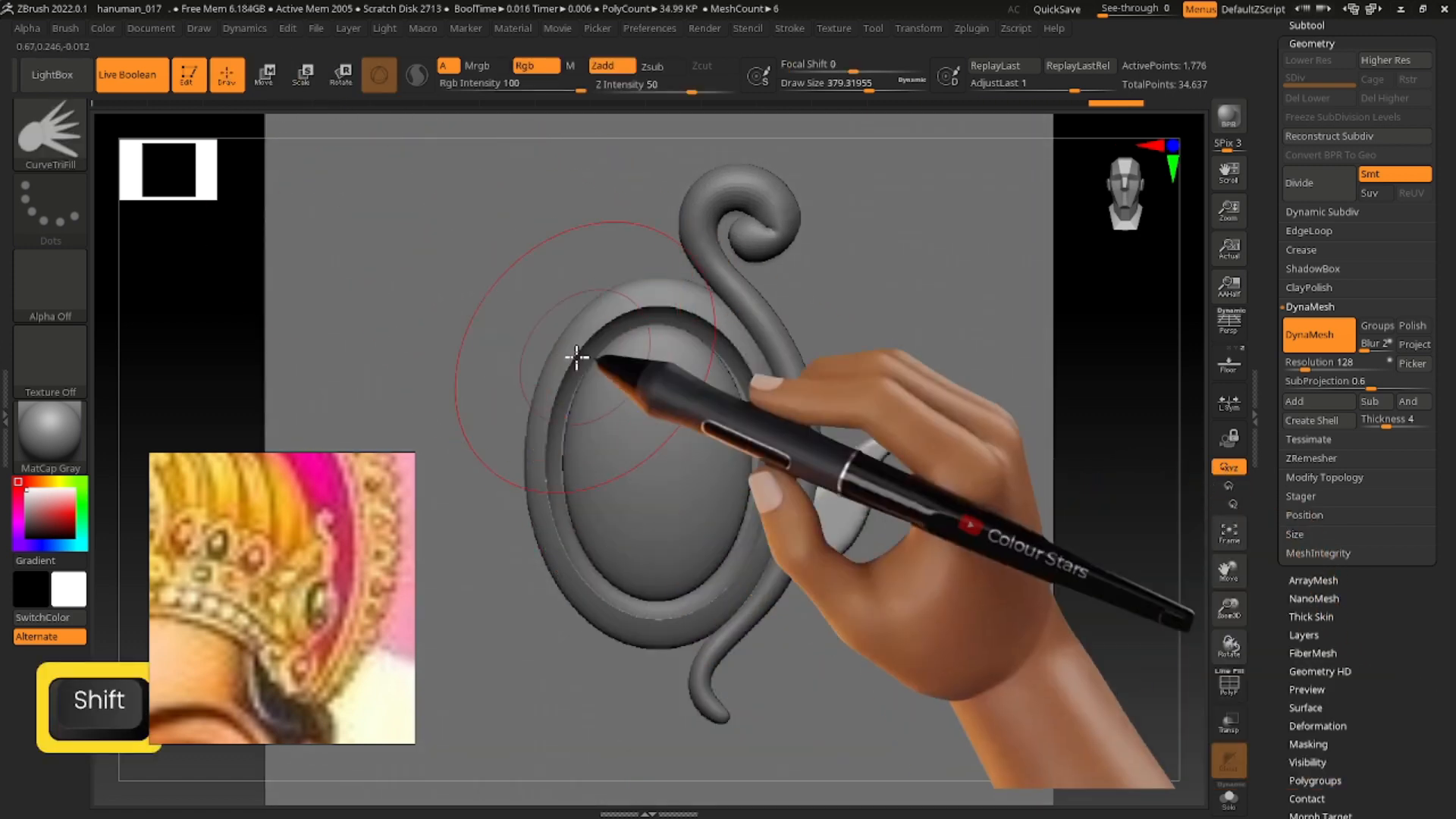
click(50, 129)
click(764, 291)
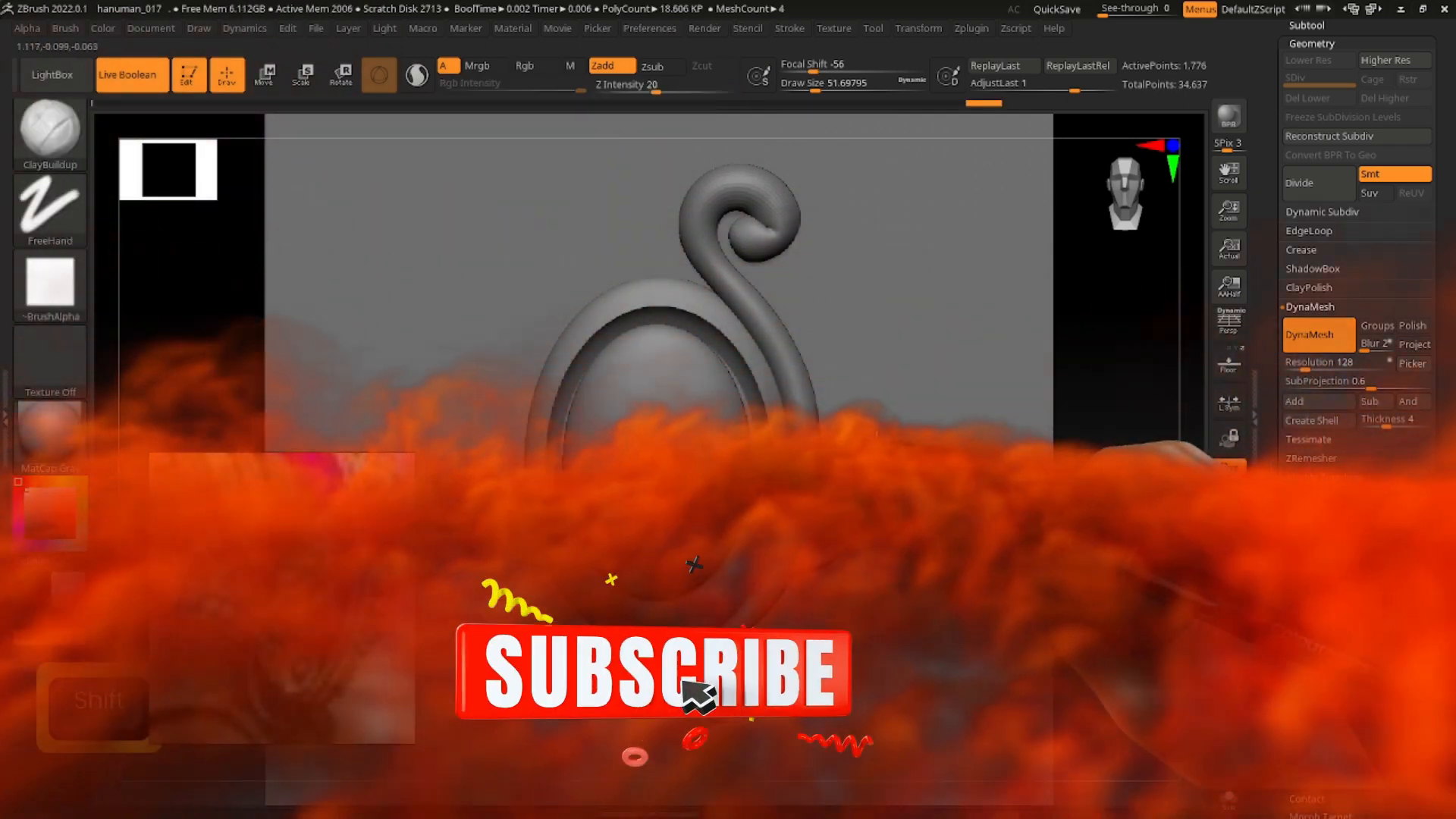
key(b)
key(m)
key(i)
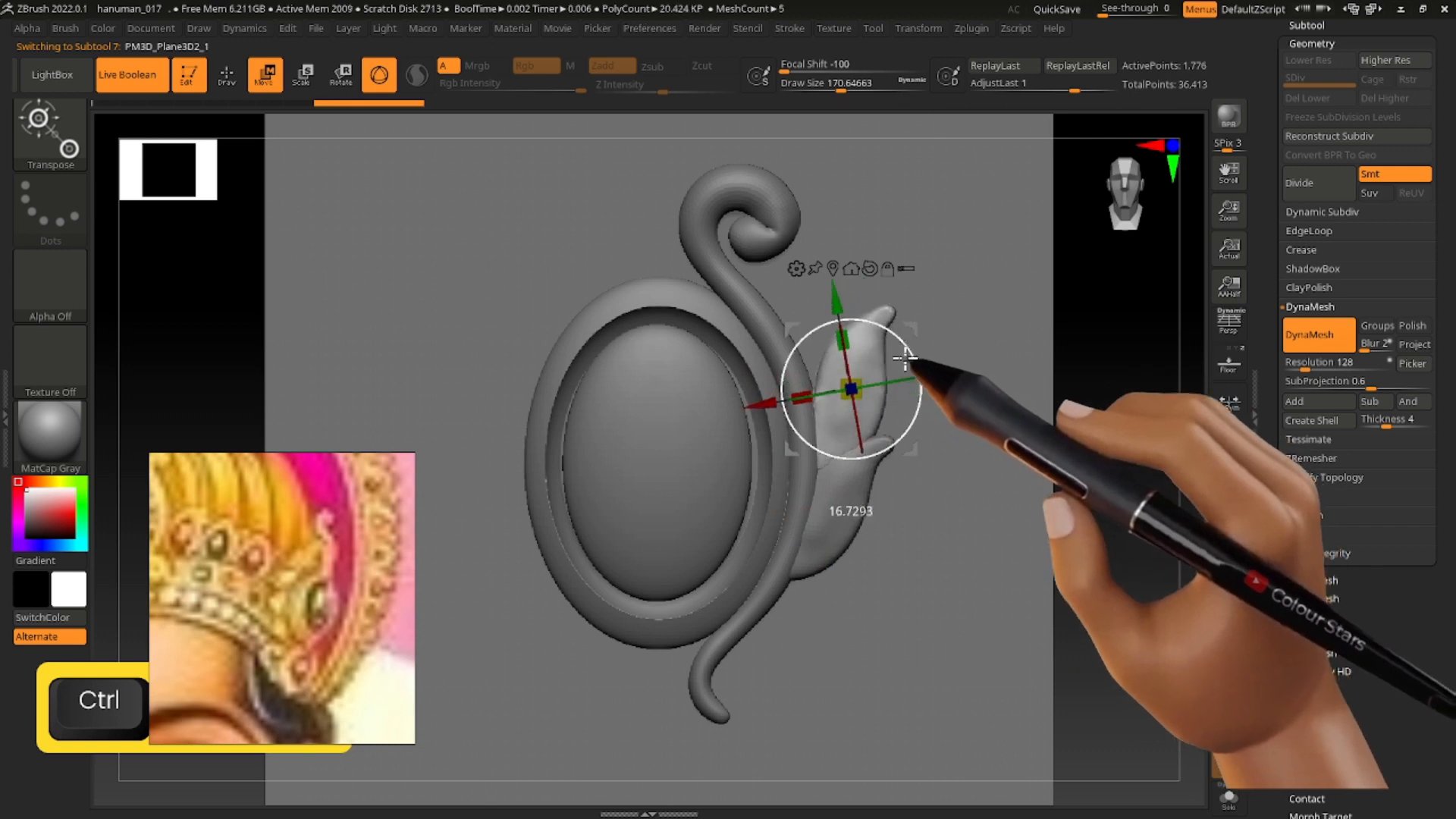
Place a rotated copy of the leaf above the first and refine the leaf shapes with a large Move brush.
drag(886, 387, 875, 391)
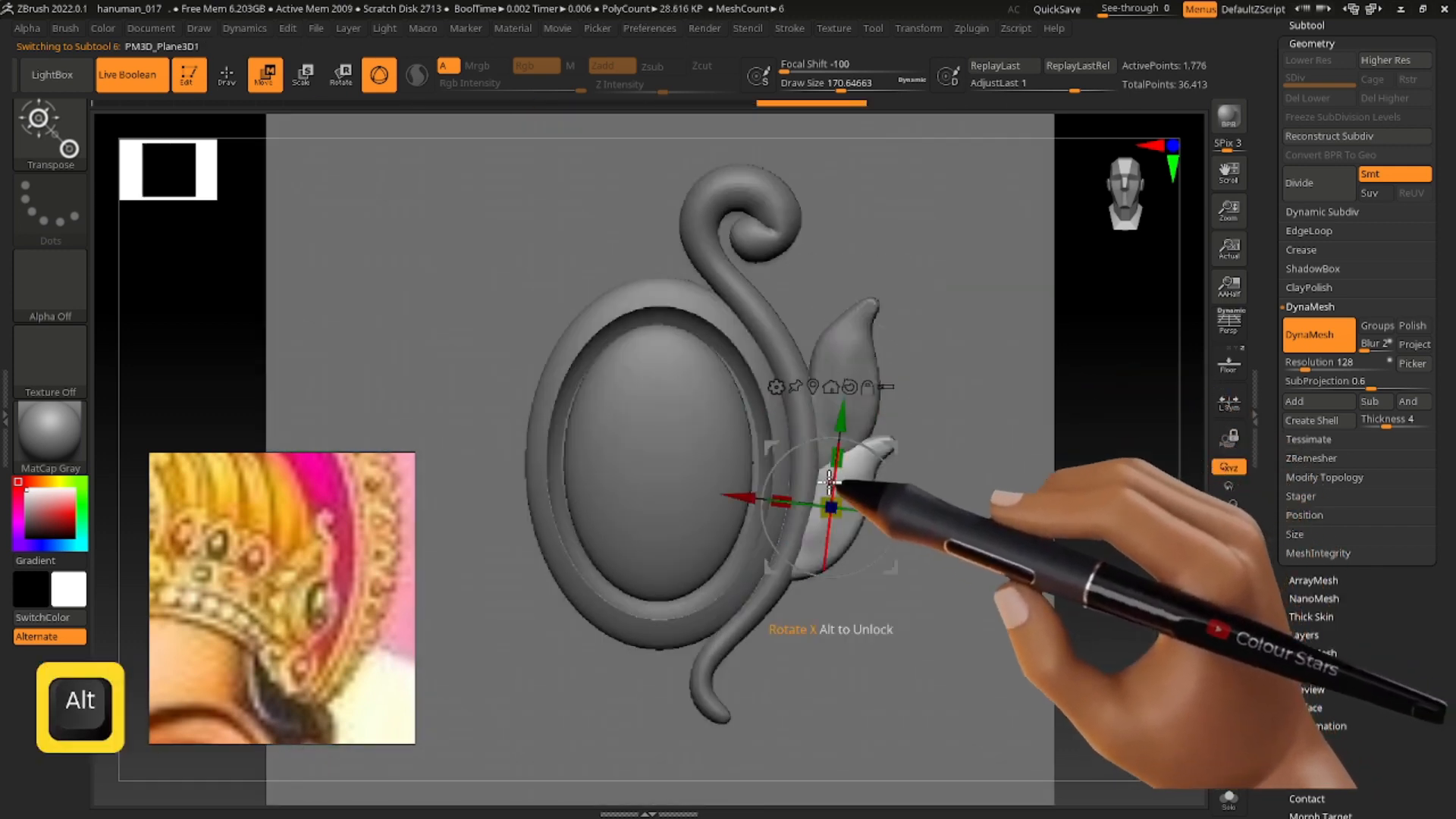
key(b)
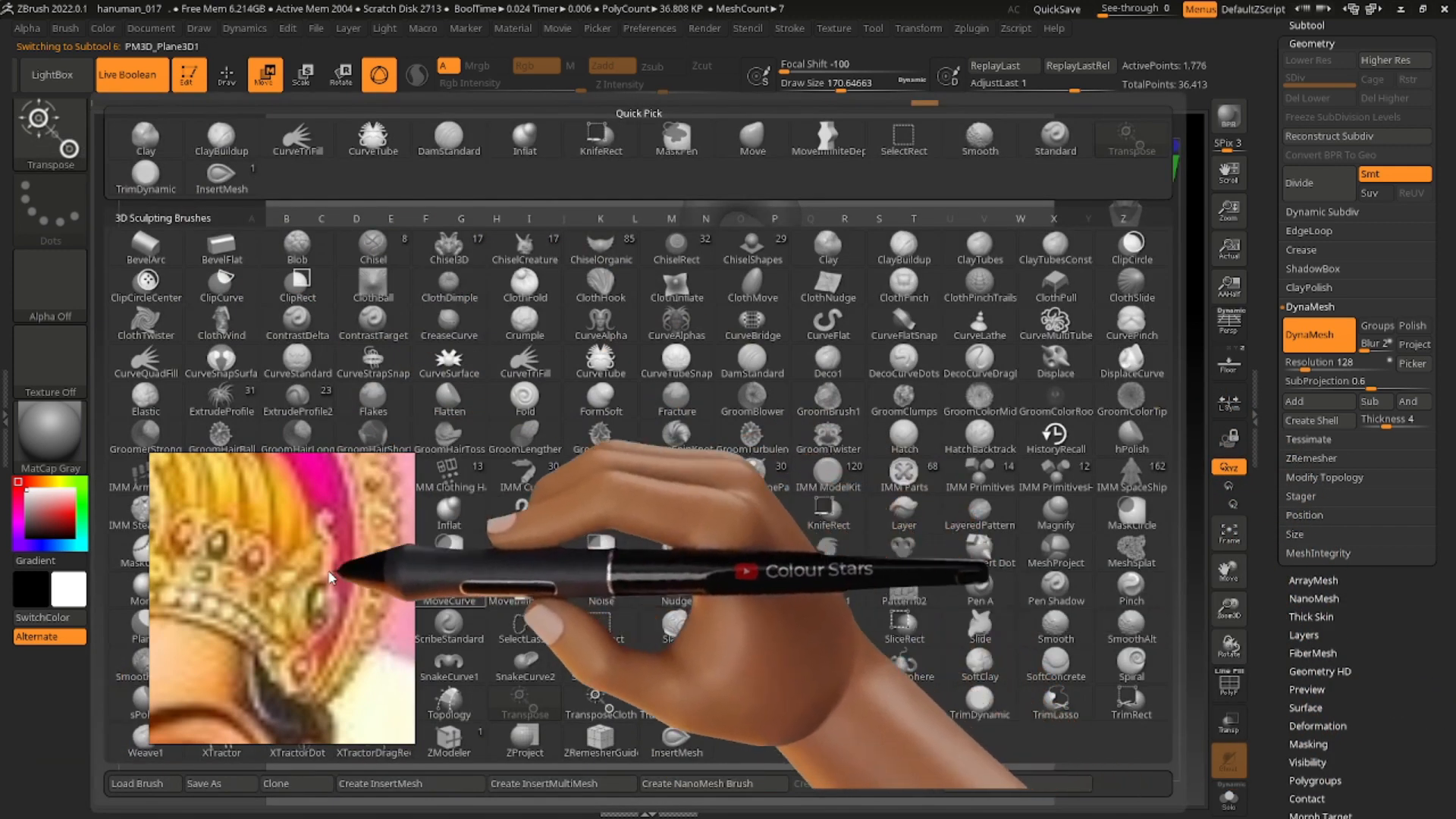
key(m)
key(v)
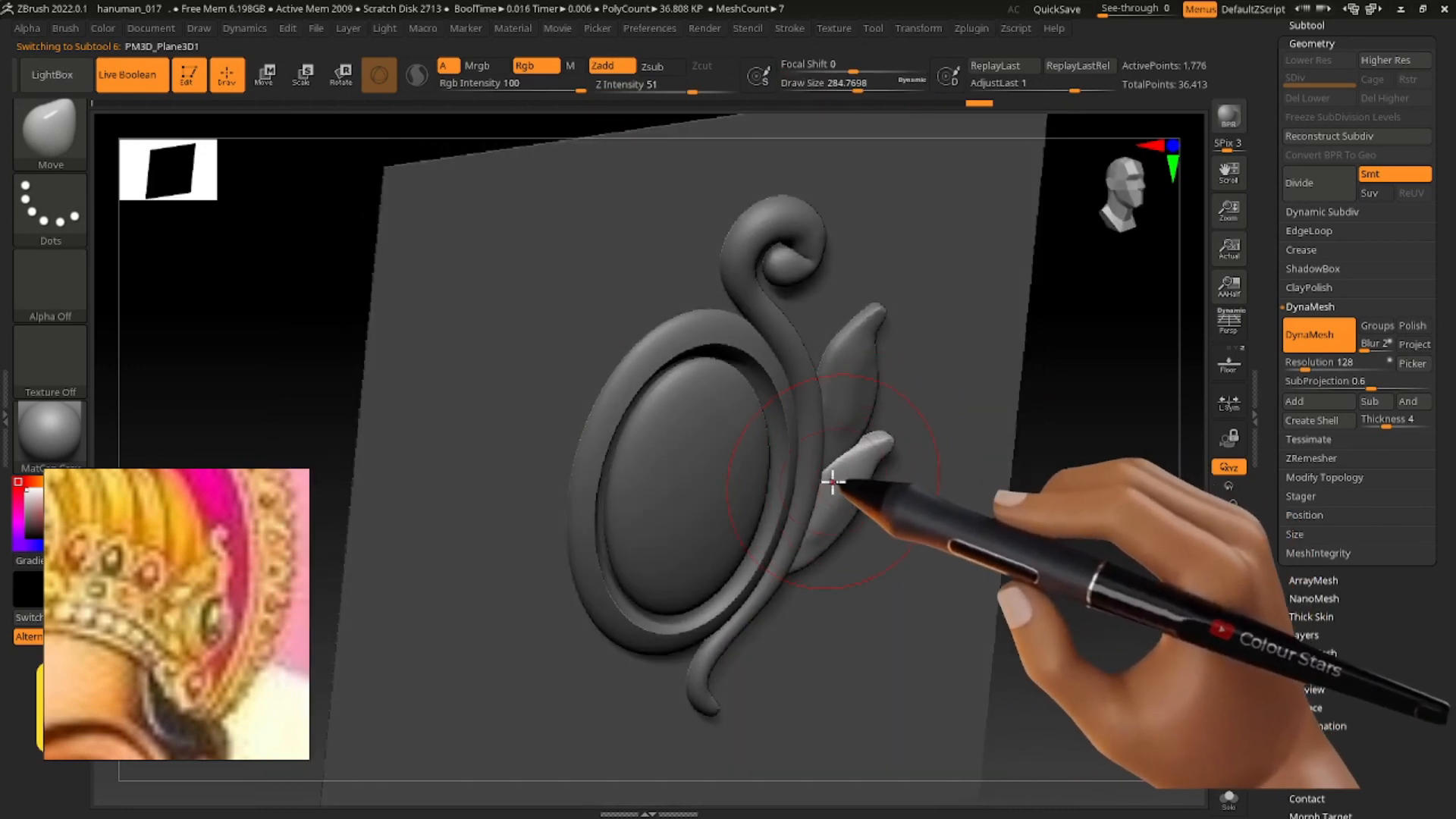
shift+right_drag(842, 459, 854, 415)
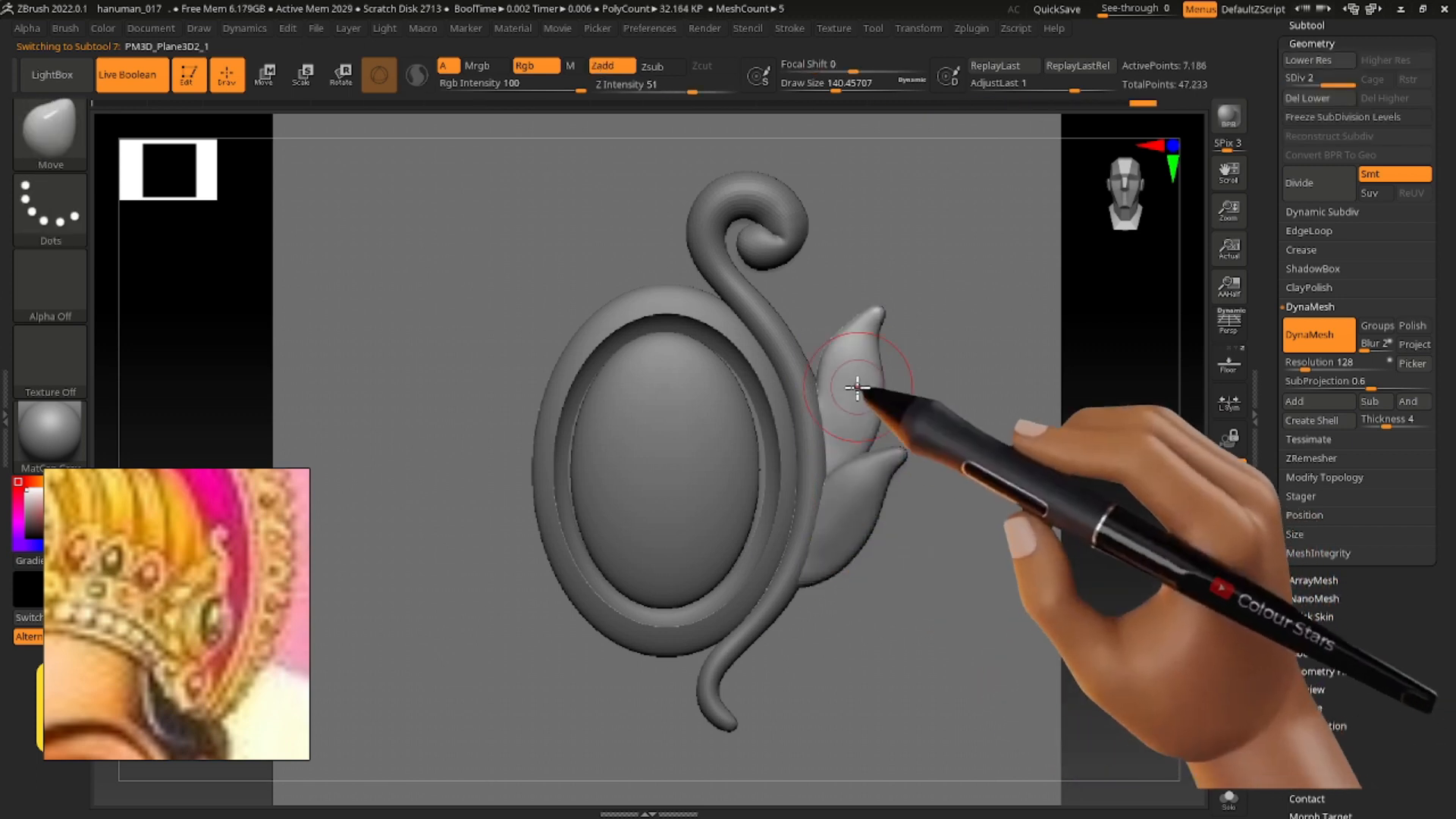
Duplicate the upper leaf and set the copy, rotated, higher along the scroll's stem.
alt+click(857, 387)
key(w)
drag(914, 333, 874, 248)
drag(818, 304, 802, 307)
drag(874, 248, 880, 275)
Duplicate the lower leaf and rotate the copy into place as the lowest leaf along the scroll.
alt+click(873, 382)
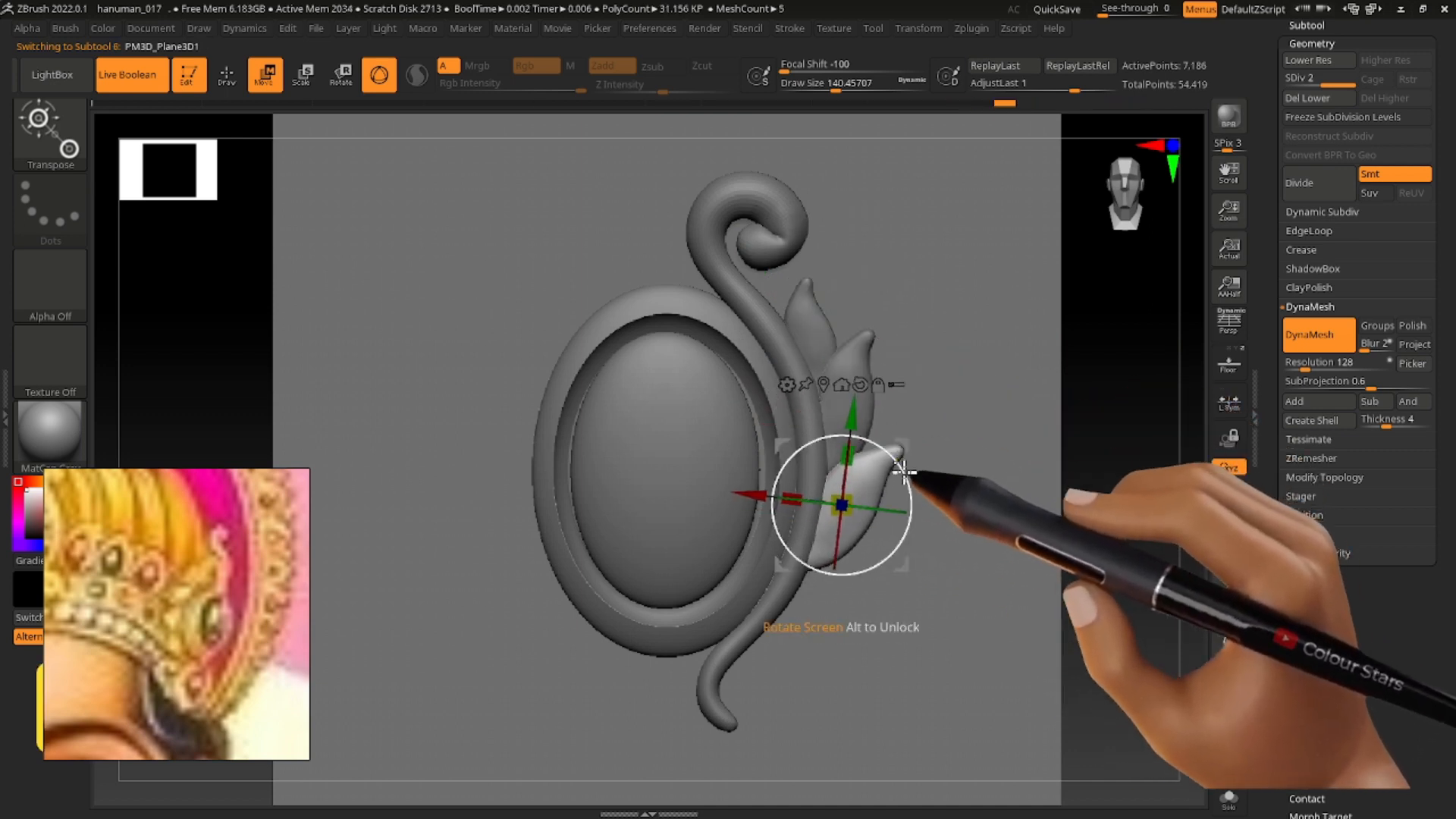
mouse_move(898, 579)
mouse_down()
mouse_move(887, 540)
mouse_move(873, 546)
mouse_up()
mouse_move(790, 500)
alt+right_down()
mouse_move(809, 387)
mouse_move(784, 319)
mouse_move(852, 367)
alt+right_up()
click(230, 82)
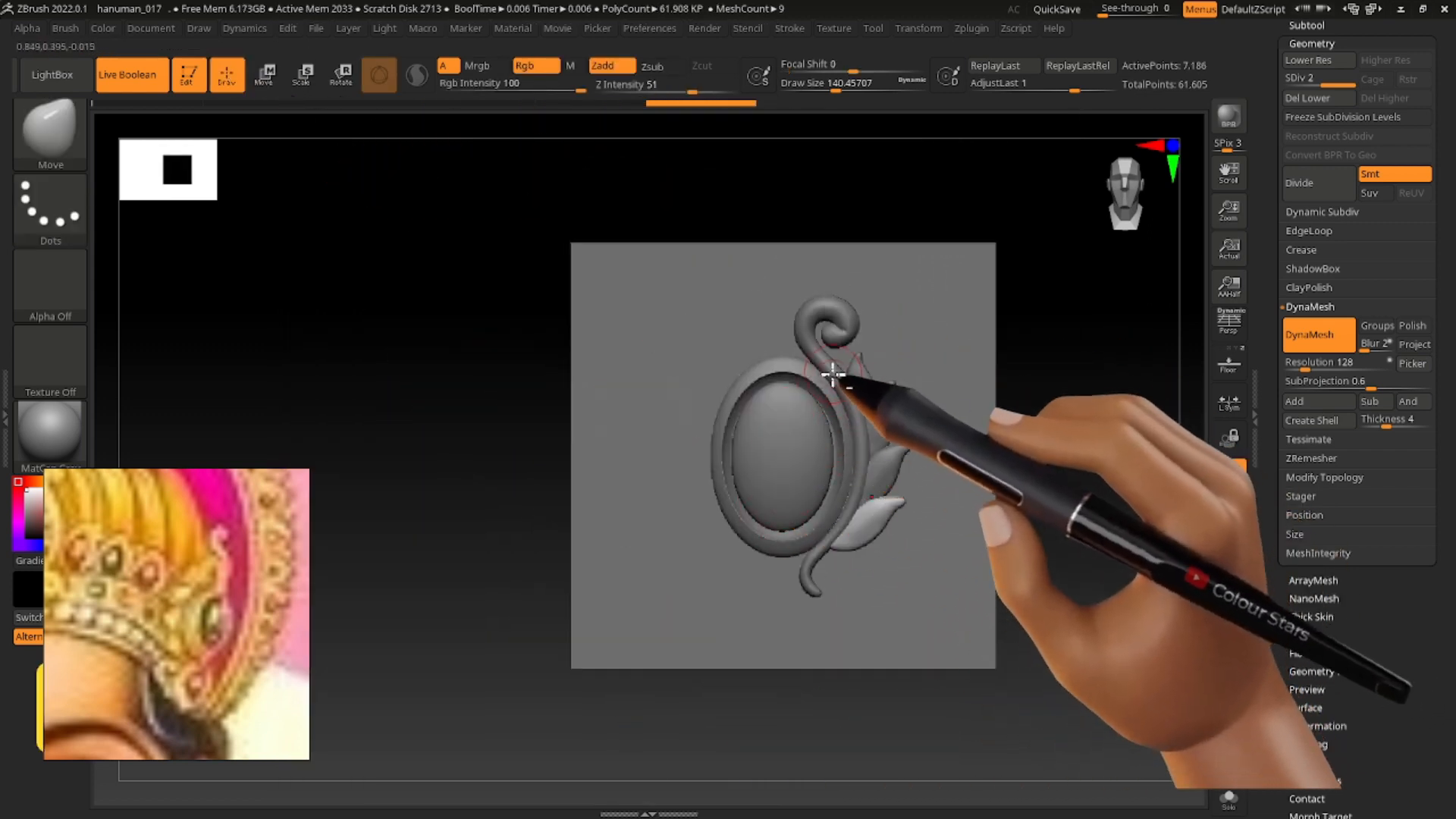
Duplicate the scroll, delete the copy's lower subdivision levels and mirror it to the opposite side of the oval frame.
alt+click(832, 374)
key(ctrl+shift+d)
drag(1365, 431, 1362, 302)
click(1326, 597)
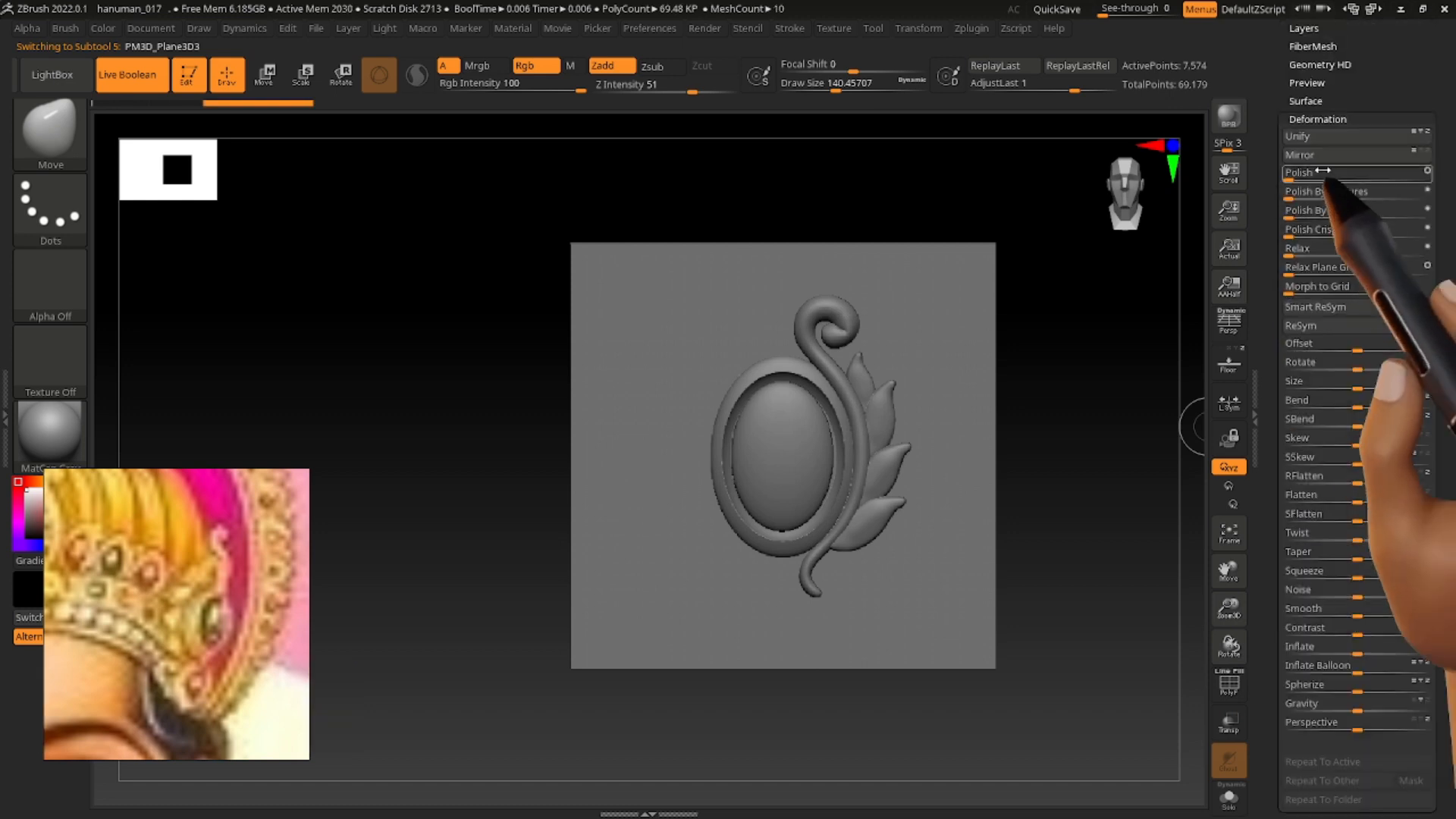
click(1319, 157)
drag(1446, 233, 1434, 556)
click(1311, 282)
click(1312, 78)
drag(1396, 725, 1331, 389)
click(1328, 376)
click(1317, 156)
Delete the lower subdivision levels of each of the leaves along the scroll.
alt+click(858, 374)
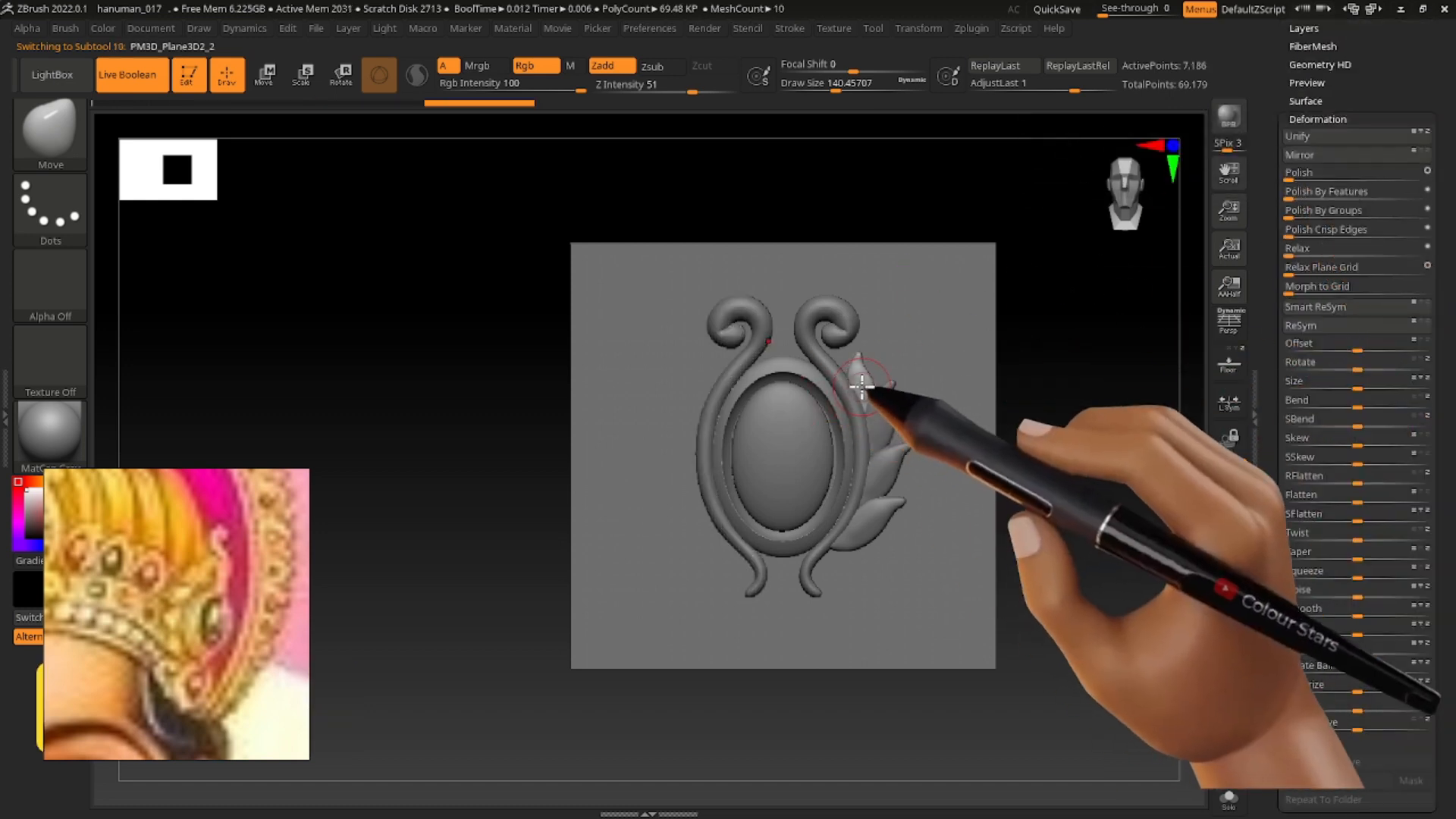
drag(1446, 216, 1441, 568)
click(1313, 308)
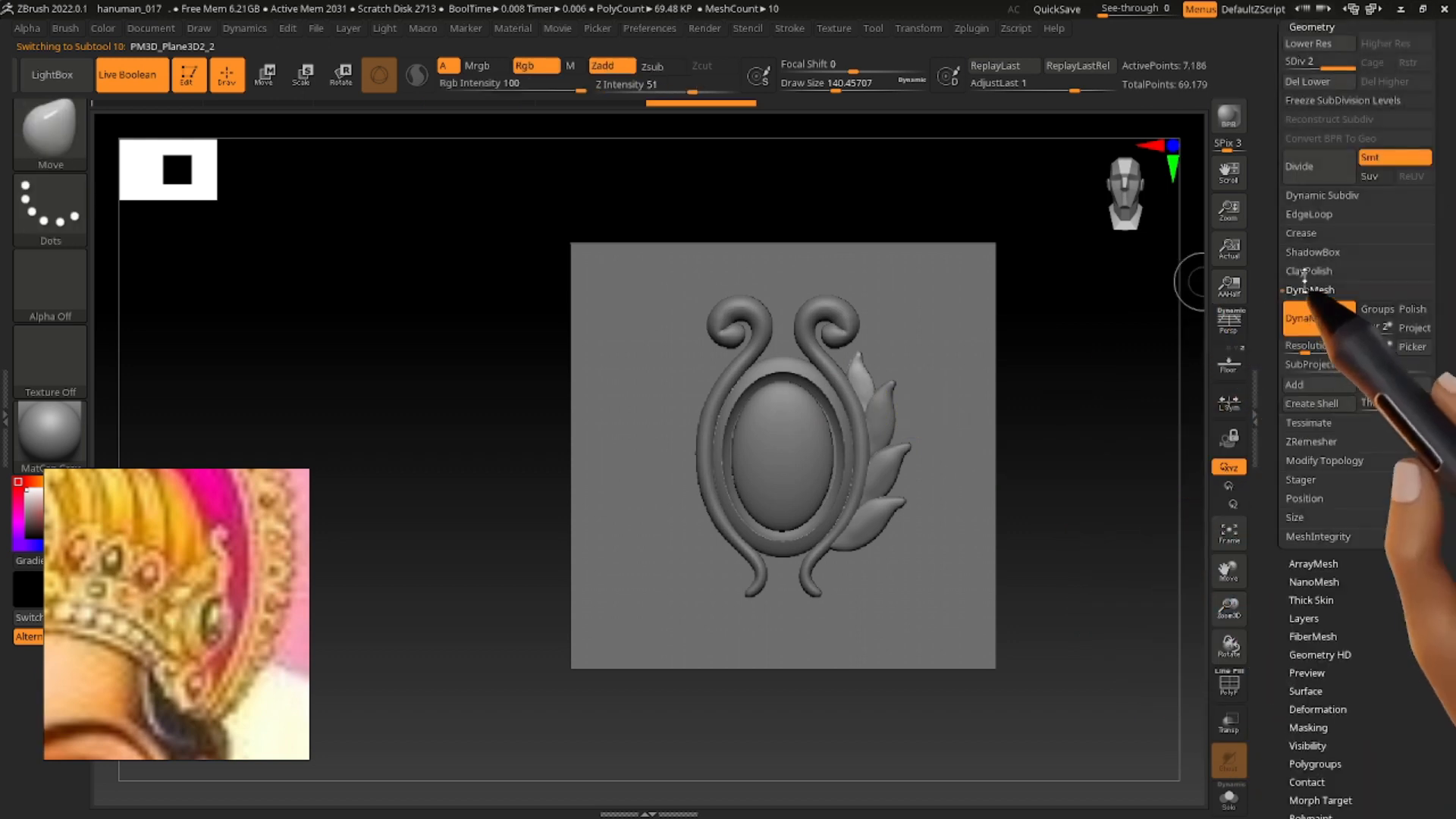
alt+click(939, 417)
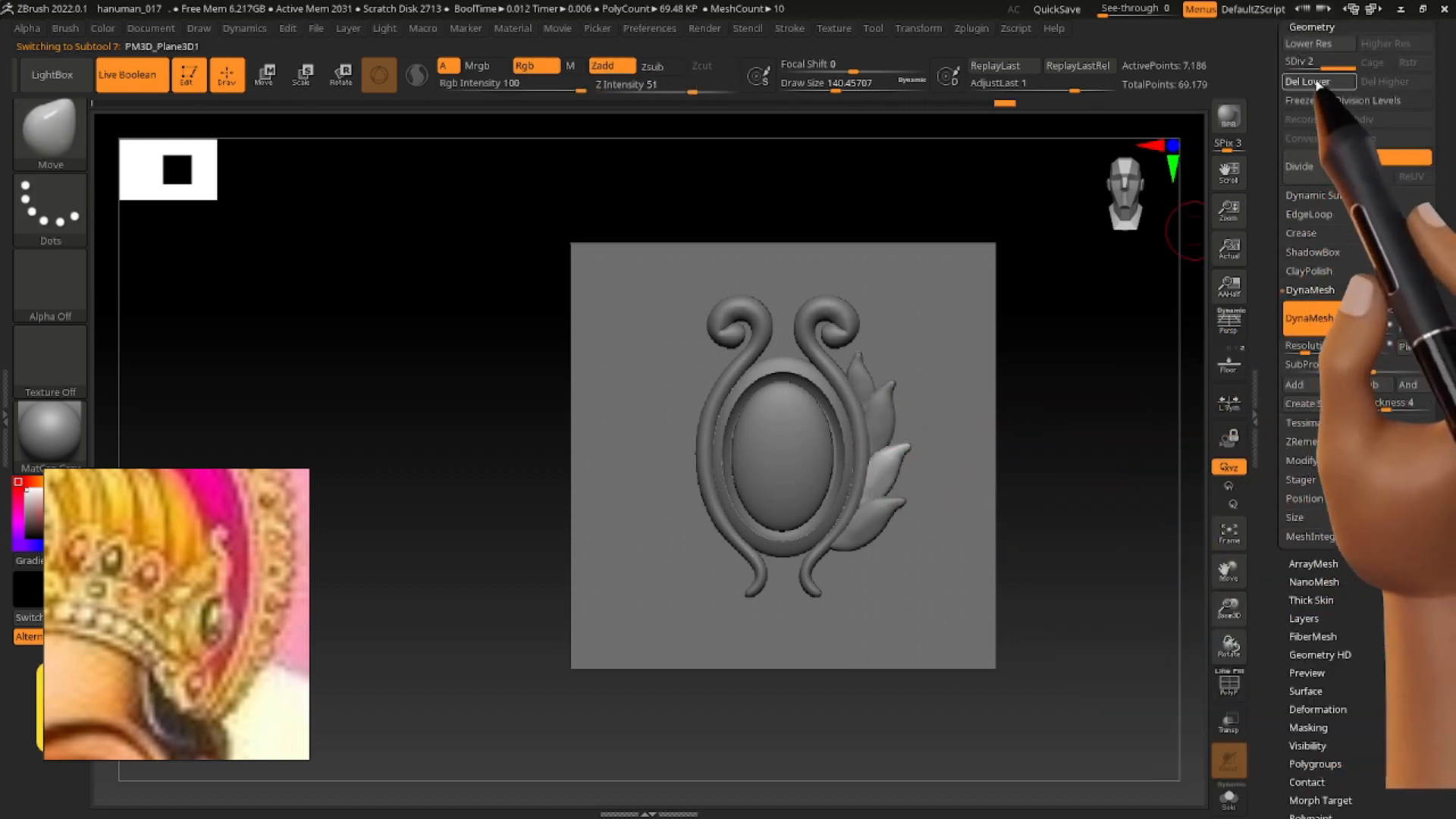
scroll(1328, 559, down, 3)
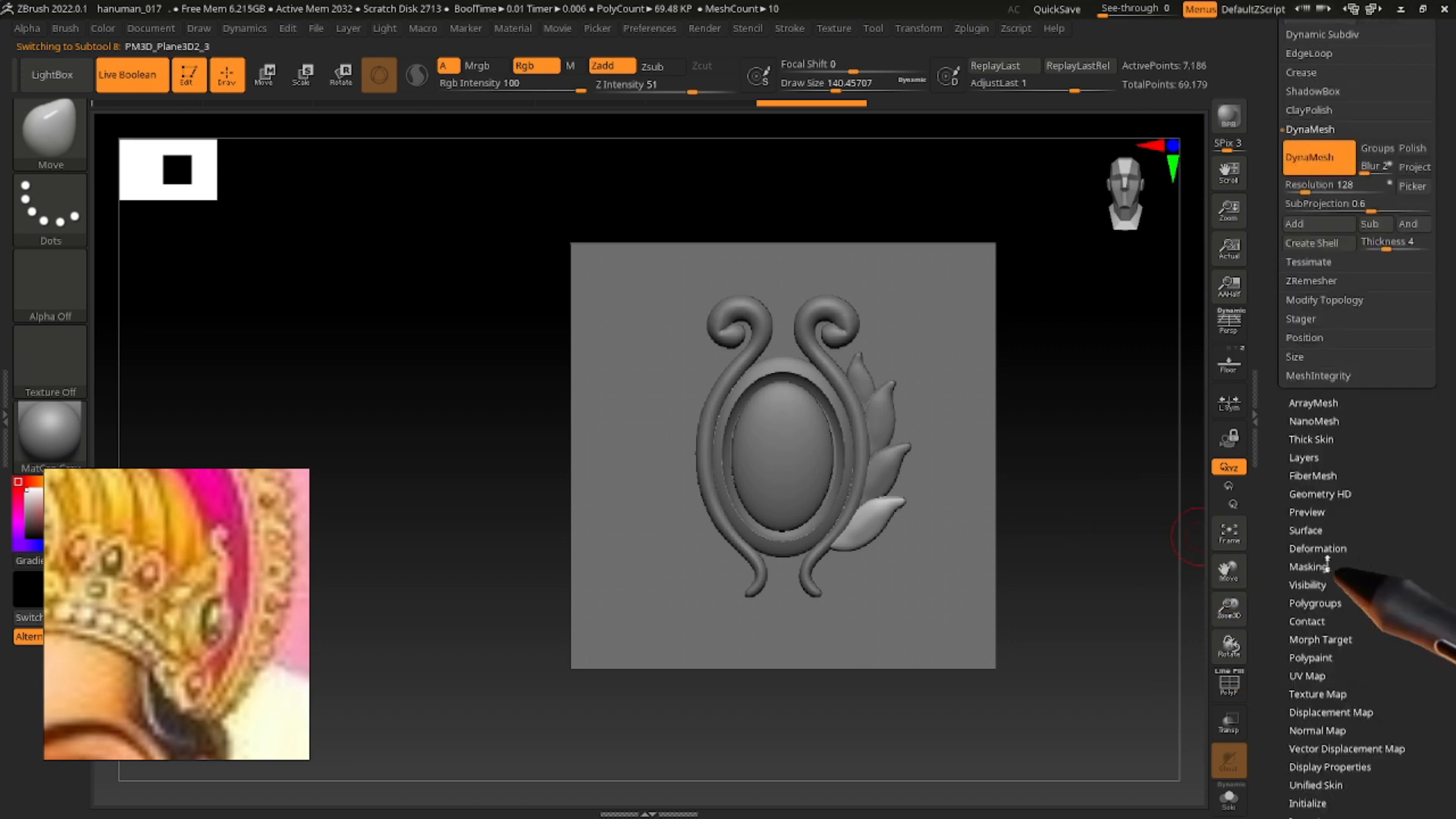
Duplicate the two lower leaves and mirror the copies to the opposite side of the ornament.
key(ctrl+shift+d)
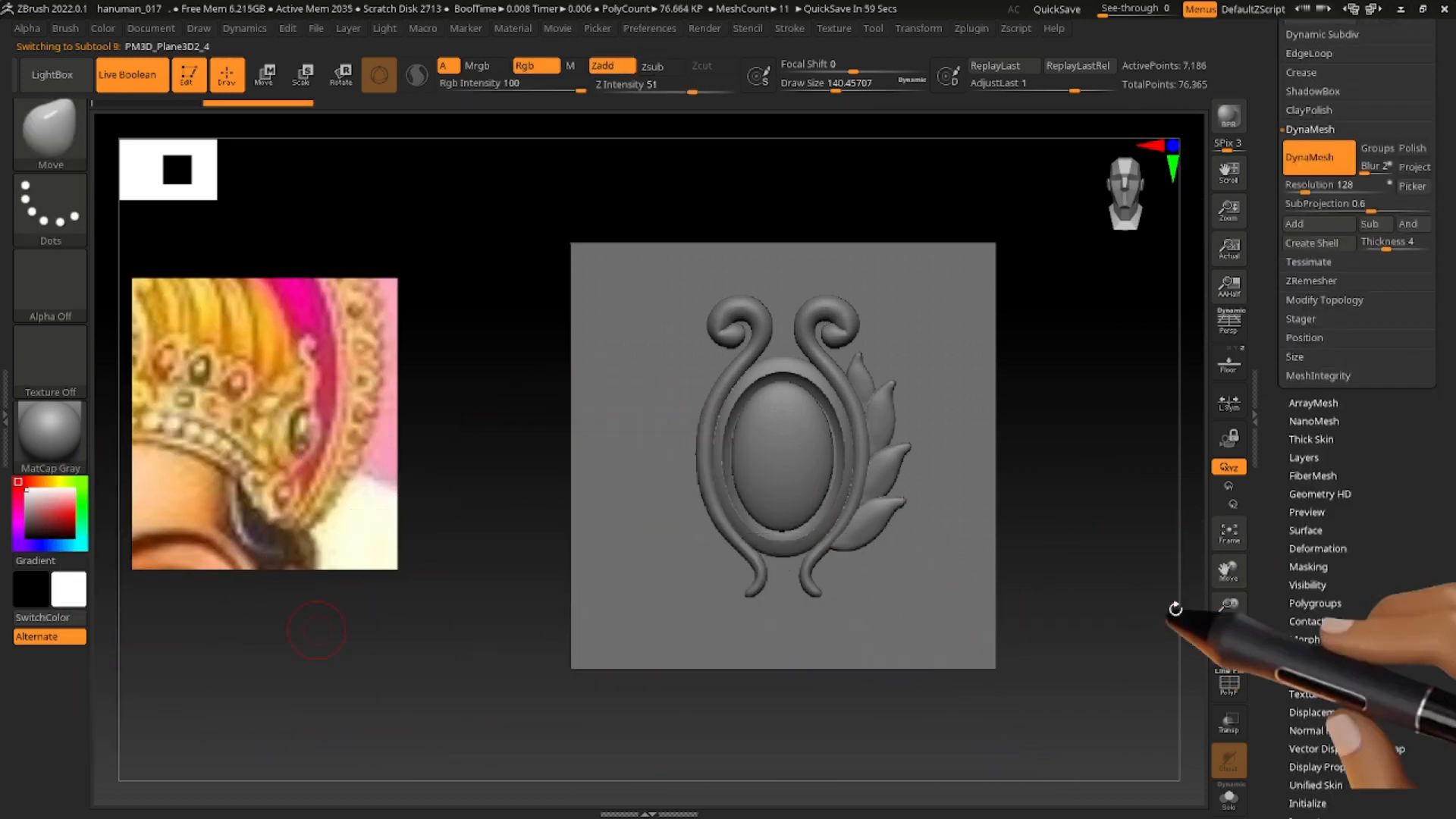
click(1324, 552)
click(1316, 320)
alt+click(881, 475)
key(ctrl+shift+d)
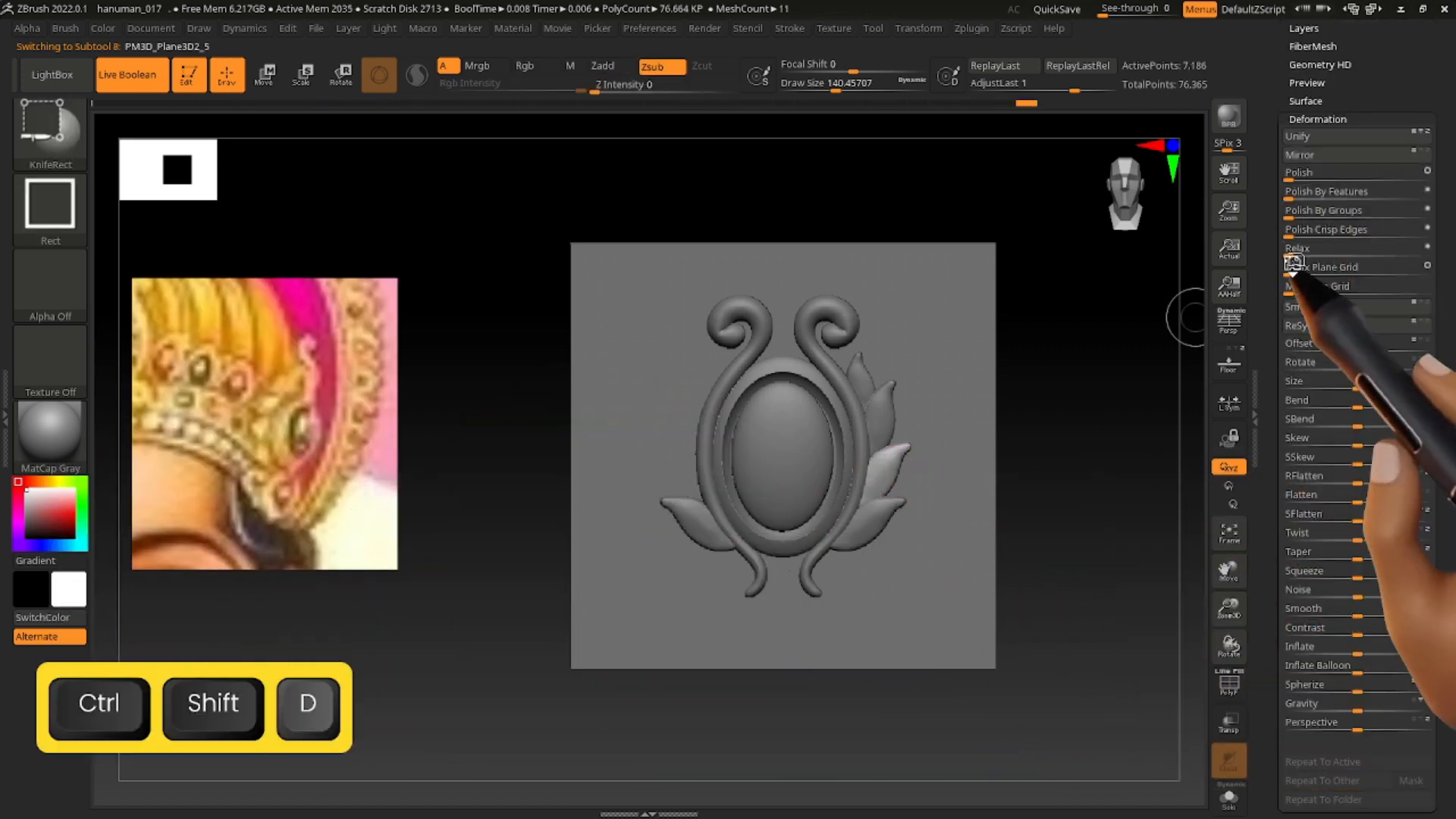
Duplicate and mirror the two upper leaves to the opposite side, and compare the ornament with the crown reference.
alt+click(906, 455)
key(ctrl+shift+d)
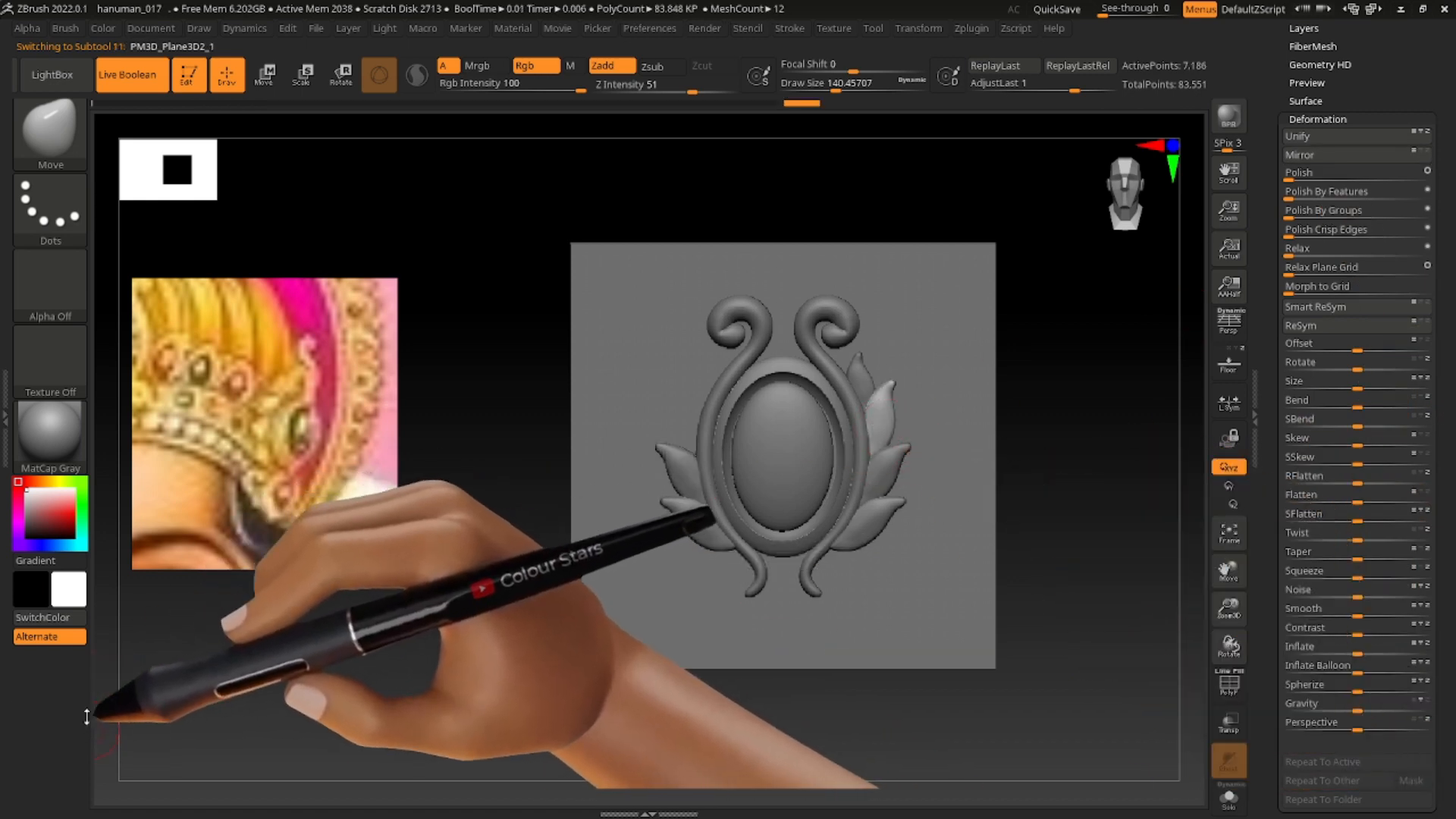
key(ctrl+shift+d)
click(1327, 158)
alt+click(862, 385)
key(ctrl+shift+d)
click(1315, 158)
alt+right_drag(806, 416, 908, 424)
shift+drag(505, 537, 236, 488)
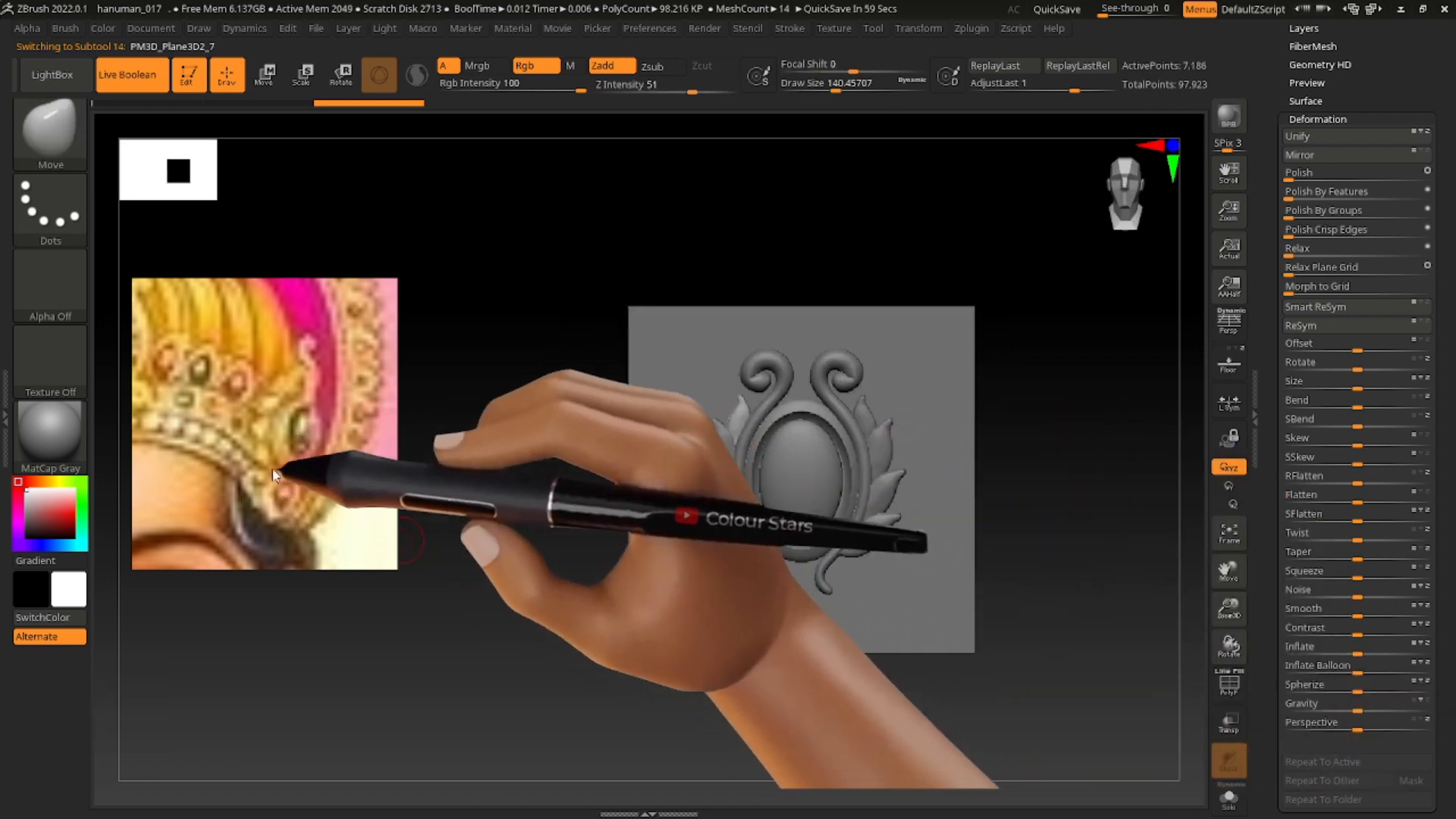
Append the teardrop gem to the oval ornament as a new subtool.
drag(1446, 219, 1446, 542)
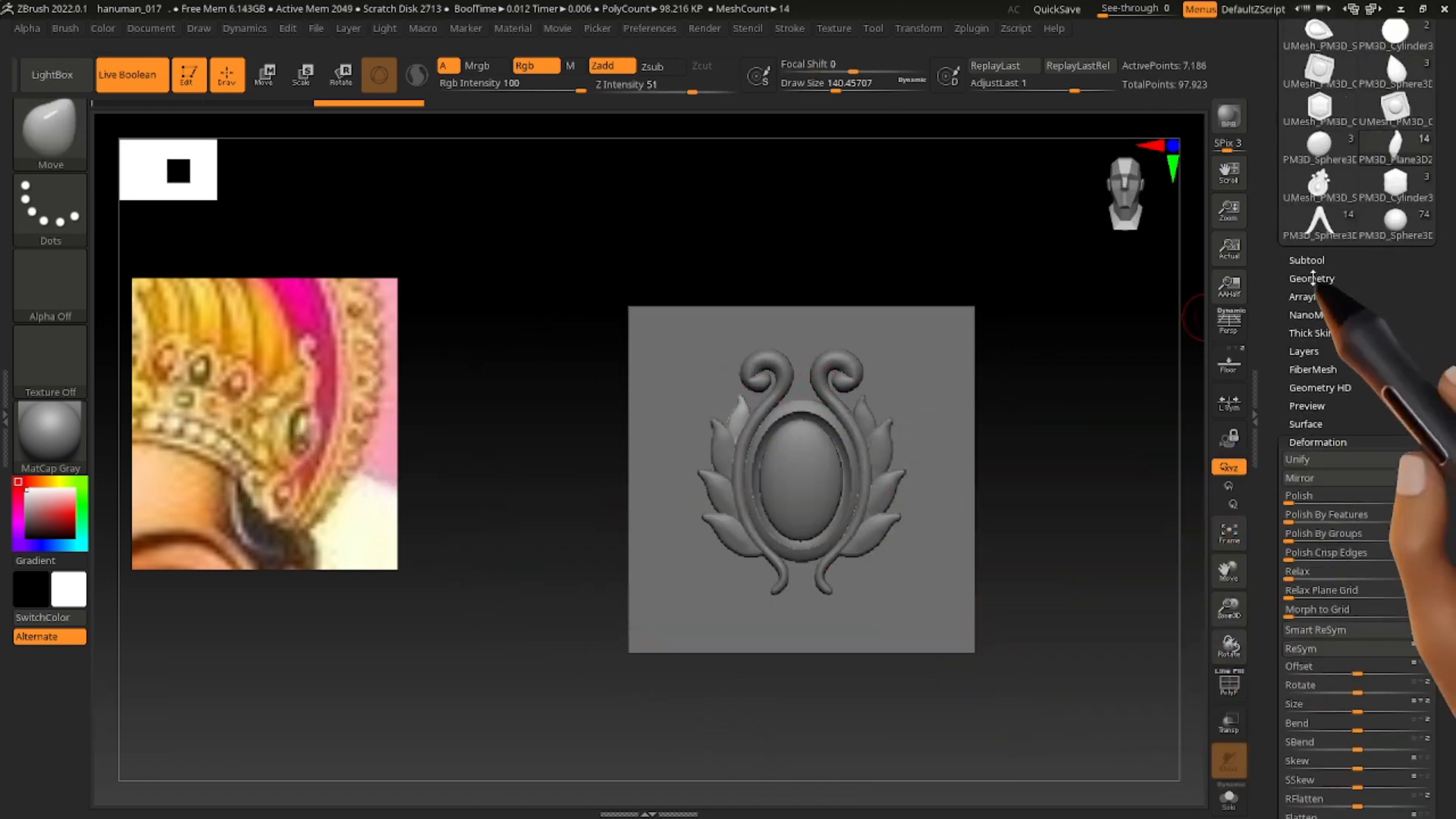
click(70, 138)
click(684, 717)
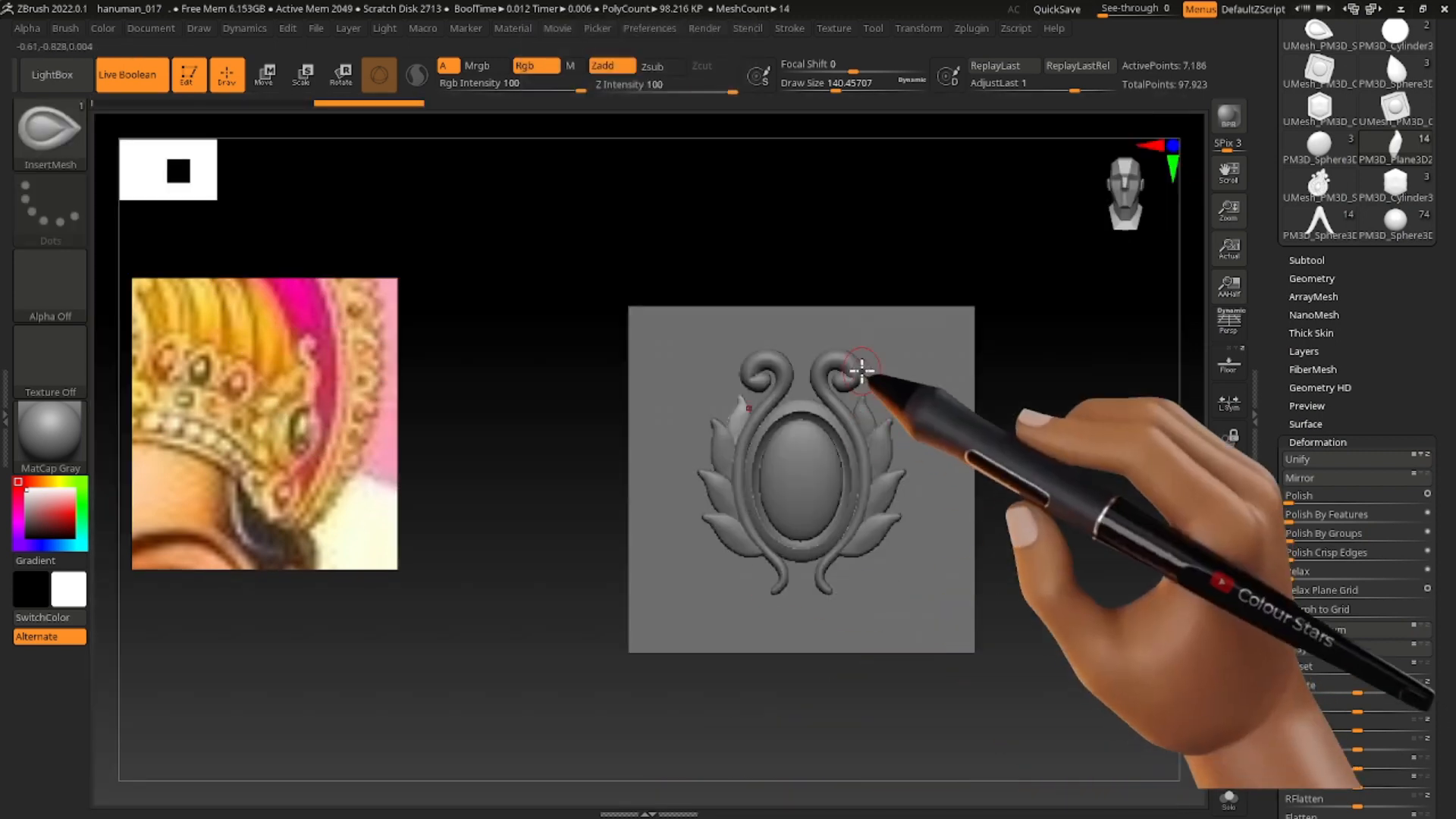
alt+right_drag(862, 371, 872, 383)
click(1327, 152)
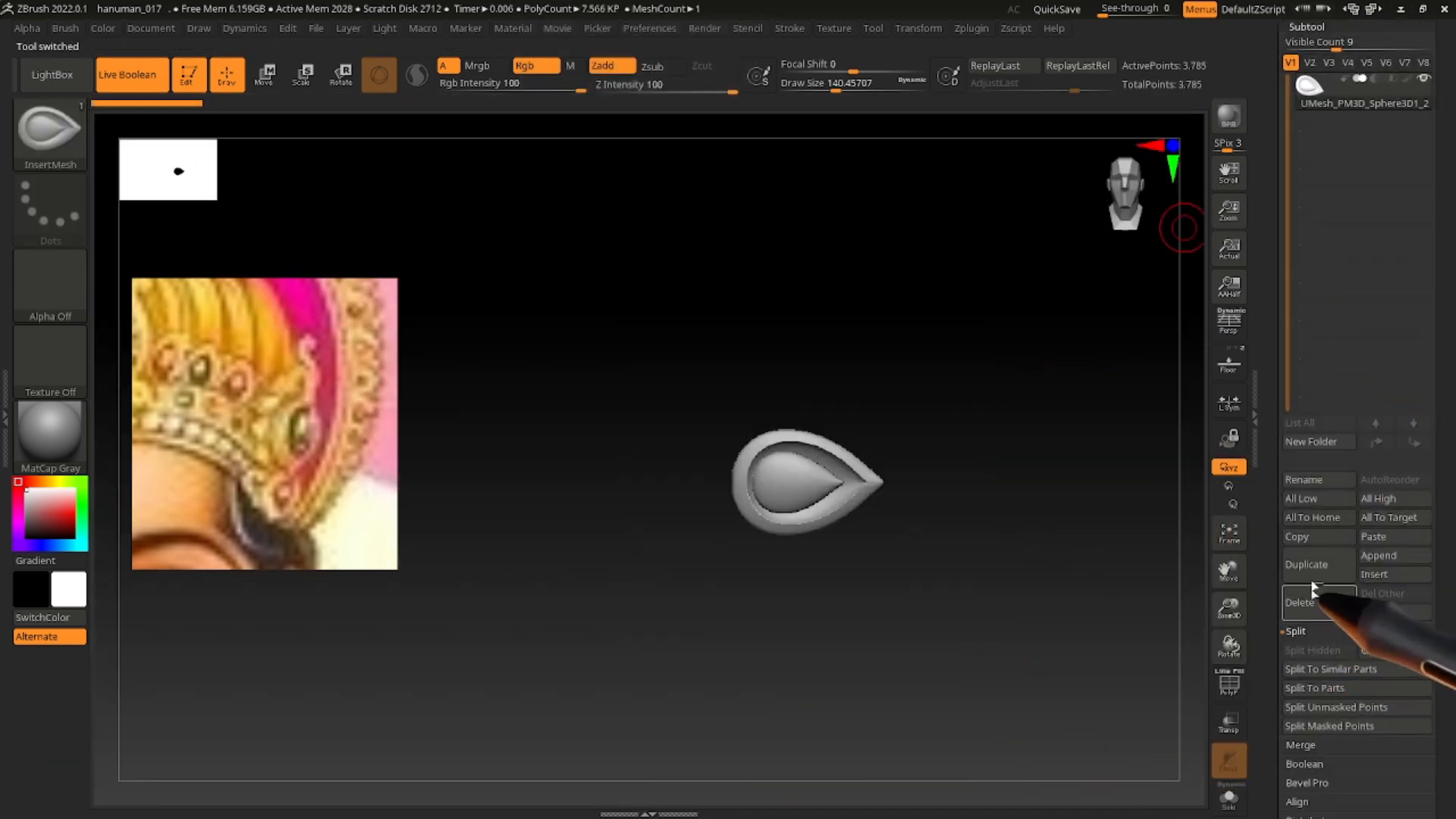
drag(1436, 459, 1436, 812)
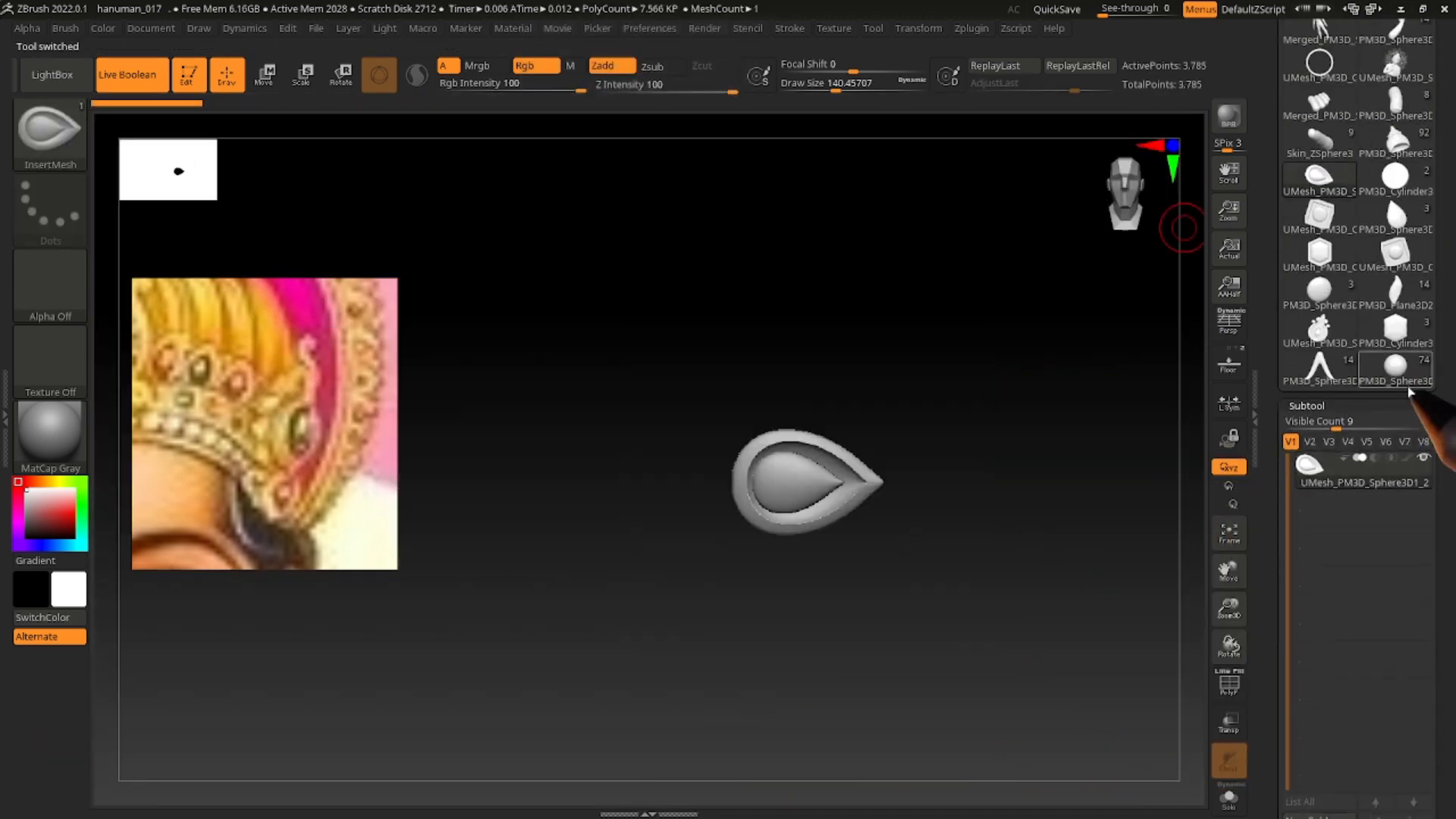
click(1398, 303)
drag(1444, 672, 1444, 223)
click(1380, 489)
click(1155, 525)
Rotate the teardrop gem so its tip points up and place it between the two upper scroll curls.
drag(1155, 526, 1130, 527)
key(w)
shift+drag(930, 495, 938, 549)
shift+drag(828, 459, 782, 196)
drag(781, 295, 764, 309)
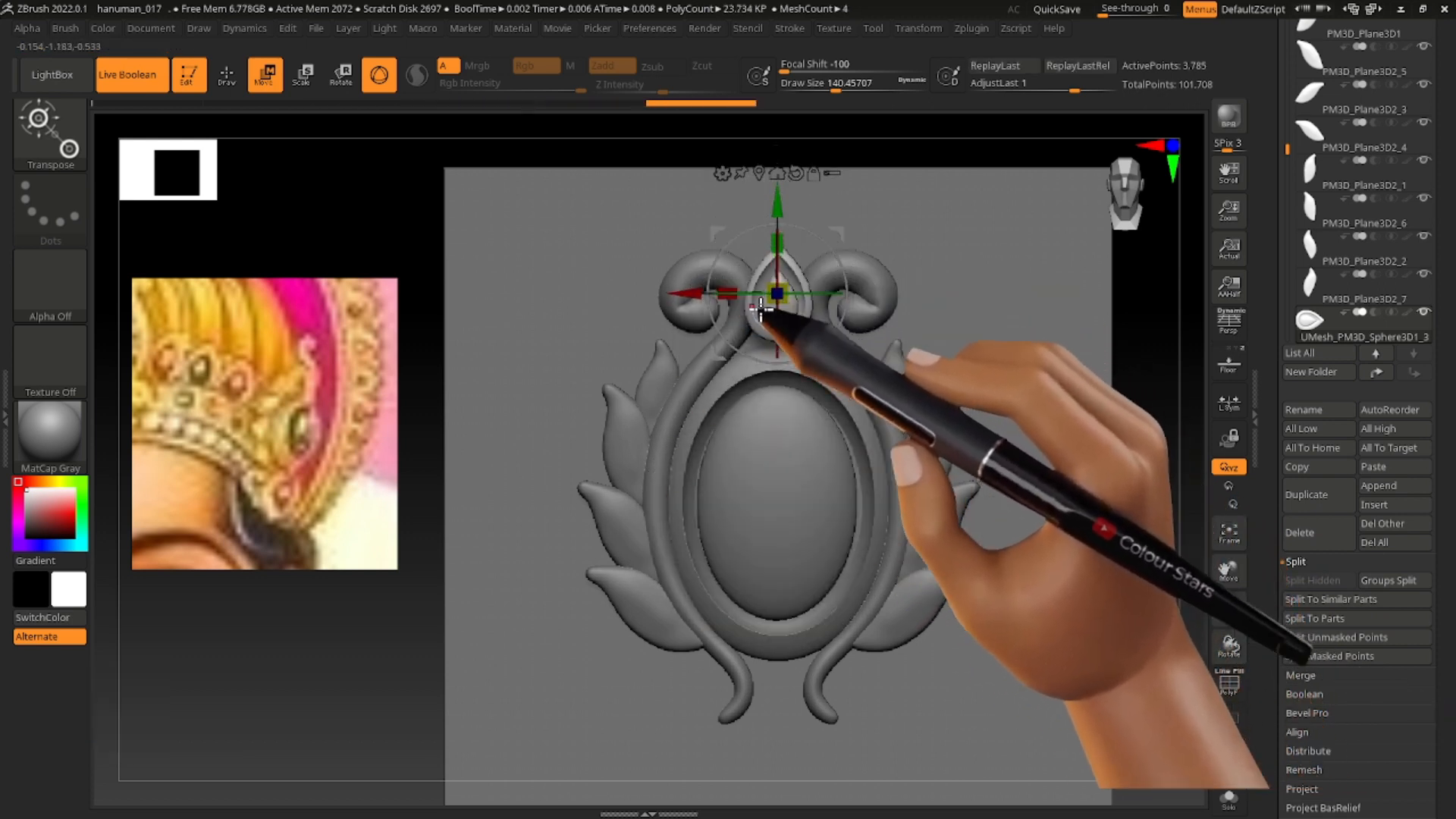
Adjust the upper gem's depth and height so it sits on the ornament between the scroll curls.
right_drag(764, 308, 834, 328)
alt+right_drag(834, 328, 843, 415)
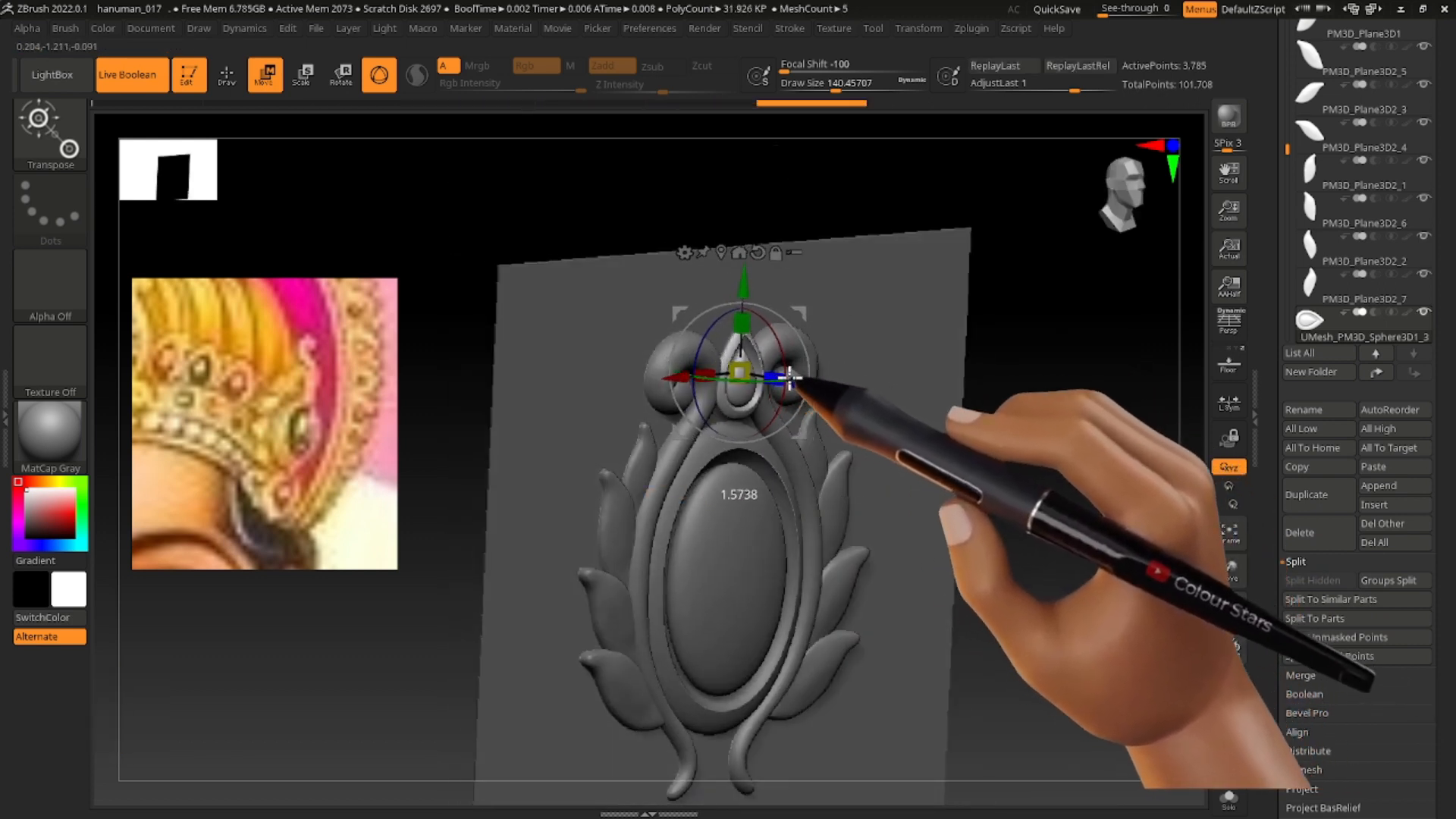
right_drag(731, 238, 843, 398)
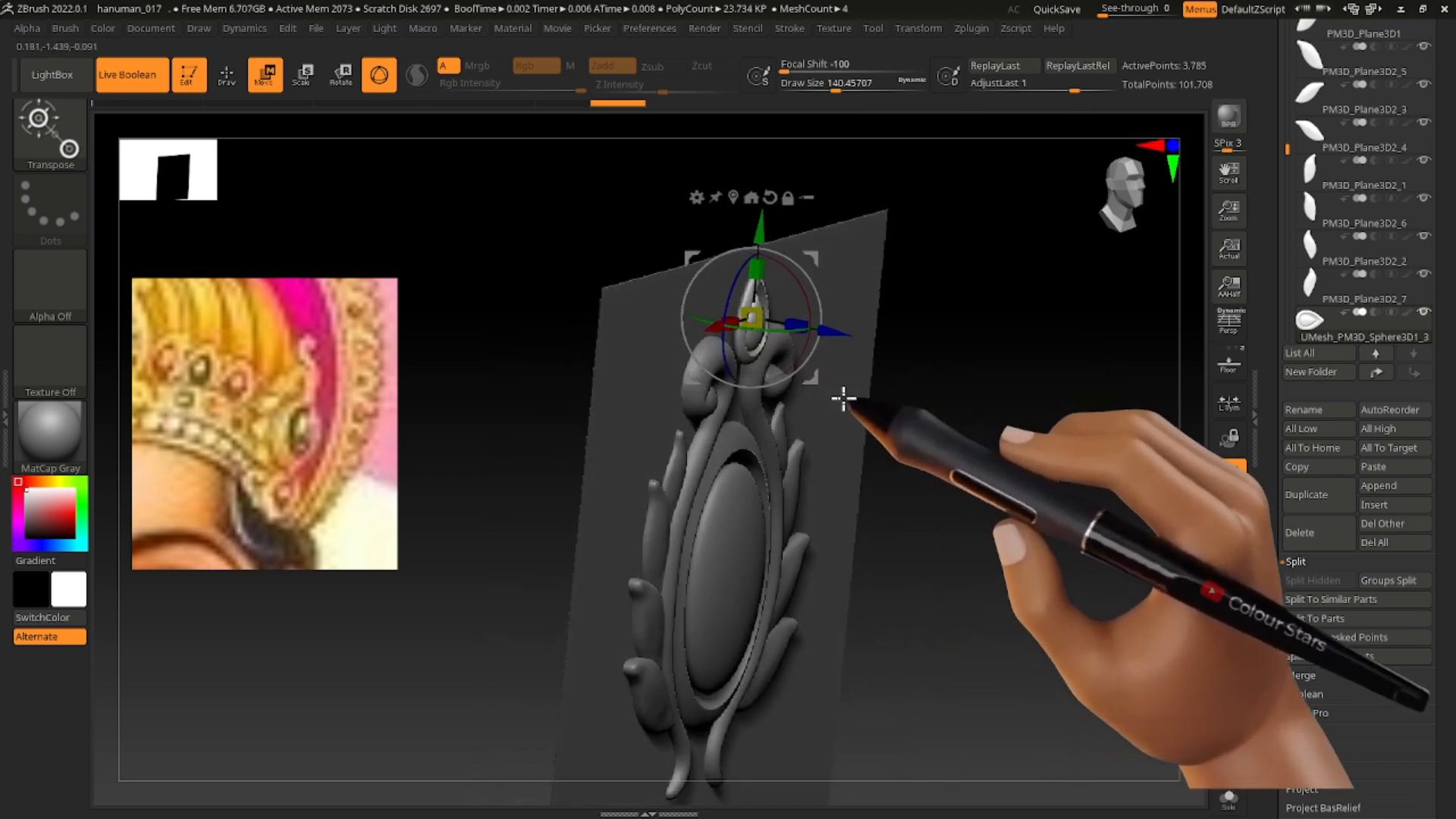
drag(832, 332, 836, 332)
drag(756, 229, 749, 300)
mouse_move(753, 359)
shift+right_down()
mouse_move(746, 381)
mouse_move(770, 398)
mouse_move(663, 386)
mouse_move(744, 386)
shift+right_up()
drag(751, 301, 751, 281)
mouse_move(753, 311)
right_down()
mouse_move(784, 327)
mouse_move(767, 329)
right_up()
alt+right_drag(842, 520, 813, 459)
right_drag(751, 312, 781, 319)
Duplicate the teardrop gem, turn the copy 180 degrees and fit it between the scroll tails below the oval frame.
shift+right_drag(804, 402, 787, 406)
alt+right_drag(846, 478, 851, 386)
key(ctrl+shift+d)
drag(751, 200, 750, 443)
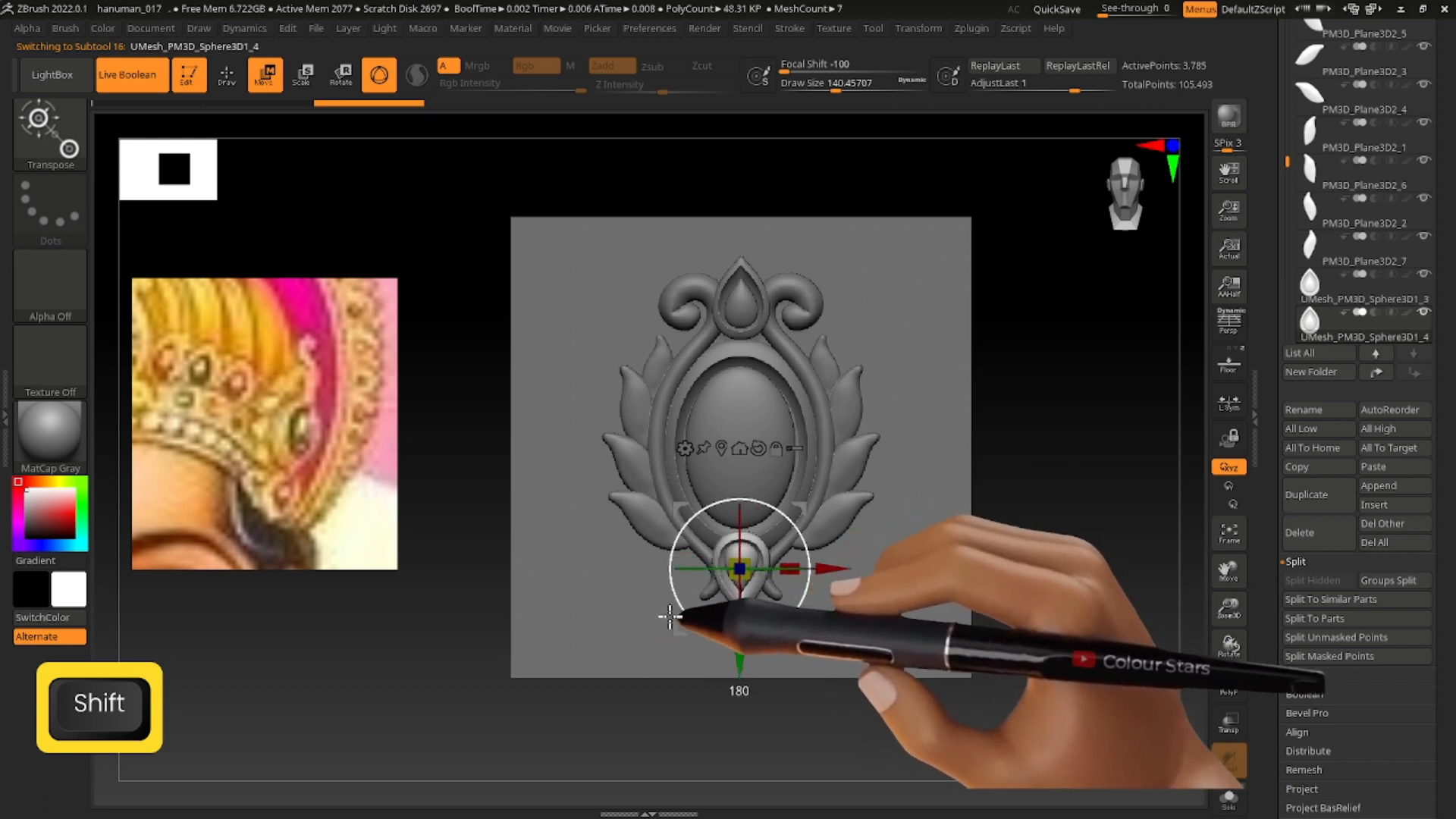
drag(744, 651, 744, 684)
right_drag(771, 641, 834, 634)
drag(825, 604, 805, 605)
mouse_move(789, 630)
right_down()
mouse_move(730, 641)
mouse_move(774, 628)
mouse_move(775, 694)
right_up()
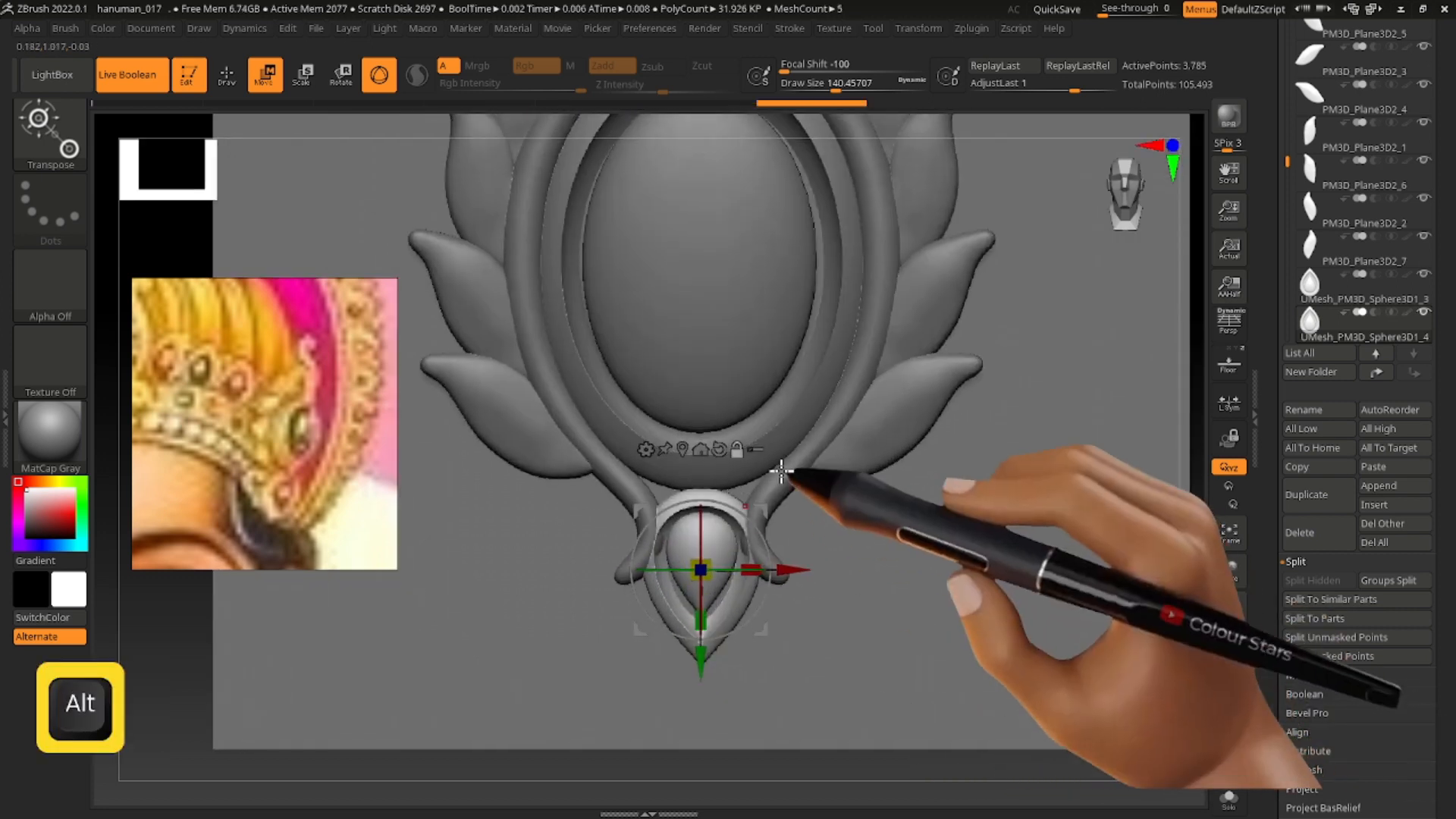
Select the scroll beside the lower gem and ready the SnakeHook brush with Sculptris Pro and a draw size of about 171.
alt+click(781, 471)
click(68, 128)
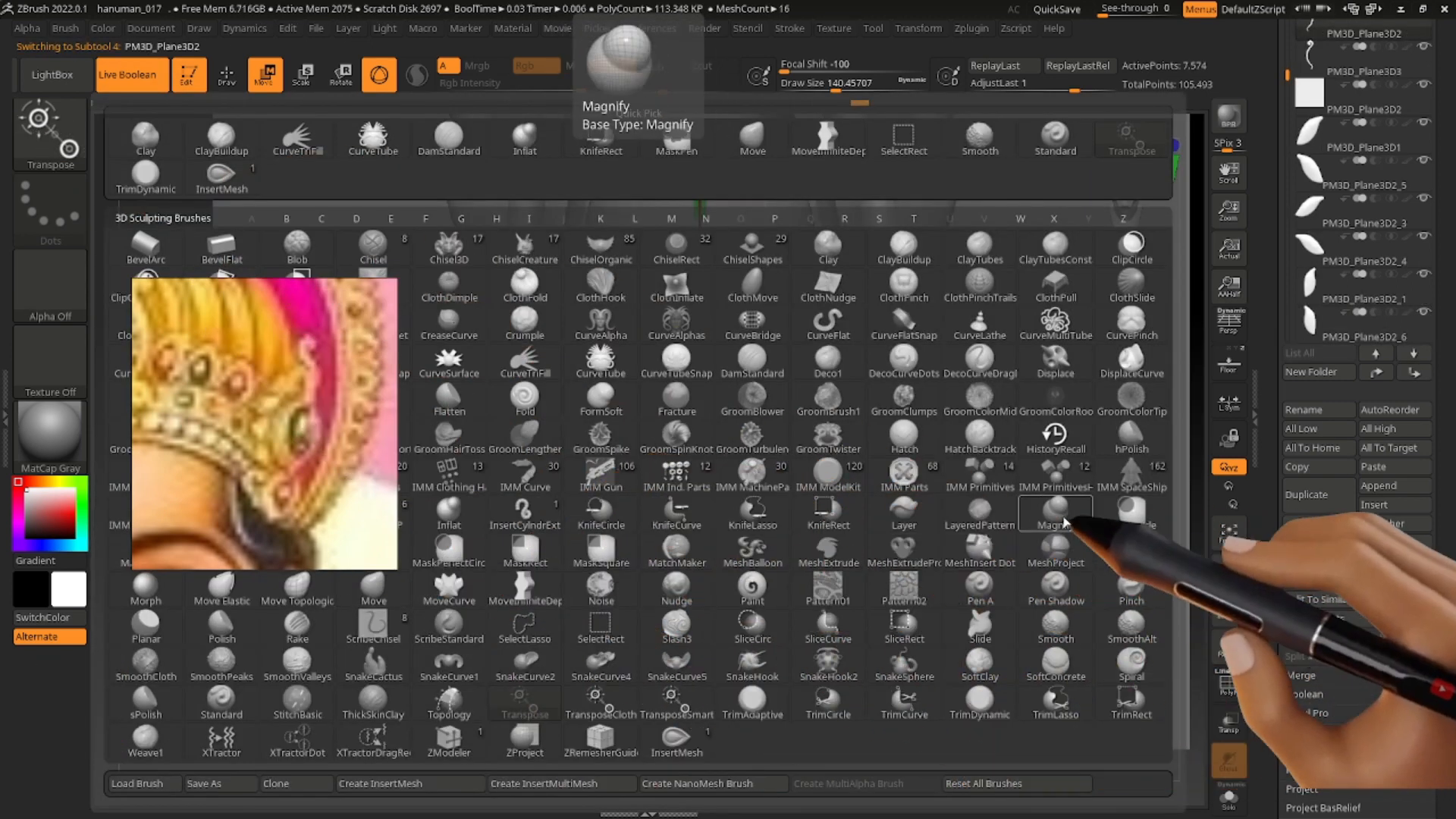
click(747, 675)
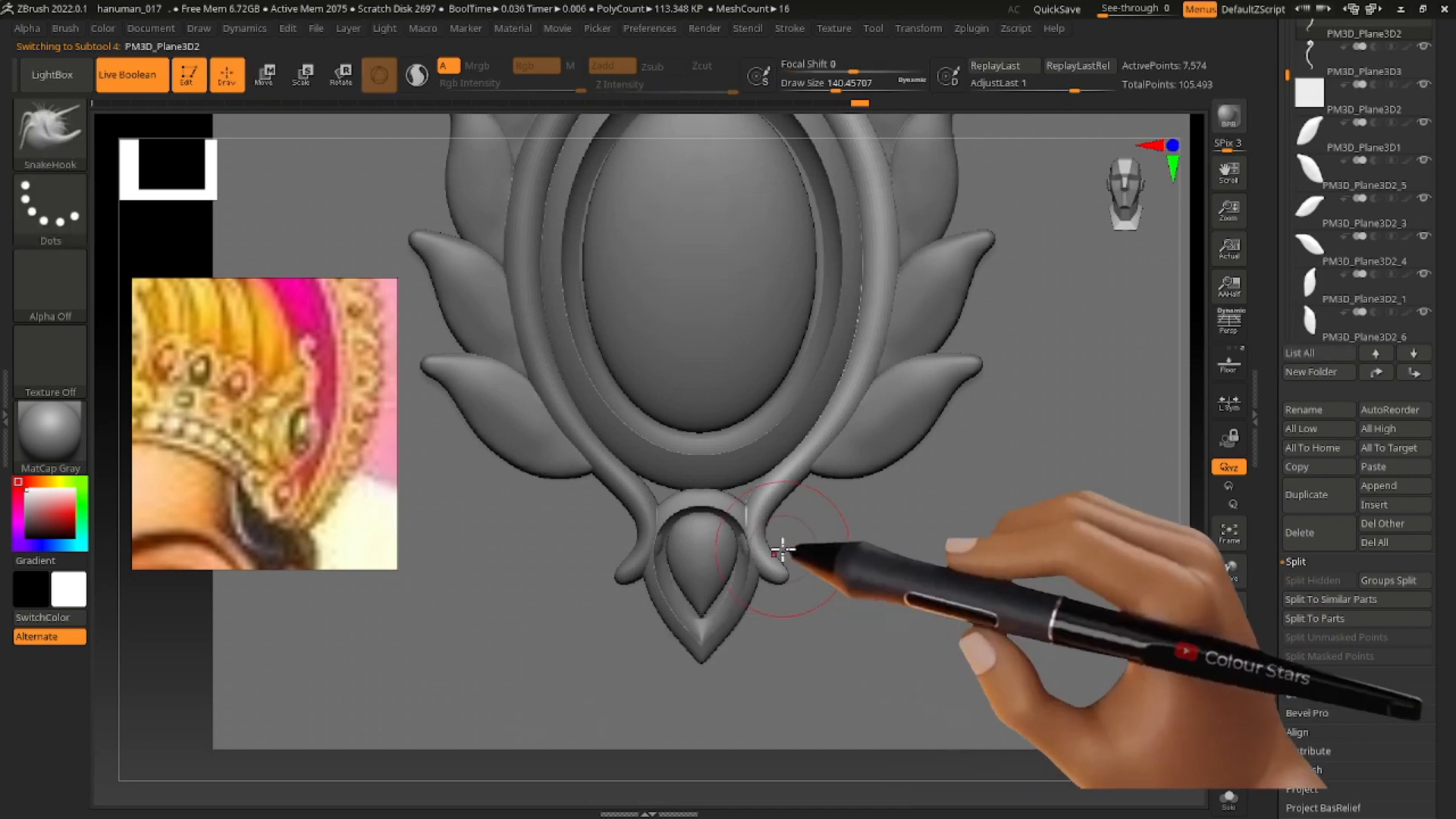
key(s)
click(416, 74)
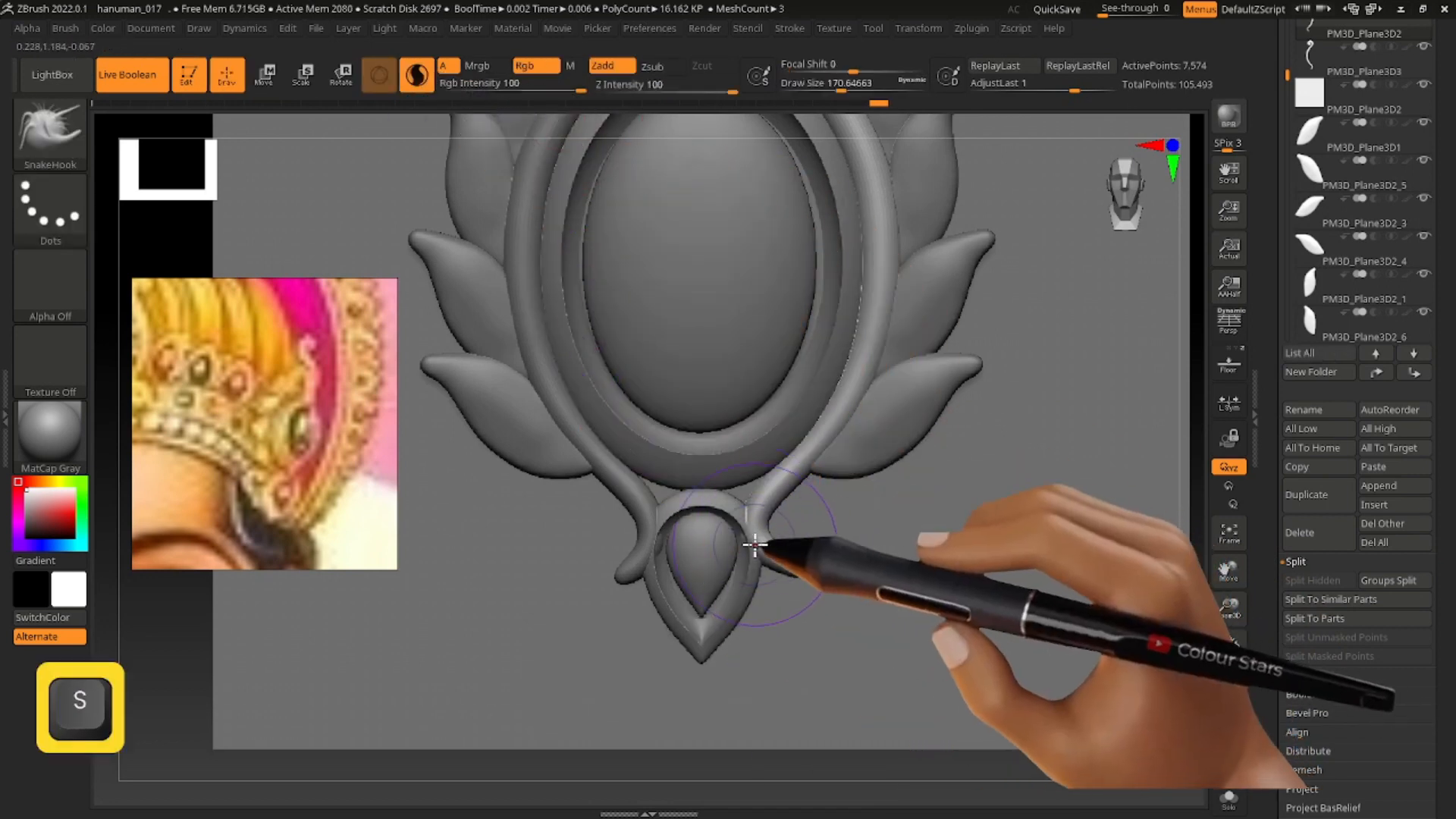
Position the finished oval gem ornament at the side of the crown's band and rotate it to follow the crown's curve.
drag(1444, 361, 1445, 266)
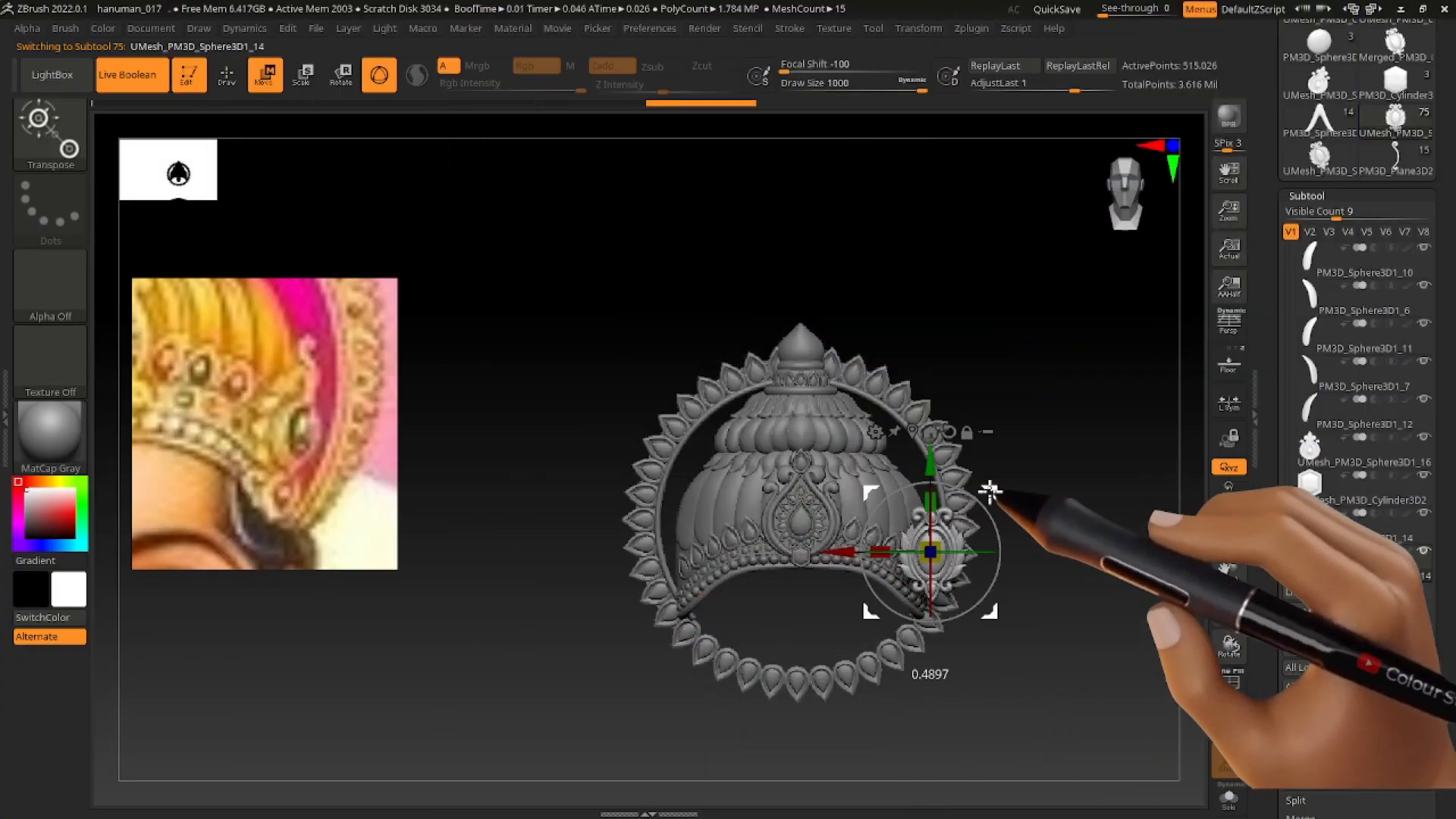
alt+click(982, 588)
alt+drag(982, 588, 593, 504)
right_drag(996, 493, 1049, 536)
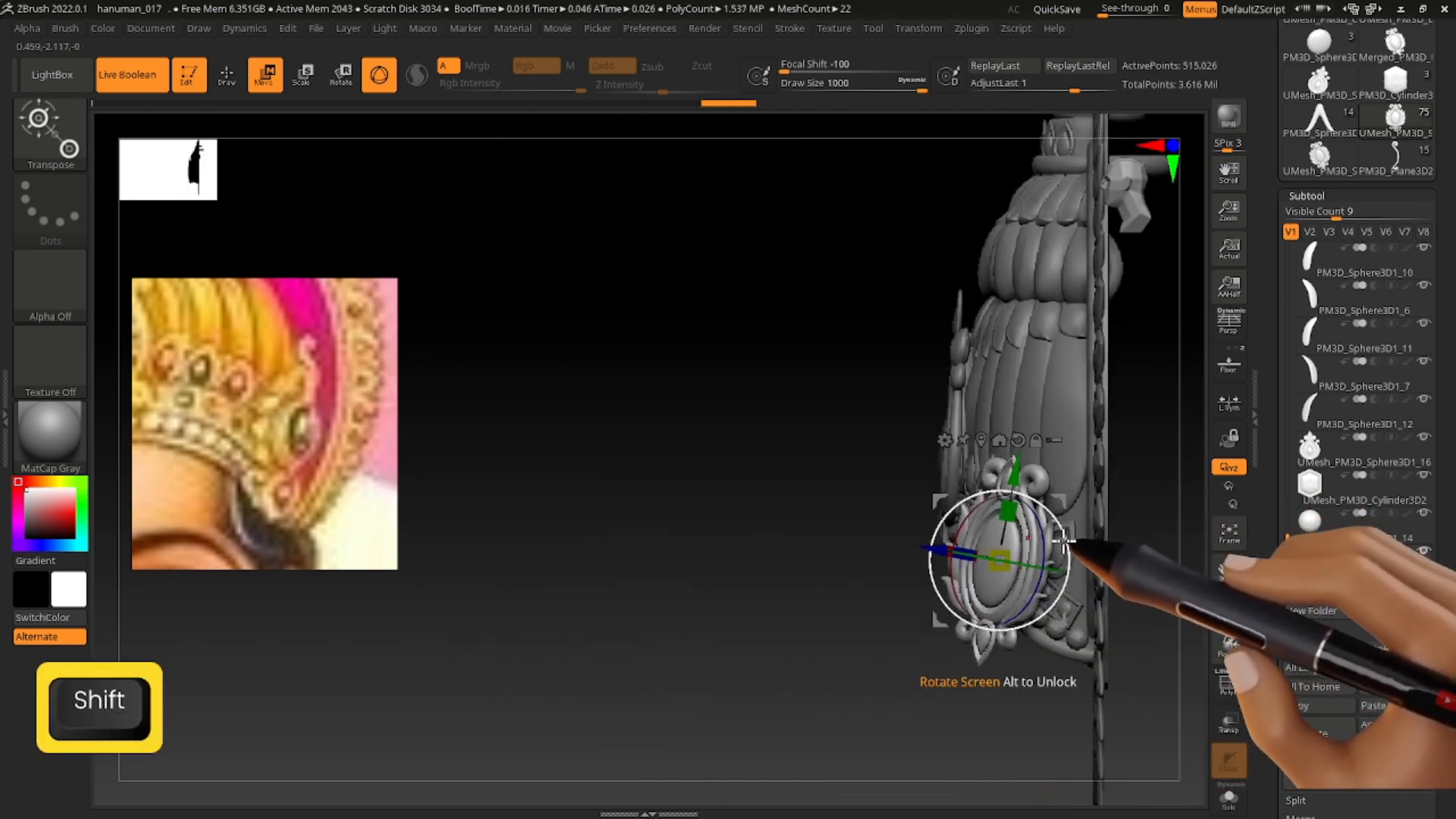
right_drag(1112, 472, 1083, 500)
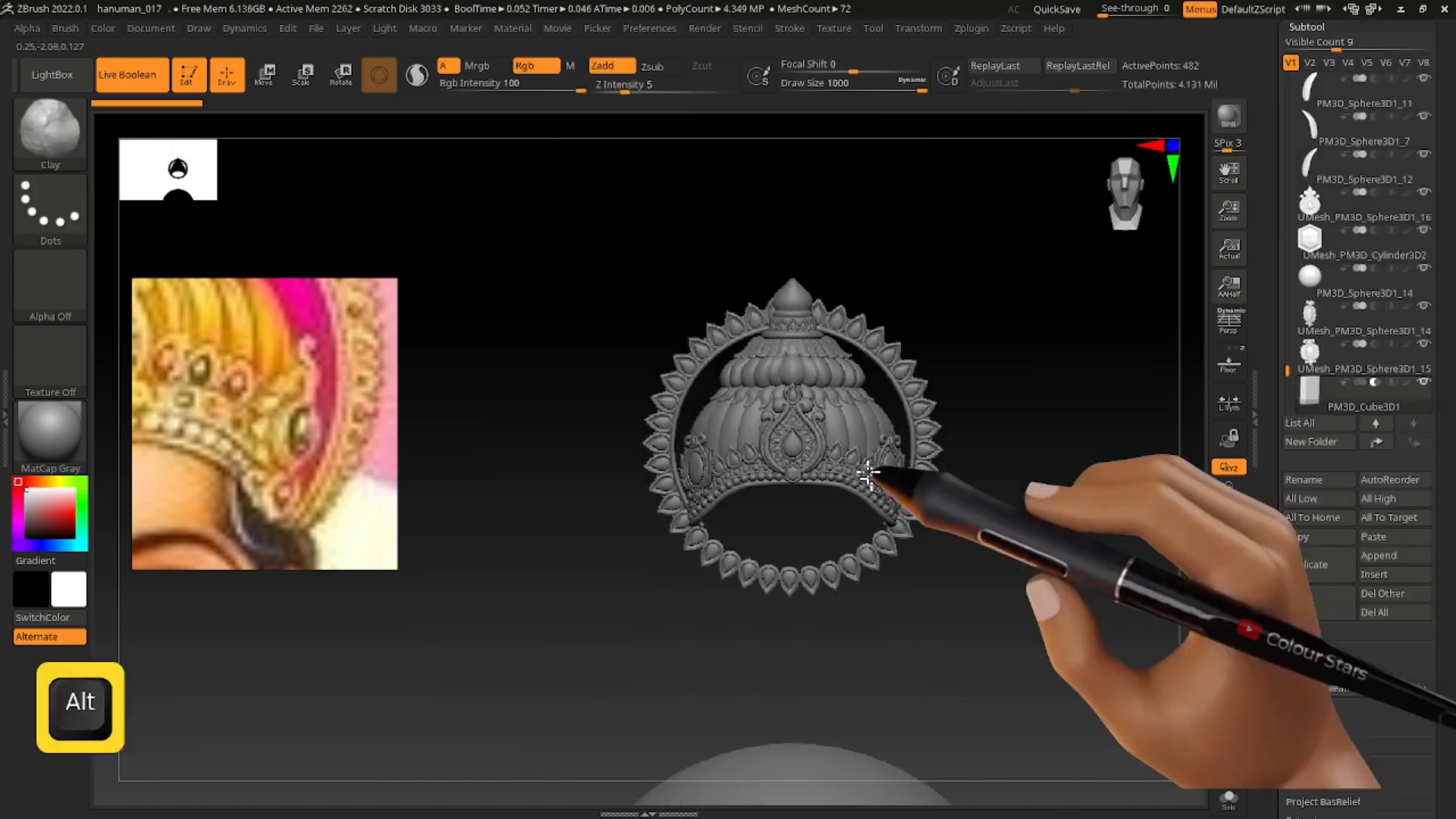
mouse_move(871, 481)
alt+right_down()
mouse_move(767, 315)
mouse_move(852, 434)
mouse_move(913, 468)
mouse_move(940, 446)
mouse_move(911, 529)
alt+right_up()
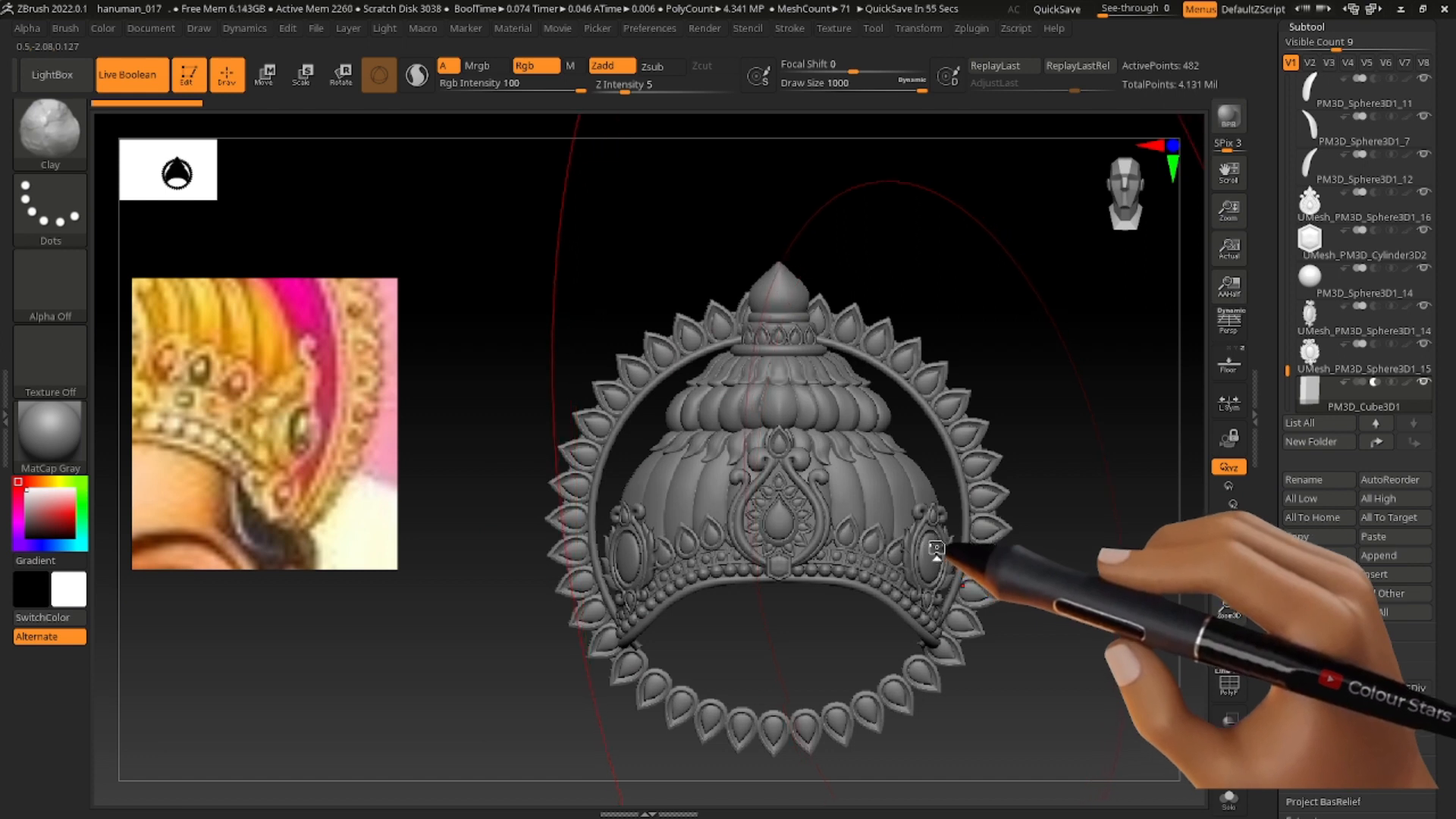
alt+right_drag(824, 420, 802, 410)
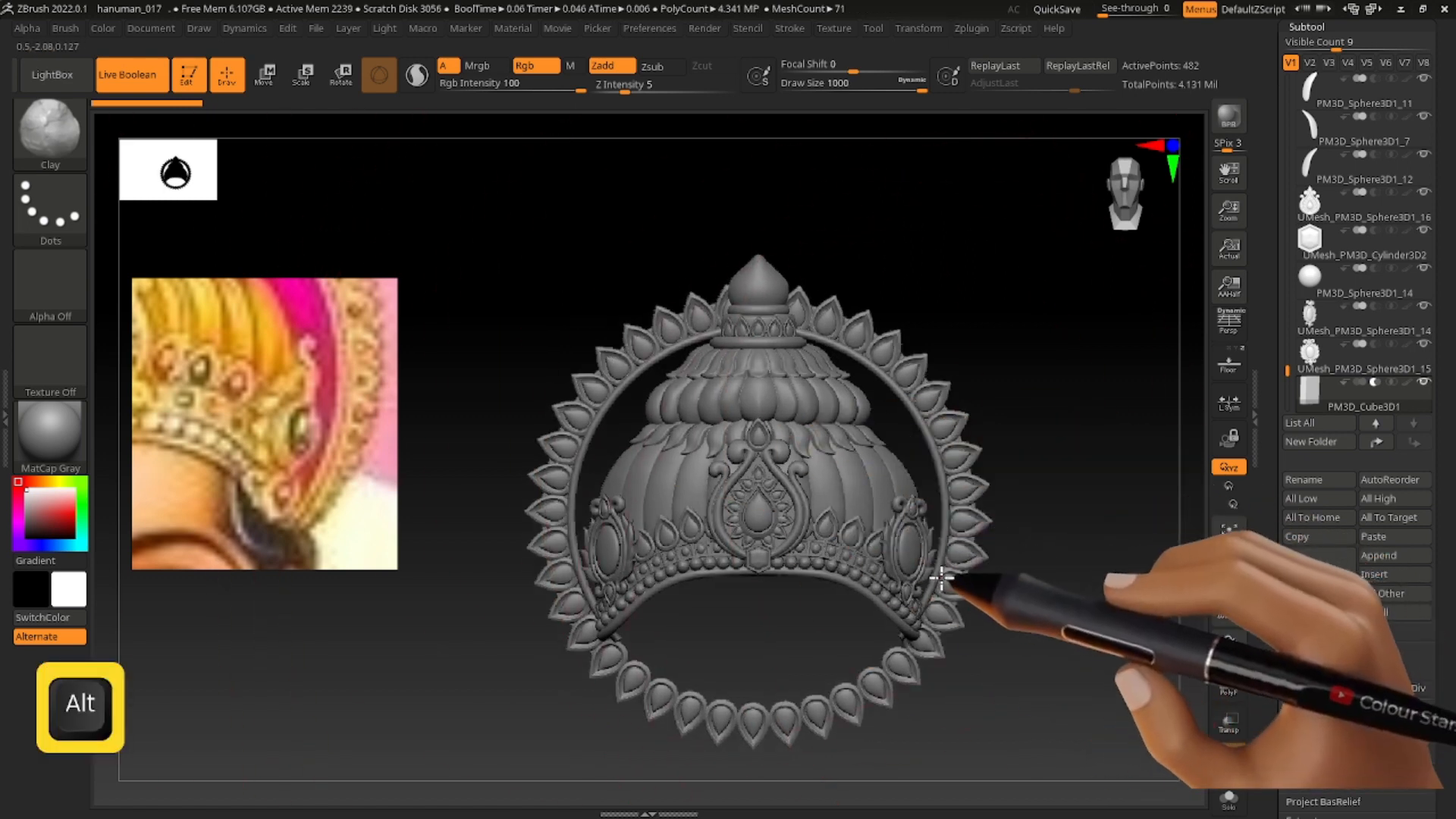
alt+right_drag(939, 582, 930, 575)
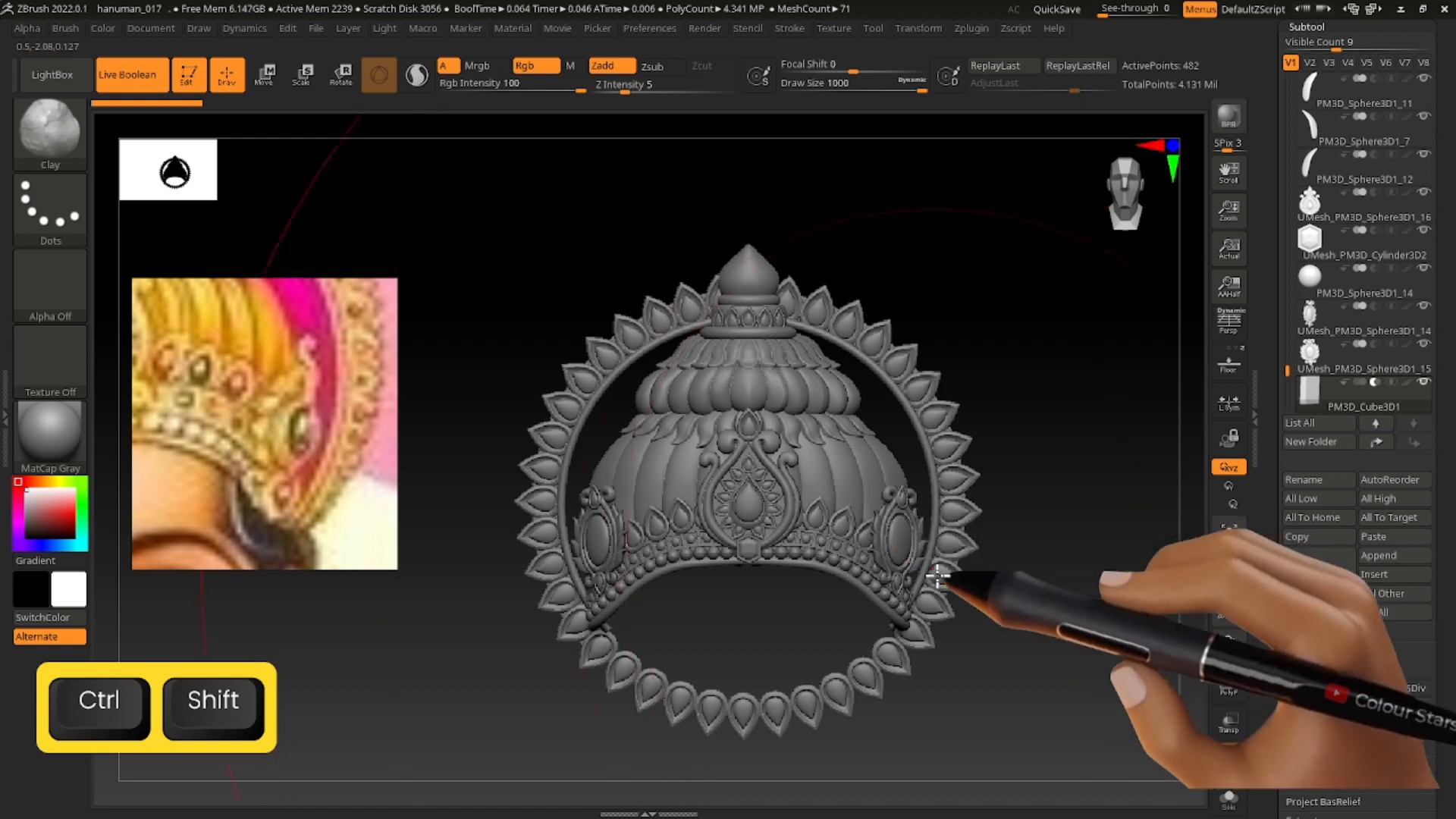
alt+right_drag(939, 574, 910, 534)
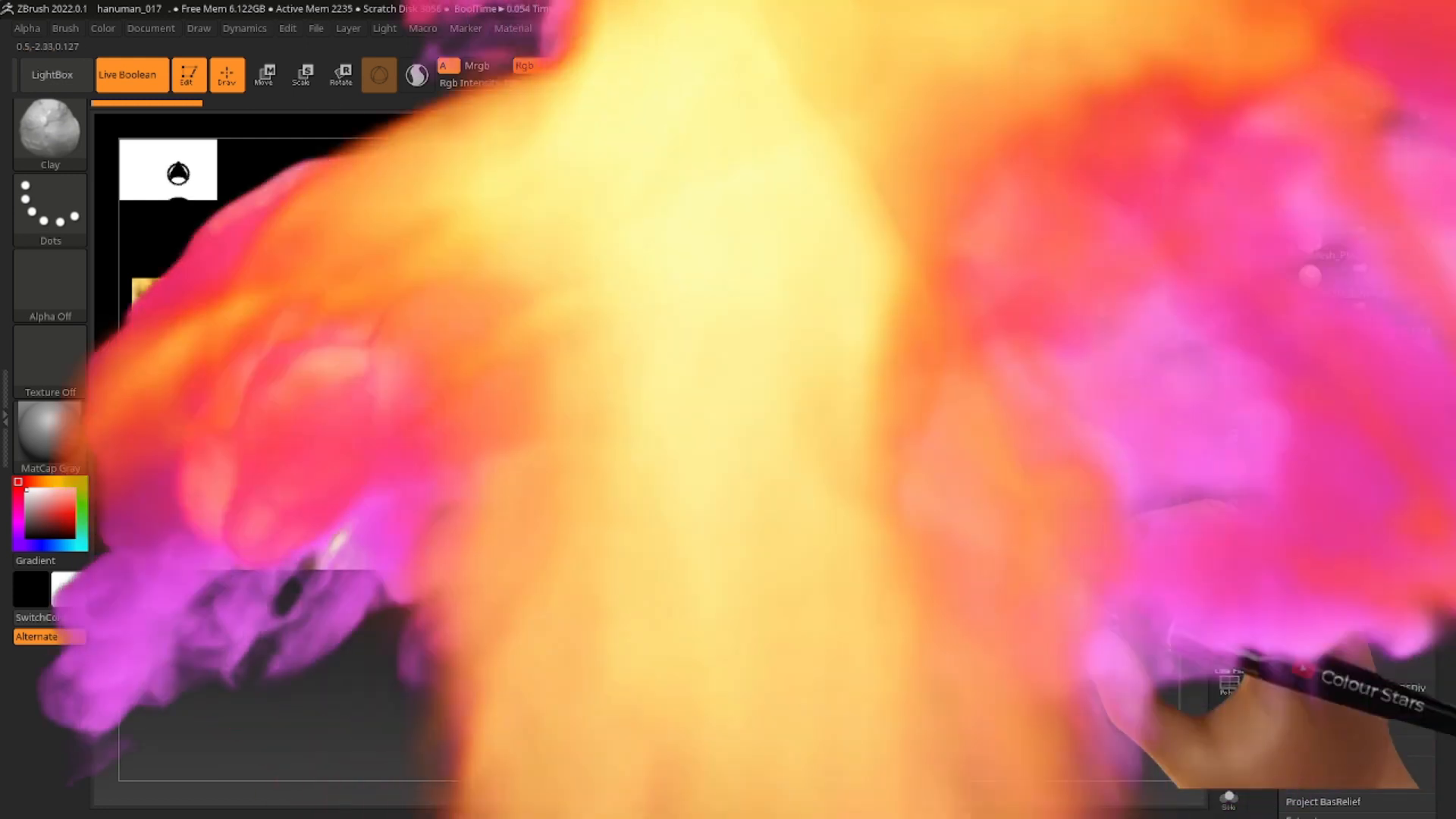